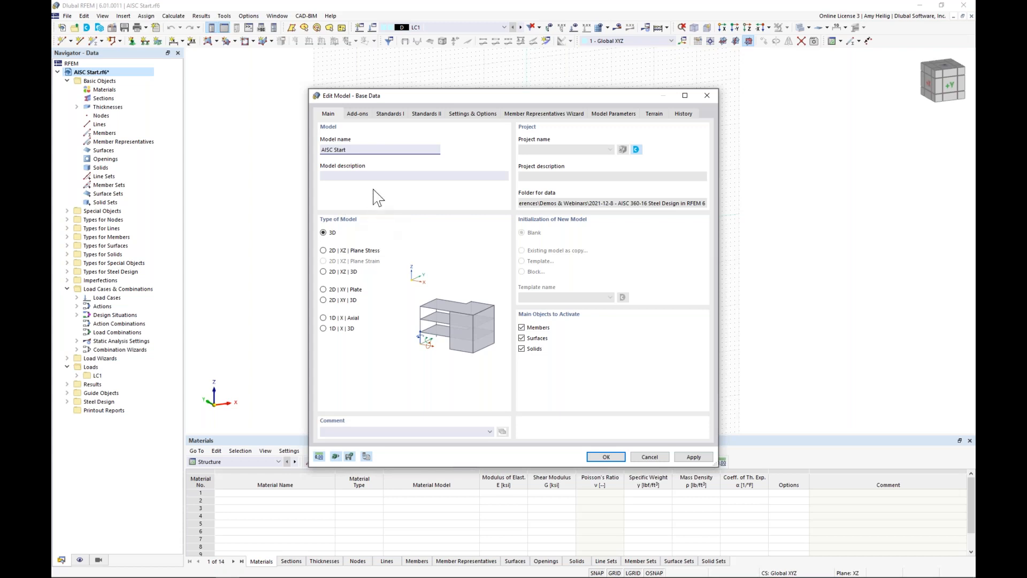
# Step: Review the activated add-ons and the available standard groups for steel design and load wizards in the model's base data
pyautogui.click(358, 115)
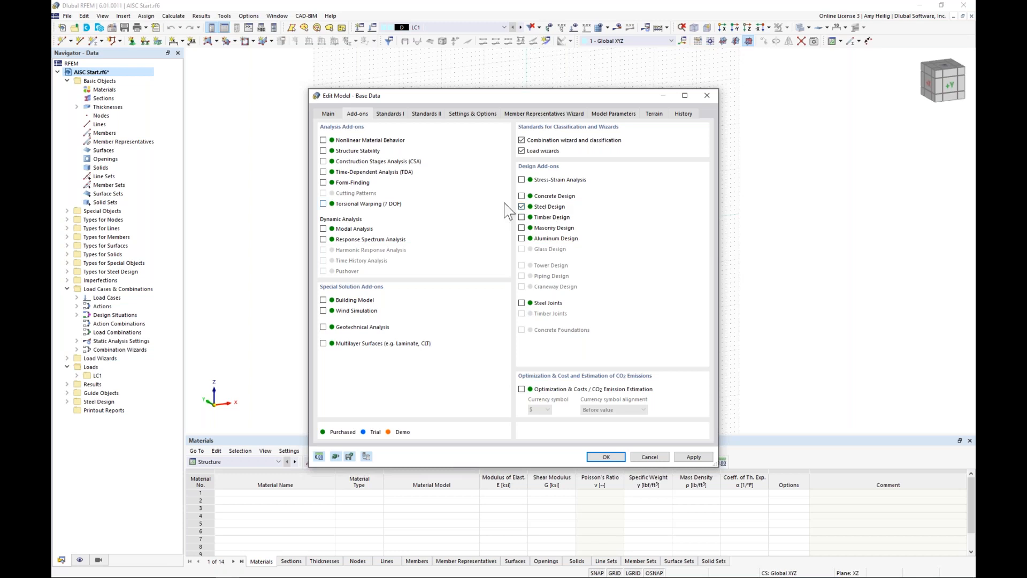
pyautogui.click(396, 114)
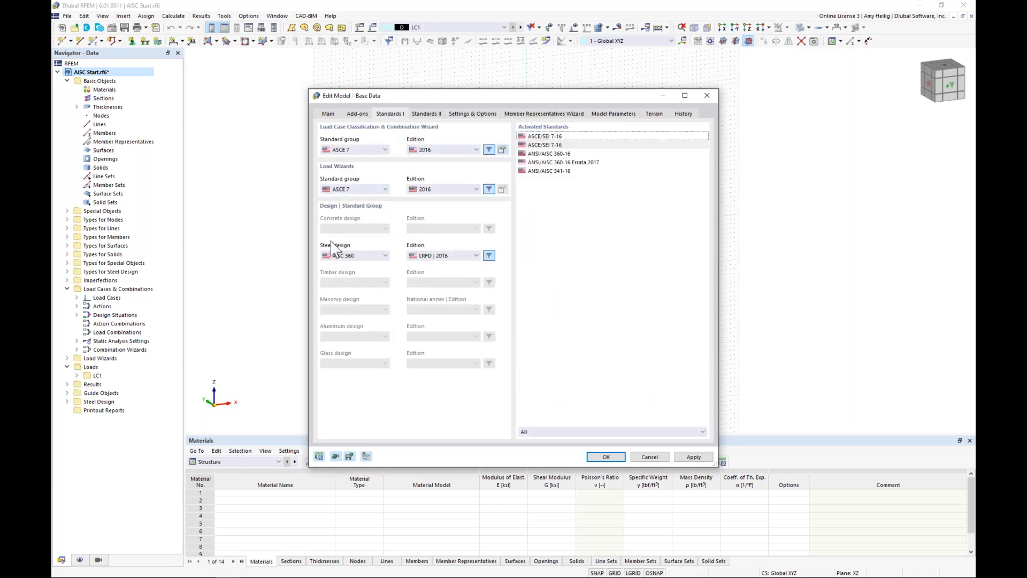
pyautogui.click(364, 256)
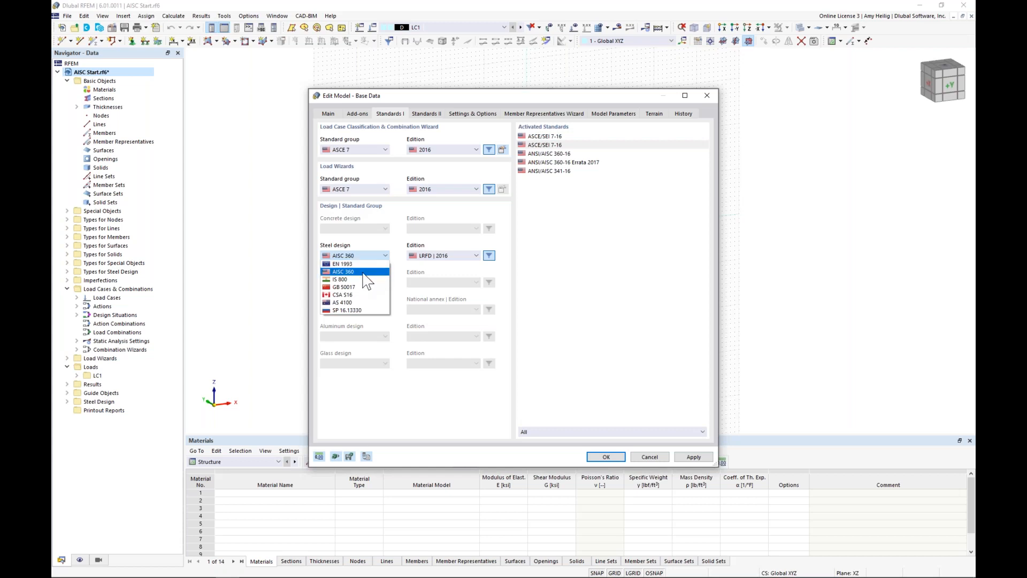
pyautogui.click(448, 272)
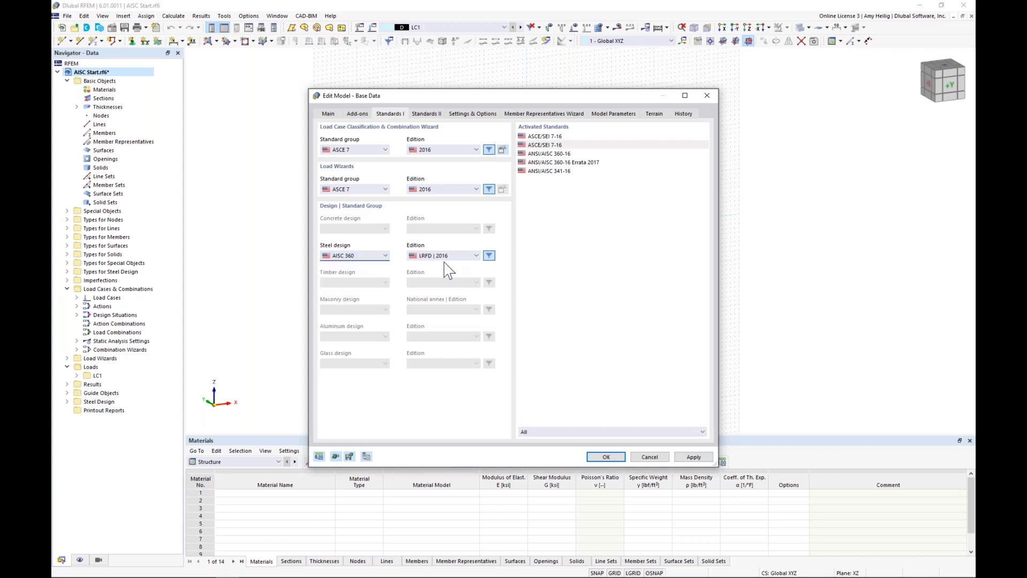
pyautogui.click(376, 191)
pyautogui.click(396, 185)
# Step: Review the base data's general settings, the member properties considered for member representatives, and the model's location parameters
pyautogui.click(484, 114)
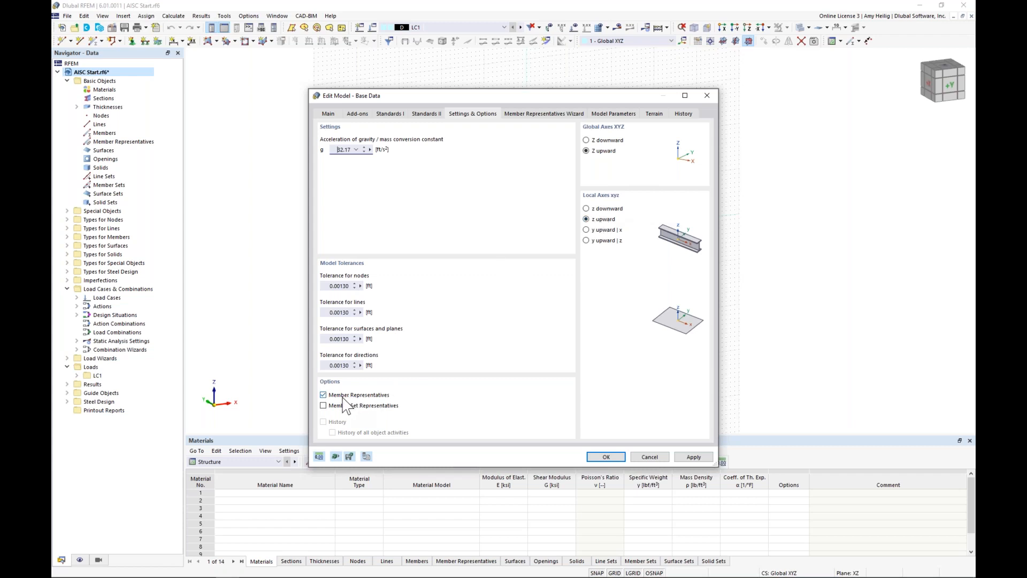
pyautogui.click(534, 113)
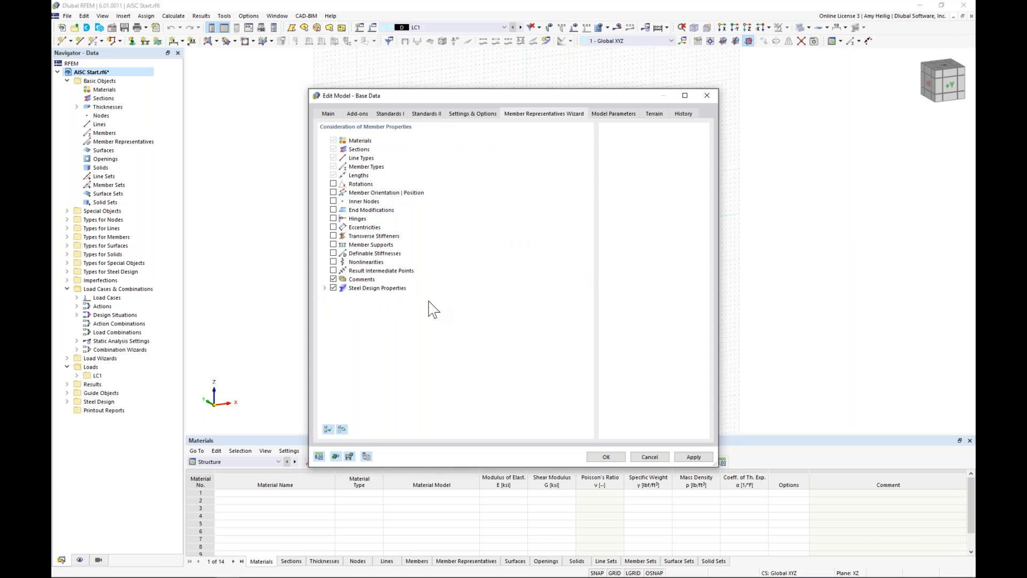
pyautogui.click(622, 114)
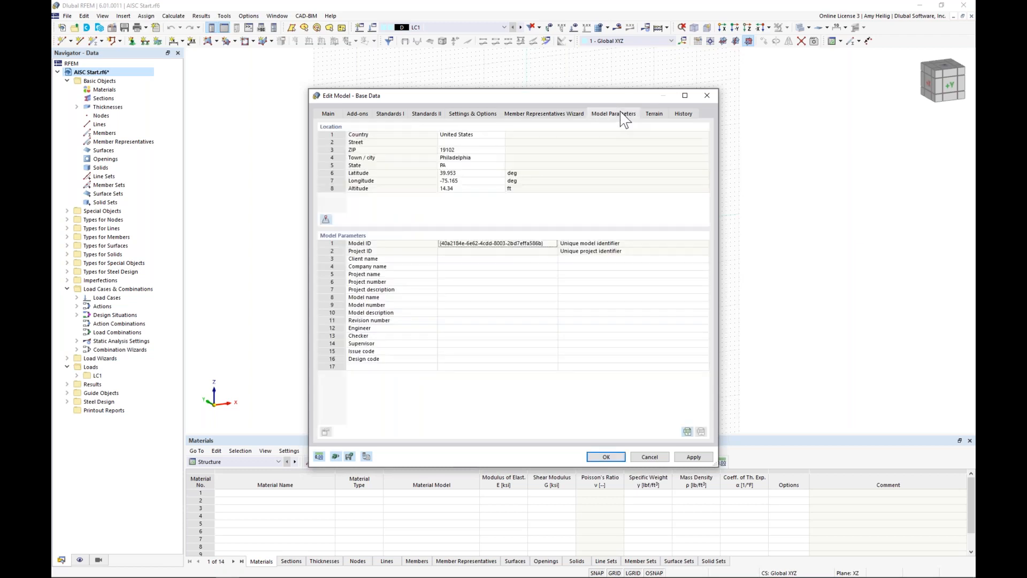
# Step: Examine the snow load zone map and its list of standards for the model location, and leave the base data without changes
pyautogui.click(487, 143)
pyautogui.click(500, 143)
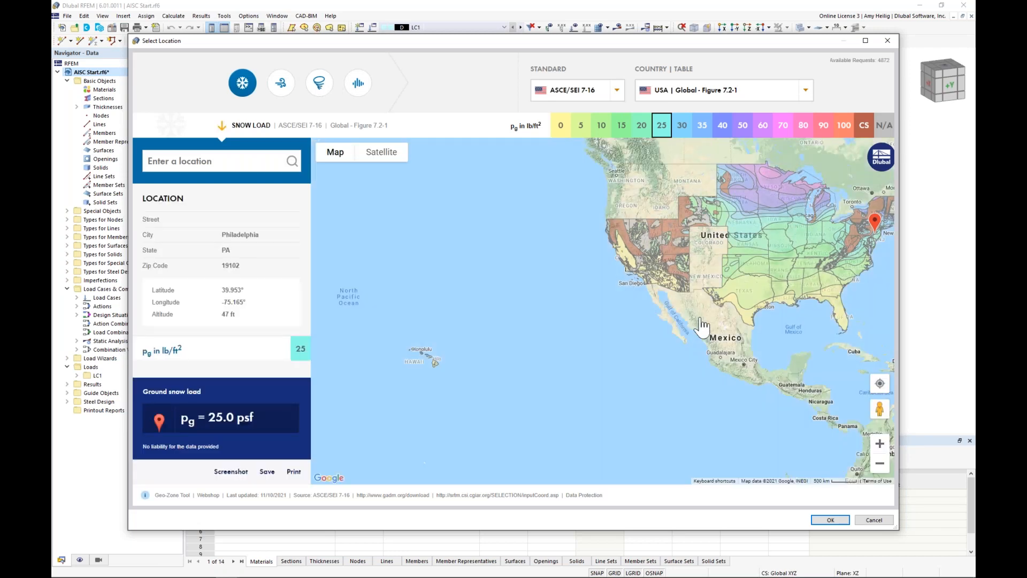
pyautogui.moveTo(701, 325); pyautogui.dragTo(605, 376)
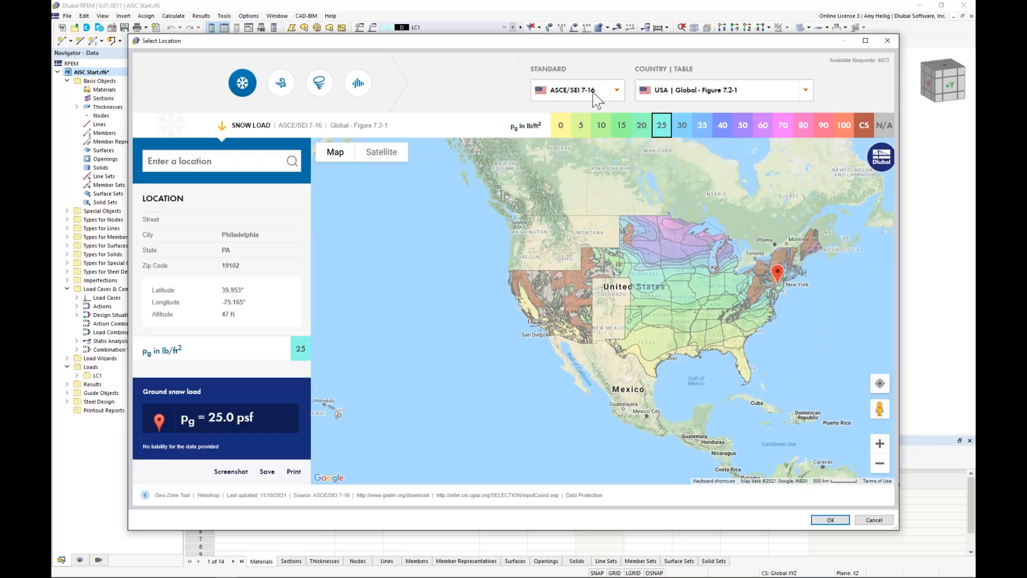
pyautogui.click(617, 90)
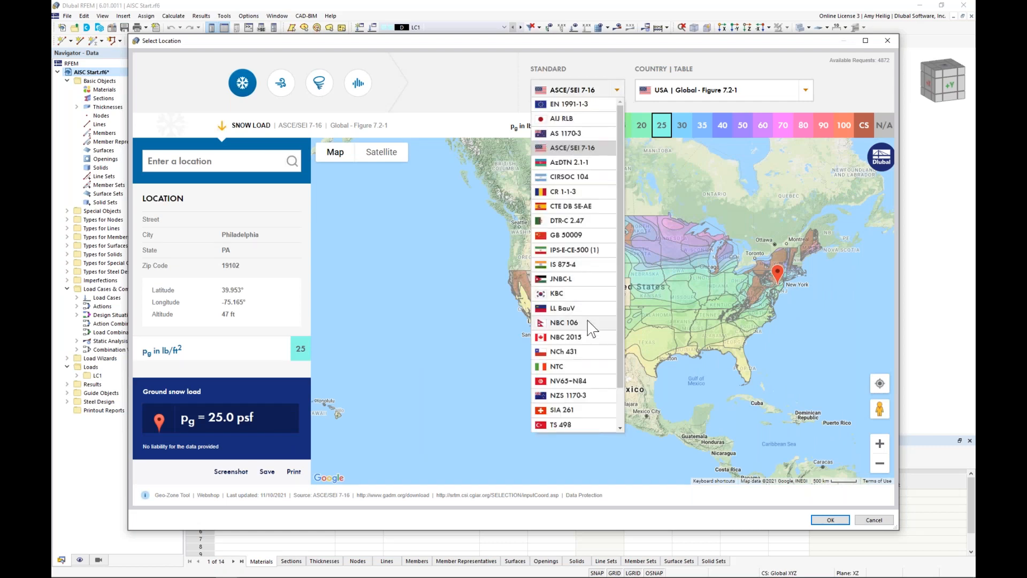
pyautogui.click(498, 77)
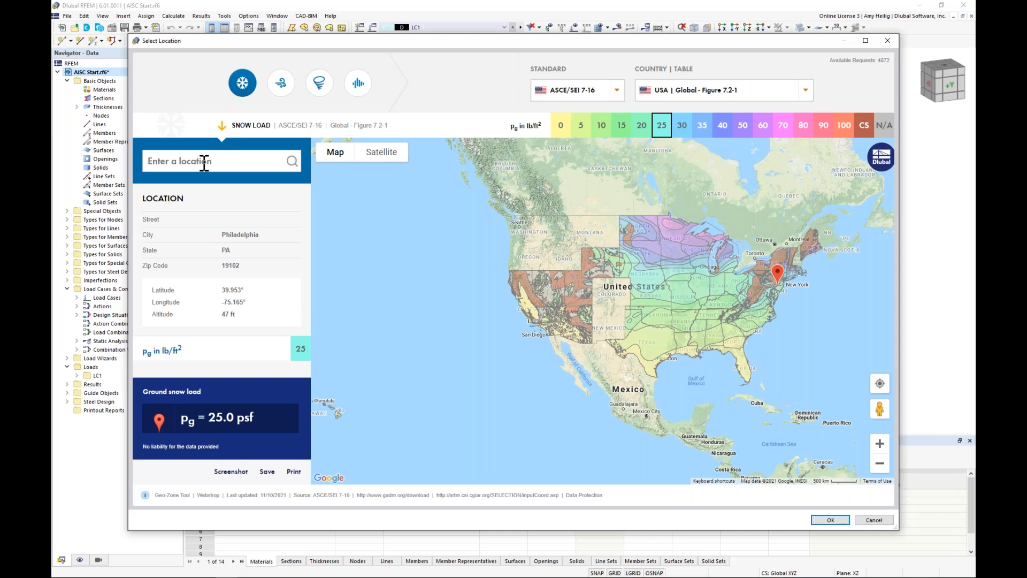
pyautogui.click(172, 162)
pyautogui.click(874, 520)
pyautogui.click(654, 457)
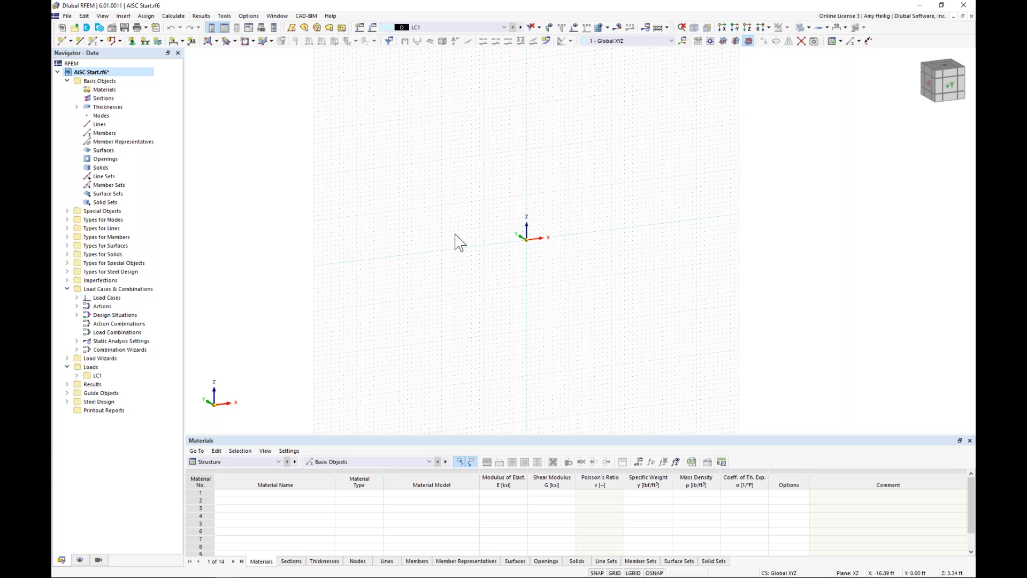
# Step: Examine the work plane orientation and grid point spacing settings, and discard any changes
pyautogui.moveTo(500, 235); pyautogui.dragTo(465, 258, button='middle')
pyautogui.rightClick(615, 572)
pyautogui.click(636, 566)
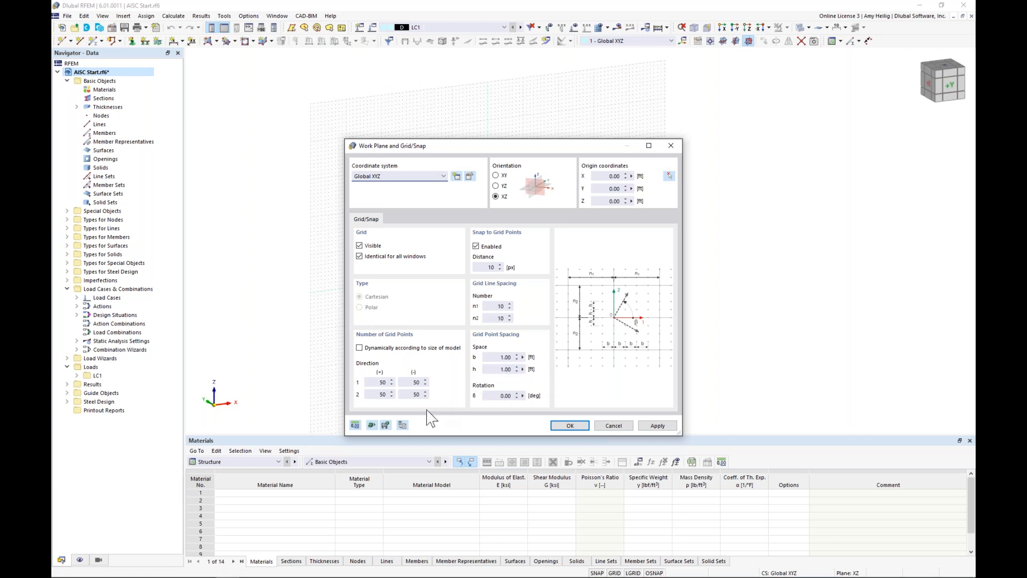
pyautogui.click(403, 426)
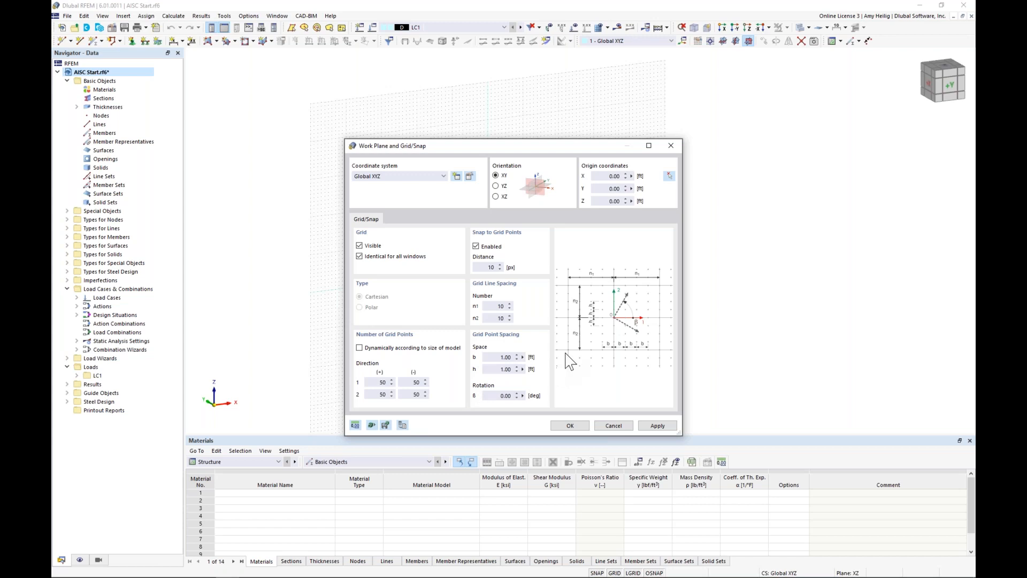
pyautogui.click(613, 426)
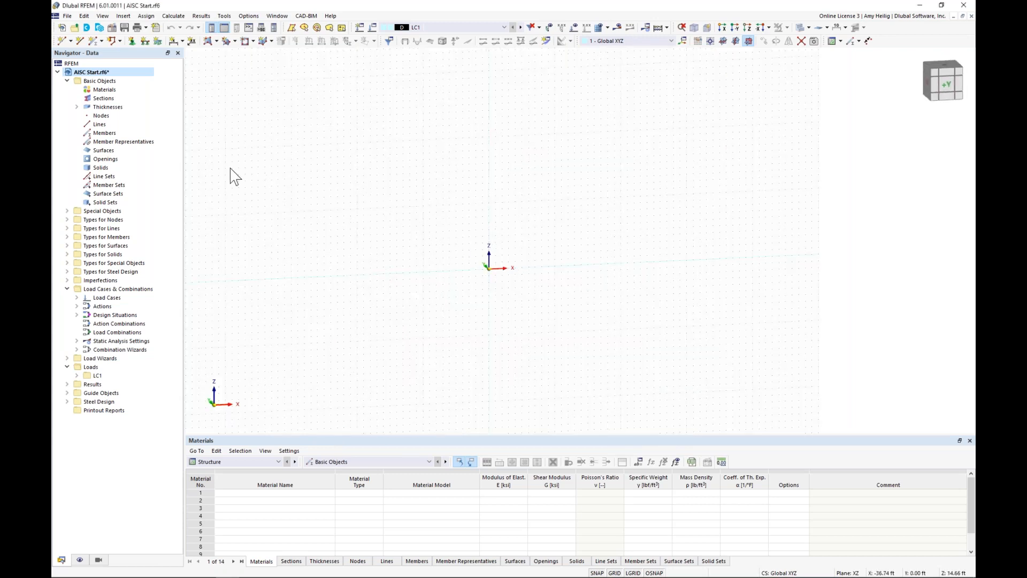
# Step: Create a new beam-type member and pick the W 14x48 section from the AISC 15 W series for its start
pyautogui.click(93, 42)
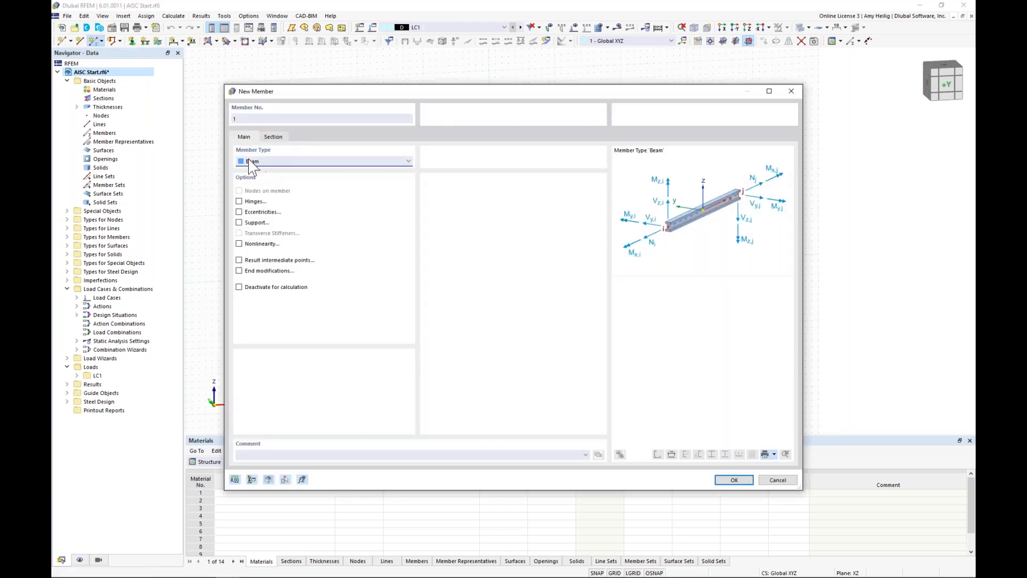
pyautogui.click(274, 137)
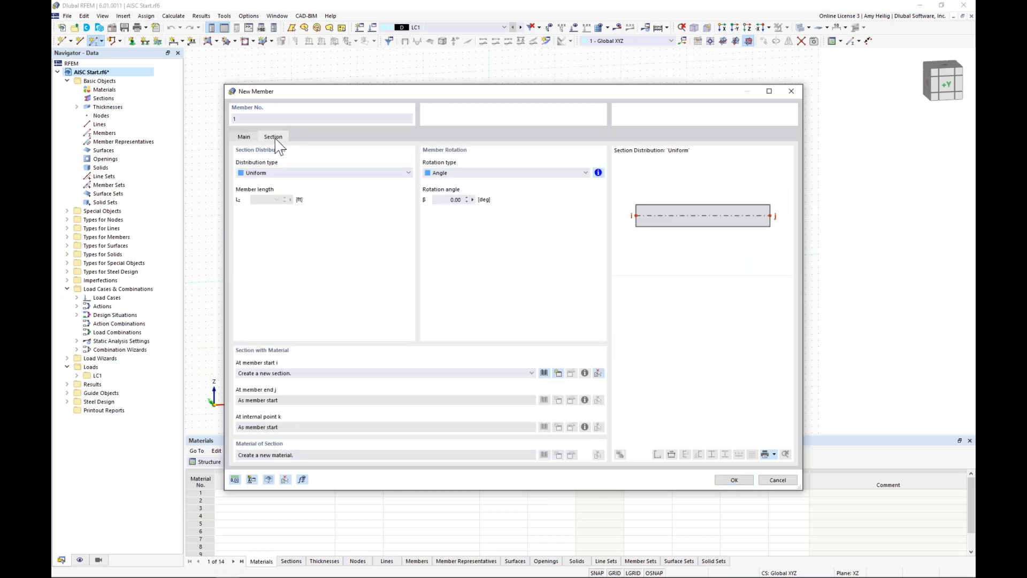
pyautogui.click(544, 373)
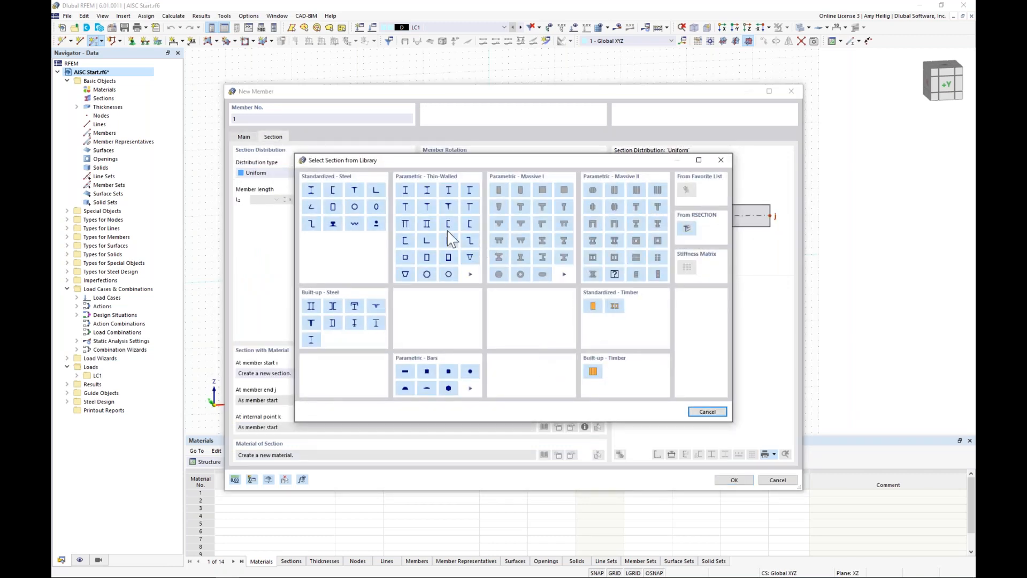
pyautogui.click(315, 194)
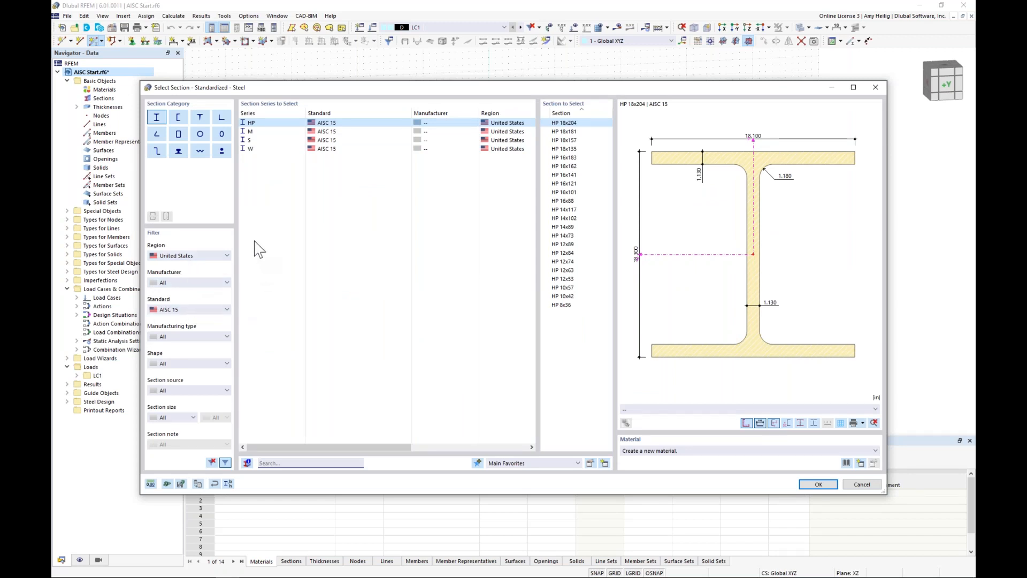
pyautogui.click(273, 151)
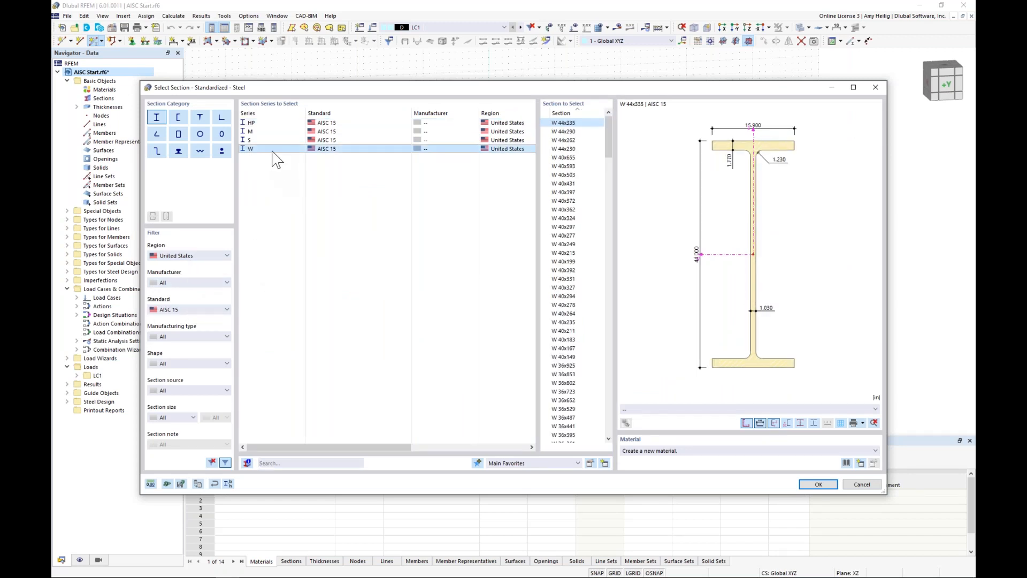
pyautogui.moveTo(609, 133); pyautogui.dragTo(604, 353)
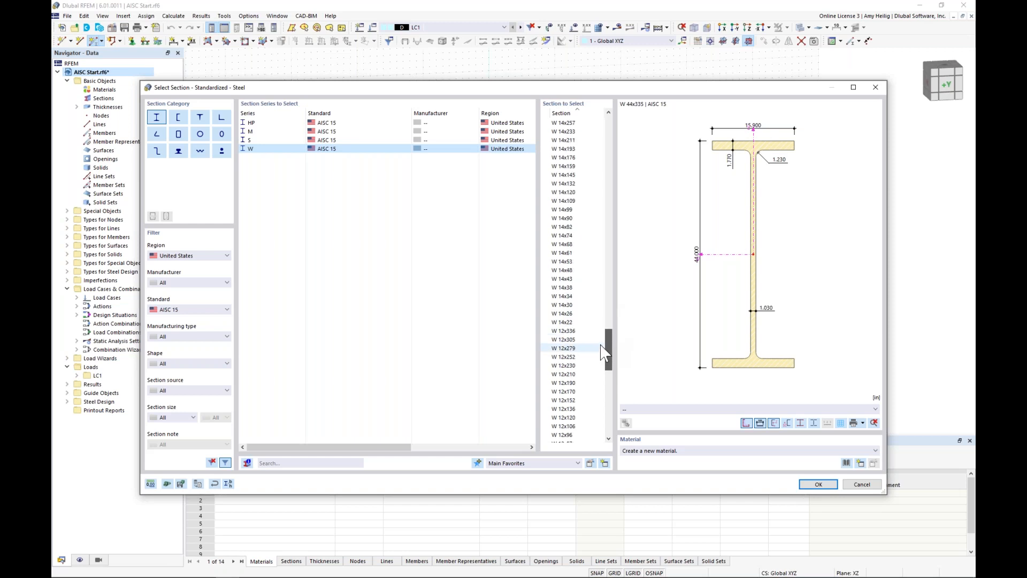
pyautogui.click(578, 272)
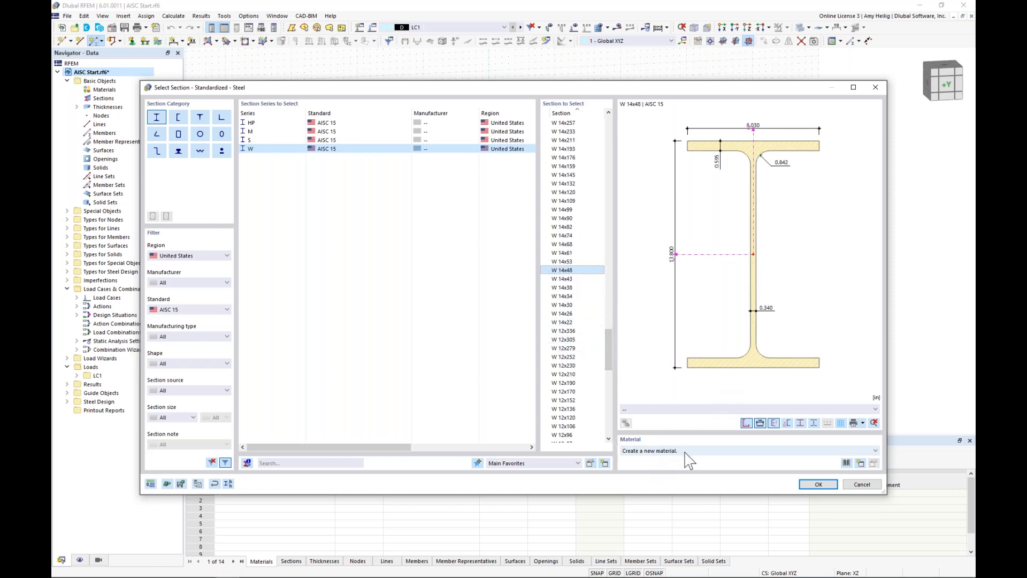
# Step: Assign the AISC 360-16 steel A992 from the material library to the W 14x48 section and accept the section
pyautogui.click(846, 464)
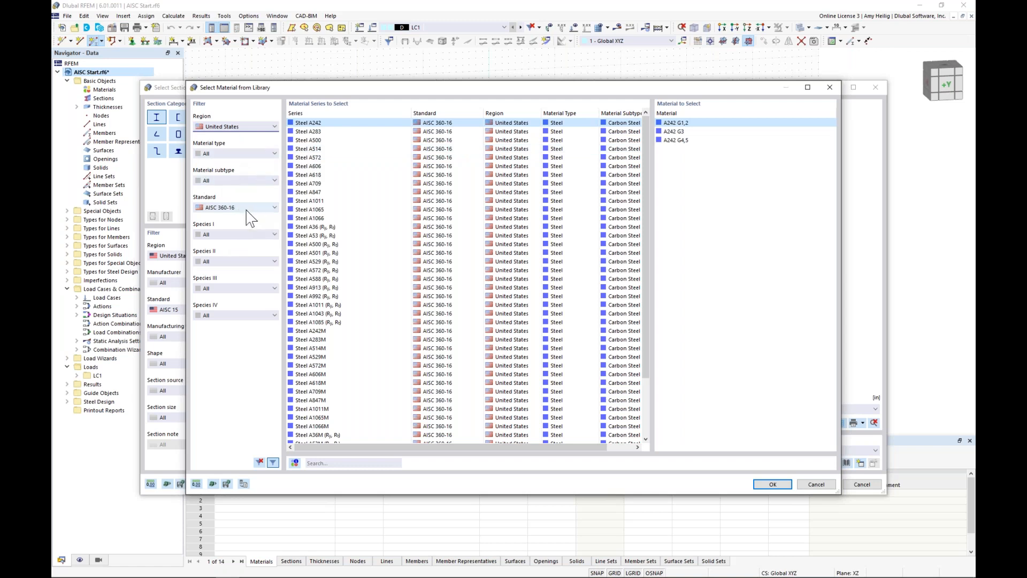
pyautogui.click(321, 296)
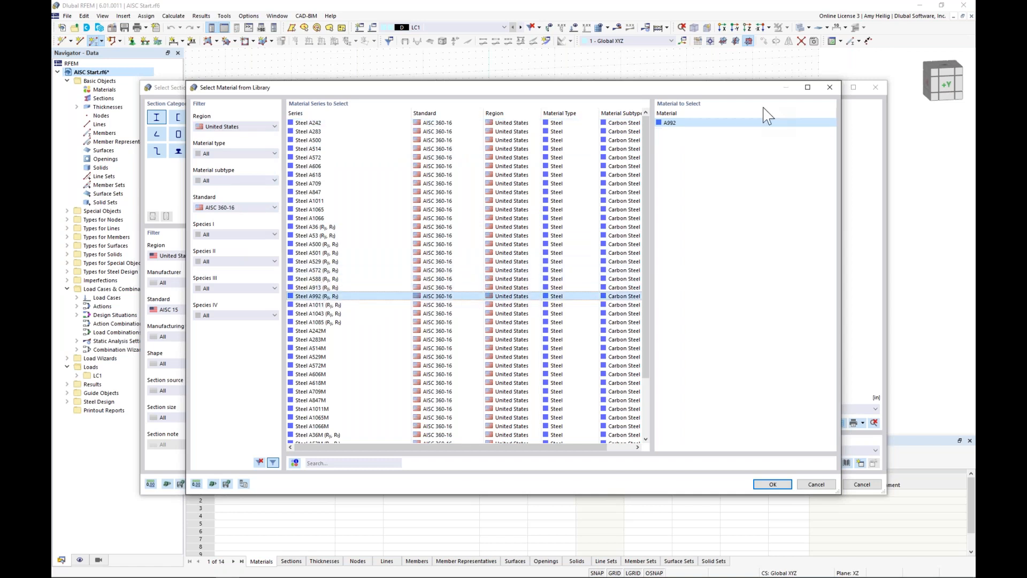
pyautogui.click(774, 484)
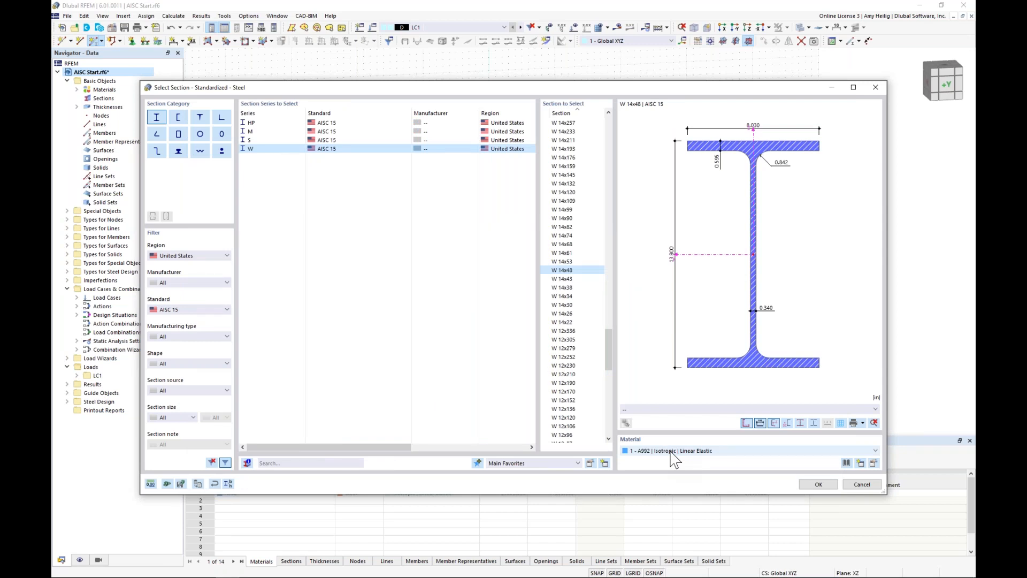
pyautogui.click(675, 452)
pyautogui.click(675, 463)
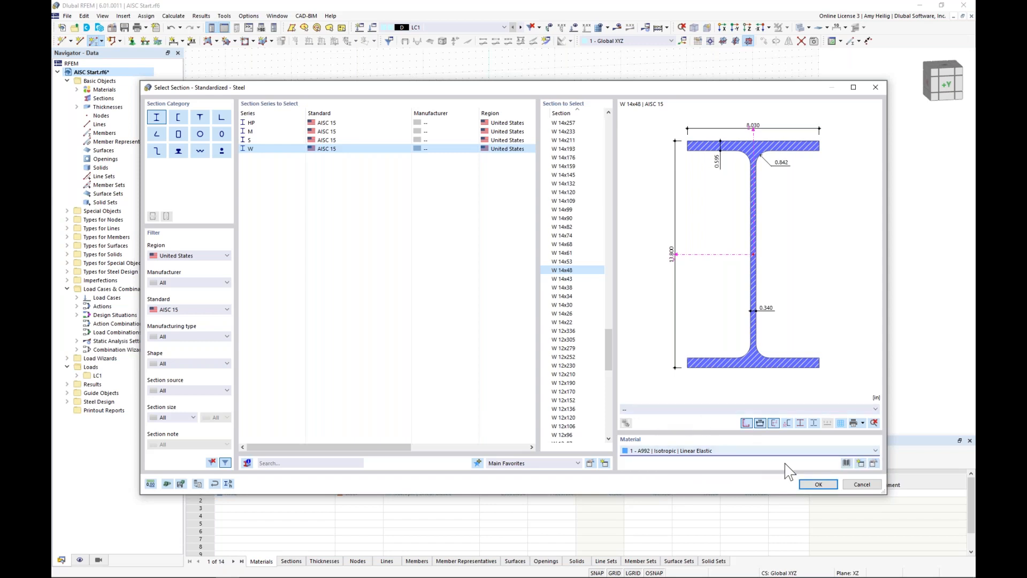
pyautogui.click(818, 484)
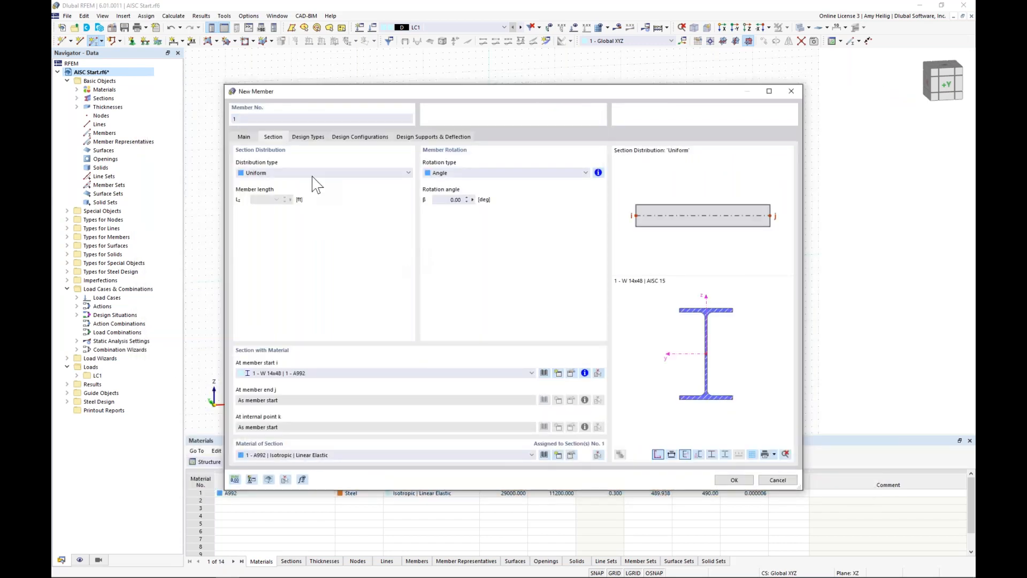
# Step: Turn off the design properties for the new member and accept its definition
pyautogui.click(244, 137)
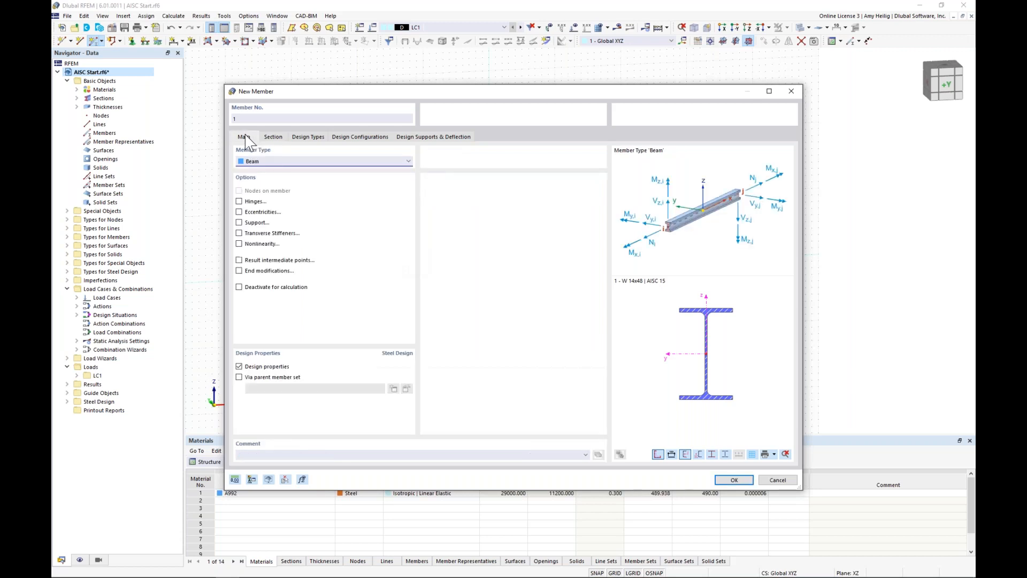
pyautogui.click(239, 366)
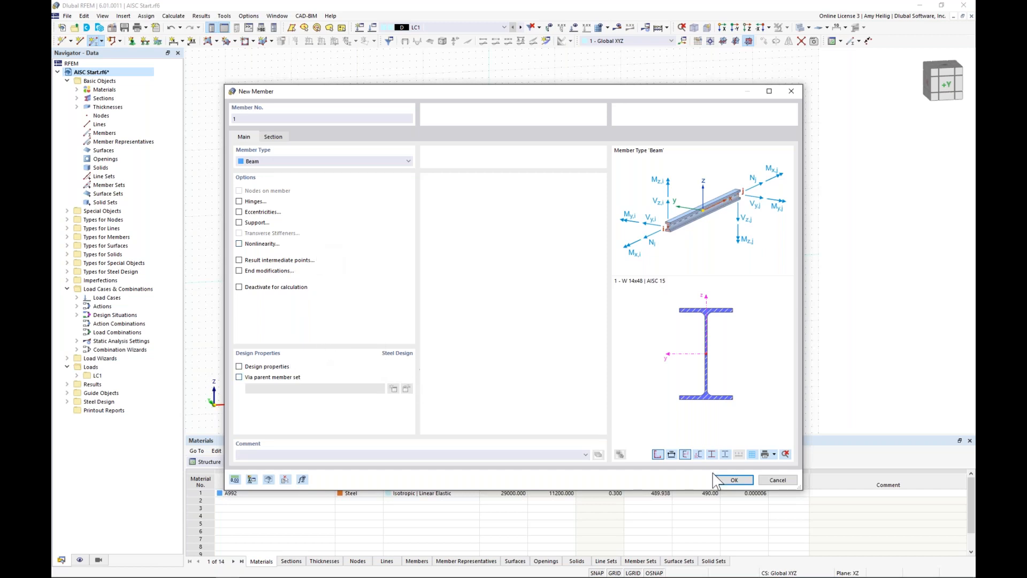
pyautogui.click(733, 479)
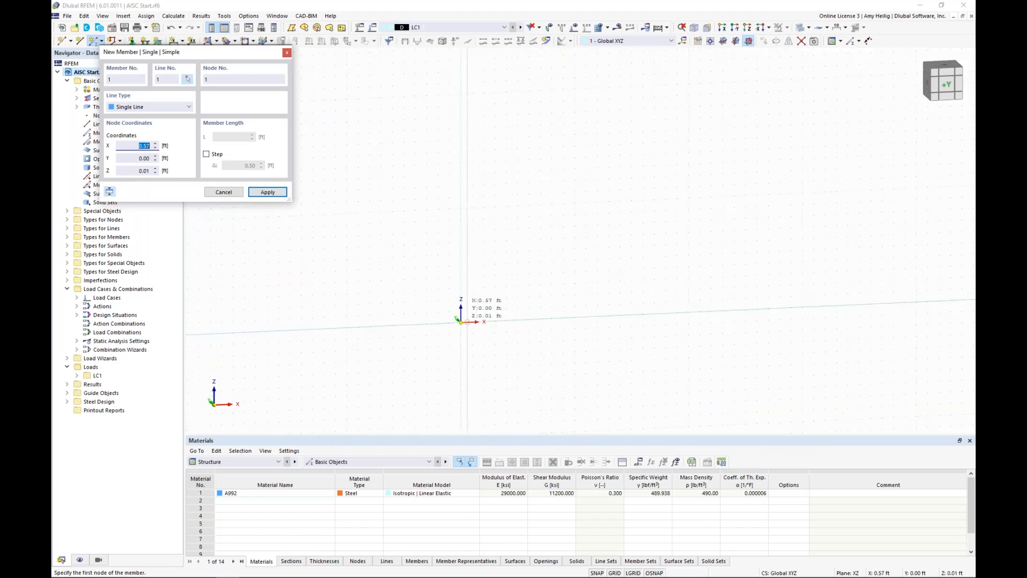
# Step: Draw two vertical column members 14 ft high in the XZ plane, one at the origin and one at X = 40 ft
pyautogui.click(460, 321)
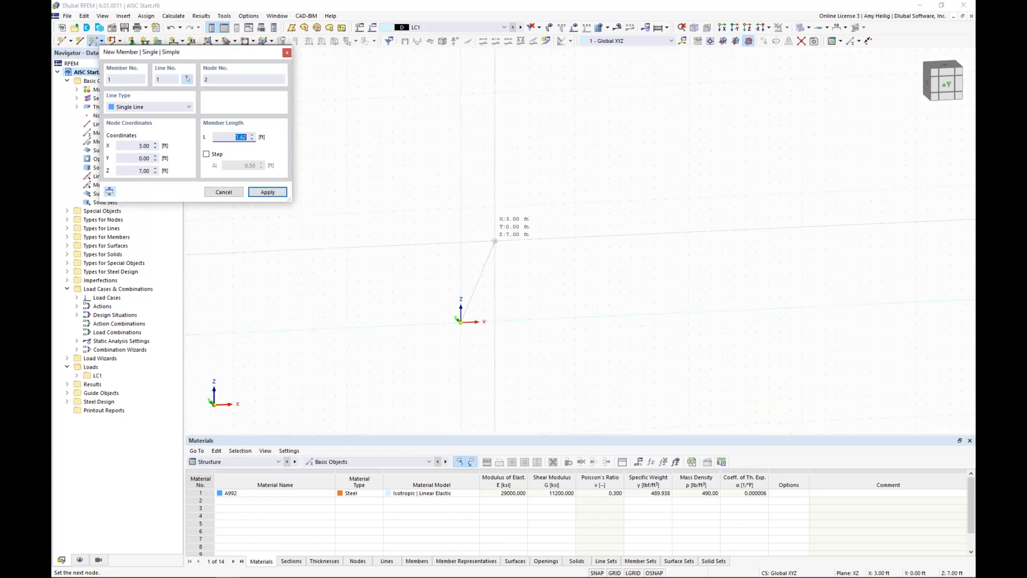
pyautogui.click(460, 162)
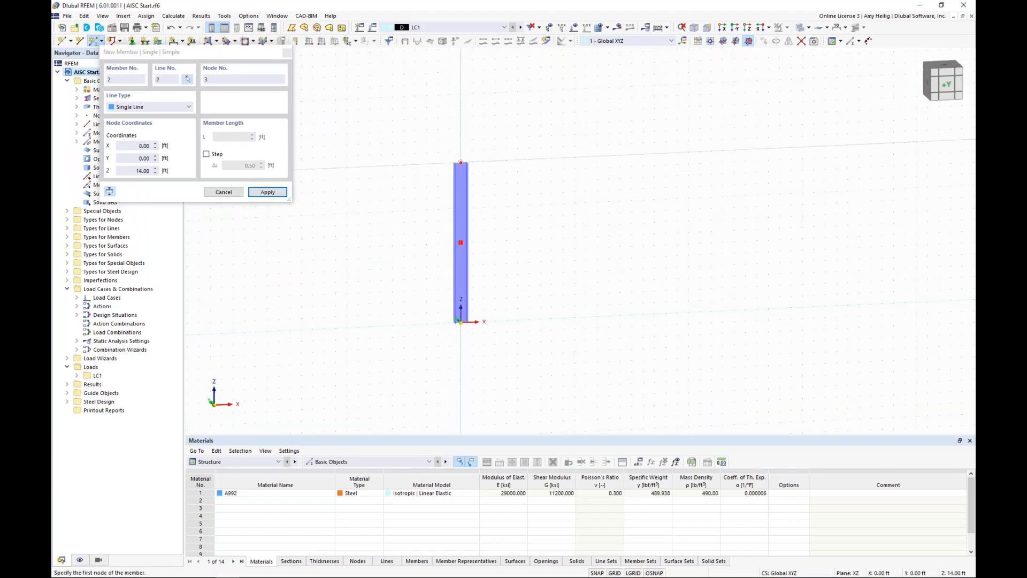
pyautogui.scroll(-1, 688, 322)
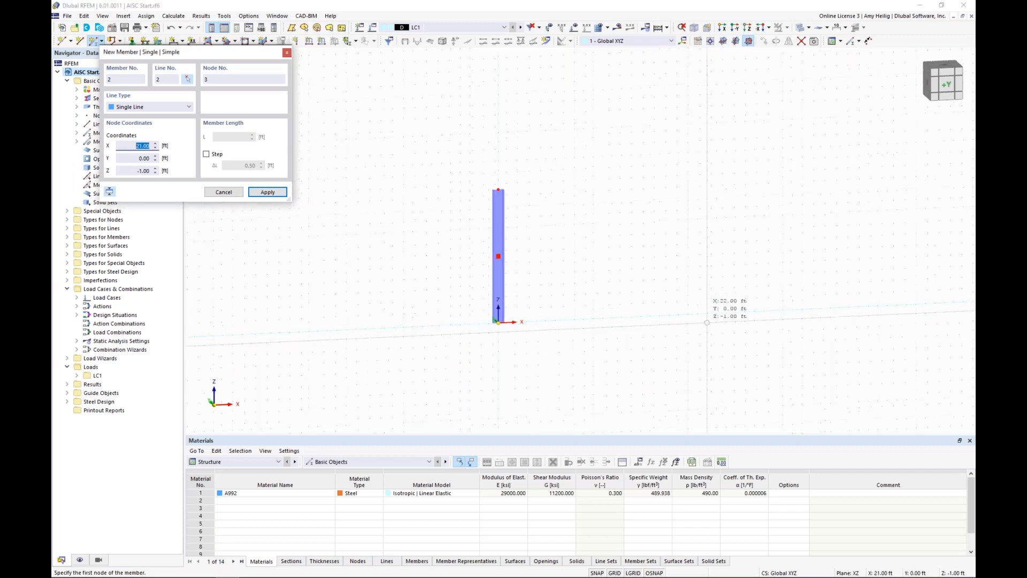
pyautogui.moveTo(705, 321); pyautogui.dragTo(565, 336, button='middle')
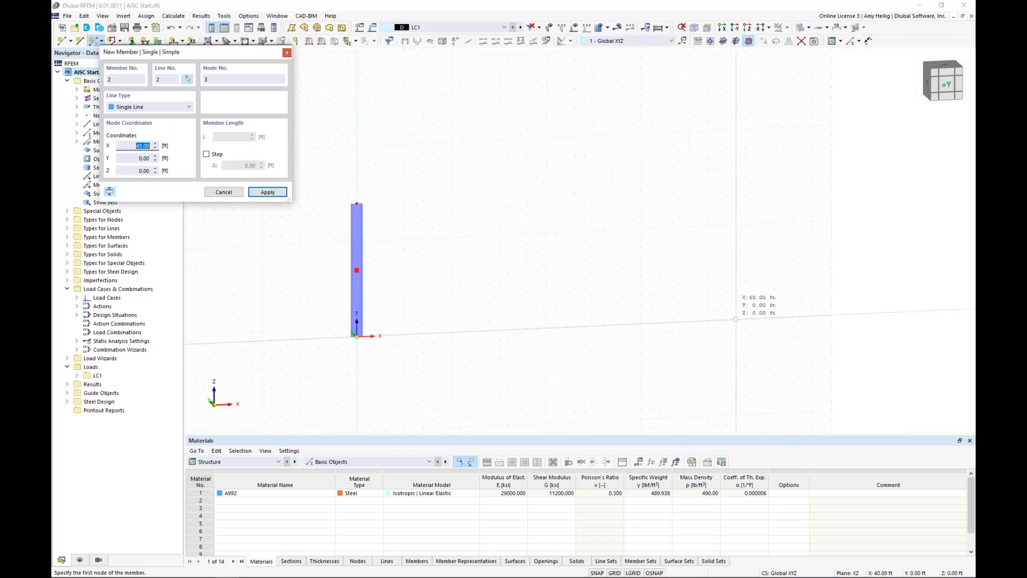
pyautogui.click(736, 320)
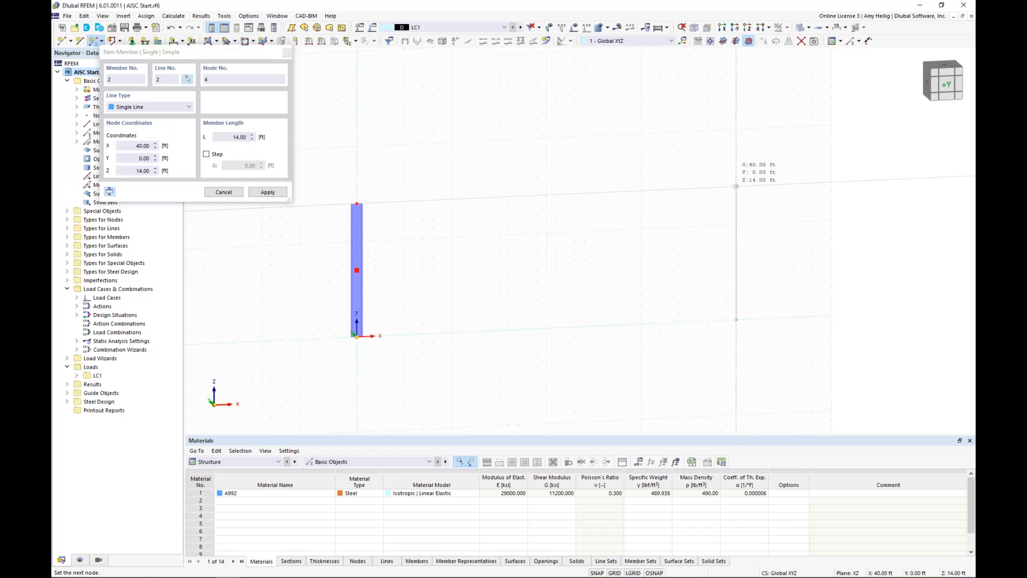
pyautogui.click(736, 186)
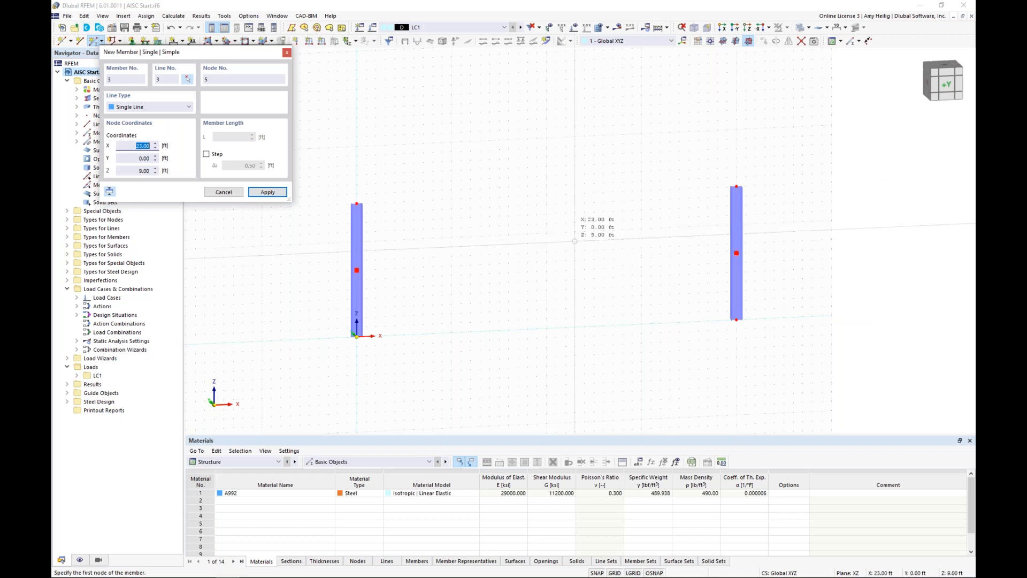
pyautogui.press('Escape')
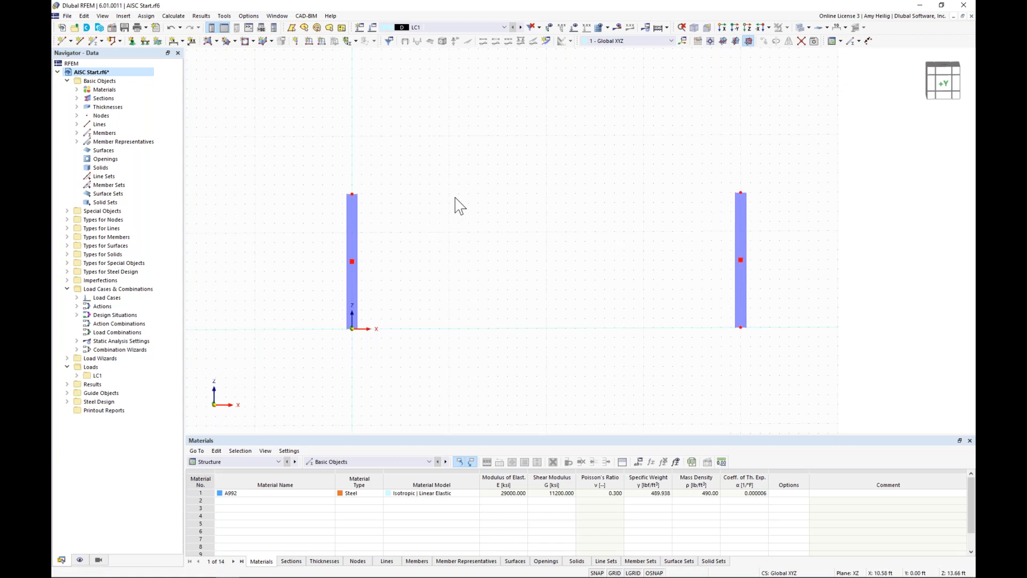
# Step: Create a node of type Between Two Nodes at 50% of the distance between the two column tops
pyautogui.click(71, 42)
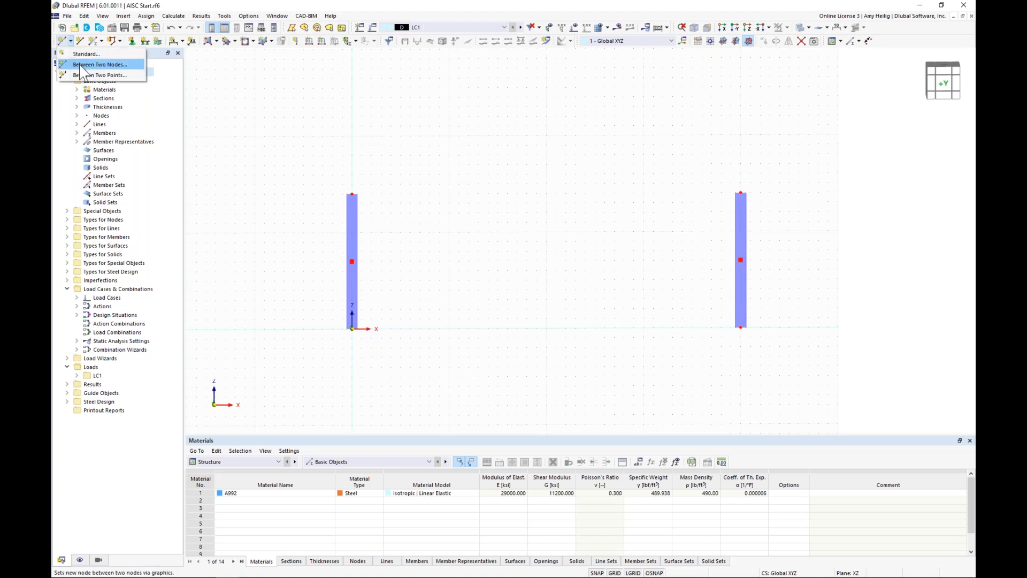
pyautogui.click(81, 64)
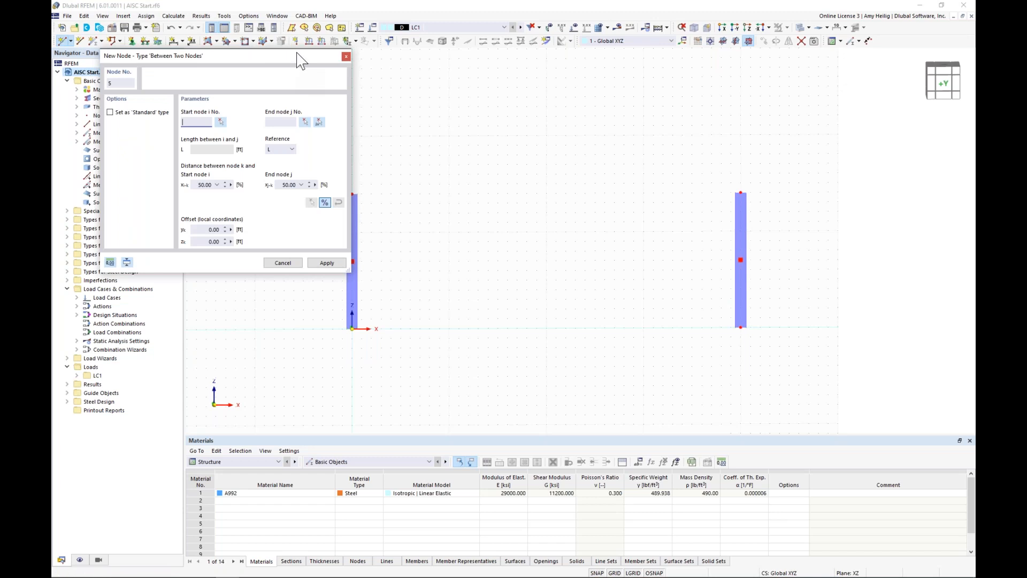
pyautogui.moveTo(296, 56); pyautogui.dragTo(261, 58)
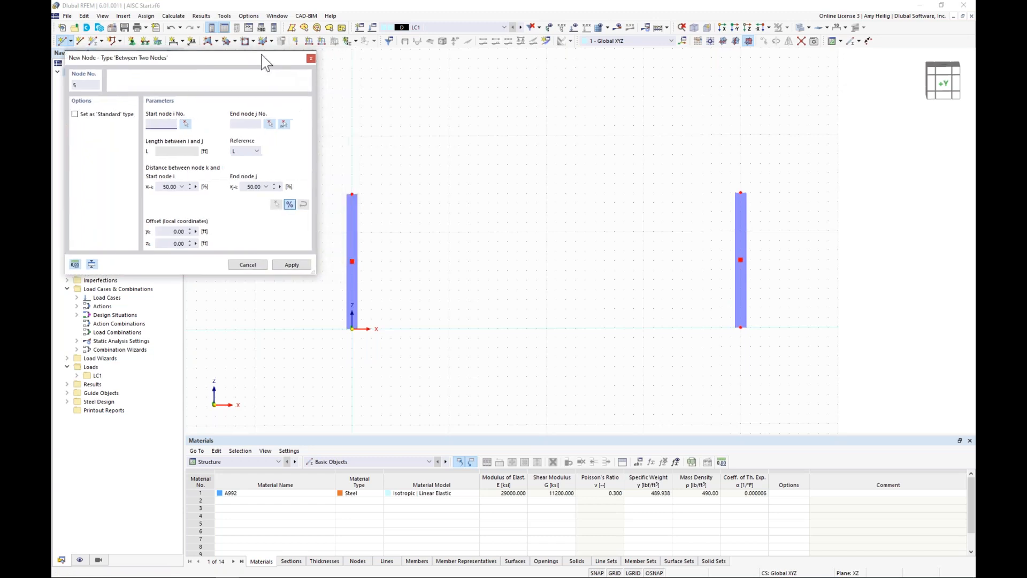
pyautogui.click(284, 124)
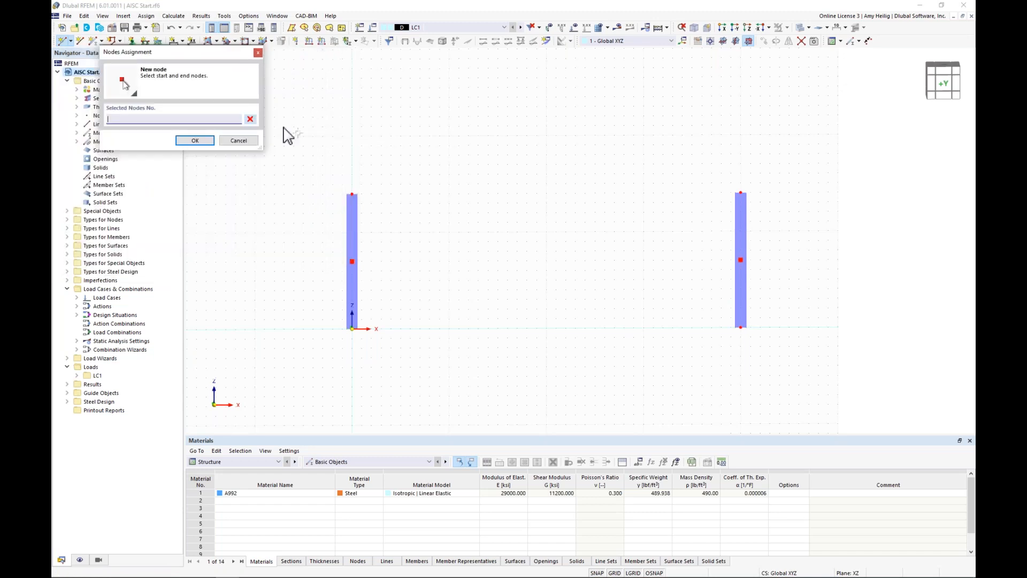
pyautogui.click(352, 194)
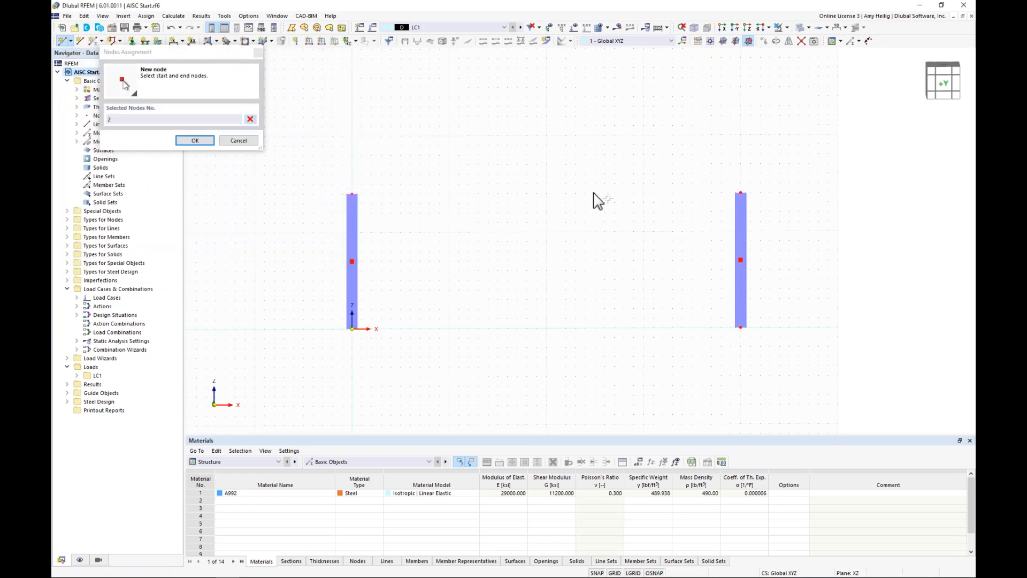
pyautogui.click(741, 194)
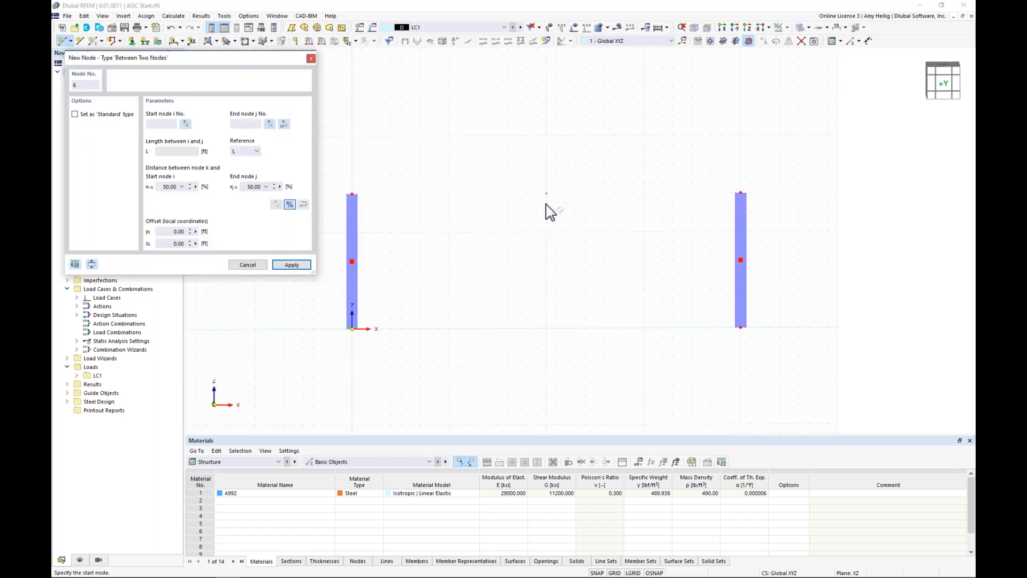
pyautogui.rightClick(518, 231)
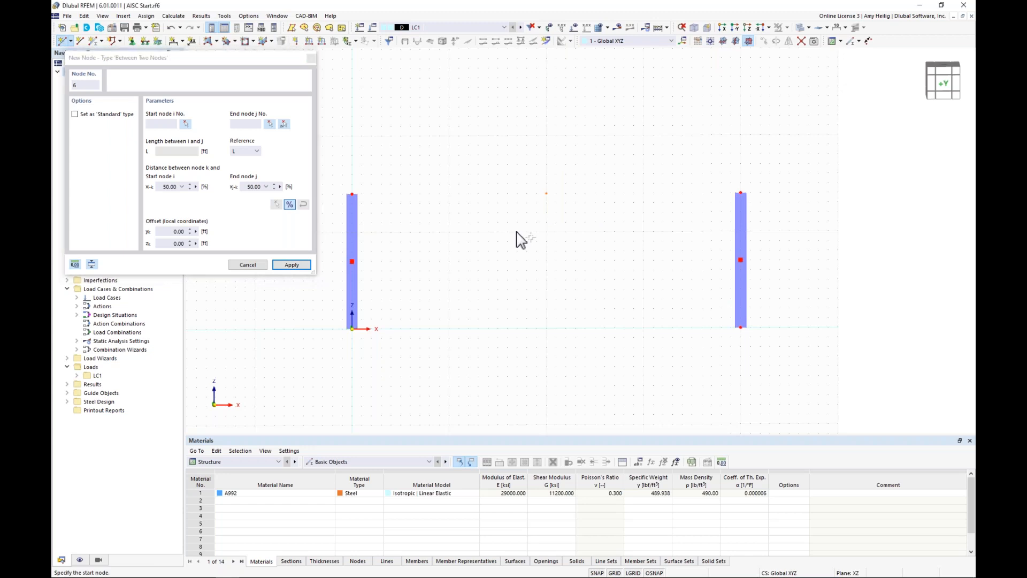
pyautogui.click(546, 194)
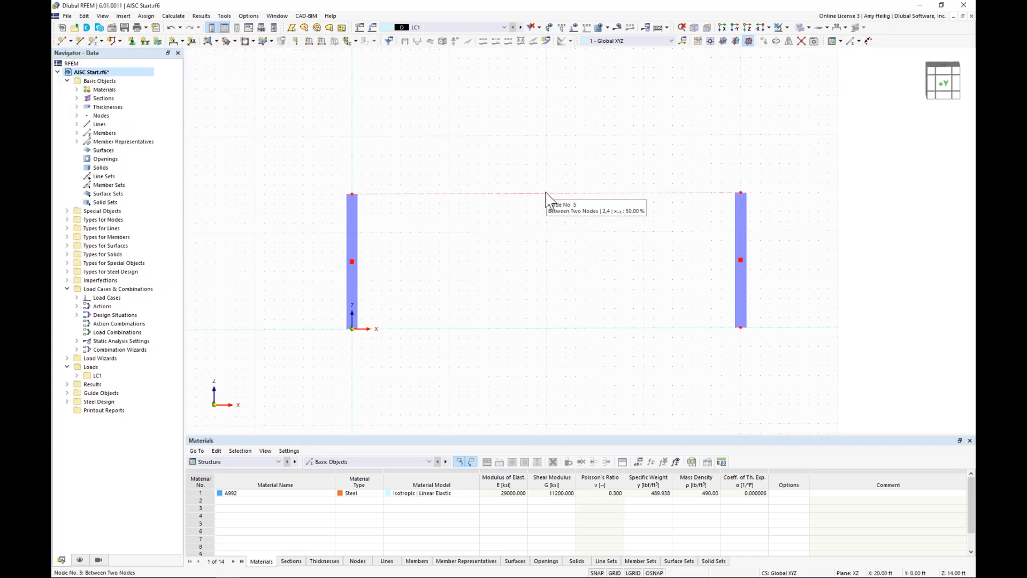
pyautogui.moveTo(298, 160); pyautogui.dragTo(429, 390)
pyautogui.moveTo(337, 292); pyautogui.dragTo(351, 330)
pyautogui.click(575, 309)
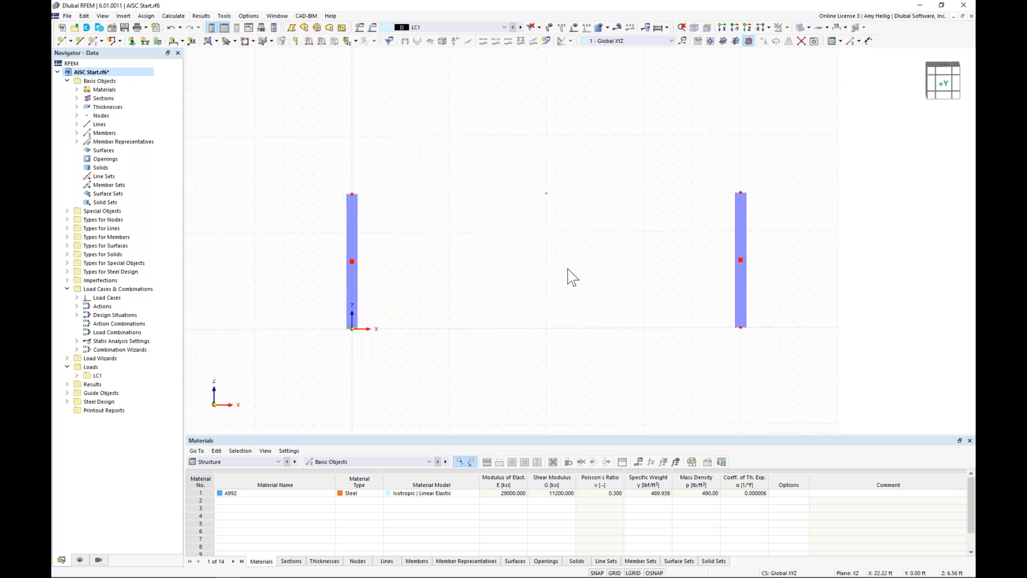
# Step: Change the midspan node's type to Standard and raise its Z coordinate above the column tops
pyautogui.doubleClick(547, 194)
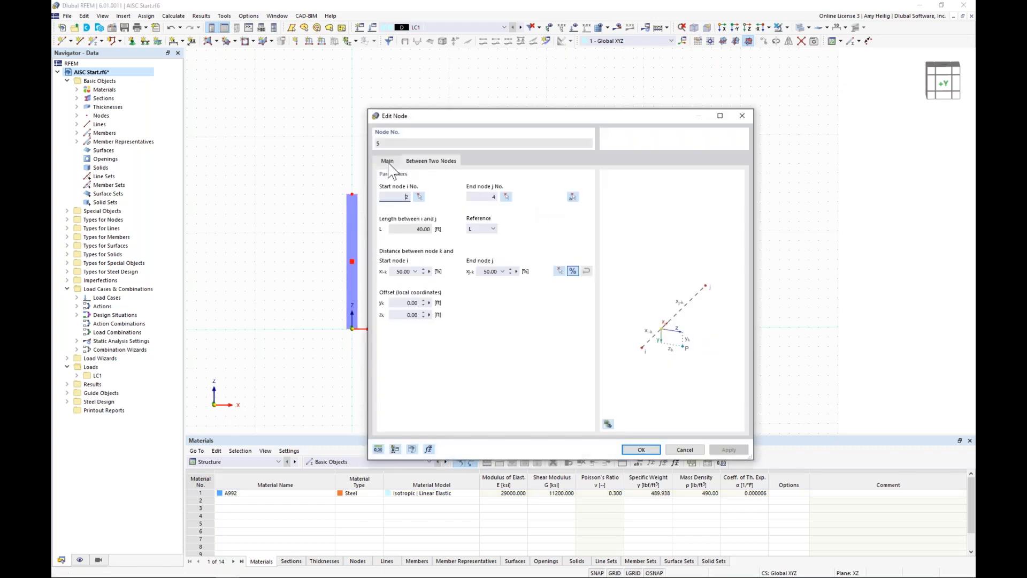
pyautogui.click(387, 161)
pyautogui.click(429, 197)
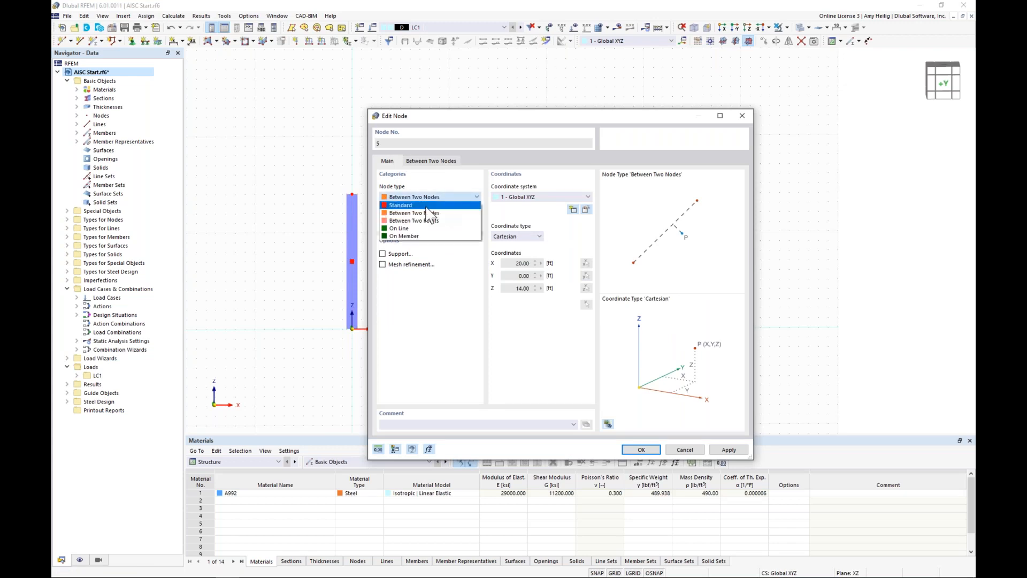
pyautogui.click(398, 206)
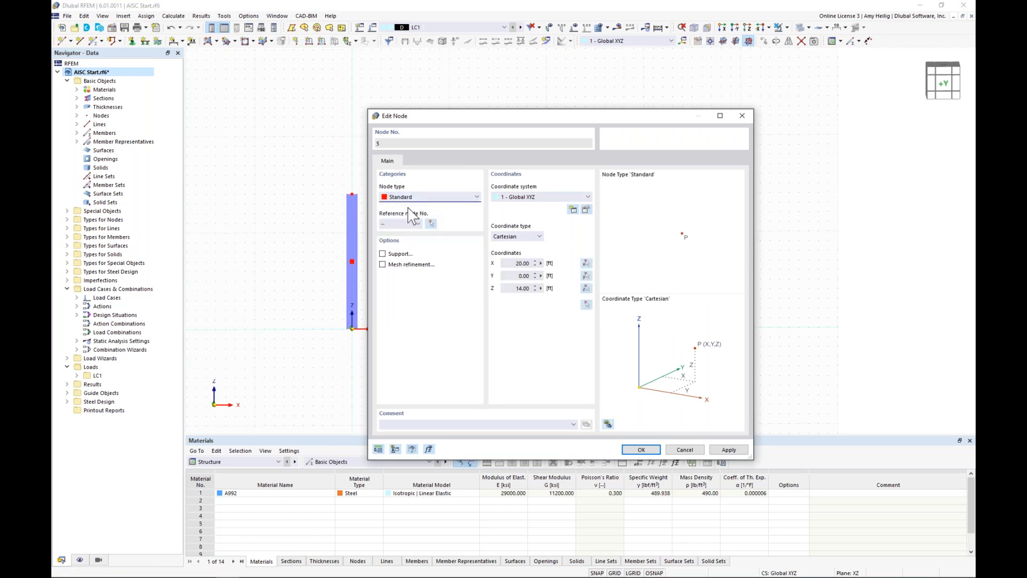
pyautogui.click(507, 289)
pyautogui.click(640, 451)
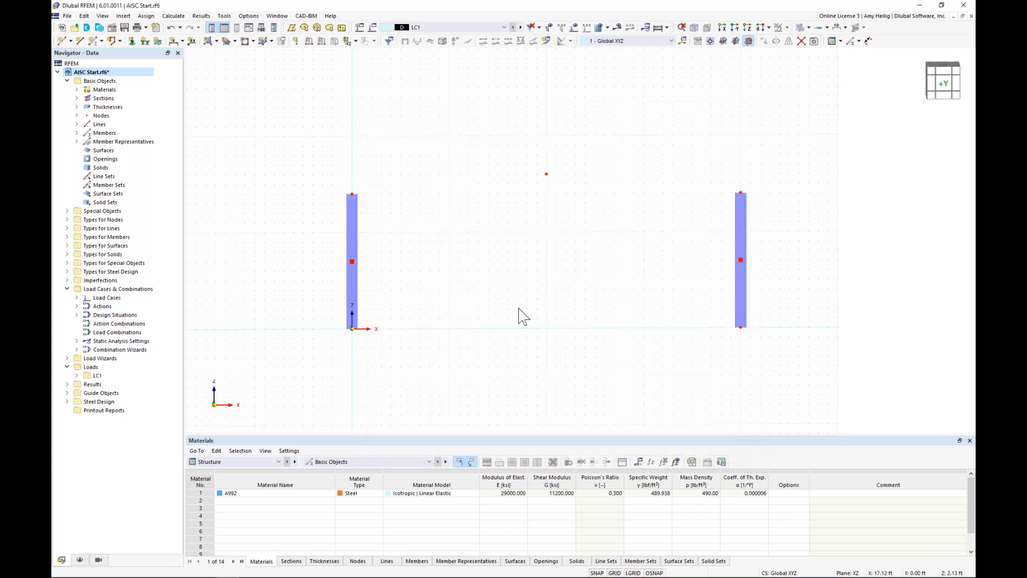
# Step: Create a new beam-type member without design properties, with section distribution Tapered at start of member and alignment Top
pyautogui.scroll(1, 523, 211)
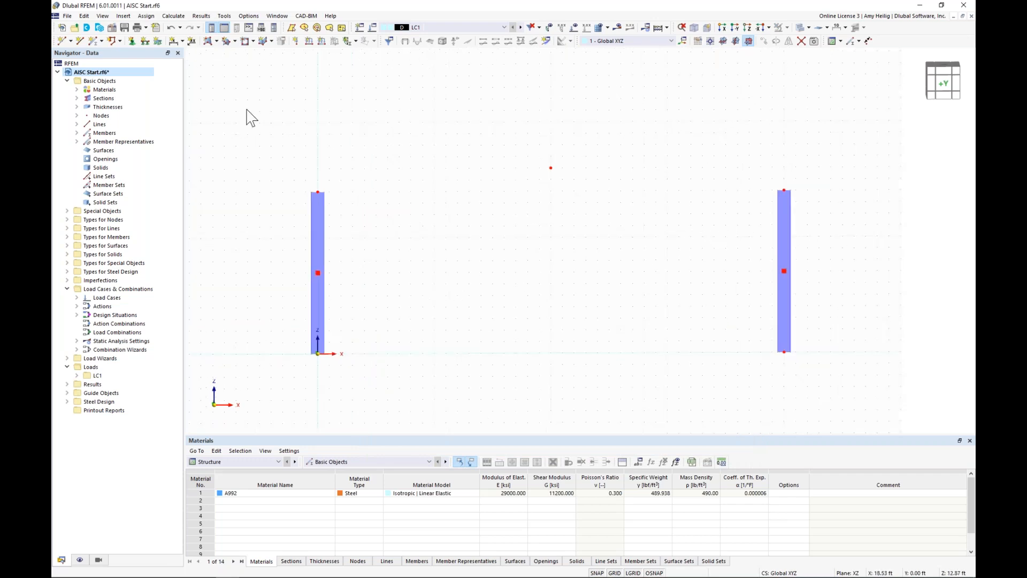
pyautogui.click(92, 43)
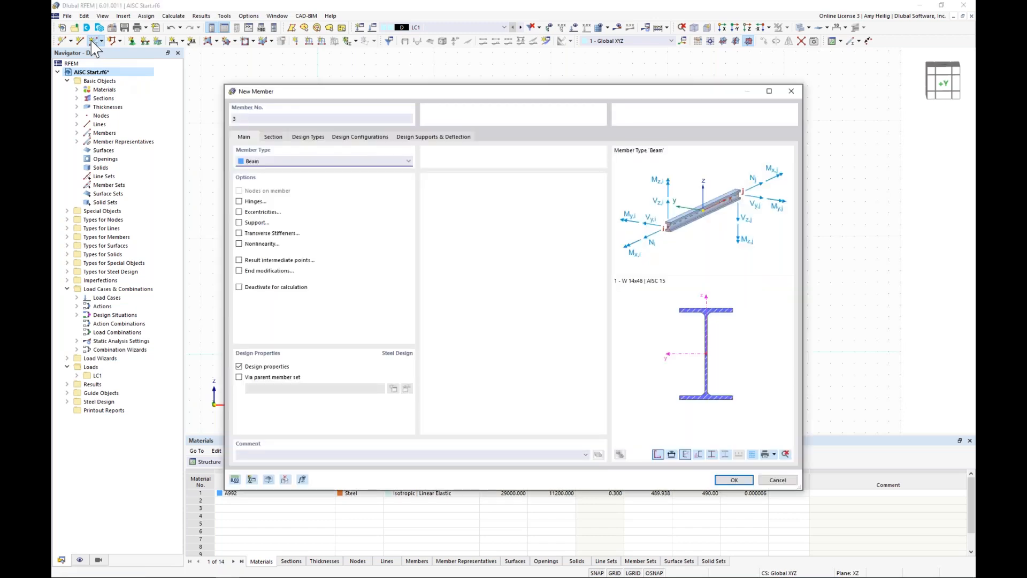
pyautogui.click(240, 367)
pyautogui.click(274, 137)
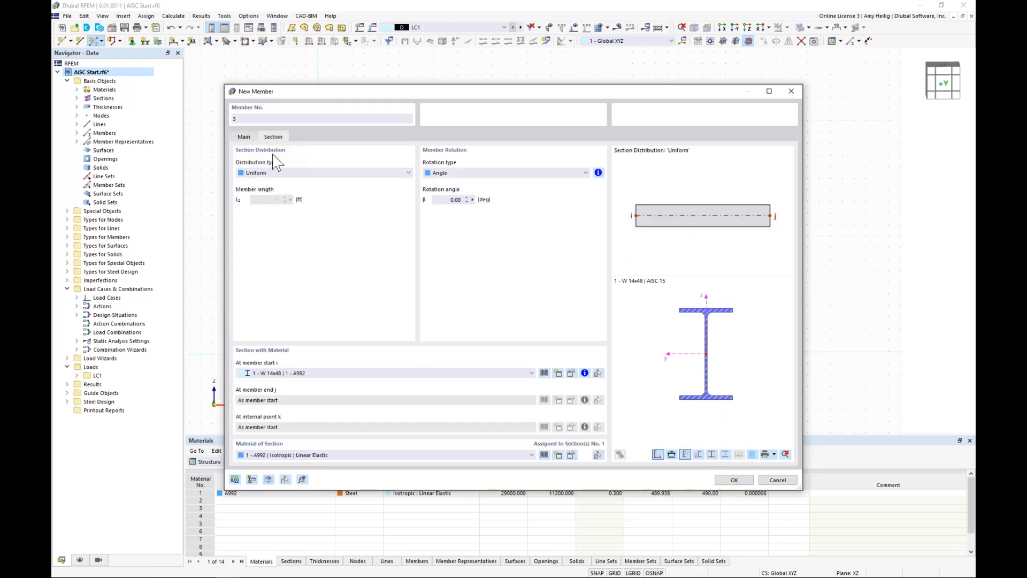
pyautogui.click(275, 173)
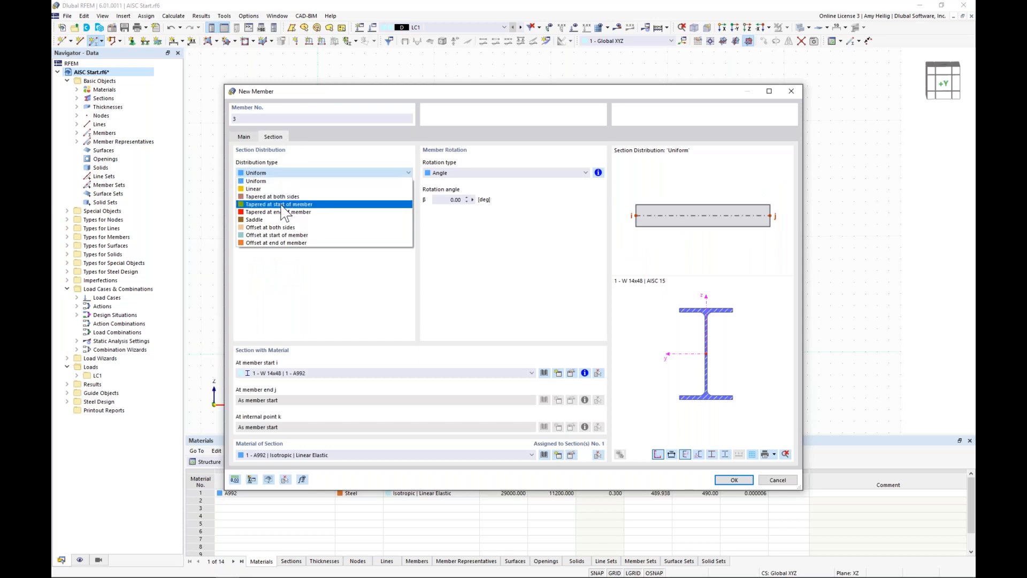
pyautogui.click(283, 205)
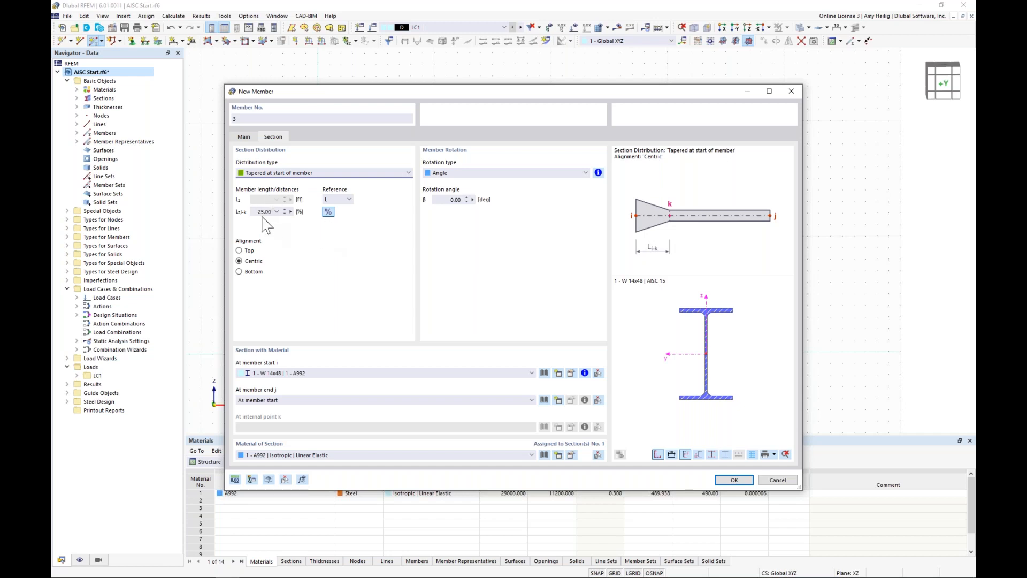
pyautogui.click(240, 251)
# Step: Assign the AISC 15 section W 12x26 in A992 to the start of the tapered member
pyautogui.click(544, 373)
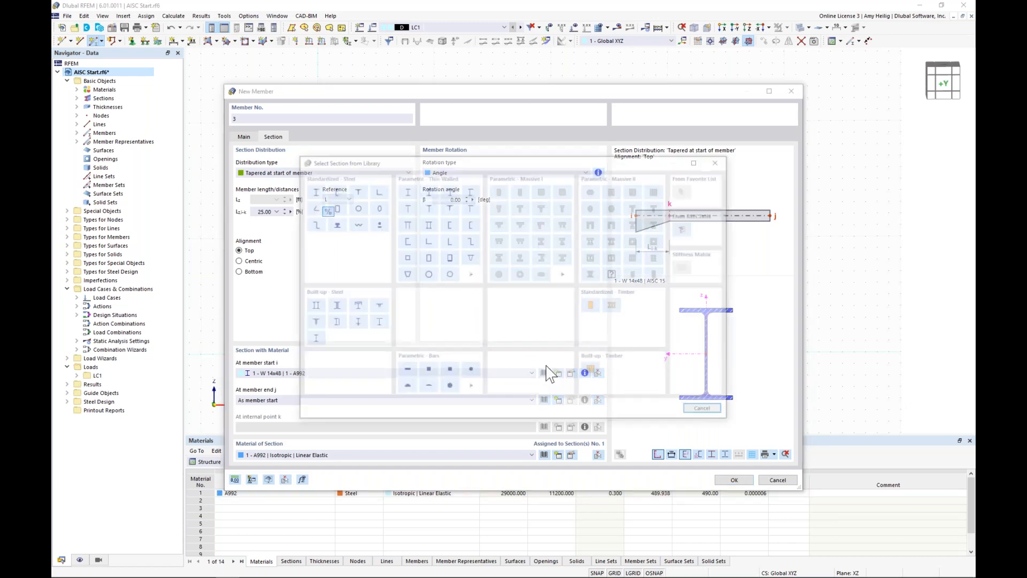
pyautogui.click(311, 190)
pyautogui.click(279, 149)
pyautogui.moveTo(608, 133); pyautogui.dragTo(594, 372)
pyautogui.click(577, 393)
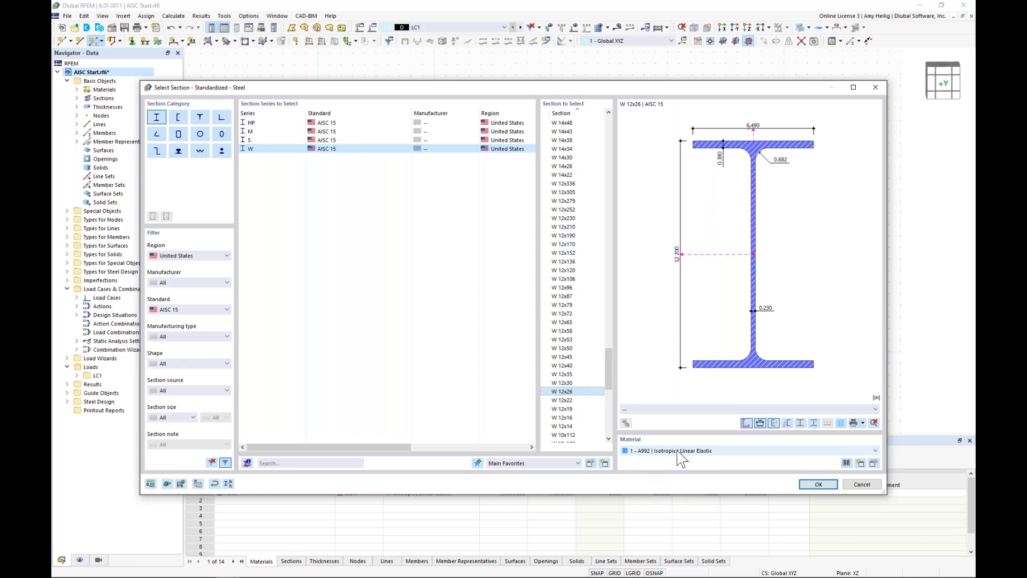
pyautogui.click(814, 484)
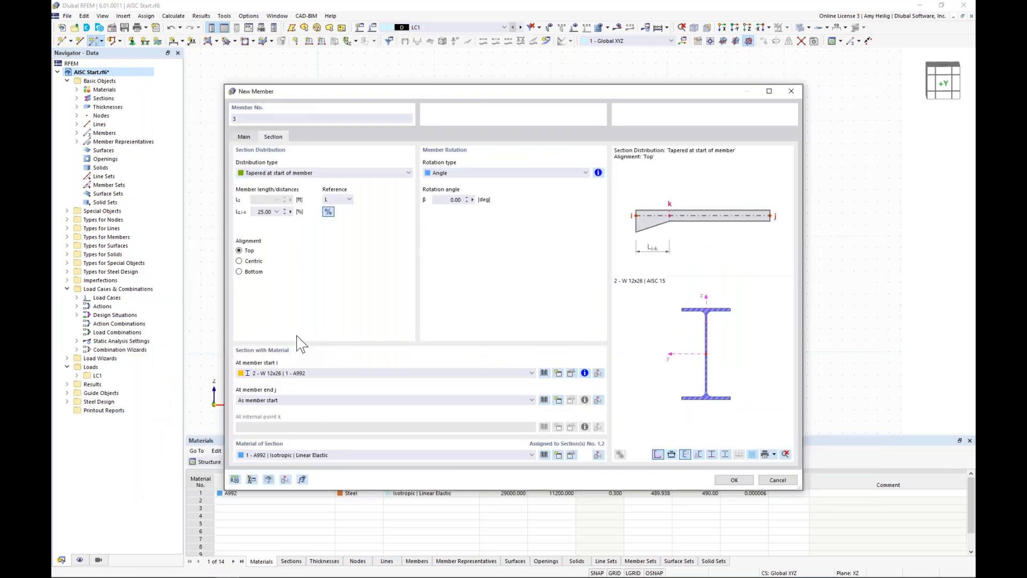
# Step: Reselect W 12x26 from the AISC 15 W series for the member start and convert it into a parametric section
pyautogui.click(544, 373)
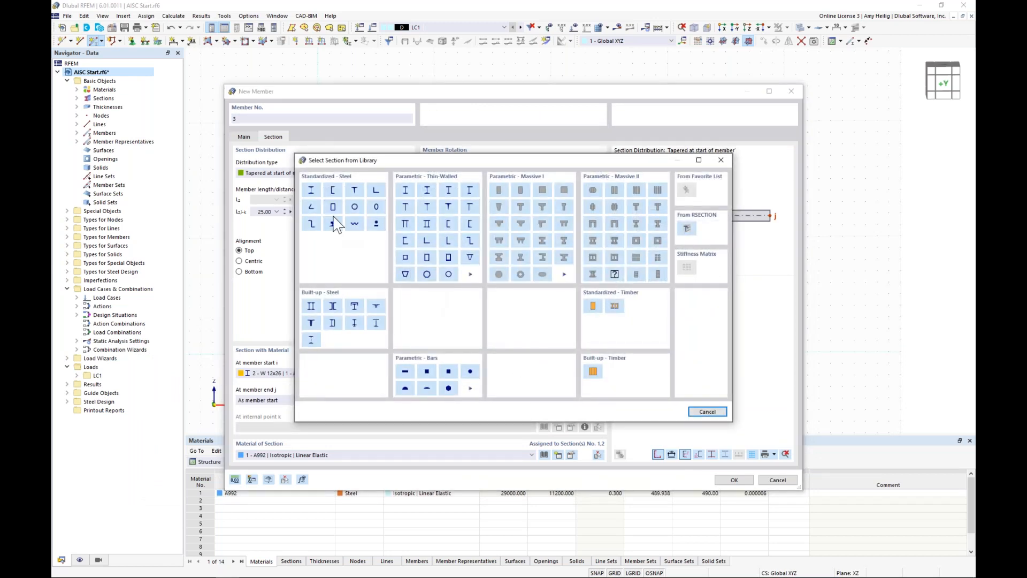
pyautogui.click(311, 191)
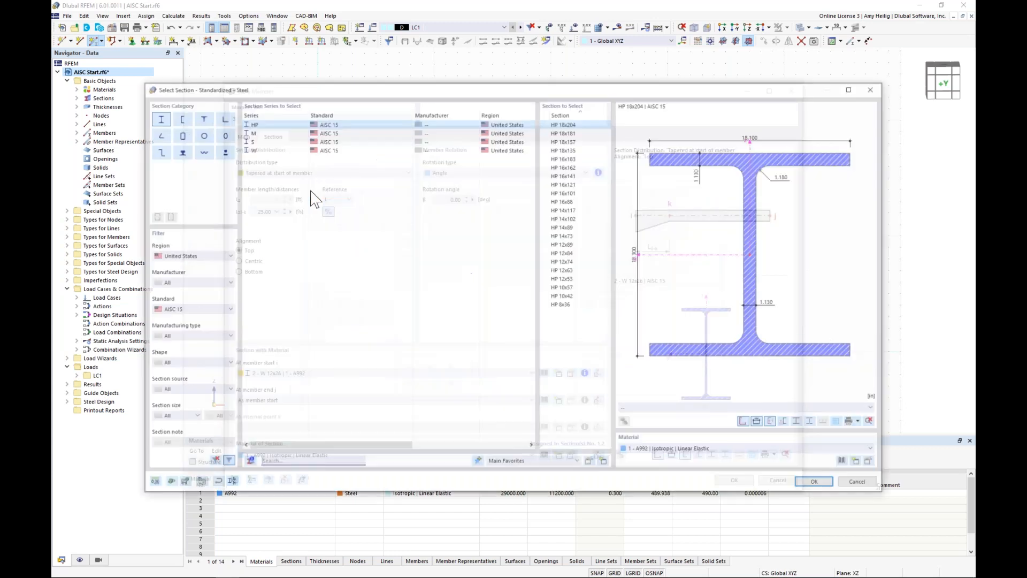
pyautogui.moveTo(607, 131); pyautogui.dragTo(598, 373)
pyautogui.scroll(-1, 596, 370)
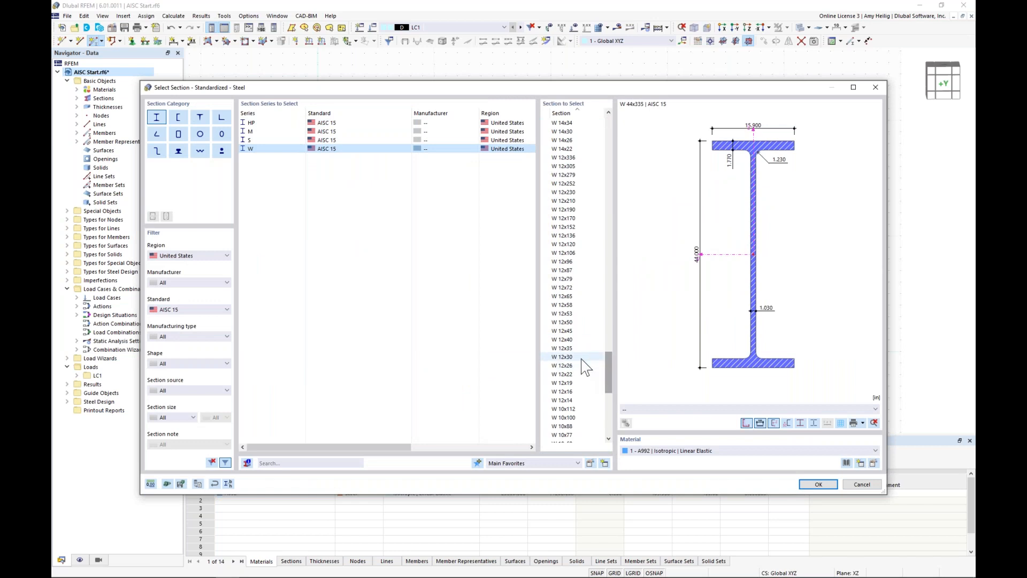
pyautogui.click(561, 366)
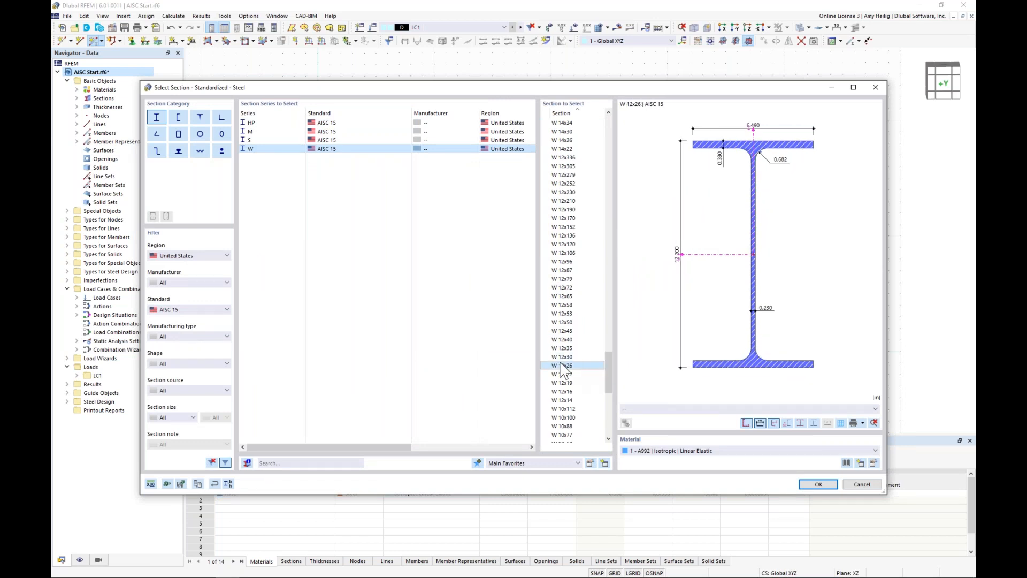
pyautogui.click(228, 483)
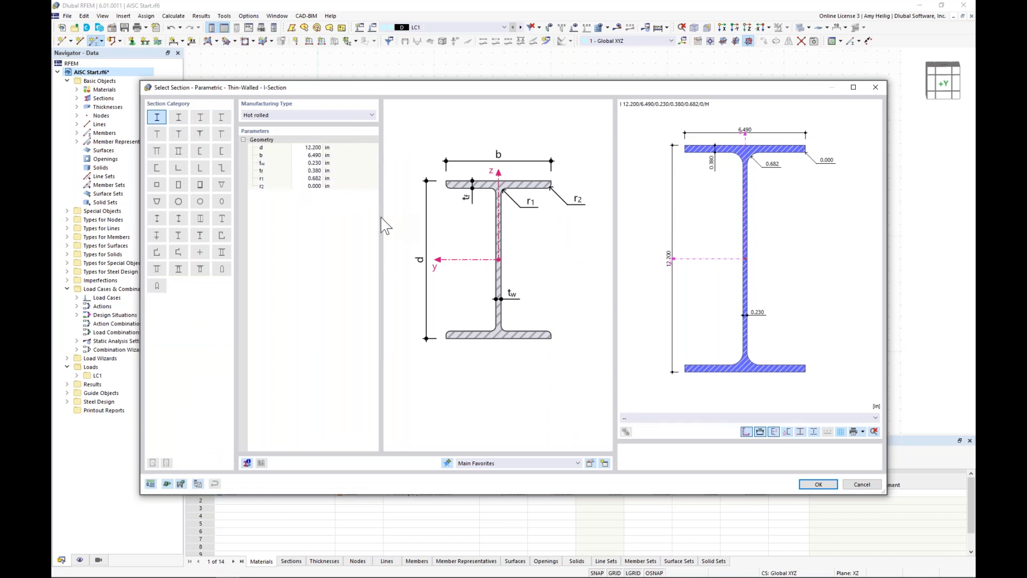
# Step: Set the depth d of the parametric I-section for the tapered member start to 24 in
pyautogui.click(312, 147)
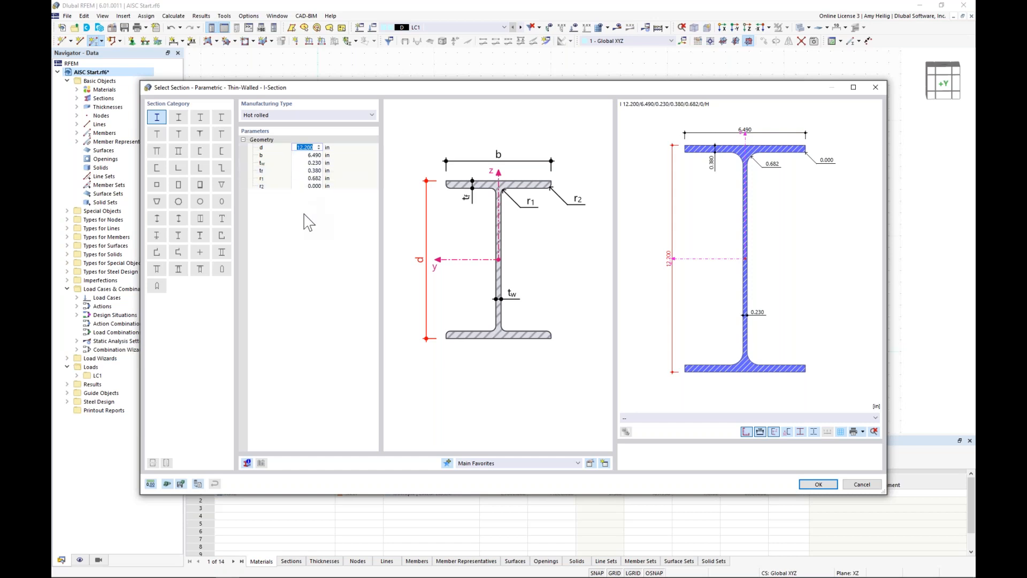
pyautogui.write('24')
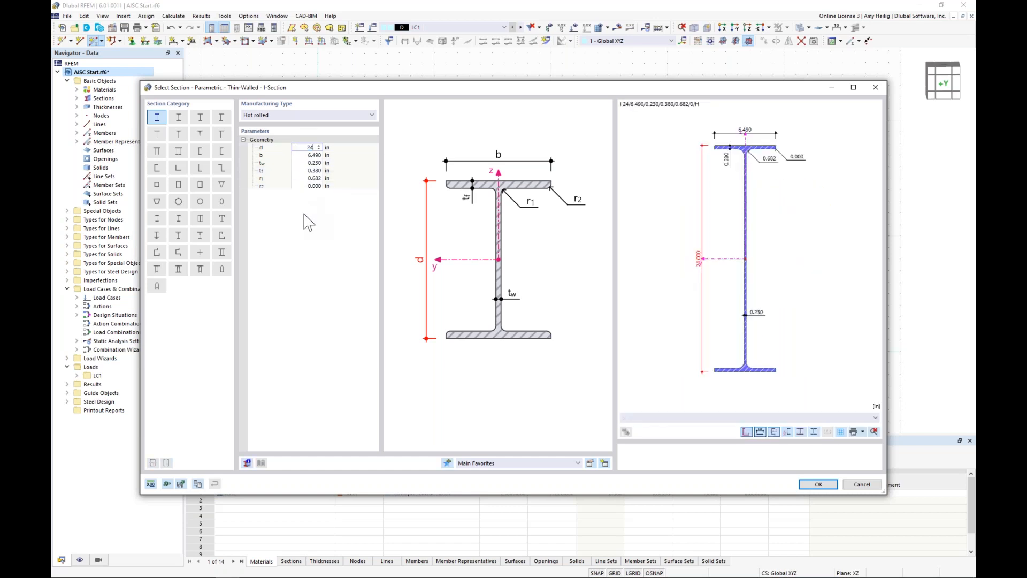
pyautogui.click(818, 486)
pyautogui.click(739, 477)
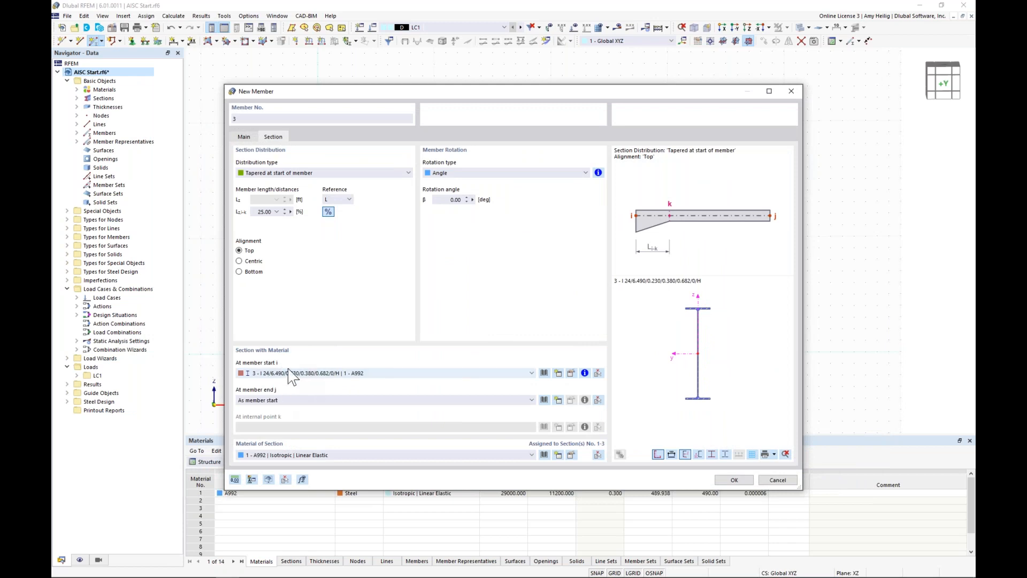
# Step: Assign the existing W 12x26 A992 section to the member end and accept the new tapered member
pyautogui.click(436, 402)
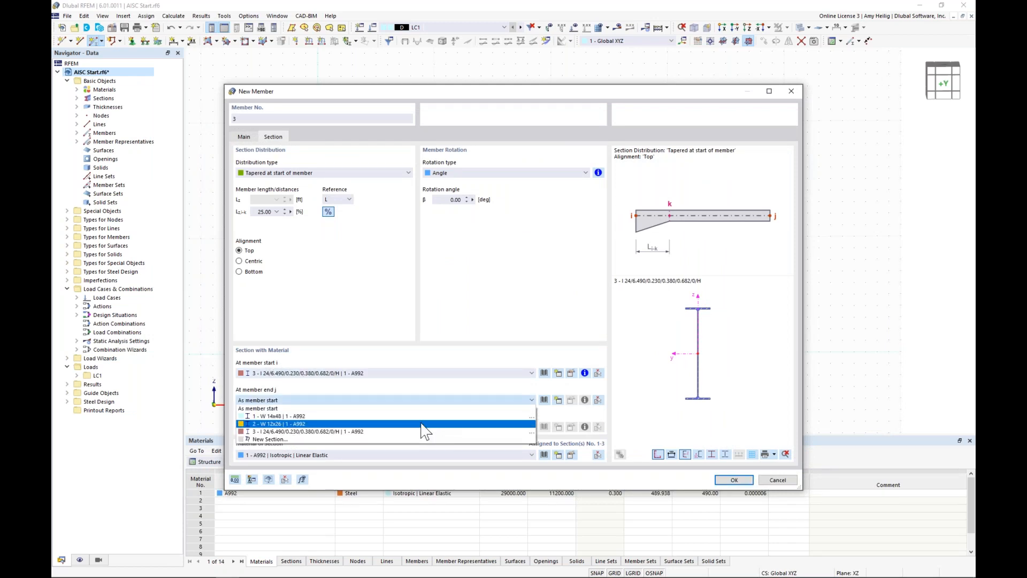
pyautogui.click(421, 423)
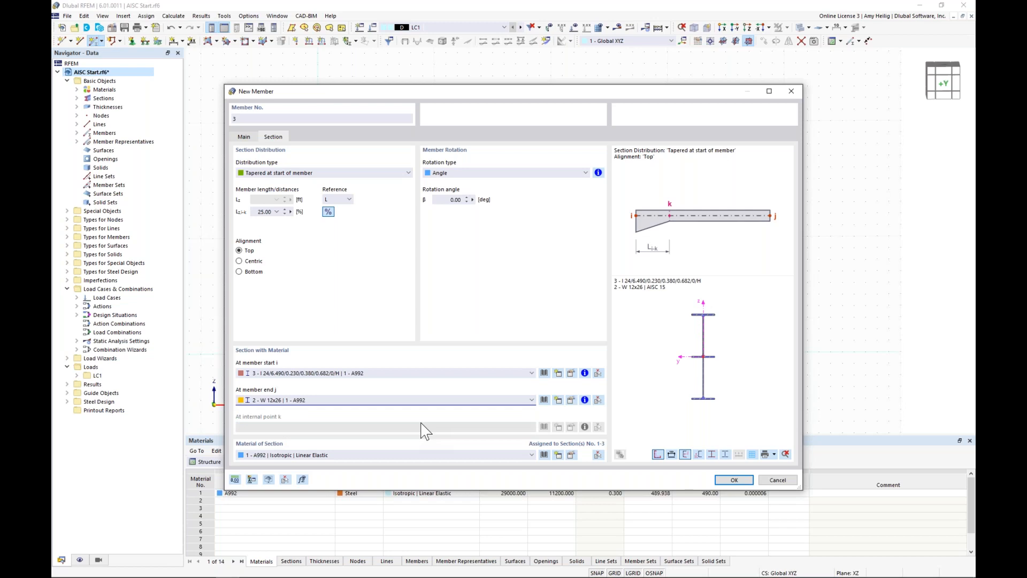
pyautogui.click(734, 480)
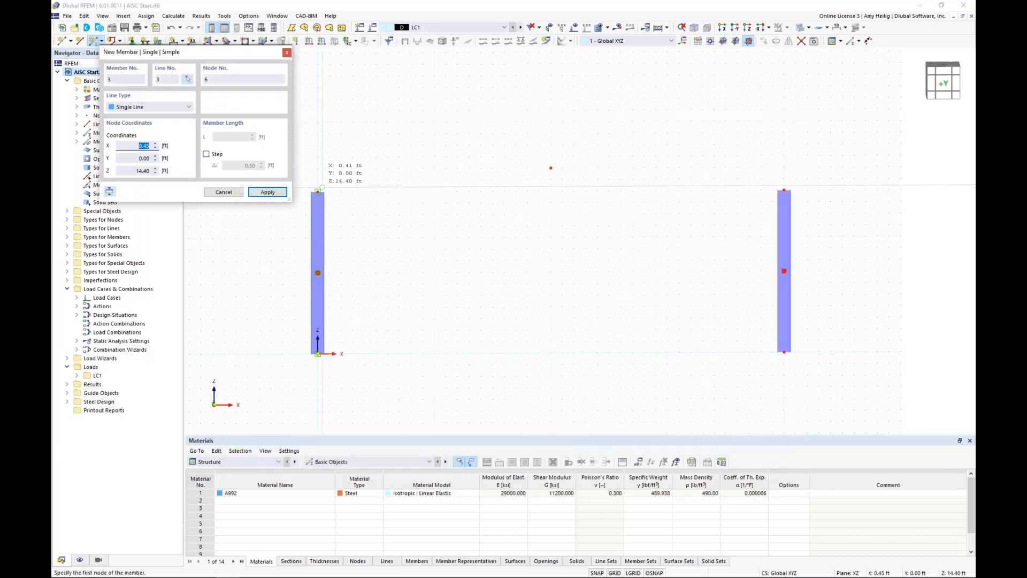
# Step: Place two tapered rafters, each starting at a column top and ending at the ridge node
pyautogui.click(317, 192)
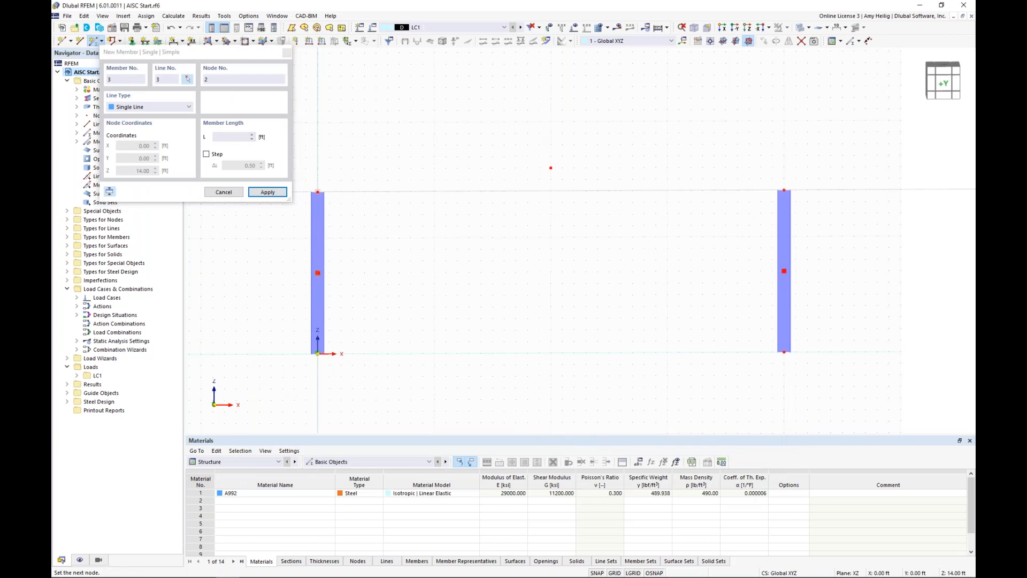
pyautogui.click(550, 167)
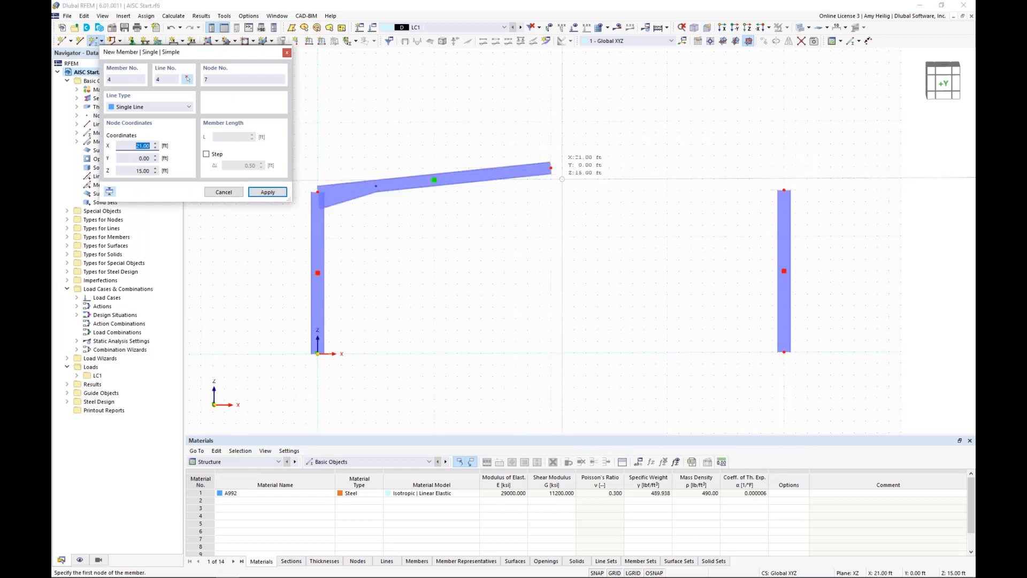
pyautogui.click(784, 190)
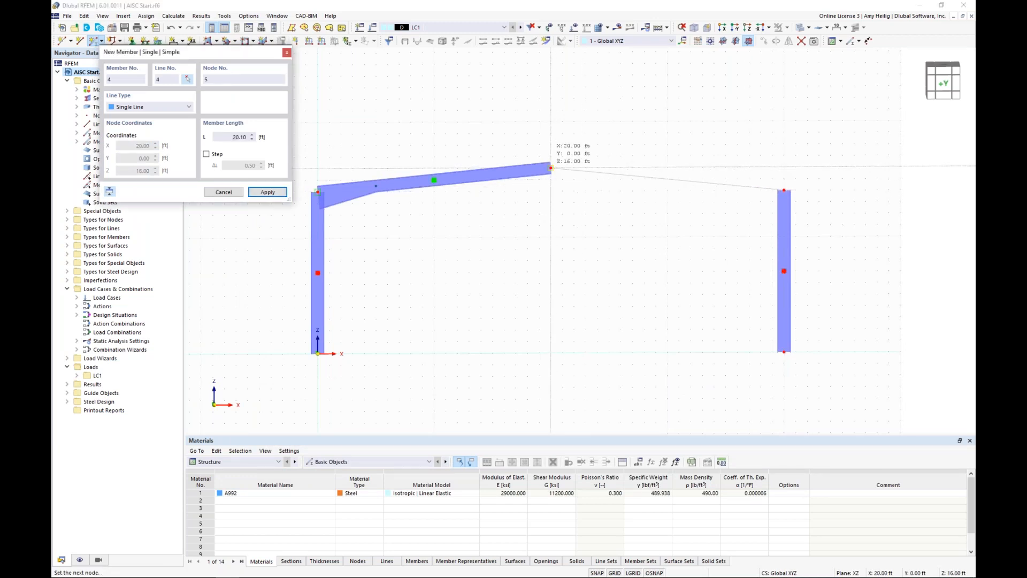
pyautogui.click(550, 167)
pyautogui.press('Escape')
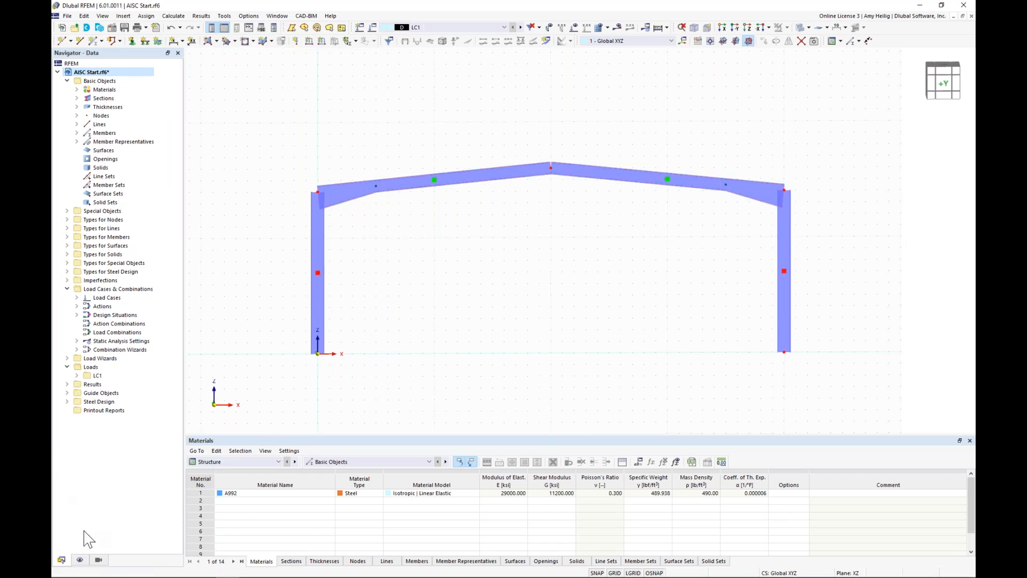
# Step: Hide the member representatives and add one intermediate on-member node to each of the four members without dividing them
pyautogui.click(80, 560)
pyautogui.click(84, 107)
pyautogui.moveTo(838, 304); pyautogui.dragTo(263, 102)
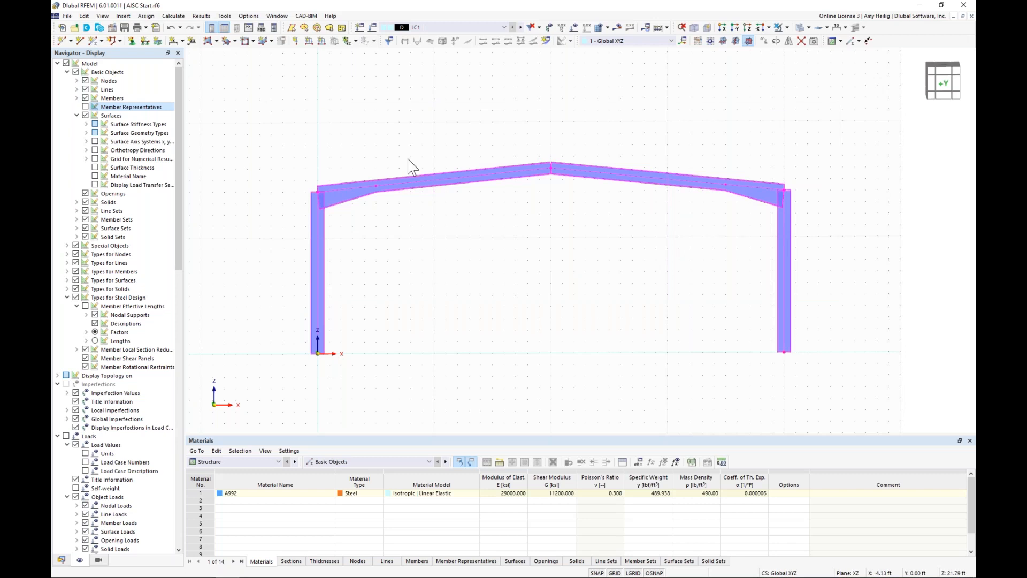
pyautogui.rightClick(426, 183)
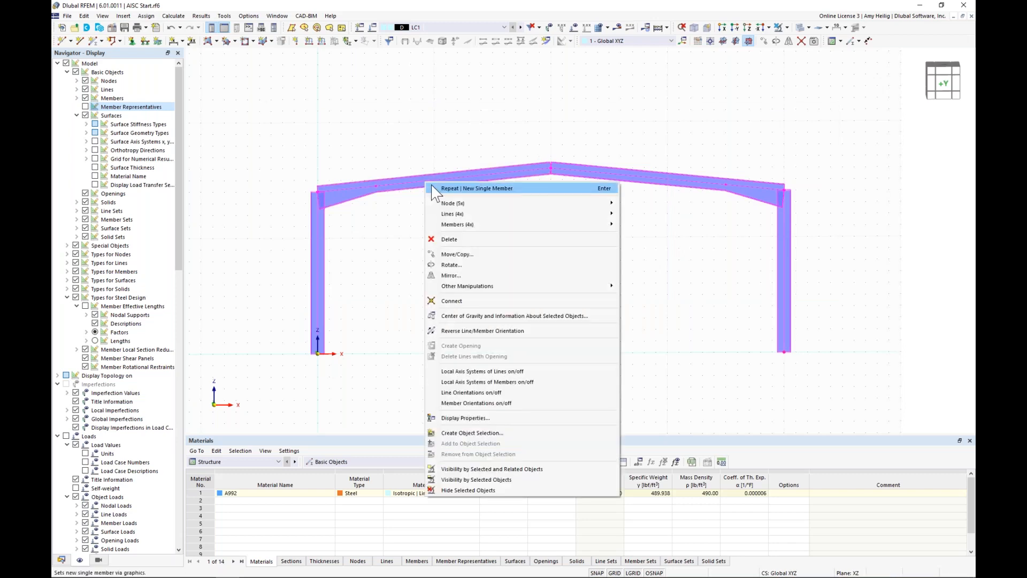
pyautogui.moveTo(466, 223)
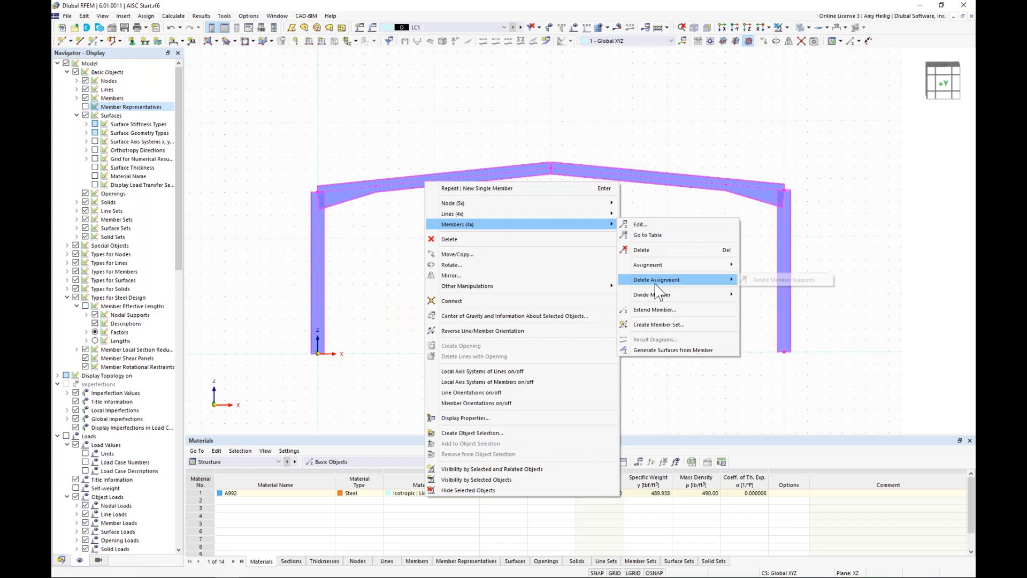
pyautogui.moveTo(657, 296)
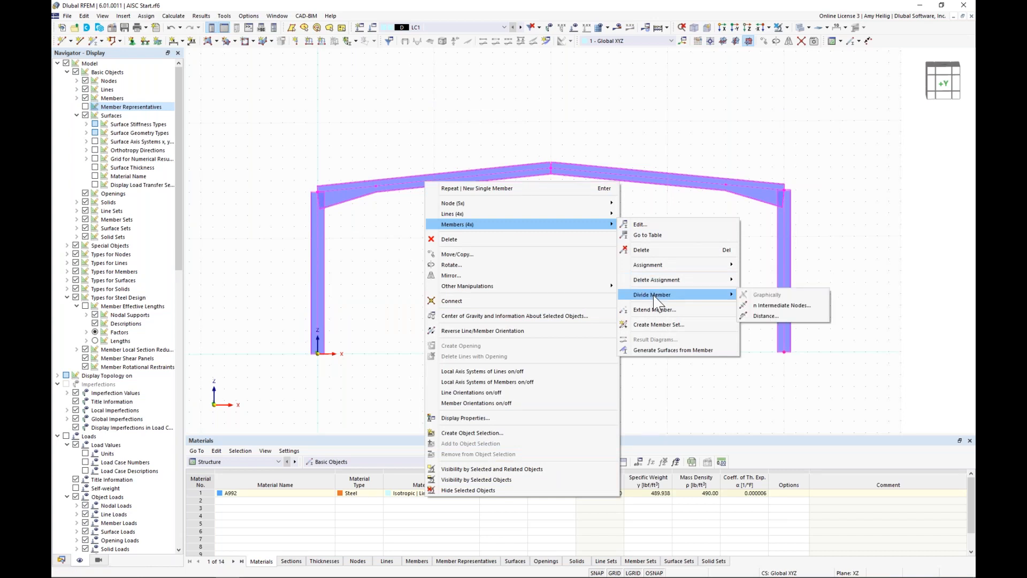
pyautogui.click(764, 307)
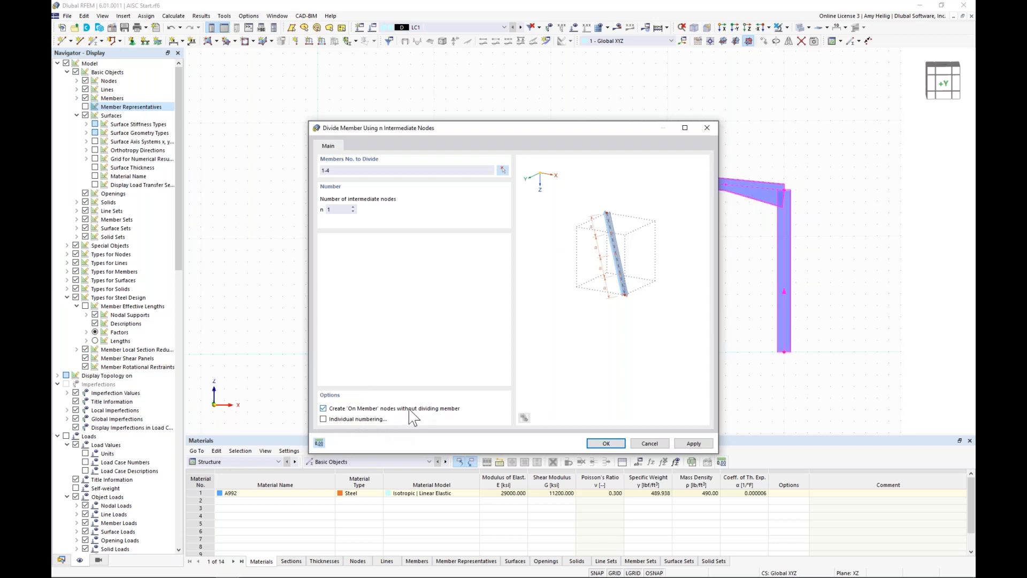
pyautogui.click(607, 444)
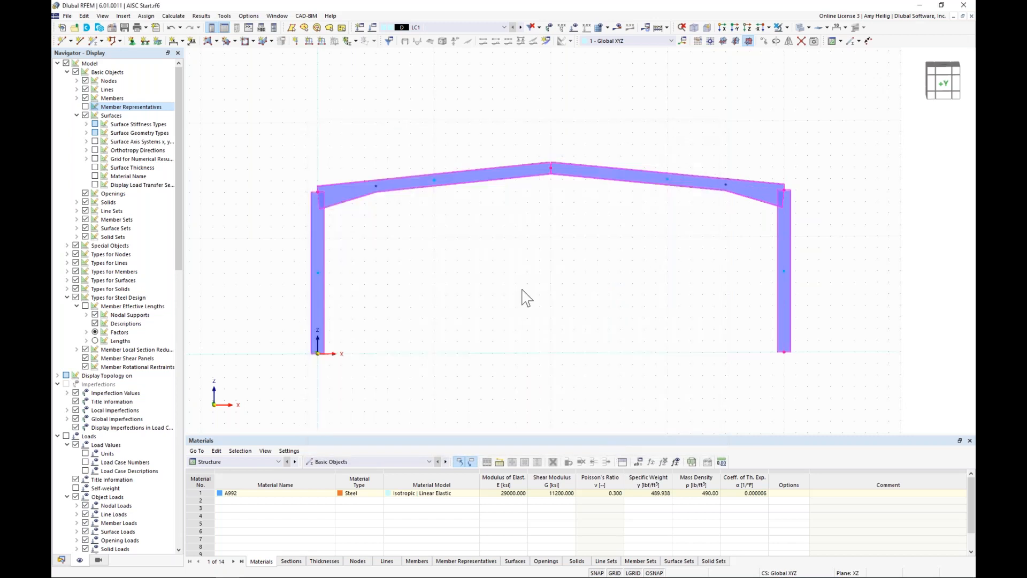
# Step: Show the model in wireframe and set up a Move/Copy of the whole frame as copies offset along Y
pyautogui.click(797, 27)
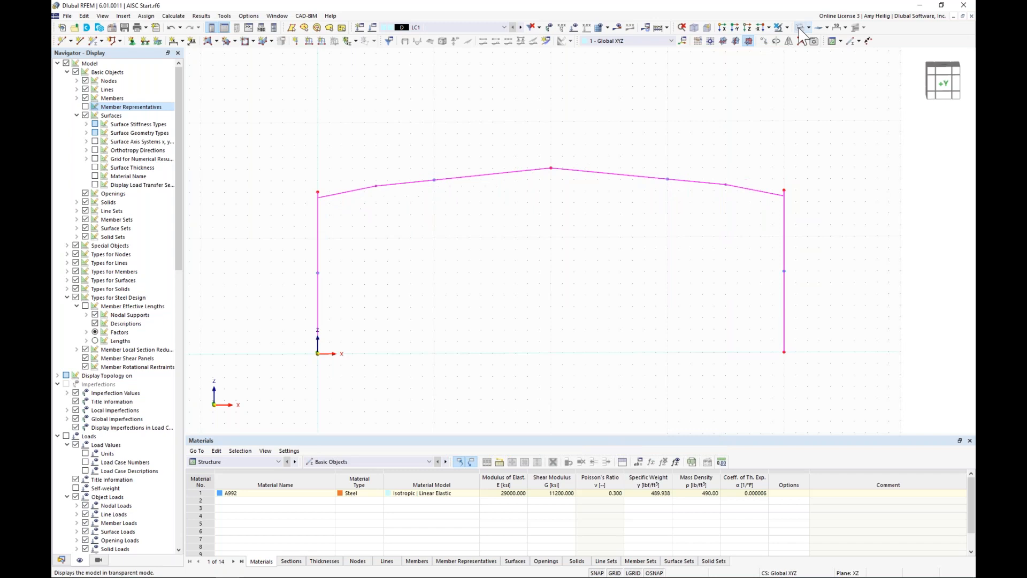
pyautogui.click(540, 276)
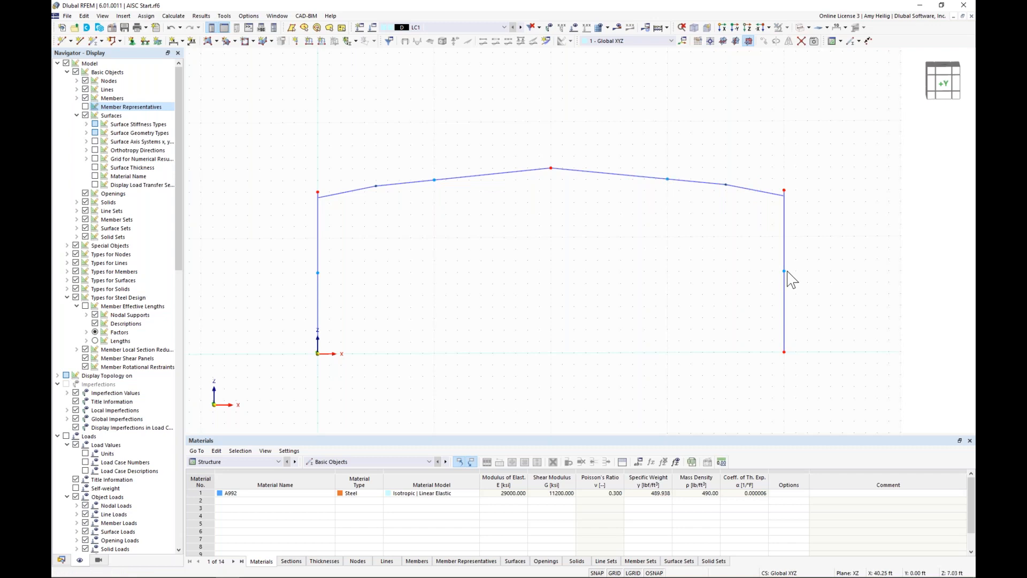
pyautogui.moveTo(837, 393); pyautogui.dragTo(284, 107)
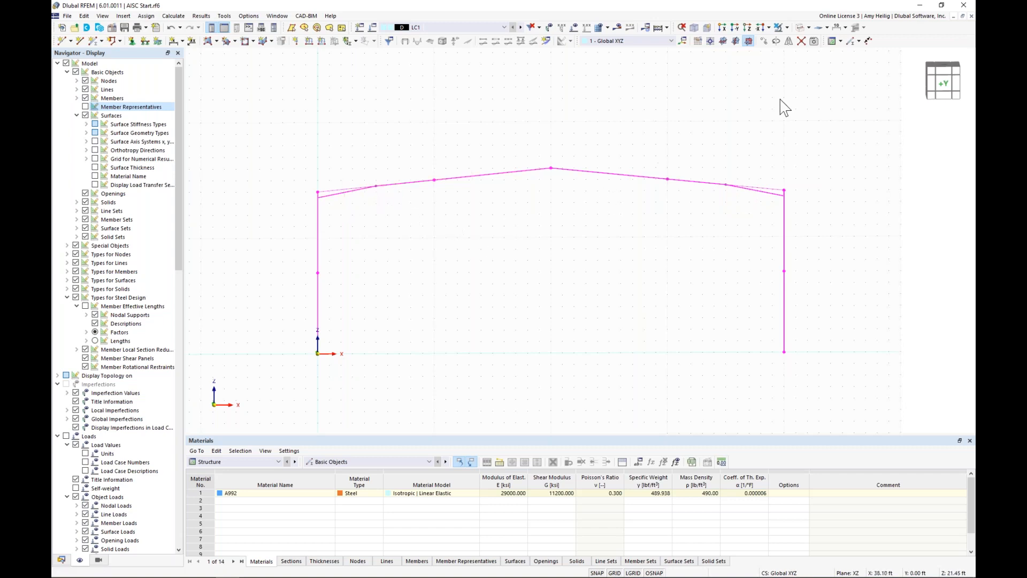
pyautogui.click(764, 42)
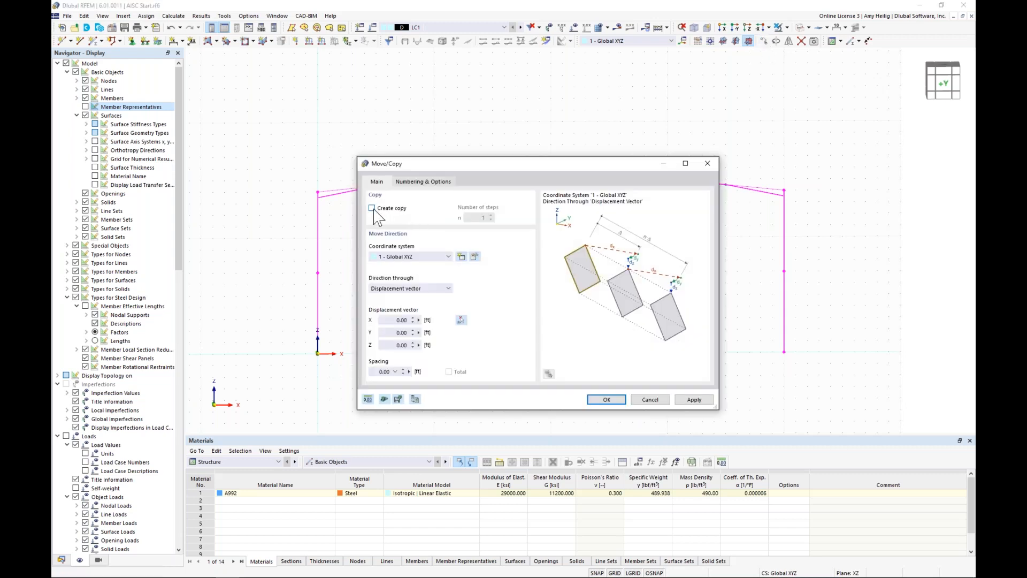
pyautogui.click(483, 217)
pyautogui.doubleClick(391, 332)
# Step: Enable linked steps for the frame copy, with the nodes linked by members
pyautogui.click(425, 182)
pyautogui.click(372, 304)
pyautogui.click(414, 182)
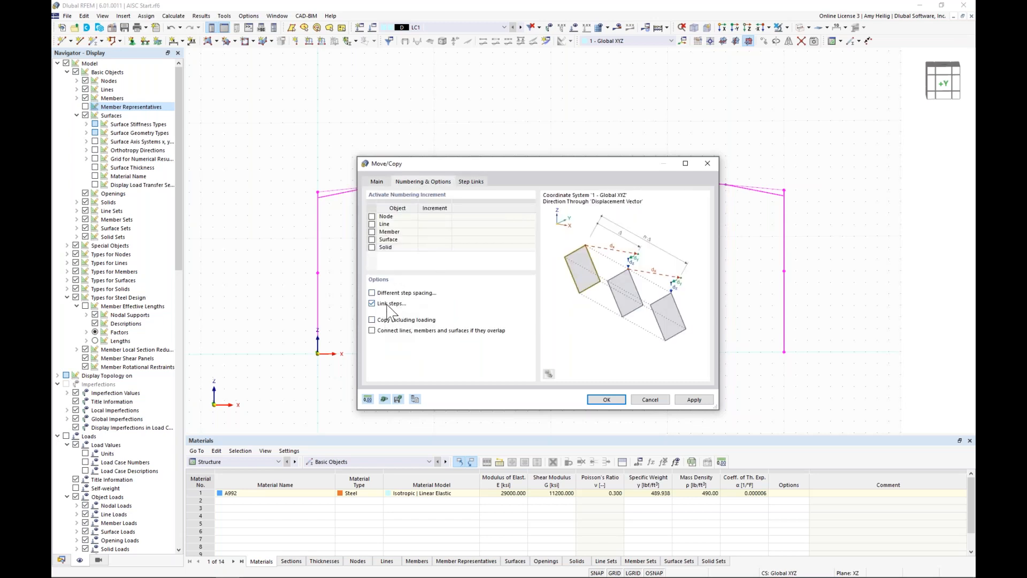
pyautogui.click(472, 182)
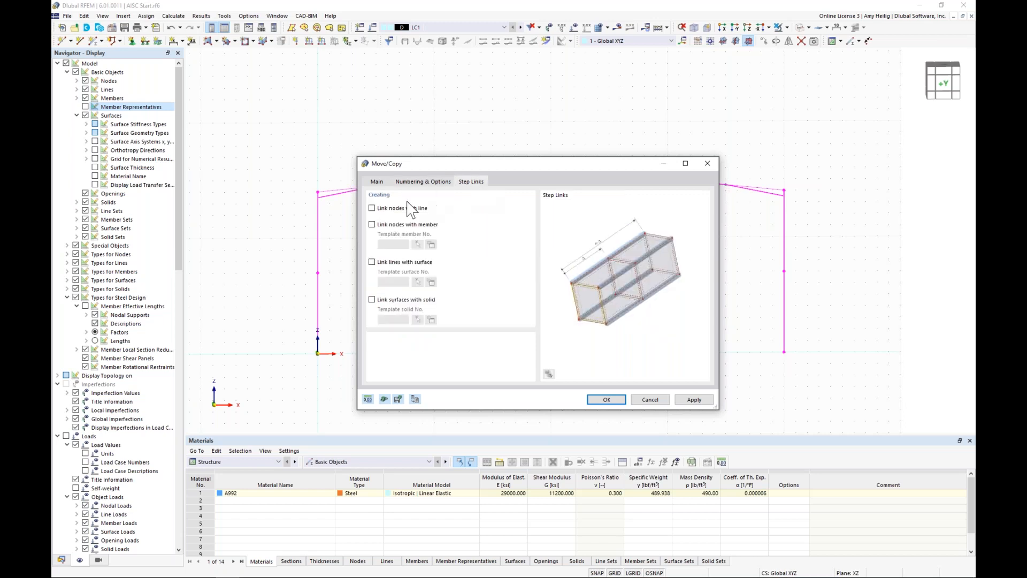
pyautogui.click(372, 224)
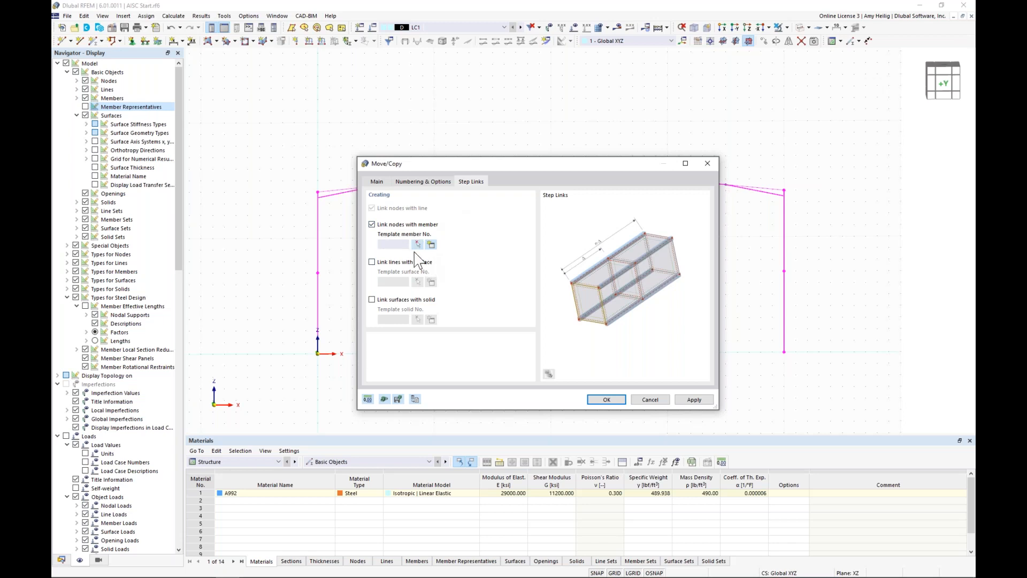
# Step: Create a template linking member of type Truss without design properties
pyautogui.click(431, 244)
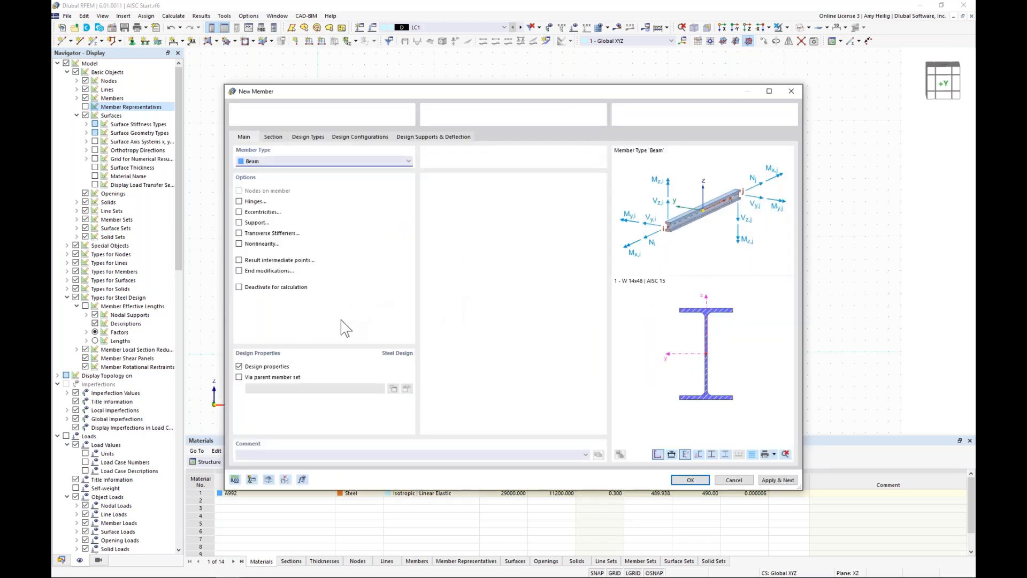
pyautogui.click(239, 368)
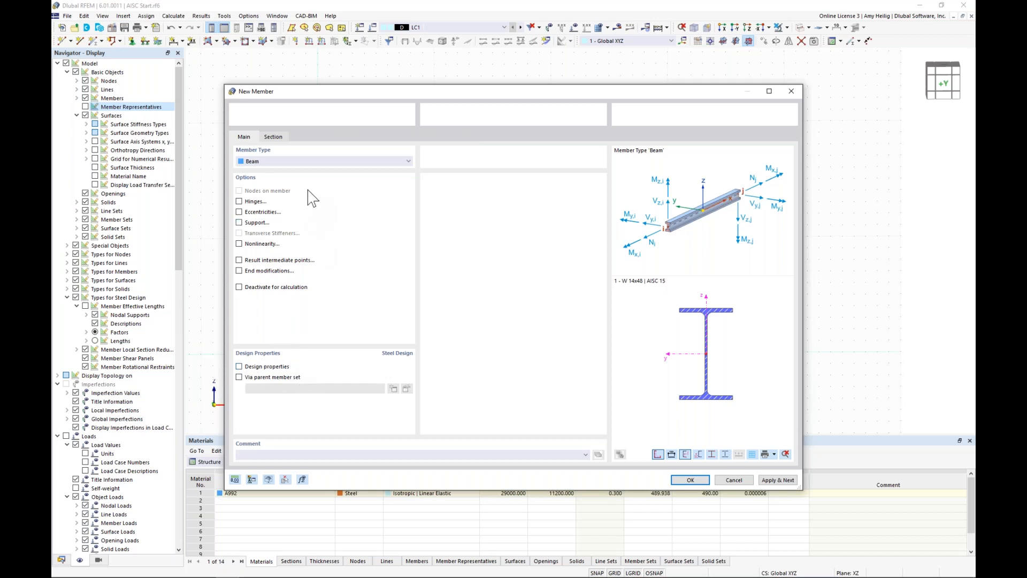
pyautogui.click(310, 161)
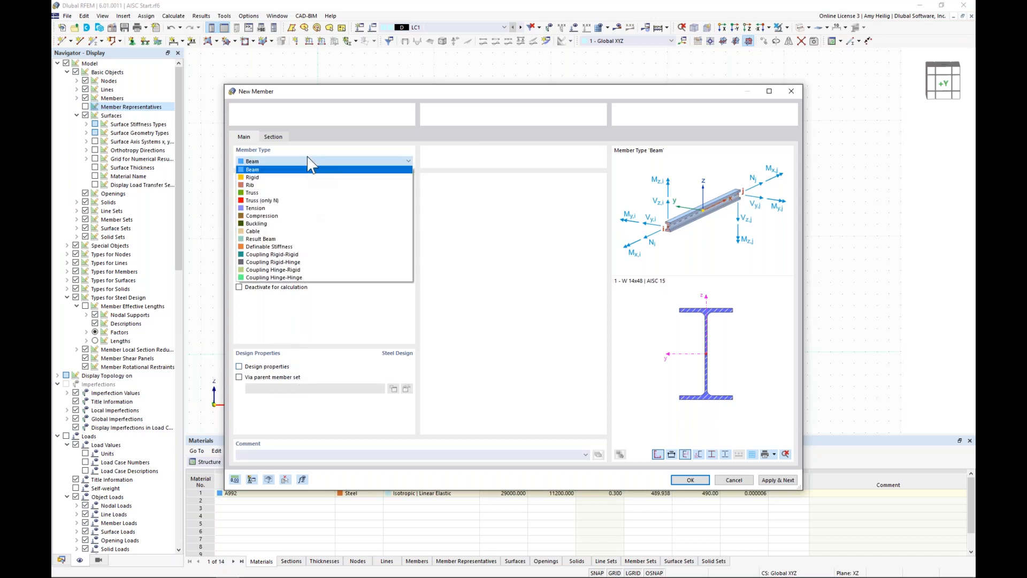
pyautogui.click(305, 192)
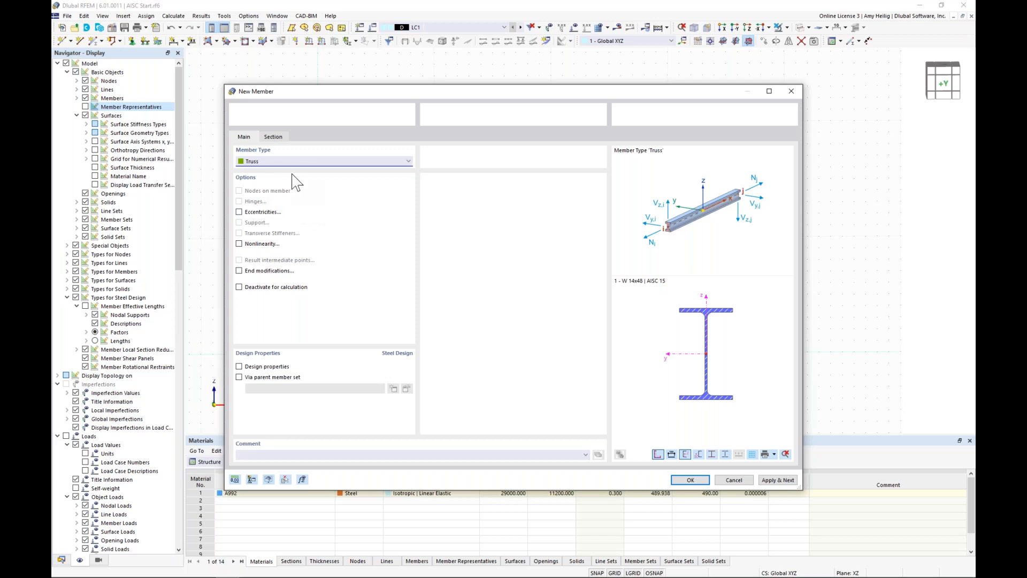
# Step: Choose the AISC 15 square hollow section Sqr HSS 6x6x0.375 for the template truss member
pyautogui.click(273, 138)
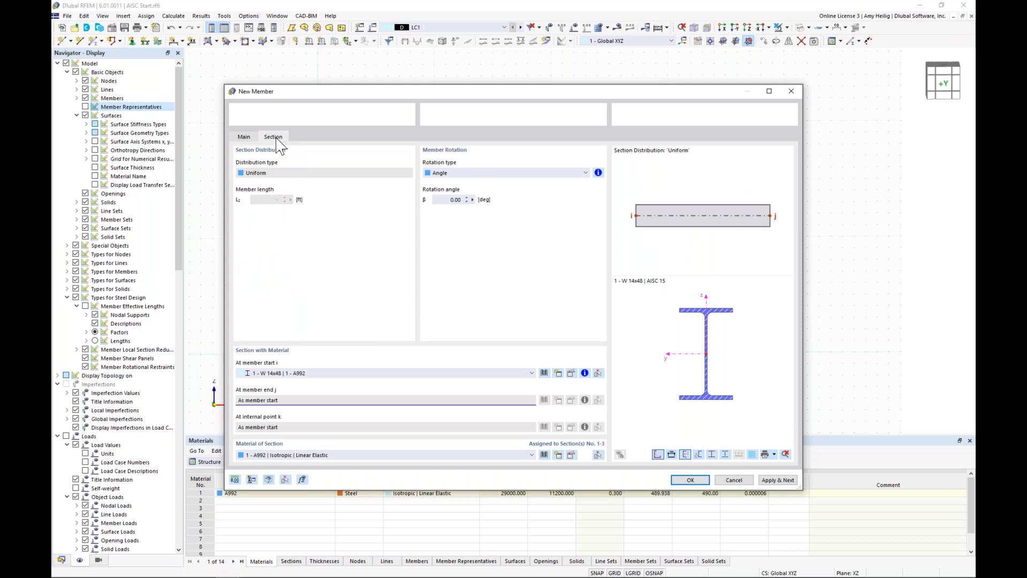
pyautogui.click(544, 373)
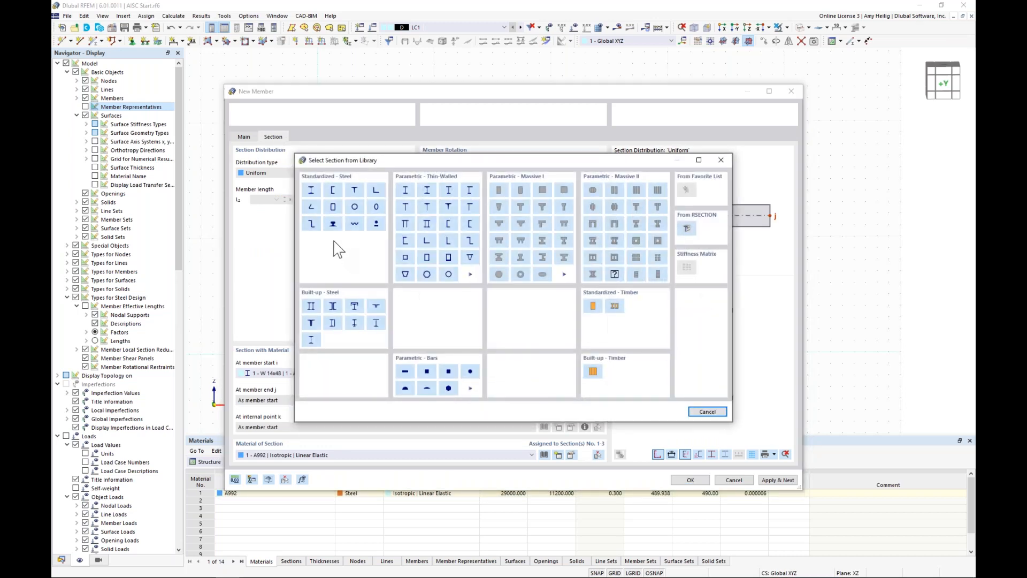
pyautogui.click(332, 211)
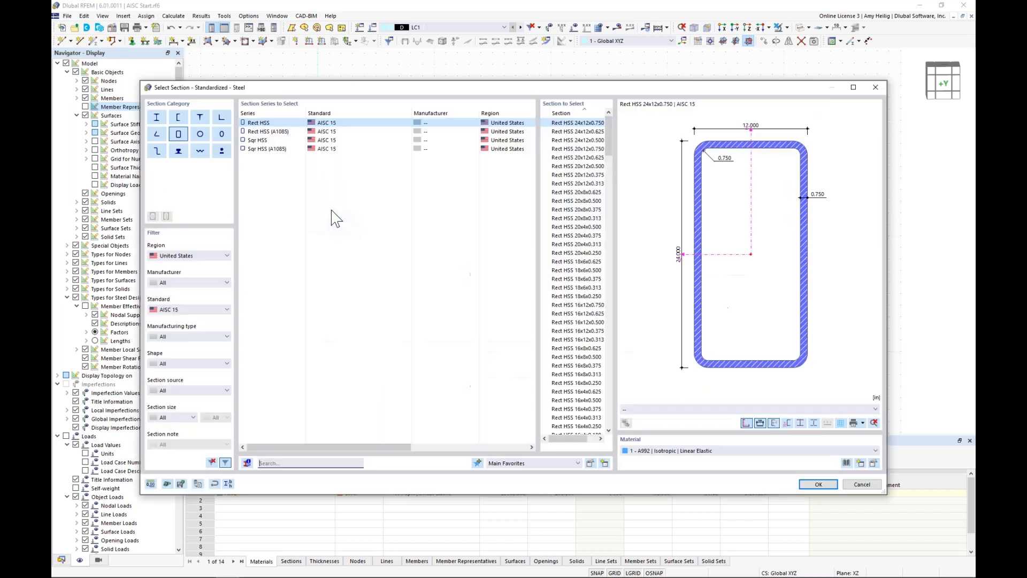
pyautogui.click(276, 140)
pyautogui.moveTo(607, 153); pyautogui.dragTo(607, 277)
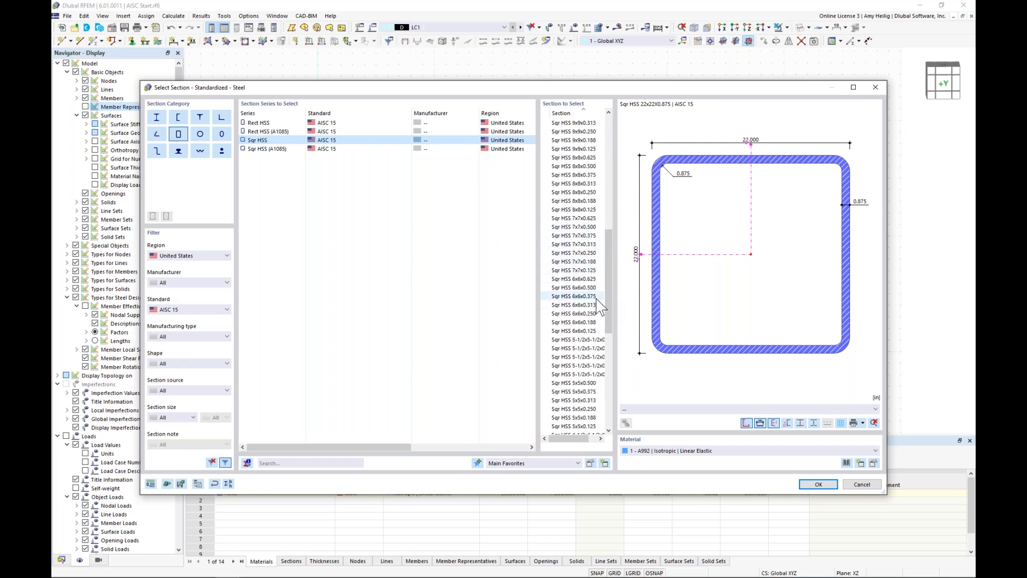
pyautogui.click(598, 298)
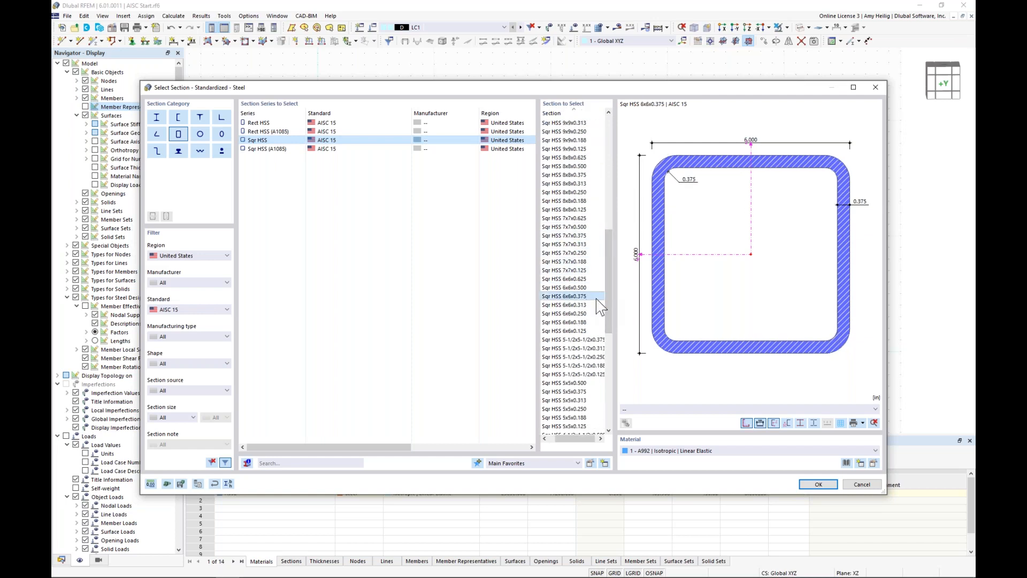
# Step: Assign the AISC 360-16 material A500, Grade C (Shapes) to the square HSS section
pyautogui.click(846, 463)
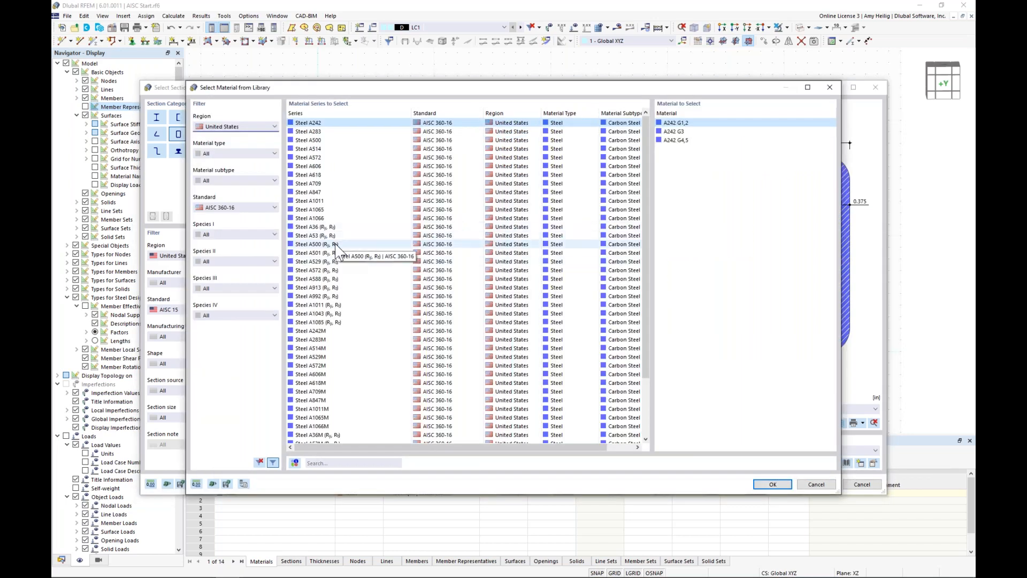
pyautogui.click(306, 245)
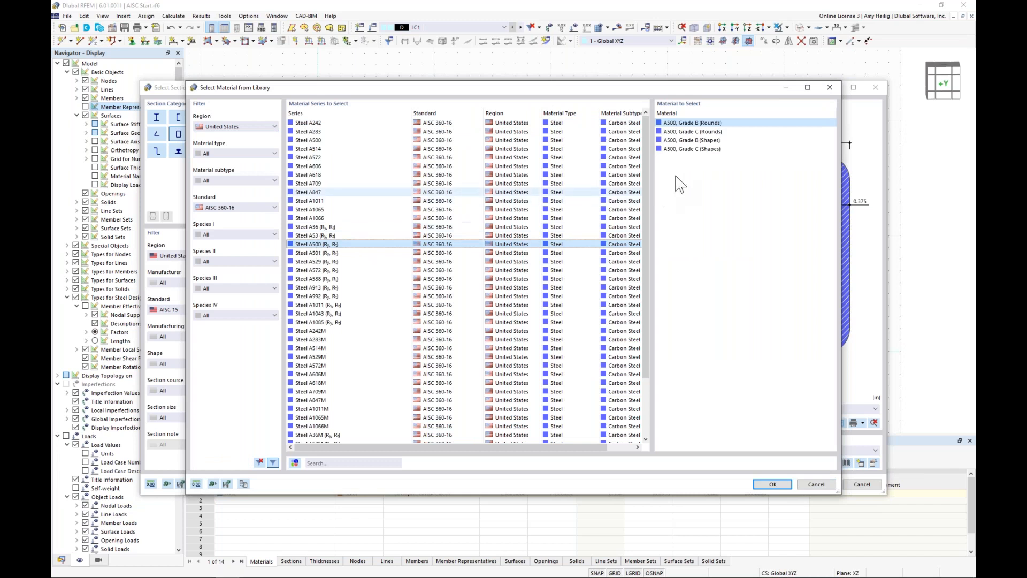
pyautogui.click(690, 149)
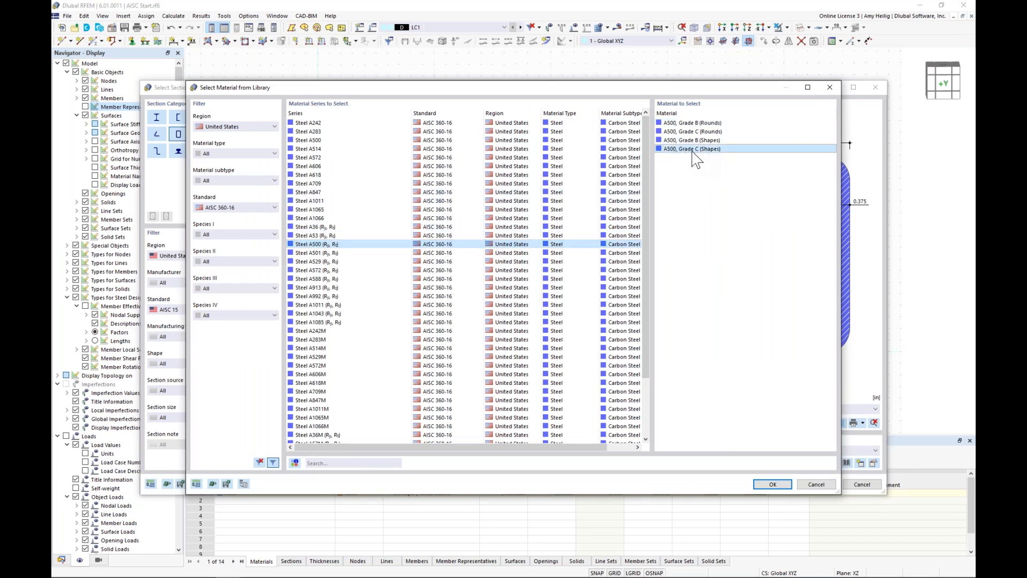
pyautogui.click(770, 484)
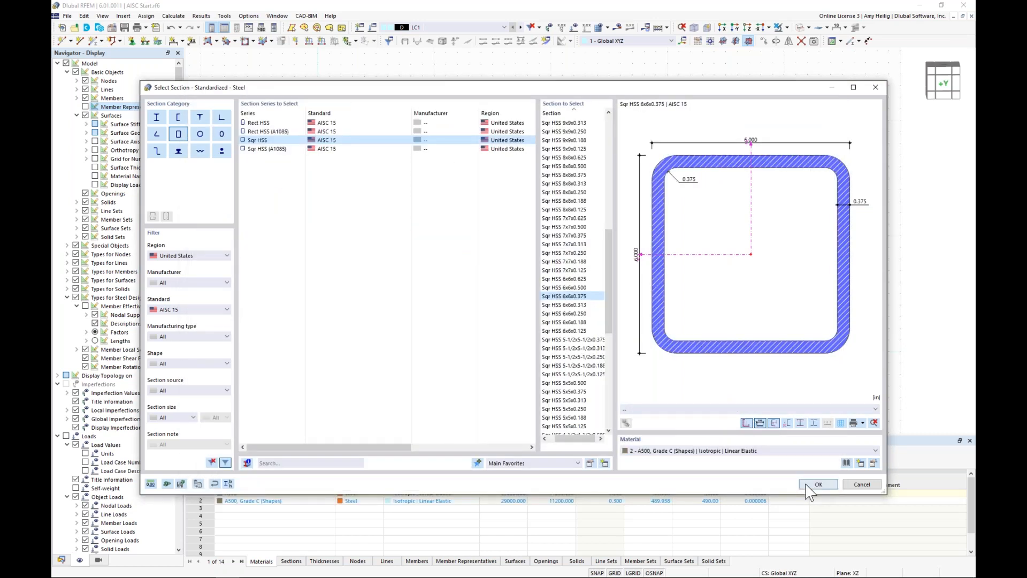
# Step: Complete the frame copy with its square HSS linking members and display all members as solid sections
pyautogui.click(809, 486)
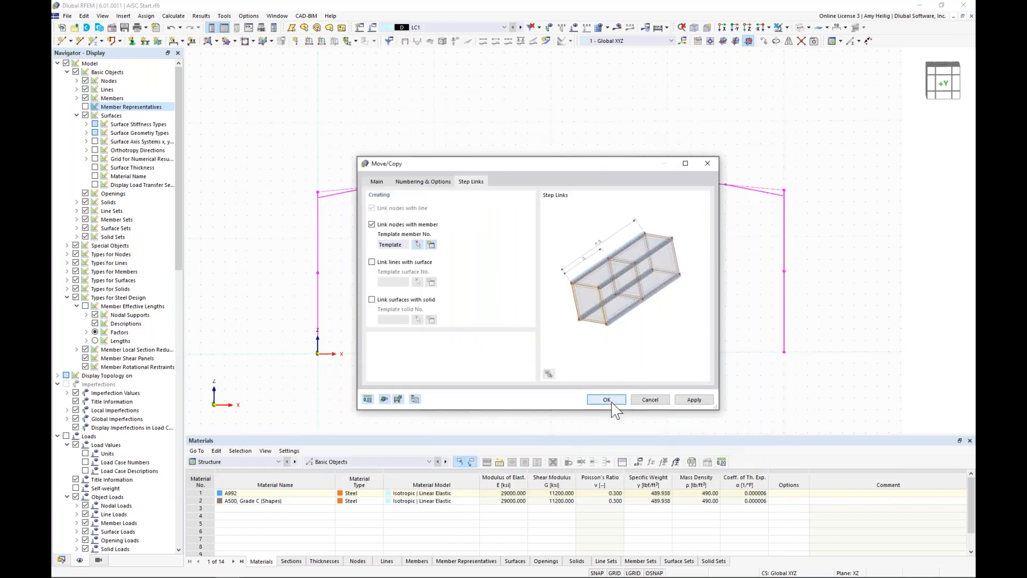
pyautogui.press('Return')
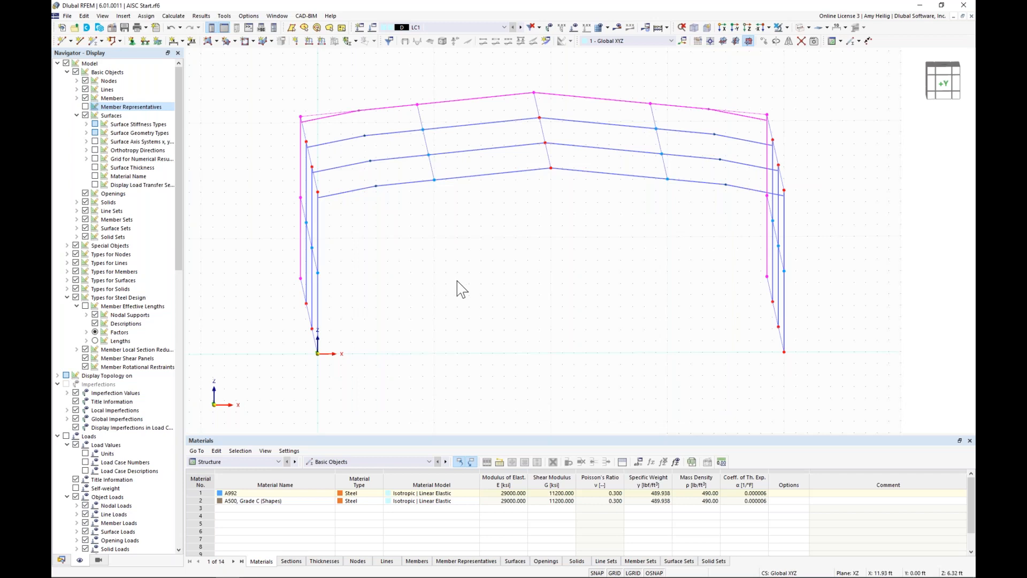
pyautogui.keyDown('ctrl'); pyautogui.moveTo(462, 288); pyautogui.dragTo(535, 241, button='middle'); pyautogui.keyUp('ctrl')
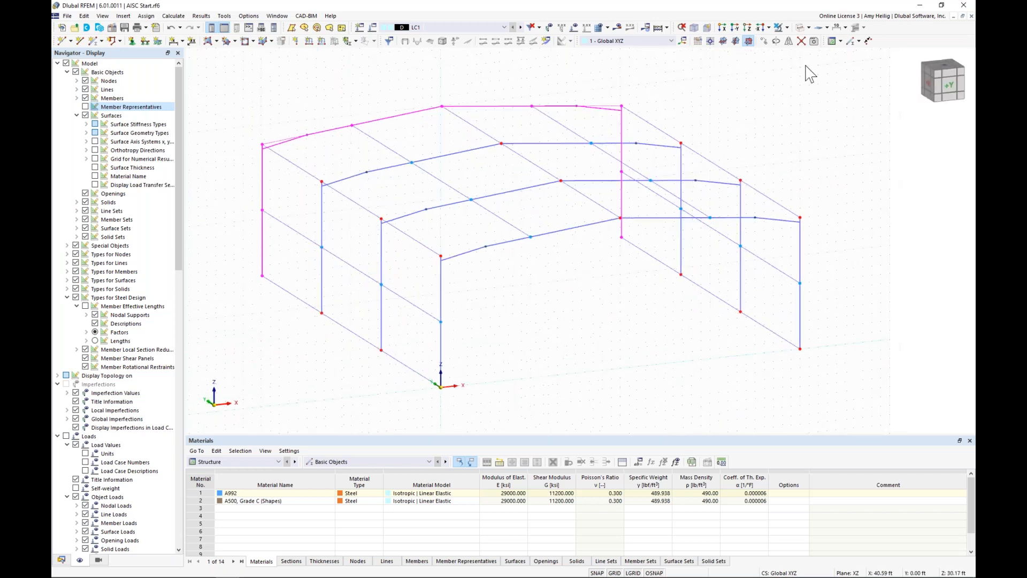
pyautogui.click(803, 27)
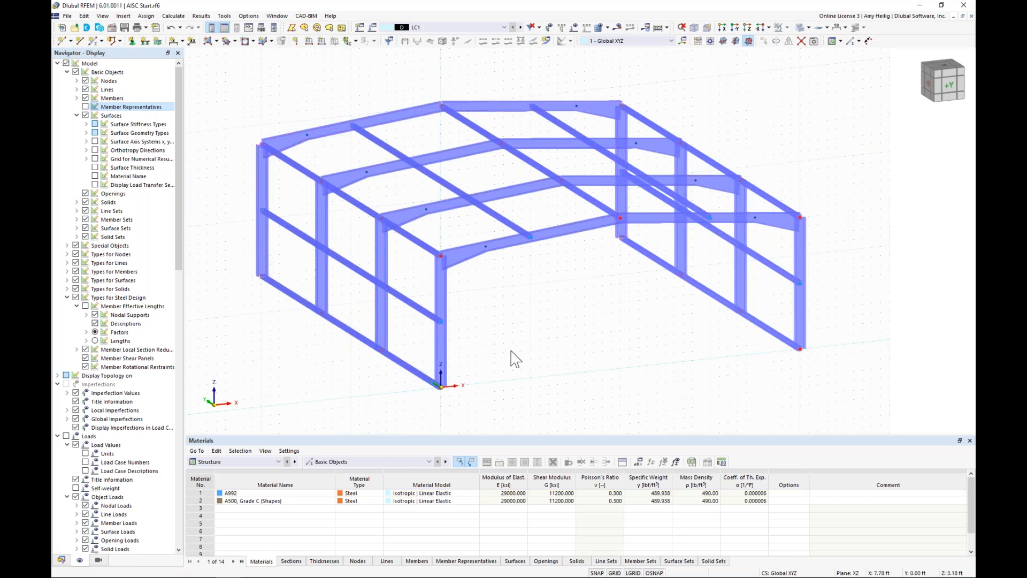
# Step: Change the longitudinal linking members along both column-base lines to member type Coupling Hinge-Hinge
pyautogui.keyDown('ctrl'); pyautogui.moveTo(500, 337); pyautogui.dragTo(637, 310, button='middle'); pyautogui.keyUp('ctrl')
pyautogui.moveTo(431, 349); pyautogui.dragTo(403, 295)
pyautogui.moveTo(568, 350); pyautogui.dragTo(526, 286)
pyautogui.moveTo(719, 355); pyautogui.dragTo(676, 296)
pyautogui.keyDown('ctrl'); pyautogui.moveTo(685, 352); pyautogui.dragTo(589, 361, button='middle'); pyautogui.keyUp('ctrl')
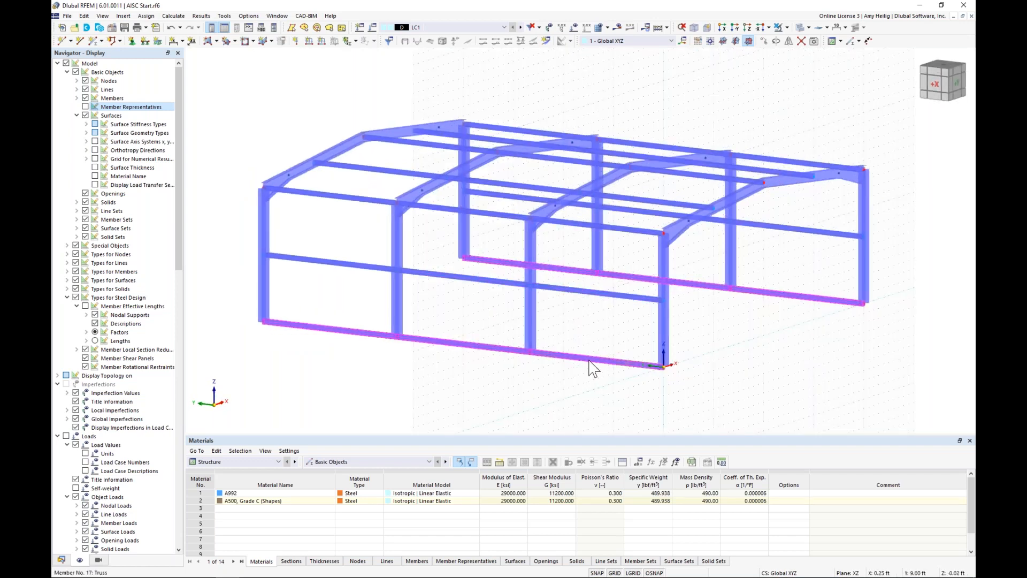
pyautogui.doubleClick(592, 367)
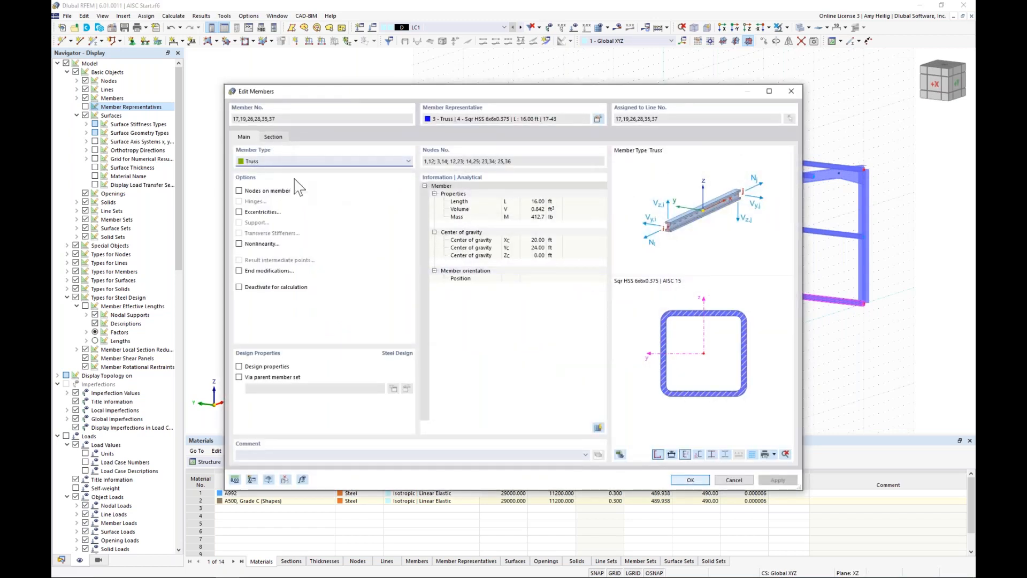
pyautogui.click(287, 160)
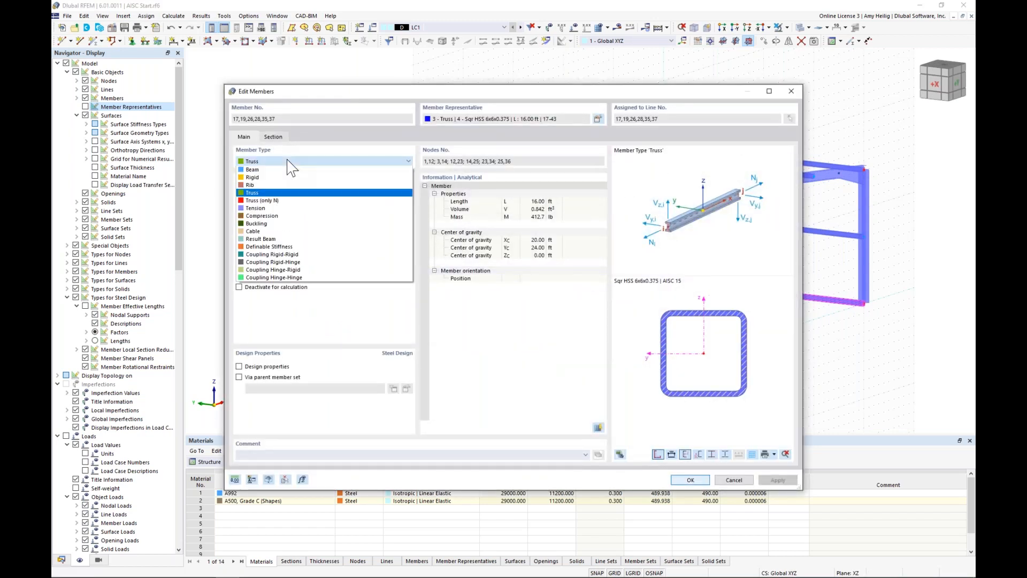
pyautogui.click(308, 278)
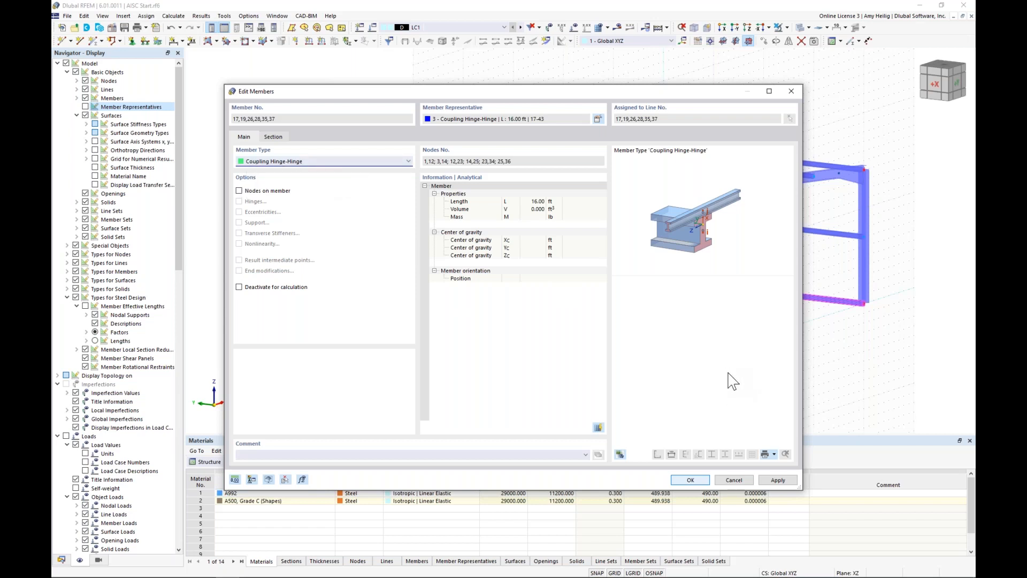
pyautogui.click(690, 480)
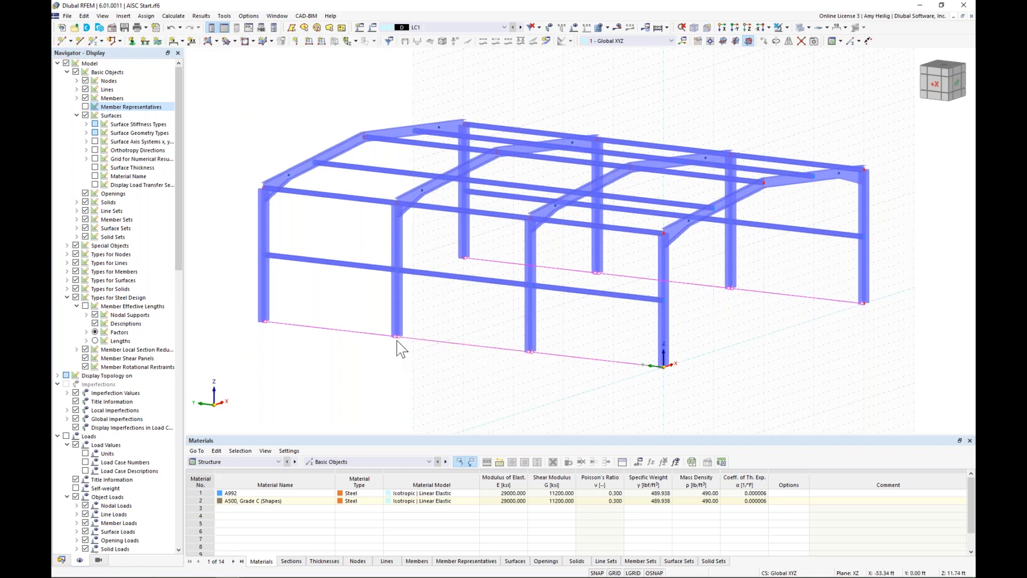
# Step: Turn off the background grid display in the model view
pyautogui.scroll(-1, 454, 358)
pyautogui.keyDown('ctrl'); pyautogui.moveTo(455, 359); pyautogui.dragTo(423, 371, button='middle'); pyautogui.keyUp('ctrl')
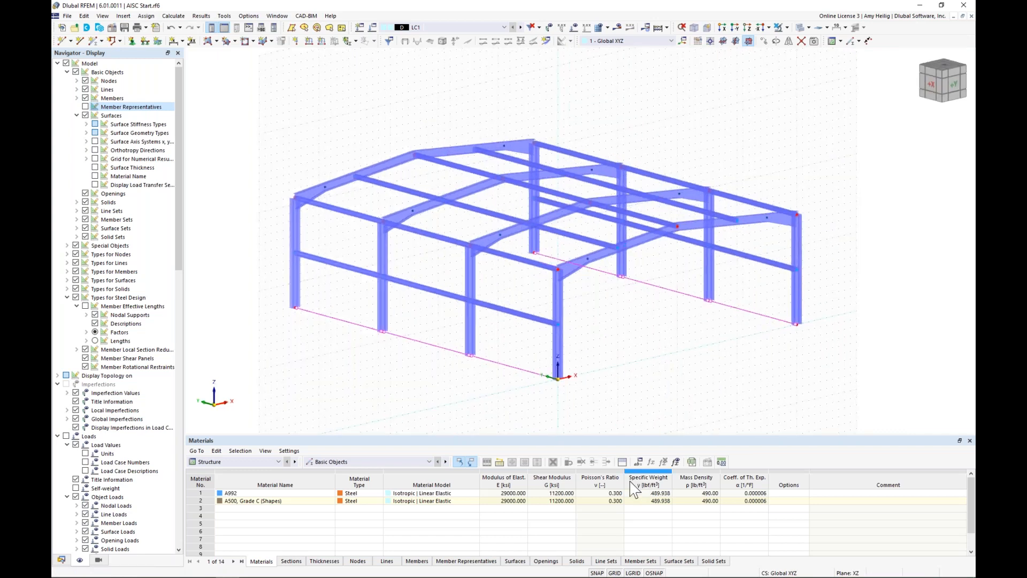
pyautogui.click(615, 573)
pyautogui.moveTo(386, 375); pyautogui.dragTo(350, 341, button='middle')
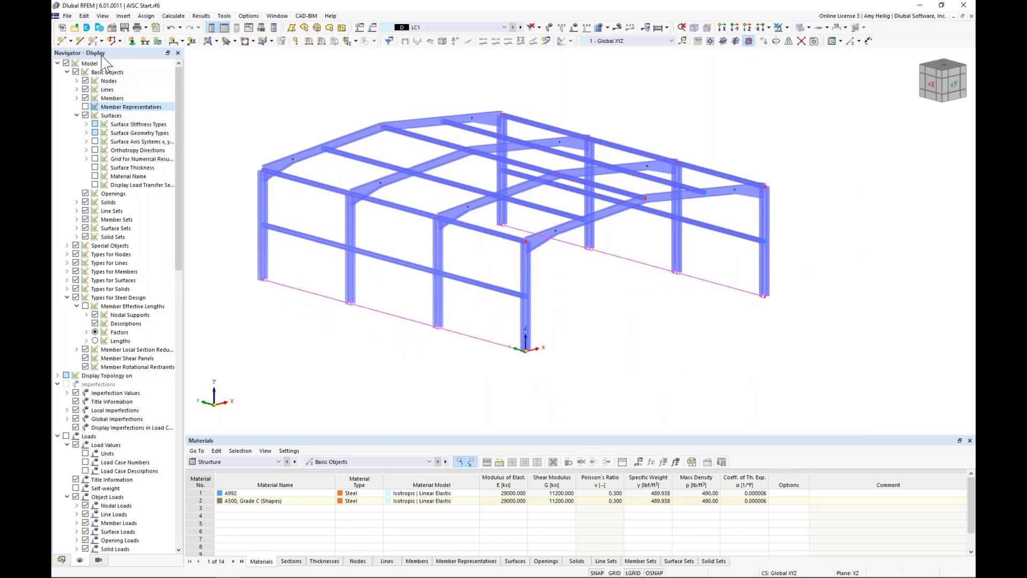
# Step: Start a new single member of type Tension with design properties disabled
pyautogui.click(93, 42)
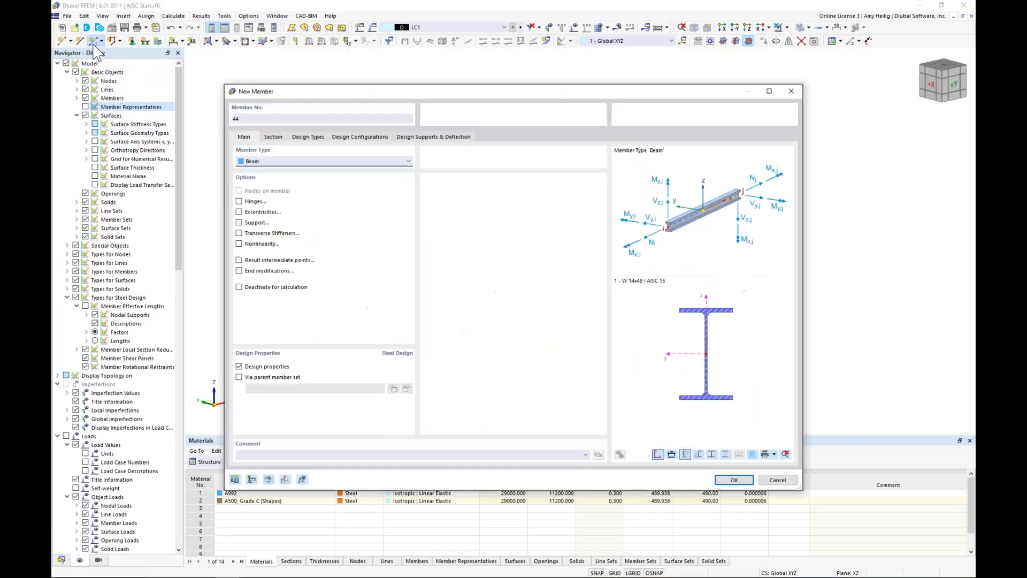
pyautogui.click(265, 161)
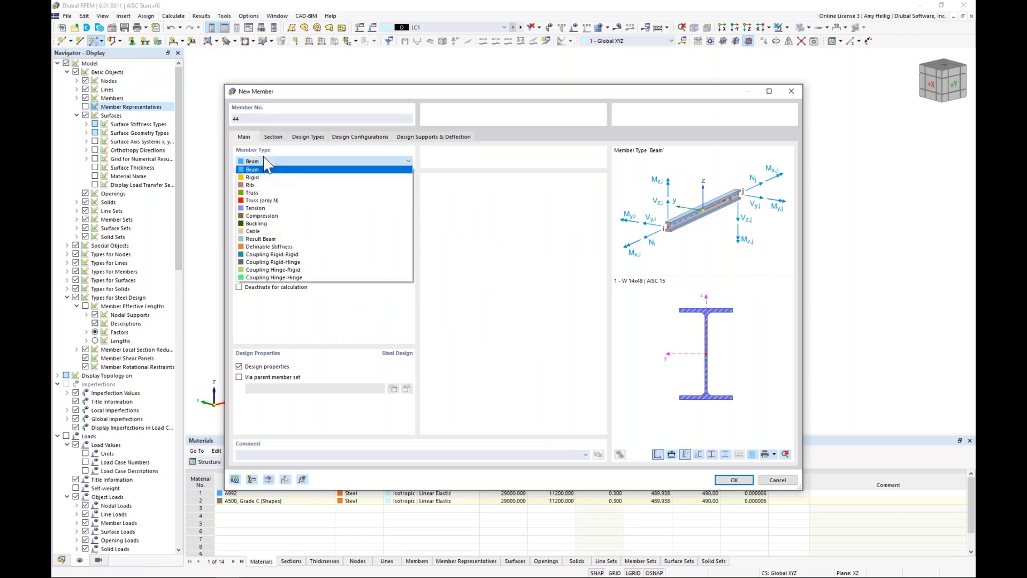
pyautogui.click(263, 208)
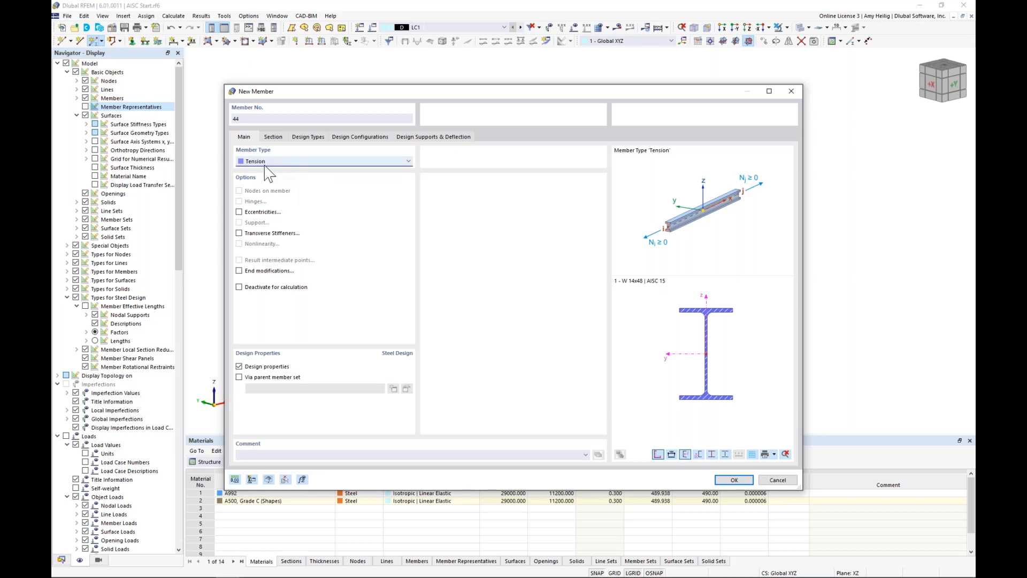
pyautogui.click(240, 366)
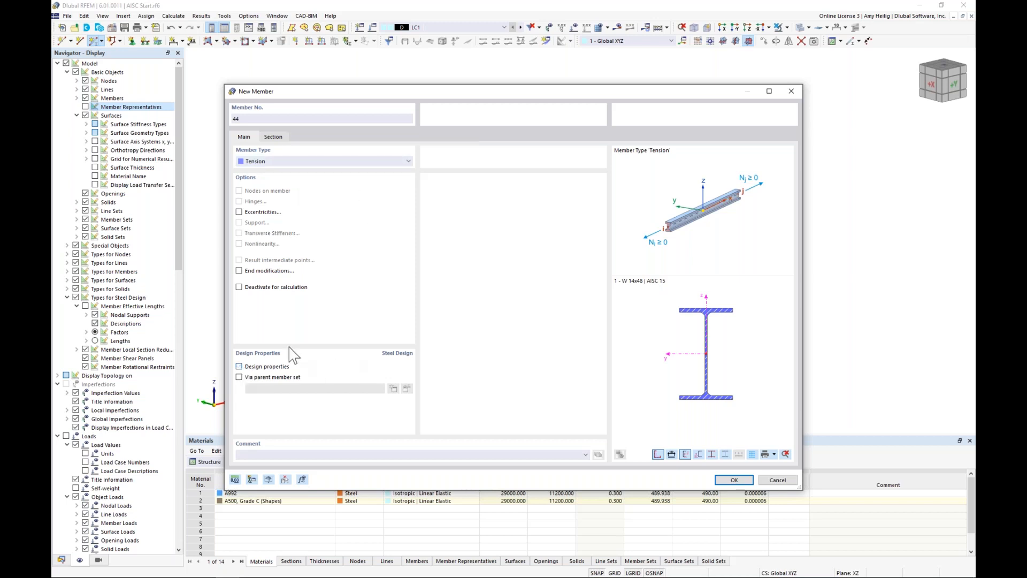
# Step: Choose the AISC round bar RB 7/8 from the section library for the tension member
pyautogui.click(273, 137)
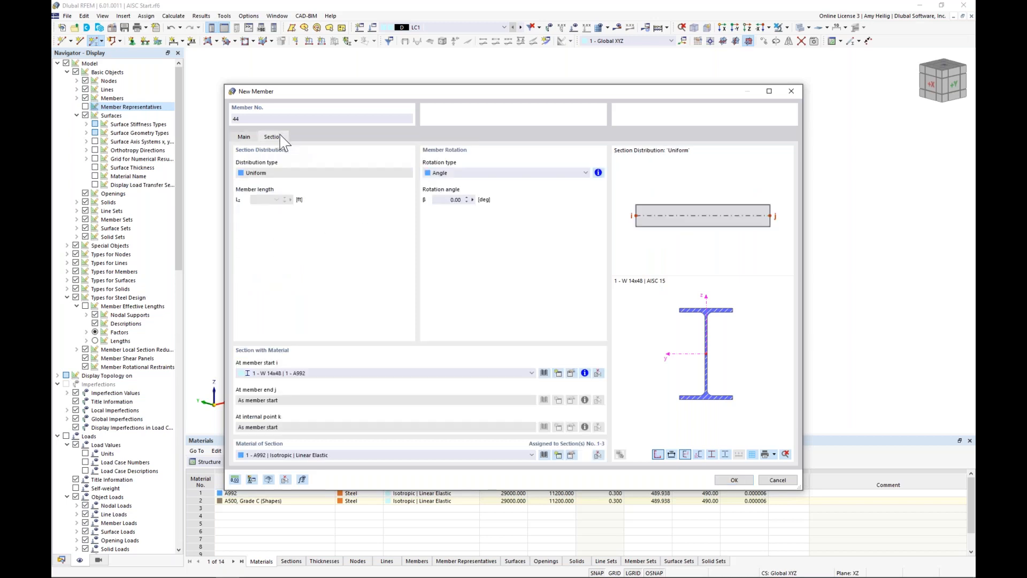
pyautogui.click(544, 373)
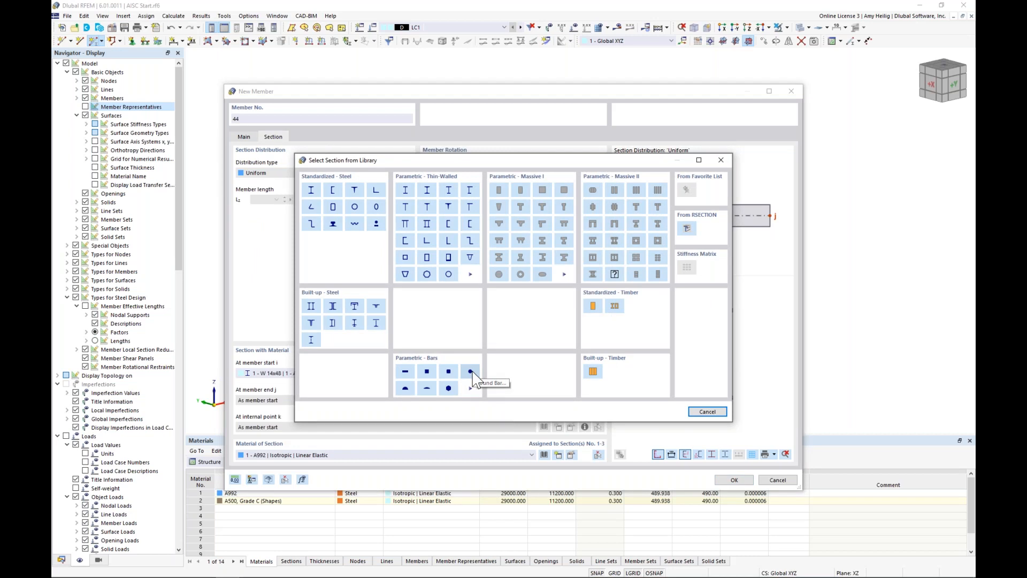
pyautogui.click(377, 229)
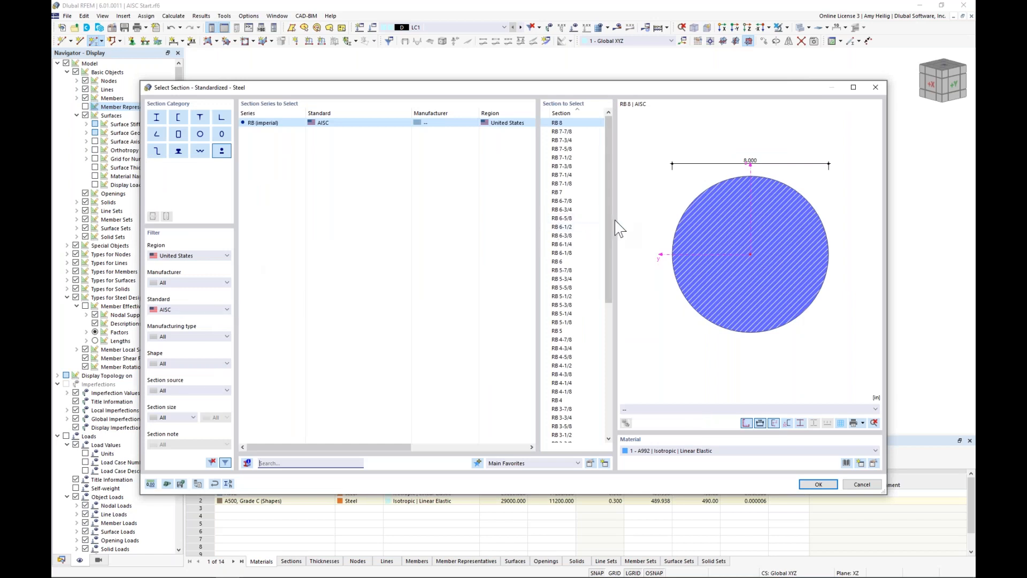
pyautogui.moveTo(608, 222); pyautogui.dragTo(602, 368)
pyautogui.click(575, 392)
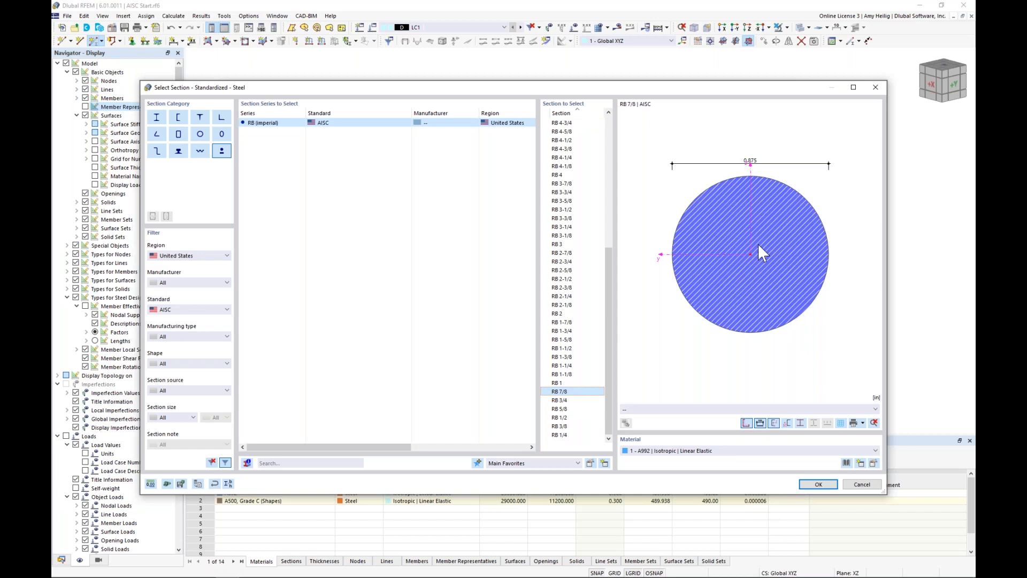
# Step: Assign the AISC 360-16 material A36 (HR Structural Shapes and Bars) to the round bar and accept the tension member settings
pyautogui.click(846, 463)
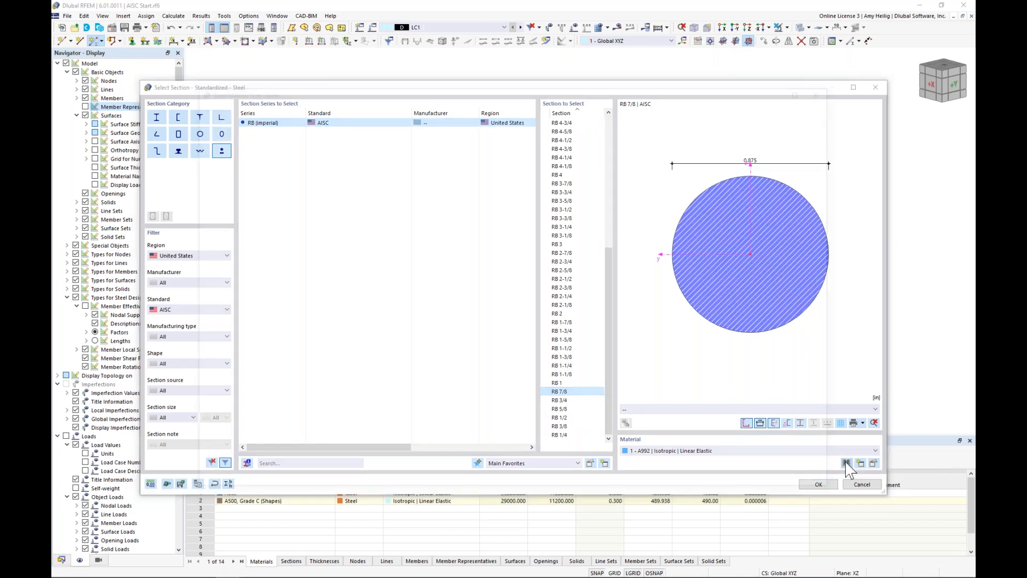
pyautogui.click(336, 227)
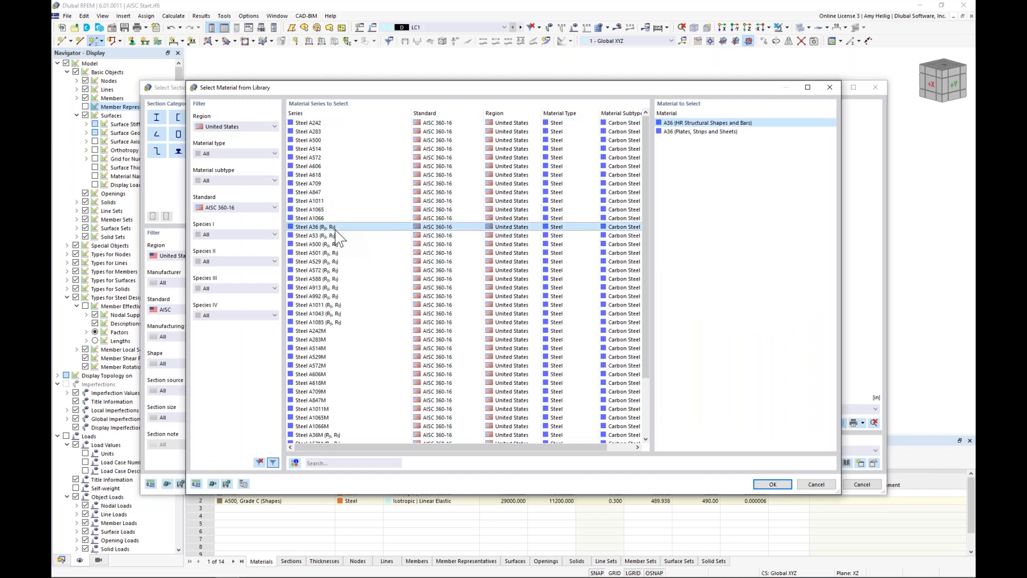
pyautogui.click(772, 484)
pyautogui.click(819, 484)
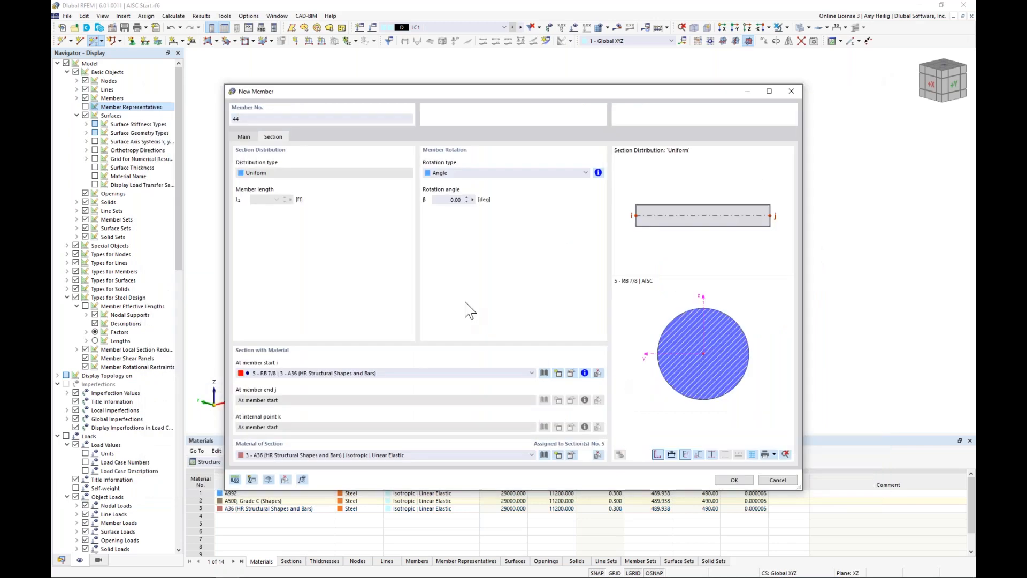
pyautogui.click(734, 479)
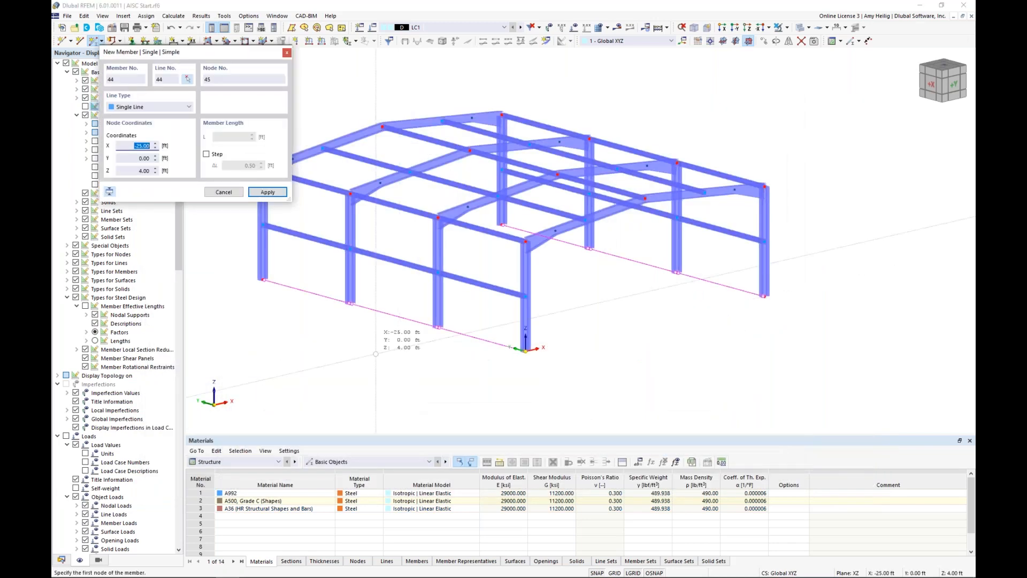
# Step: Switch to the wireframe display and draw crossed tension braces in the lower wall panel of the middle bay at X = 0
pyautogui.scroll(2, 374, 321)
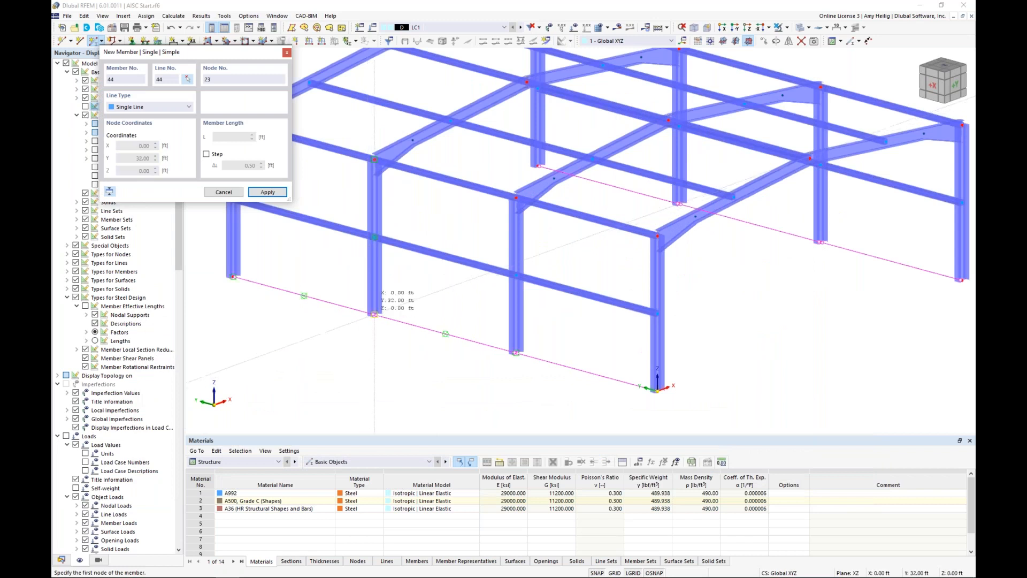
pyautogui.click(799, 28)
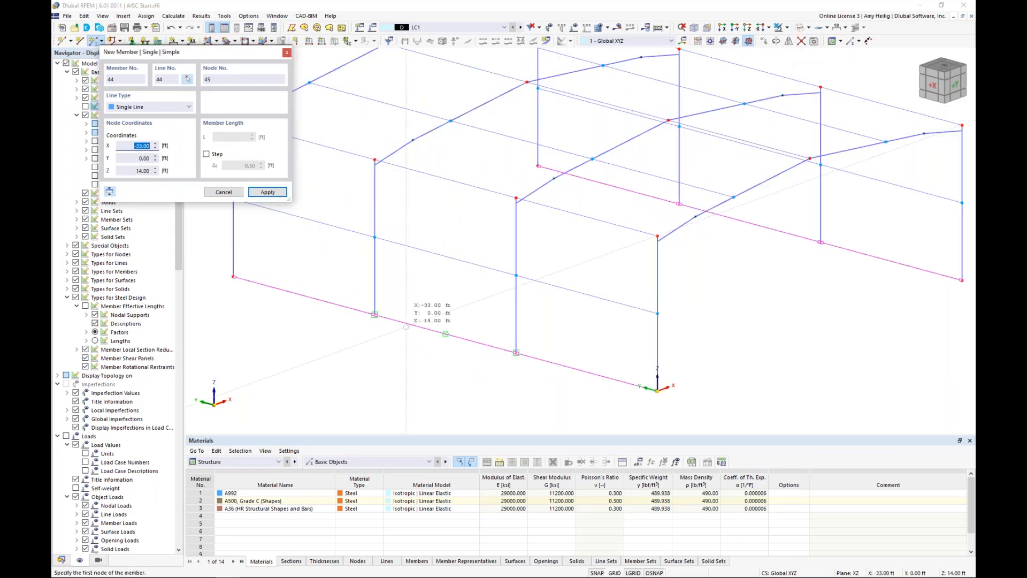
pyautogui.click(375, 315)
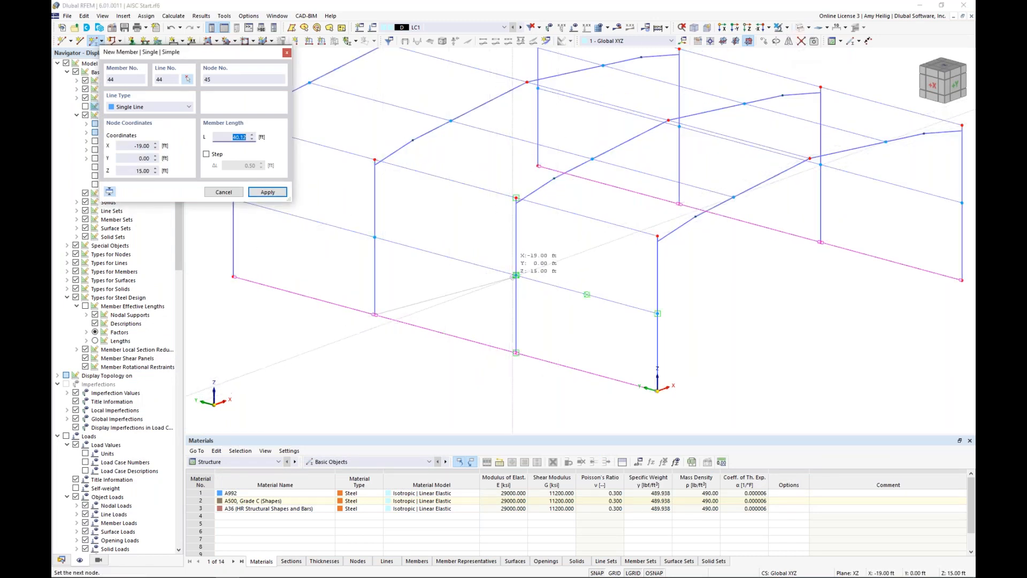
pyautogui.click(515, 275)
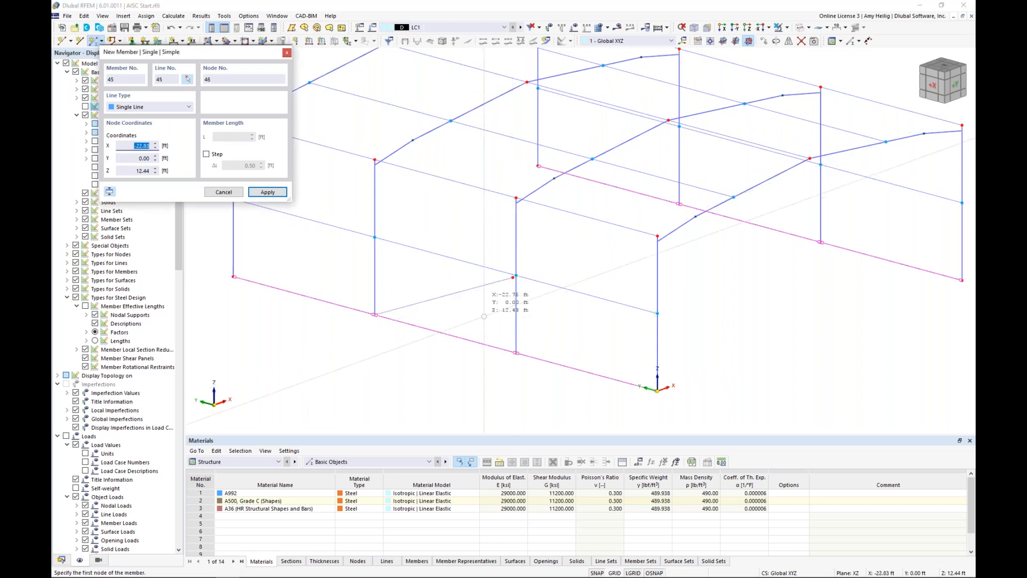
pyautogui.click(516, 352)
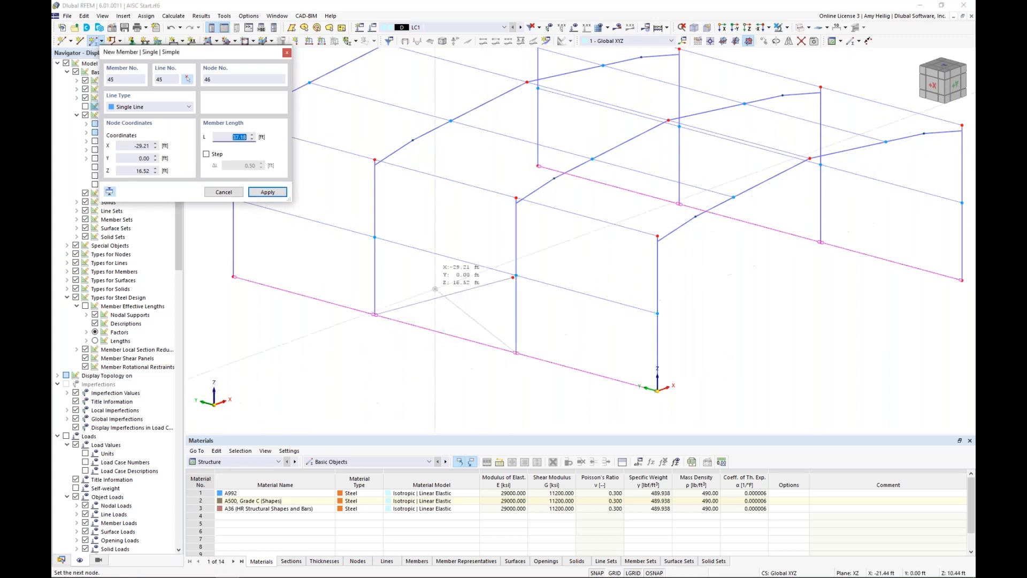
pyautogui.click(375, 236)
# Step: Draw crossed tension braces in the middle bay's lower roof panel, and attach the loose wall brace end to the column's mid-height node
pyautogui.moveTo(424, 196); pyautogui.dragTo(421, 239, button='middle')
pyautogui.click(376, 203)
pyautogui.click(593, 202)
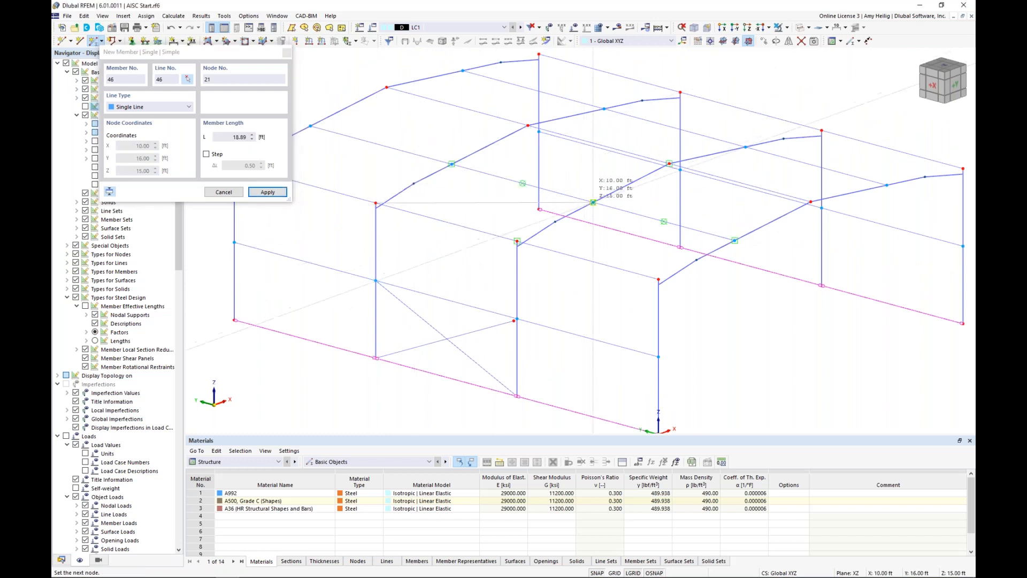
pyautogui.click(517, 242)
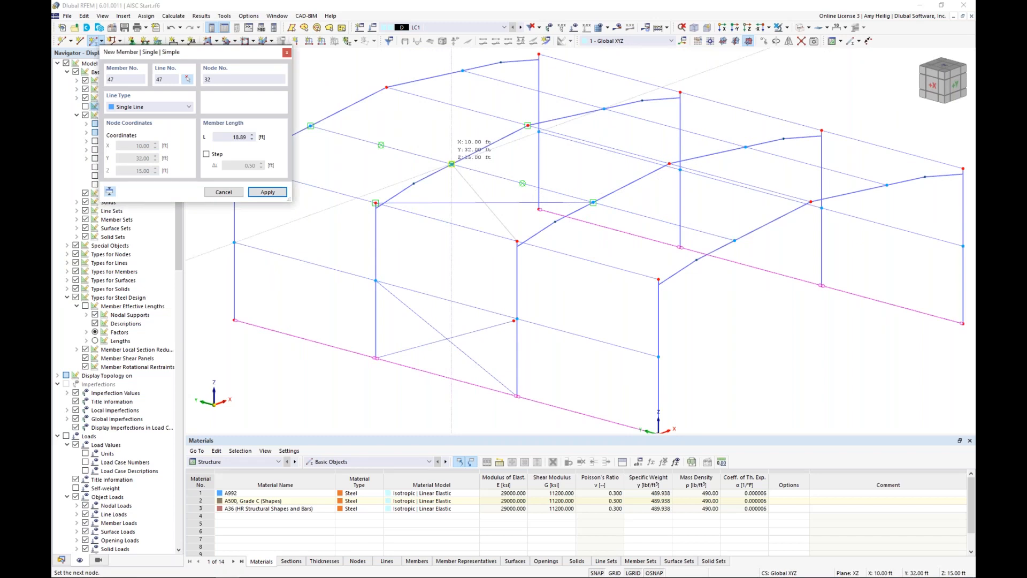
pyautogui.click(451, 163)
pyautogui.press('Escape')
pyautogui.doubleClick(516, 320)
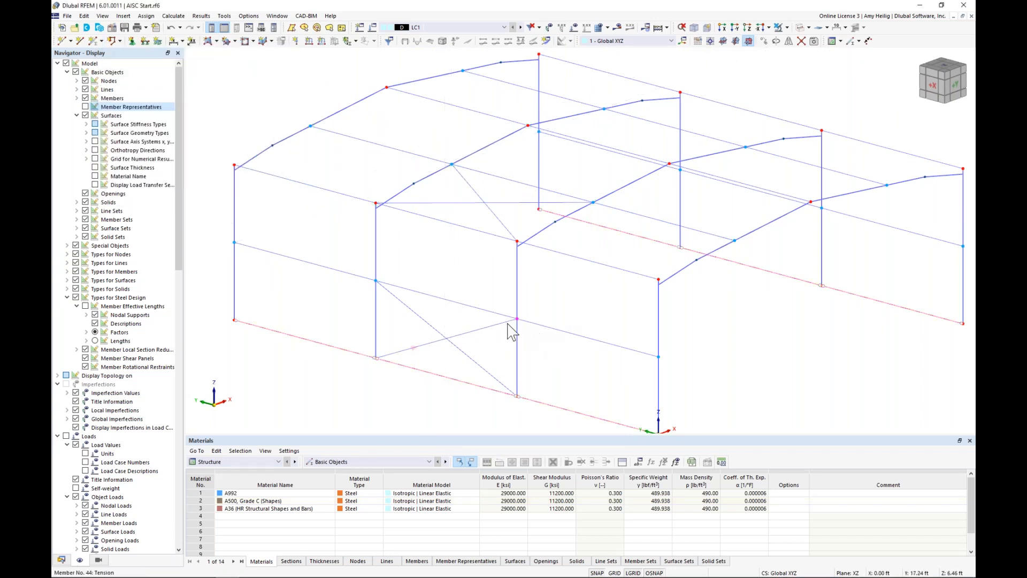
# Step: Copy the crossed wall braces to the upper wall panel and the crossed roof braces to the panel reaching the ridge
pyautogui.click(418, 314)
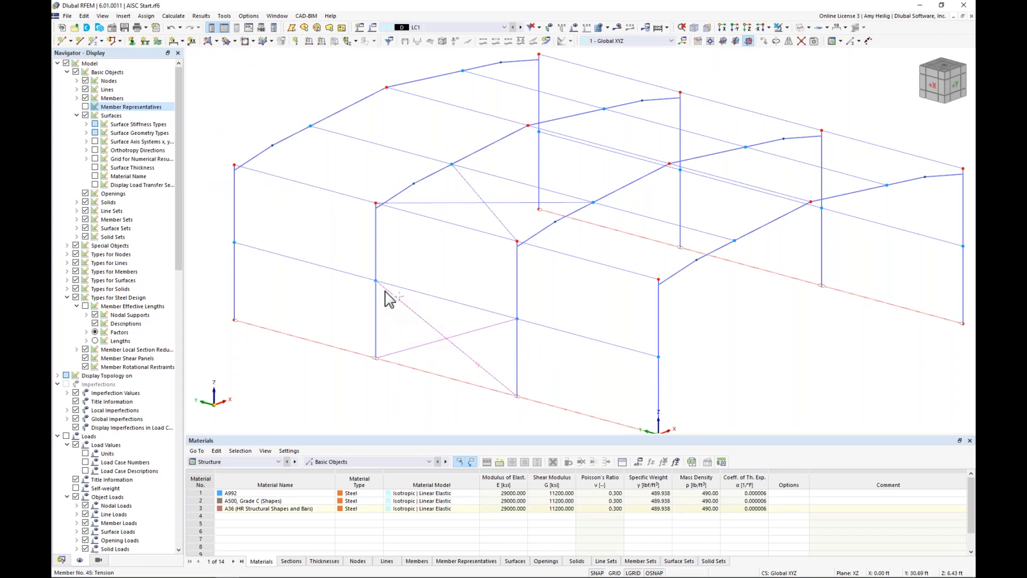
pyautogui.keyDown('ctrl'); pyautogui.moveTo(384, 289); pyautogui.dragTo(420, 218); pyautogui.keyUp('ctrl')
pyautogui.moveTo(478, 222); pyautogui.dragTo(421, 253, button='middle')
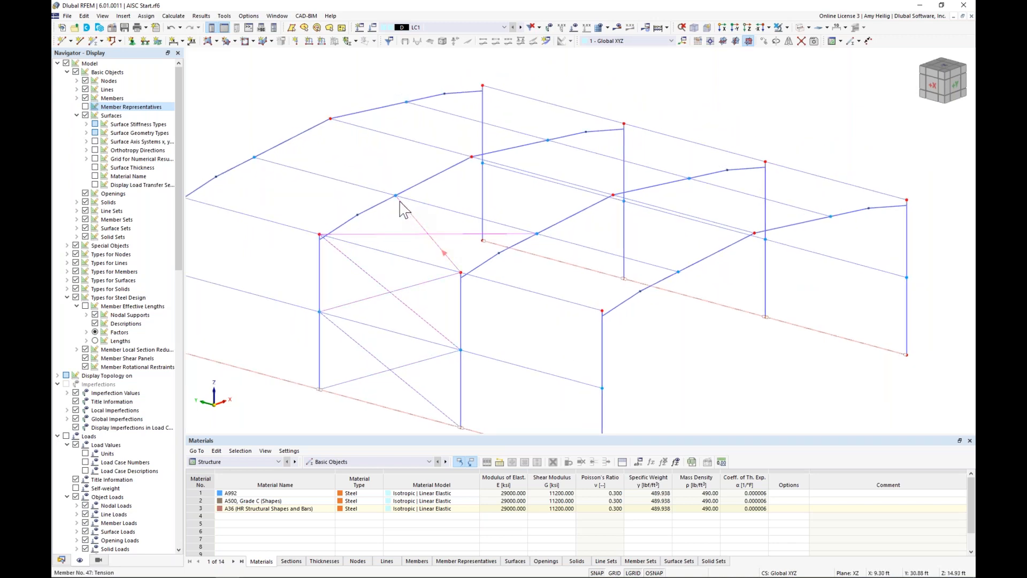
pyautogui.moveTo(404, 210); pyautogui.dragTo(464, 212)
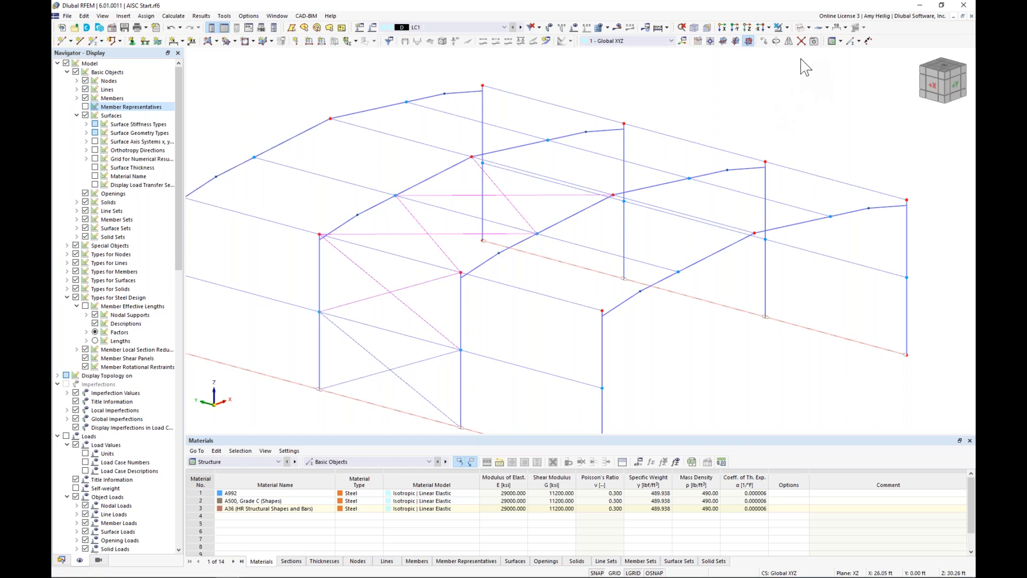
# Step: Mirror a copy of the wall and roof braces about the YZ plane through the ridge node at X = 20 ft
pyautogui.click(789, 45)
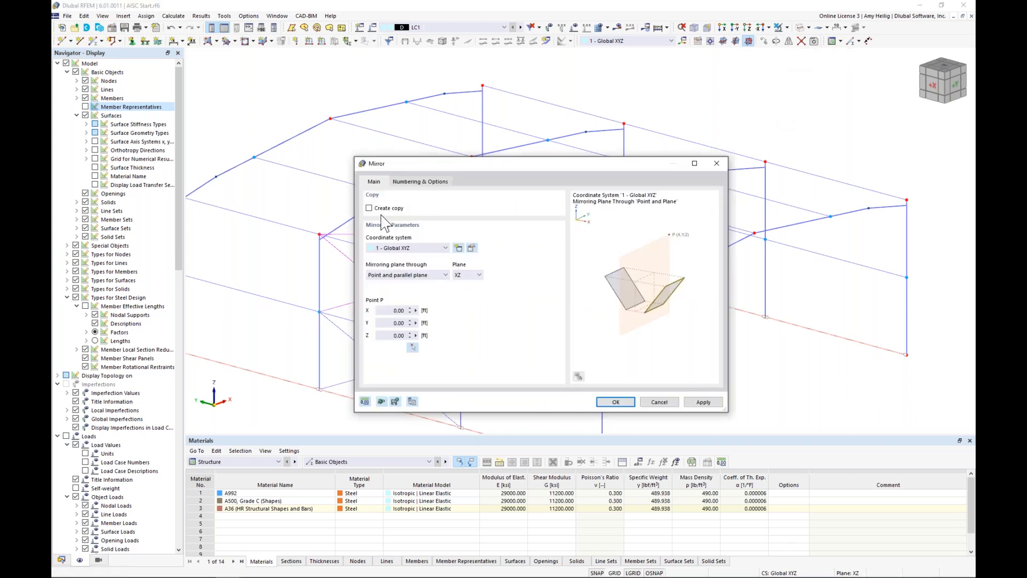
pyautogui.click(369, 208)
pyautogui.click(478, 275)
pyautogui.click(470, 291)
pyautogui.click(413, 347)
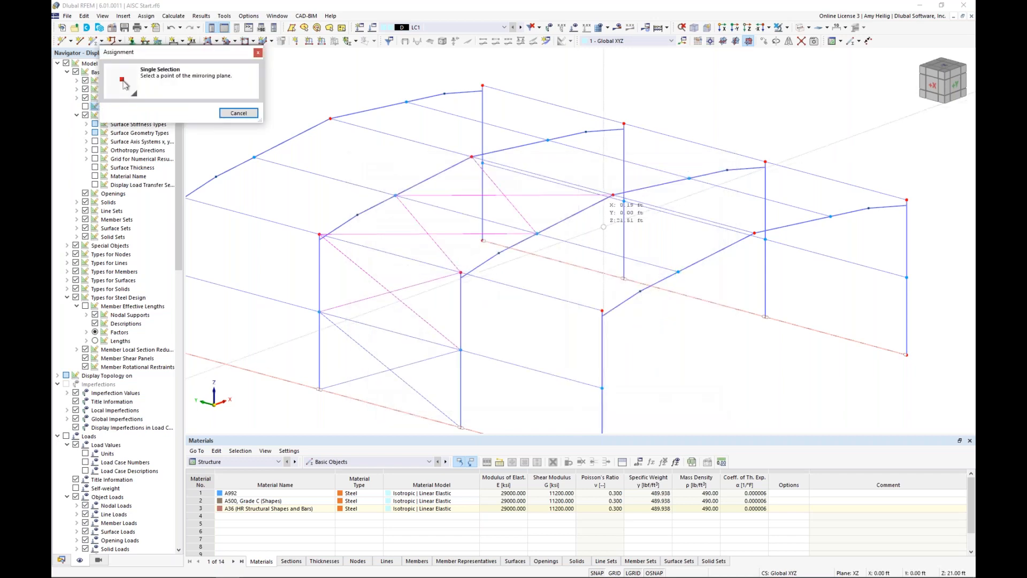
pyautogui.click(481, 158)
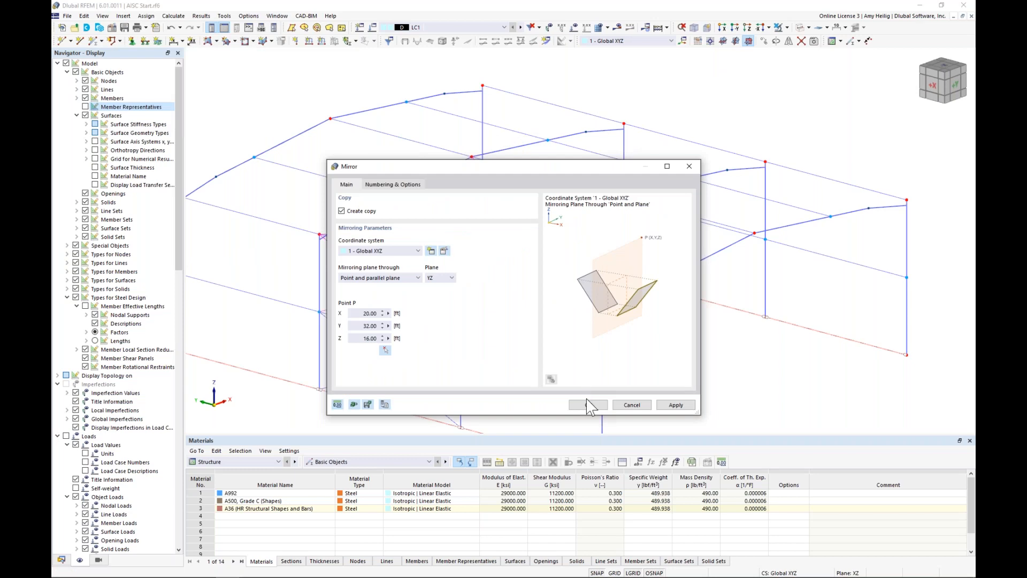
pyautogui.press('Return')
pyautogui.scroll(-1, 586, 285)
pyautogui.keyDown('ctrl'); pyautogui.moveTo(652, 301); pyautogui.dragTo(695, 287, button='middle'); pyautogui.keyUp('ctrl')
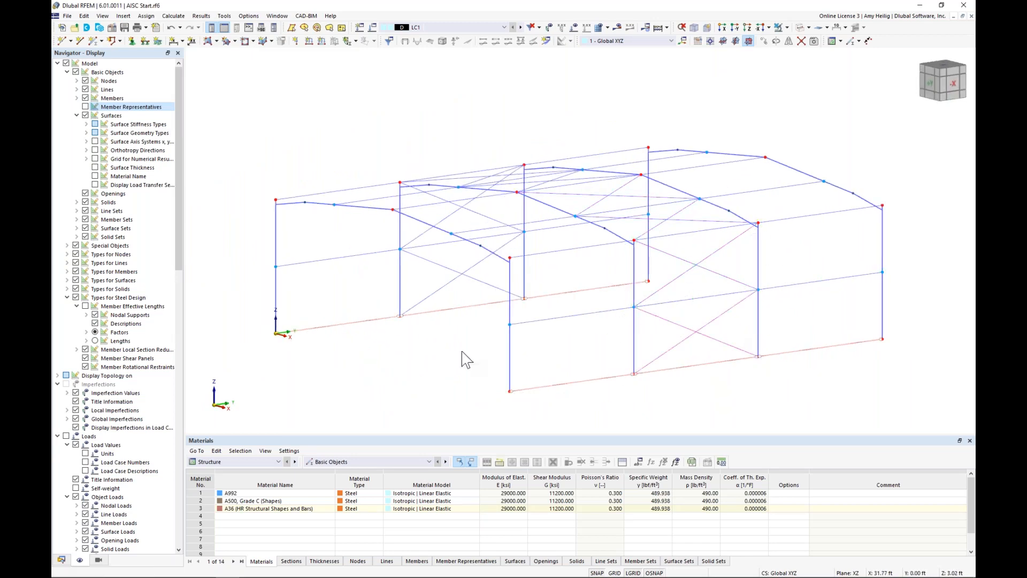
# Step: Turn on the grid and place the work plane origin at the front frame's rafter node at X = 10 ft
pyautogui.keyDown('ctrl'); pyautogui.moveTo(516, 348); pyautogui.dragTo(554, 328, button='middle'); pyautogui.keyUp('ctrl')
pyautogui.scroll(-1, 553, 328)
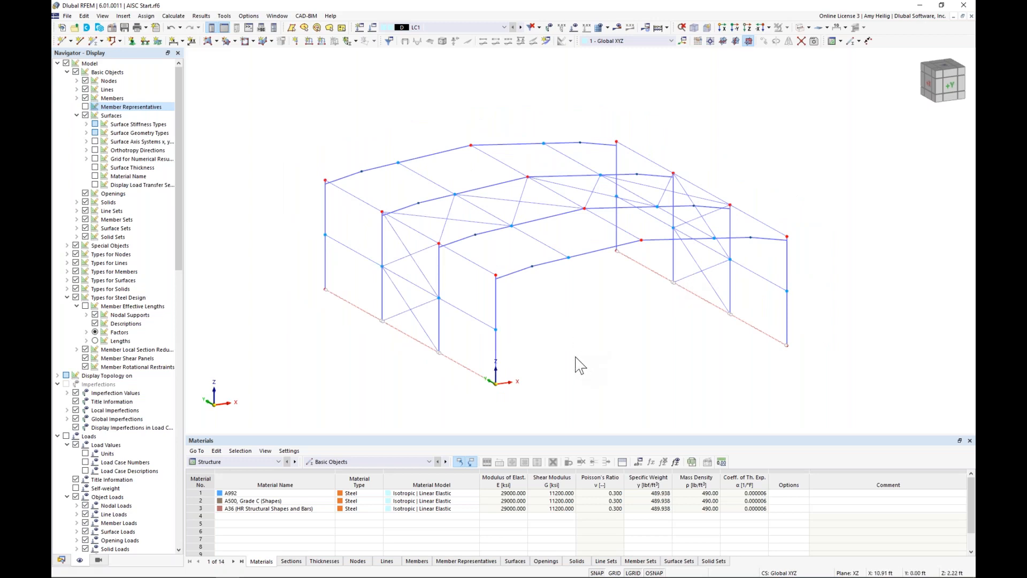
pyautogui.click(614, 573)
pyautogui.moveTo(636, 369); pyautogui.dragTo(553, 337, button='middle')
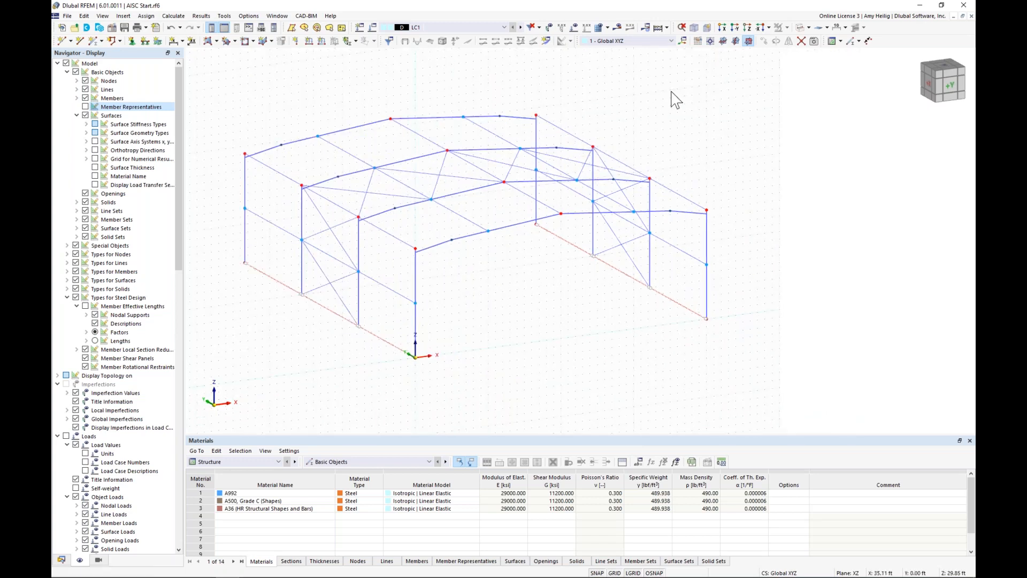
pyautogui.click(711, 43)
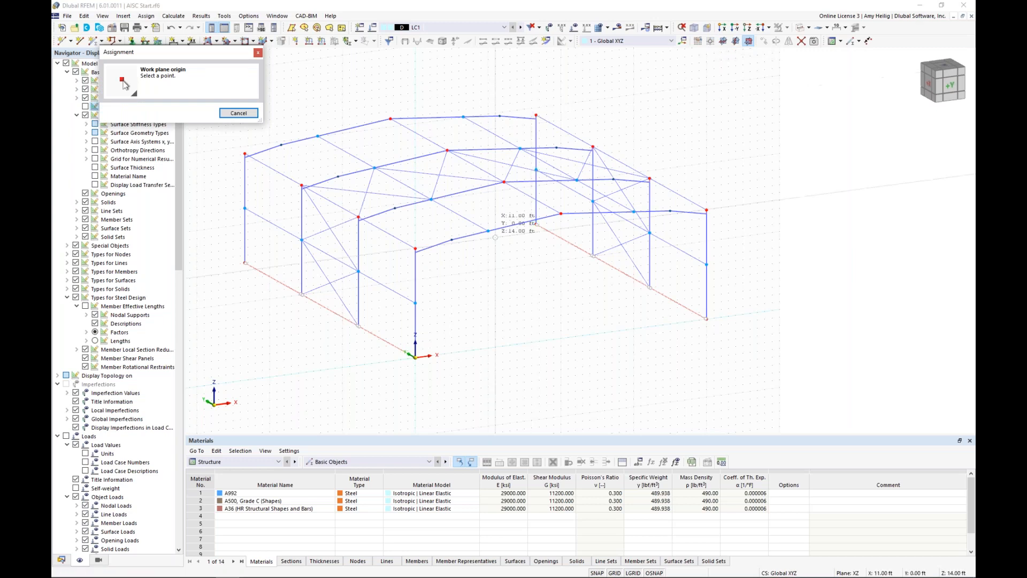
pyautogui.click(488, 231)
# Step: Set up a new beam member with design properties switched off and hinges enabled
pyautogui.scroll(3, 488, 230)
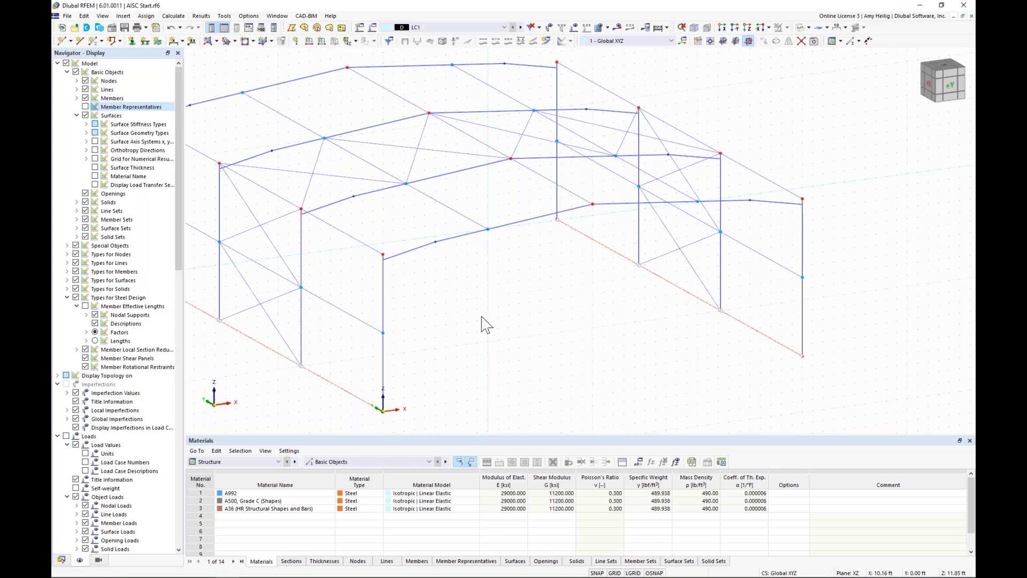
pyautogui.moveTo(477, 315); pyautogui.dragTo(469, 278, button='middle')
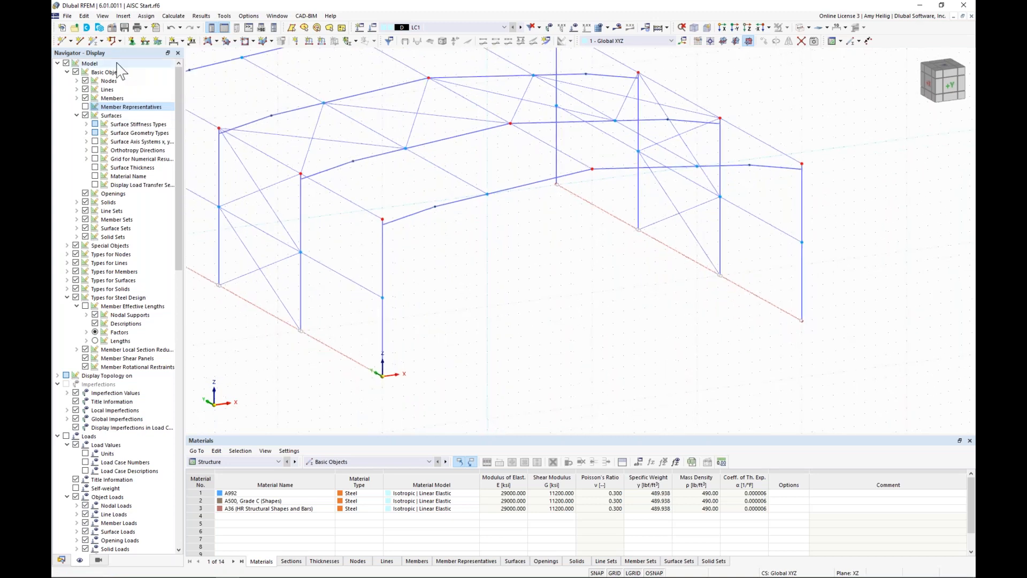
pyautogui.click(94, 42)
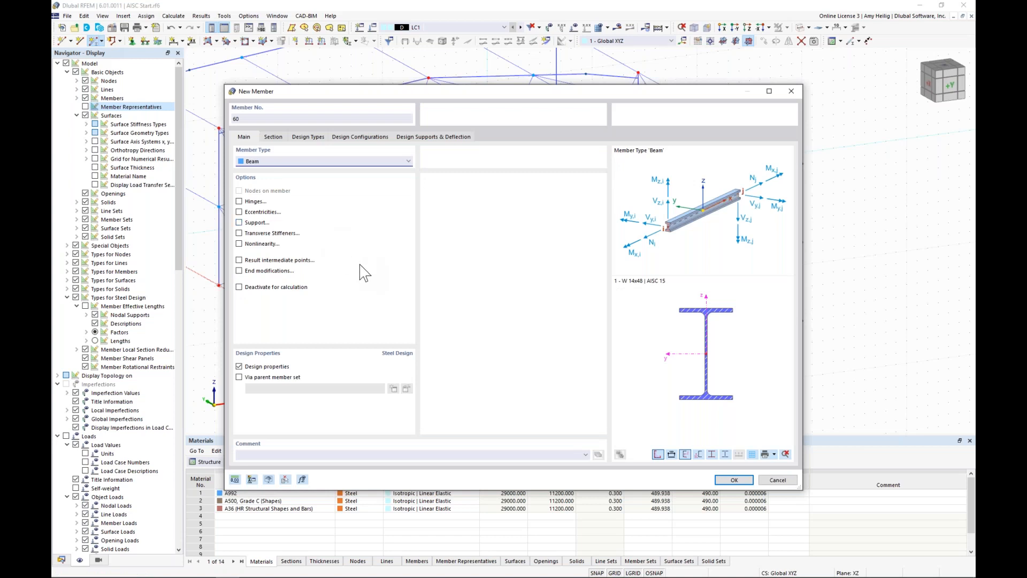
pyautogui.click(239, 367)
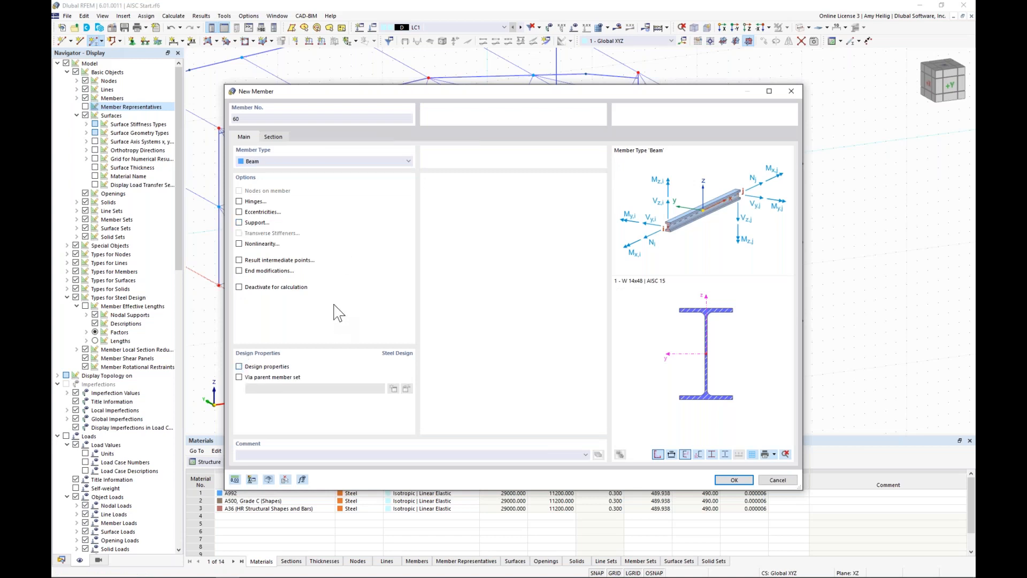
pyautogui.click(239, 201)
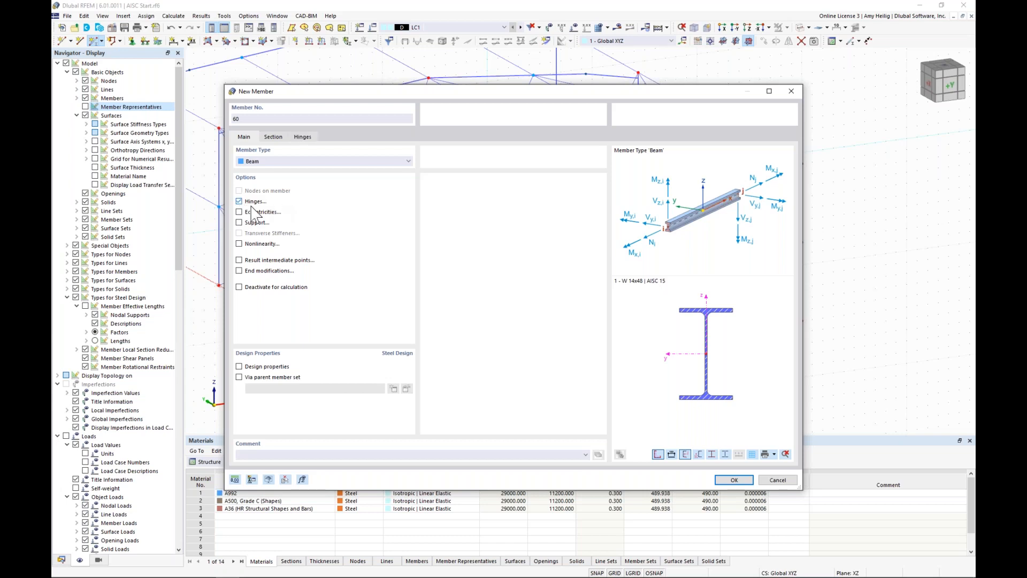
# Step: Assign the AISC 15 section W 8x31 in A992 to the new beam member
pyautogui.click(273, 137)
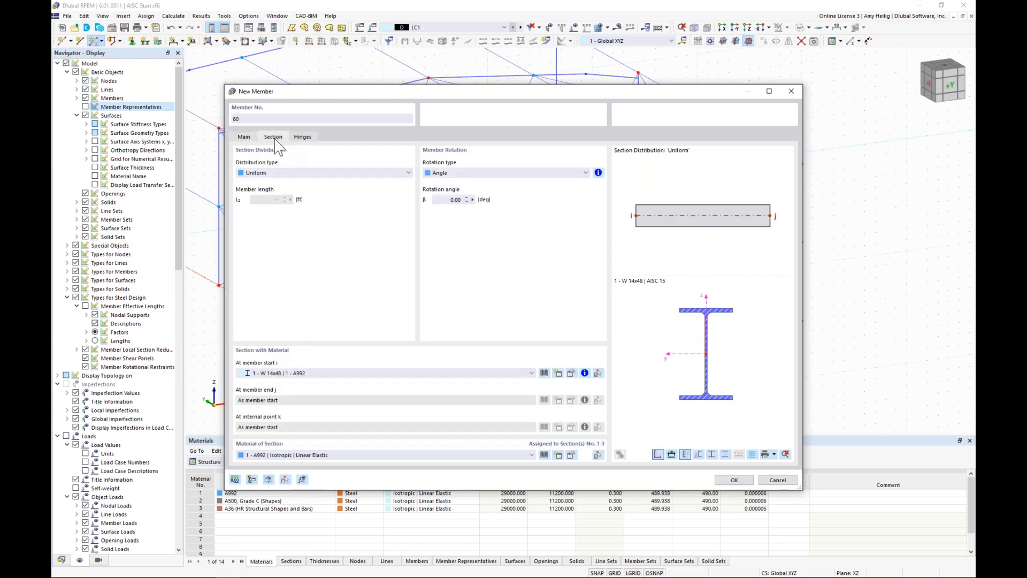
pyautogui.click(544, 373)
pyautogui.click(311, 190)
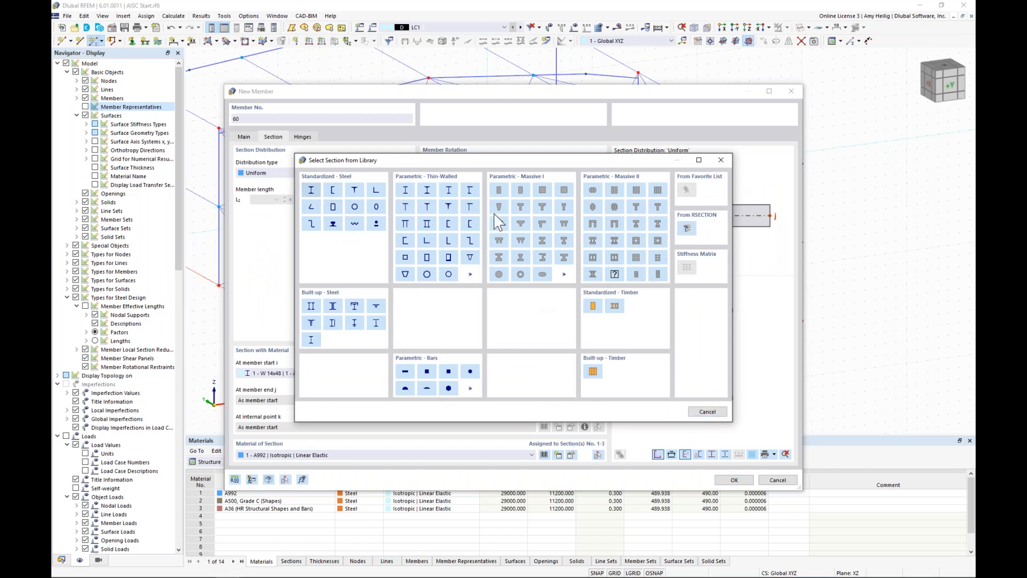
pyautogui.click(358, 151)
pyautogui.moveTo(609, 137); pyautogui.dragTo(605, 402)
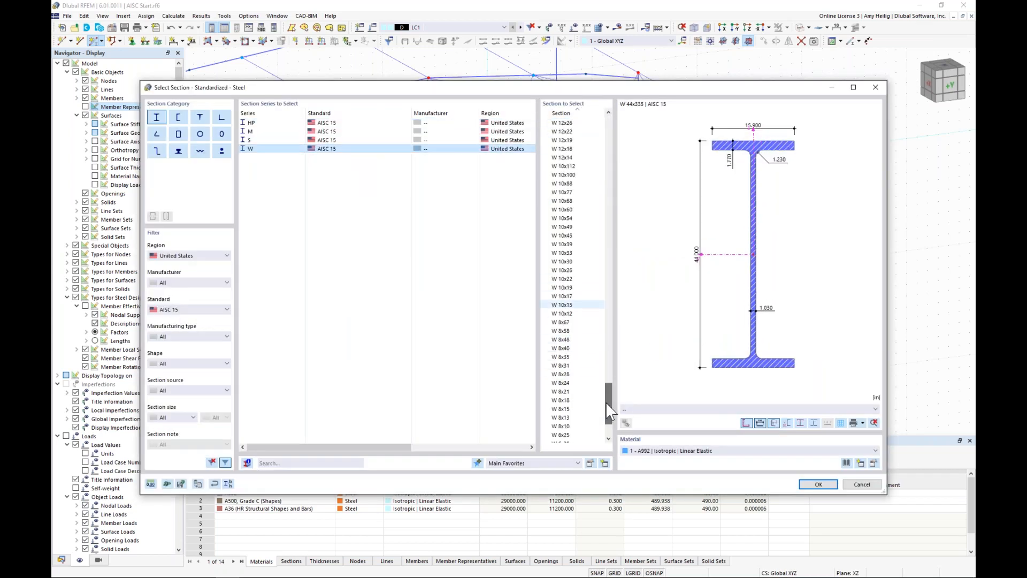
pyautogui.click(574, 367)
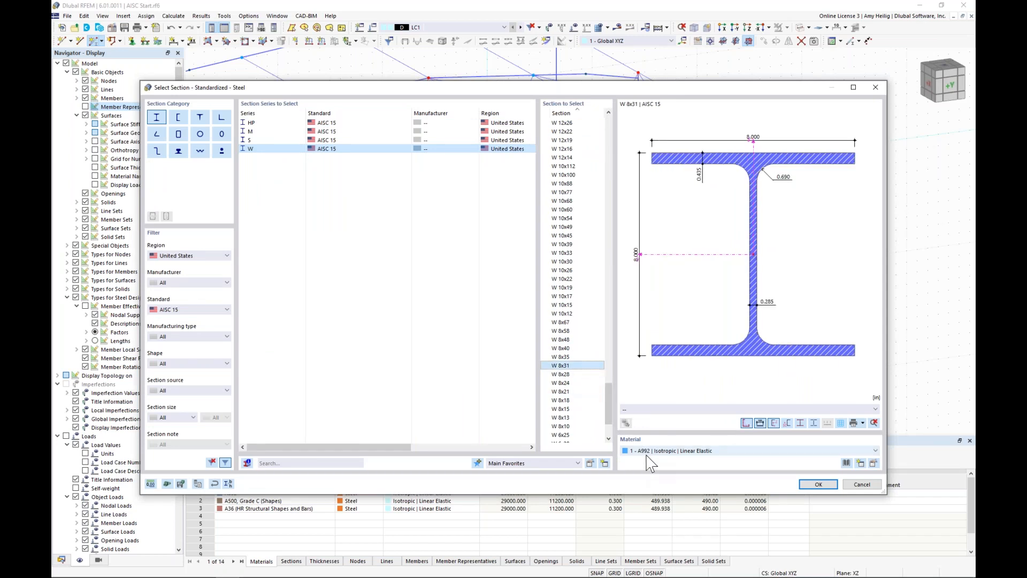
pyautogui.click(809, 484)
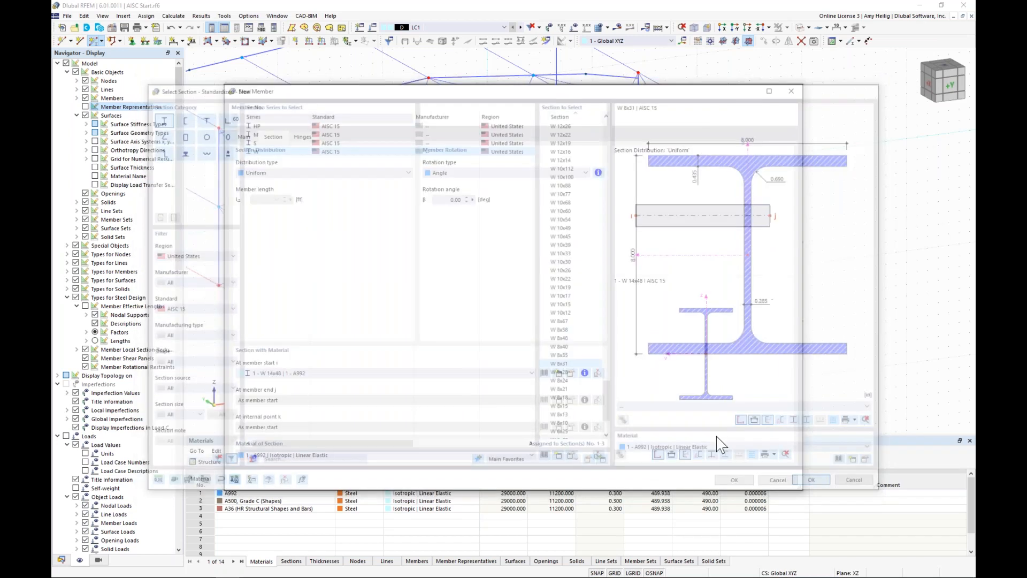
# Step: Create a member hinge at end j releasing the φy and φz rotations, and accept the member settings
pyautogui.click(304, 138)
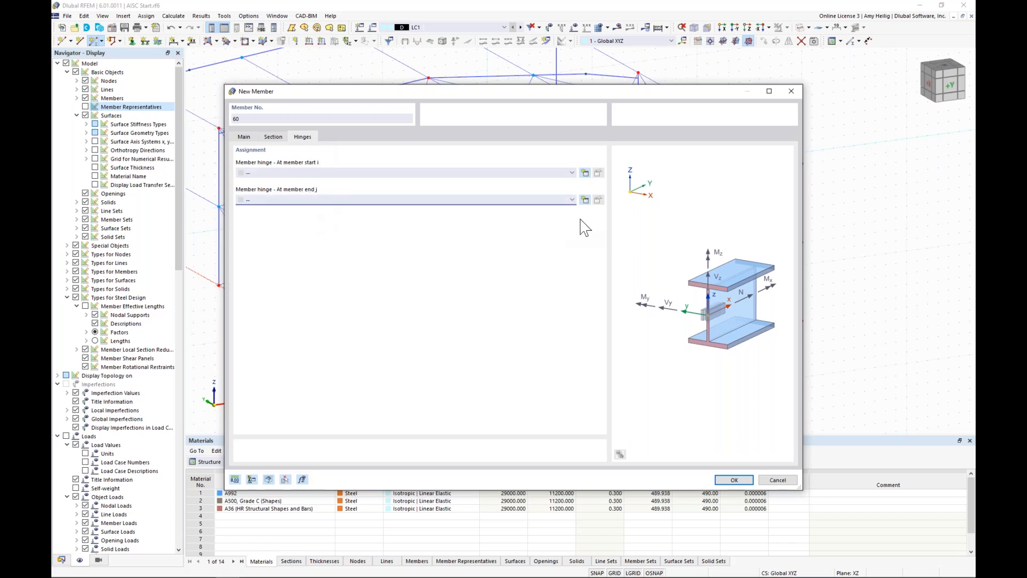
pyautogui.click(584, 201)
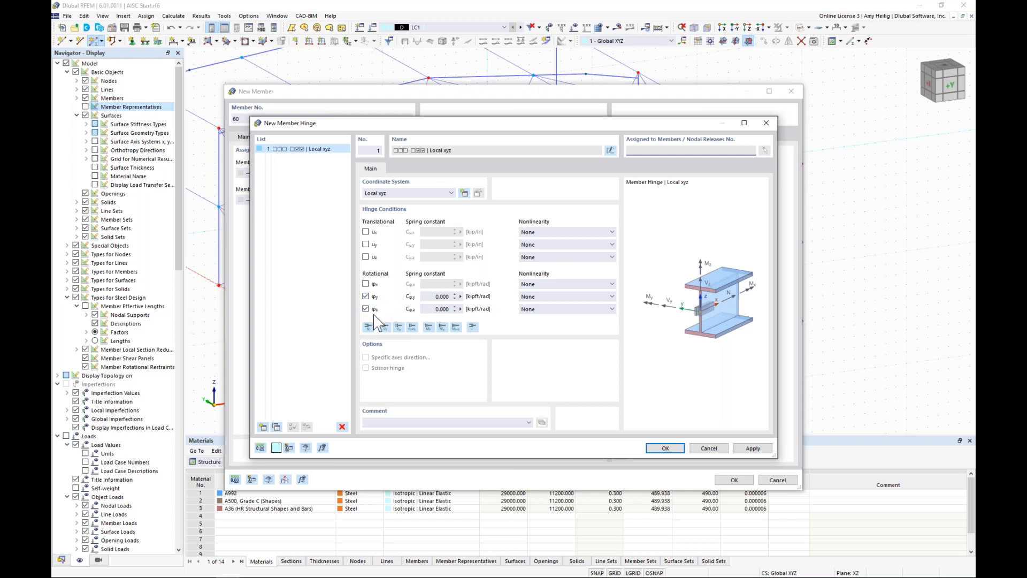
pyautogui.click(666, 448)
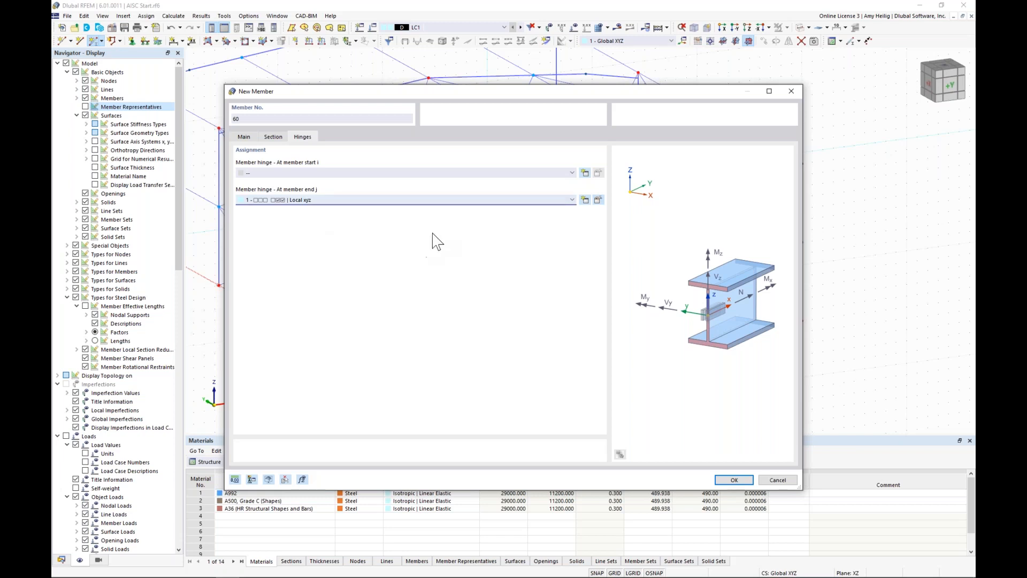
pyautogui.click(443, 200)
pyautogui.click(443, 216)
pyautogui.click(733, 480)
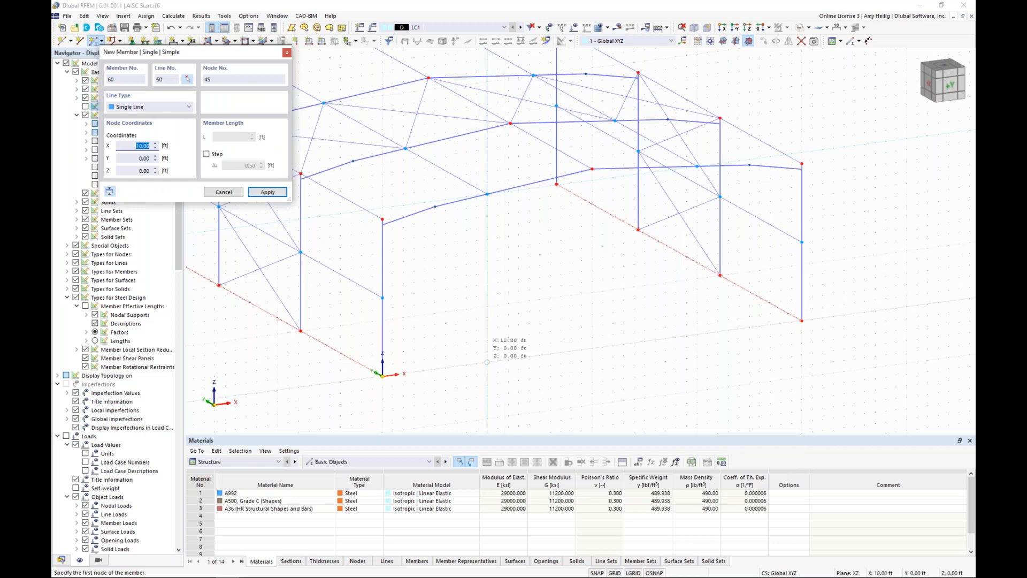
# Step: Draw the end-wall column from X = 10, Y = 0, Z = 0 ft up to the rafter node above it
pyautogui.click(486, 362)
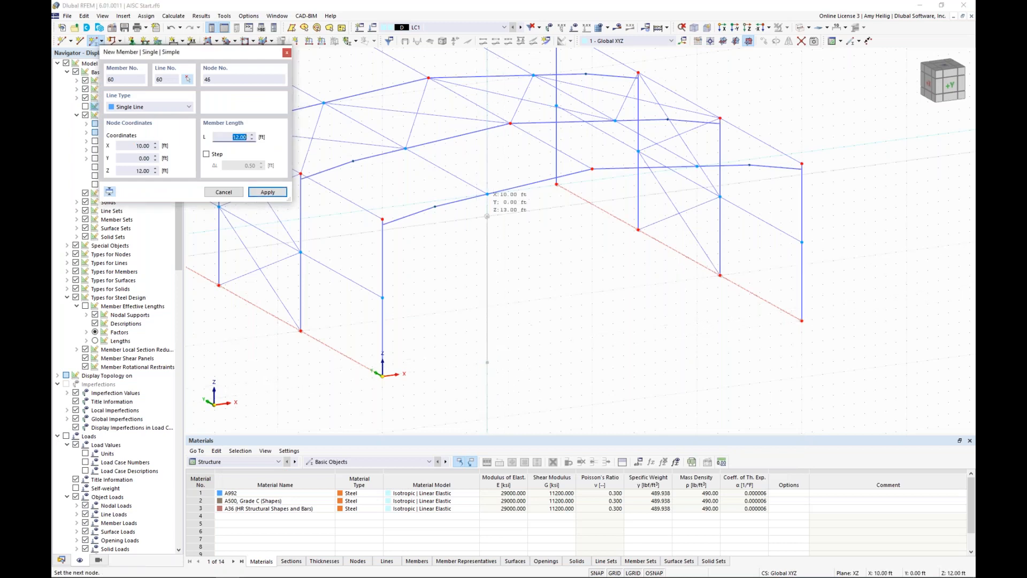
pyautogui.click(488, 194)
pyautogui.press('Escape')
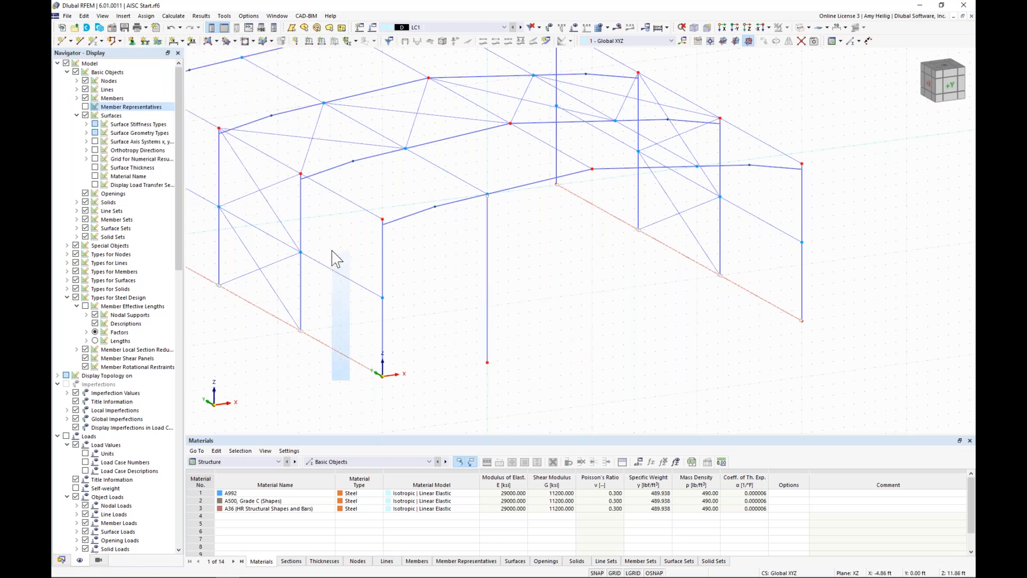
# Step: Copy the end bay's mid-height wall member and base line beyond the front corner column, and enable the Perpendicular object snap
pyautogui.keyDown('ctrl'); pyautogui.moveTo(304, 253); pyautogui.dragTo(405, 306); pyautogui.keyUp('ctrl')
pyautogui.keyDown('ctrl'); pyautogui.moveTo(535, 326); pyautogui.dragTo(486, 284, button='middle'); pyautogui.keyUp('ctrl')
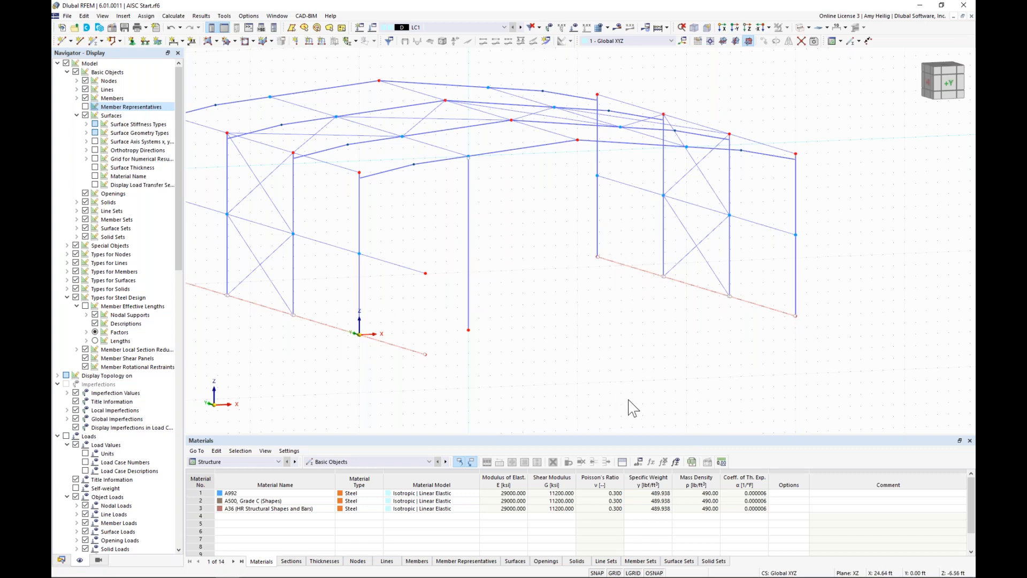
pyautogui.rightClick(659, 573)
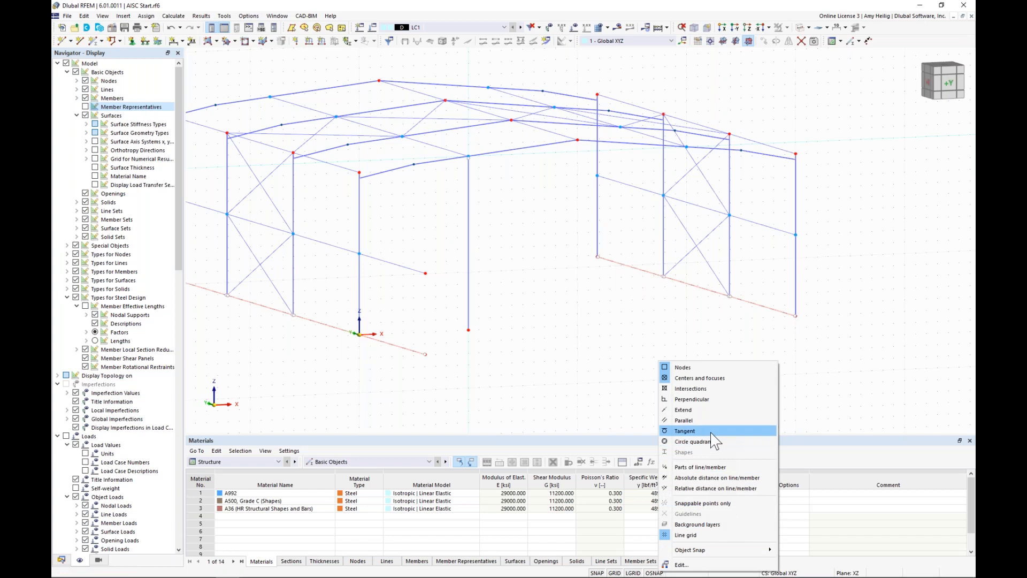
pyautogui.click(714, 400)
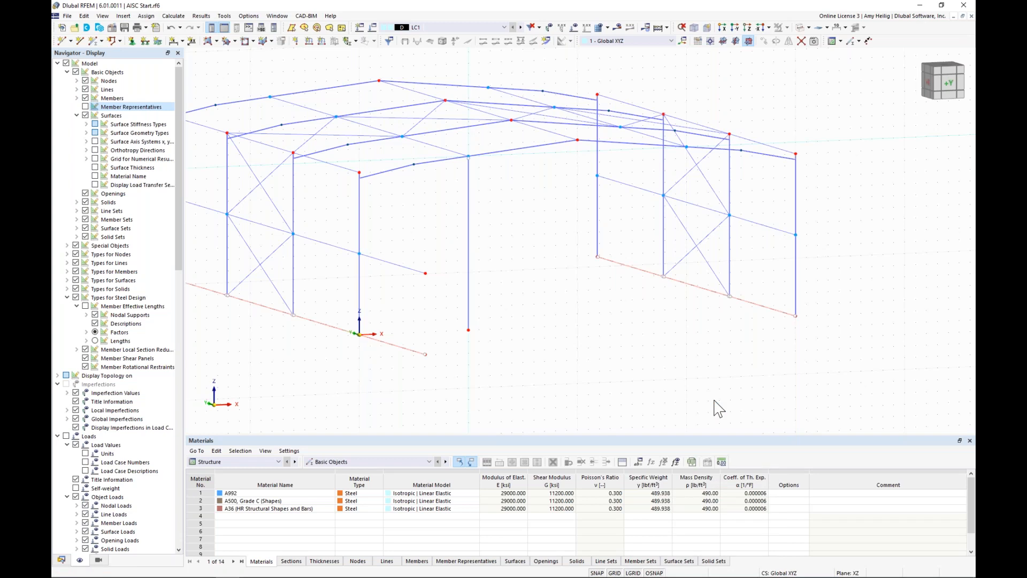
# Step: Move the copied wall member's loose end to Z = 7 ft on the end-wall column and the base line's end to the column base
pyautogui.click(426, 272)
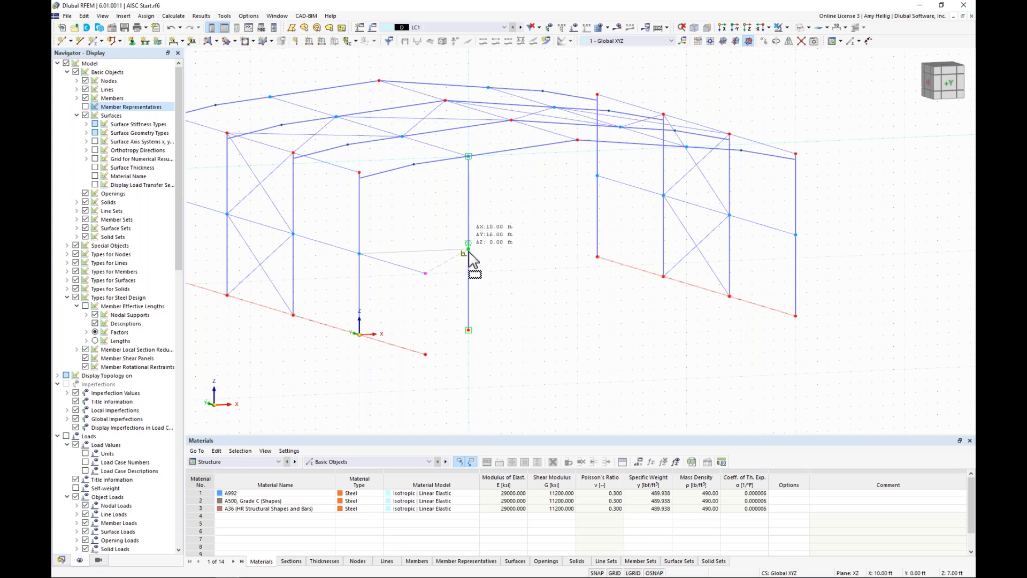
pyautogui.click(469, 251)
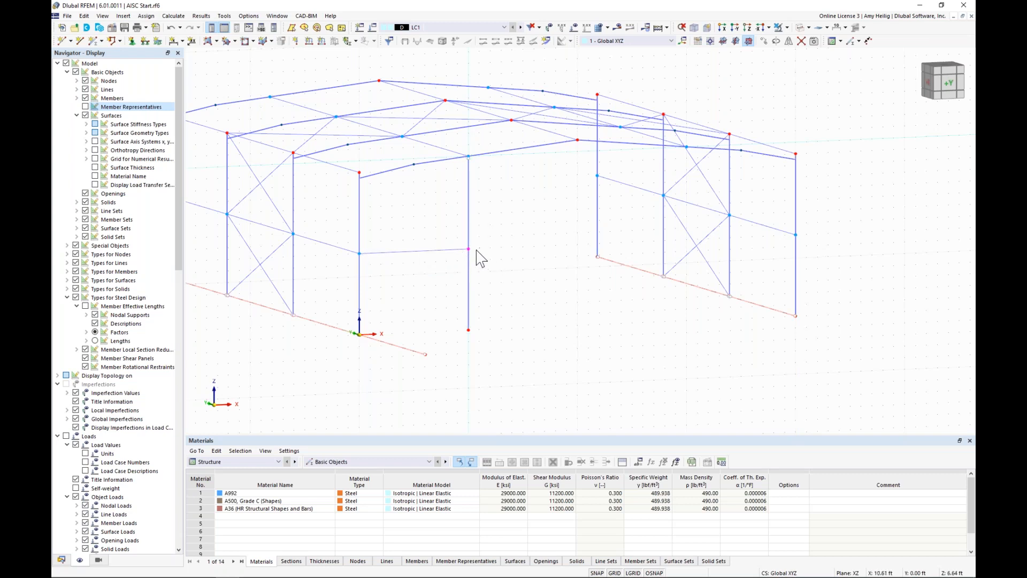
pyautogui.moveTo(492, 274); pyautogui.dragTo(487, 296, button='middle')
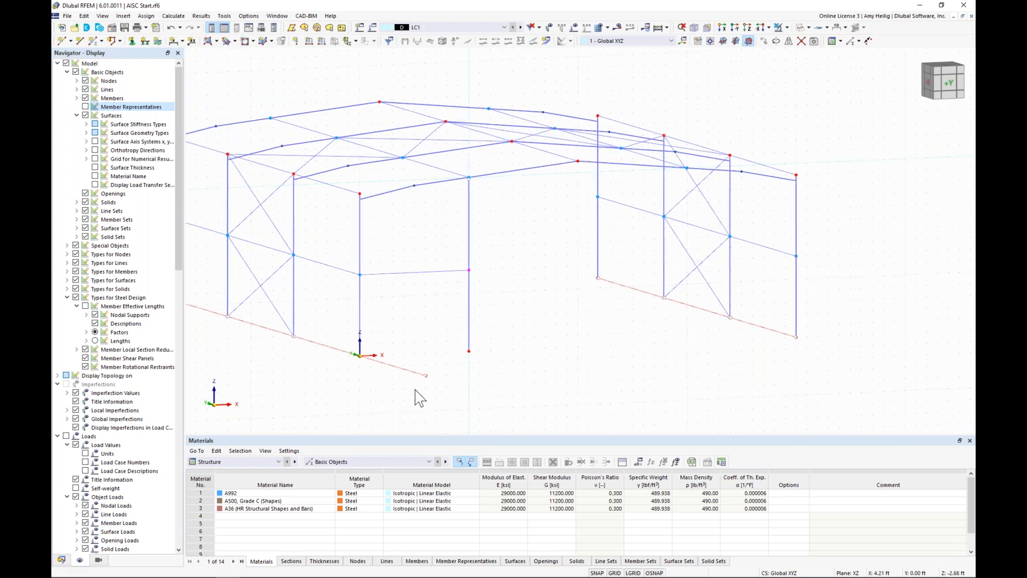
pyautogui.click(428, 375)
pyautogui.moveTo(463, 365); pyautogui.dragTo(462, 364)
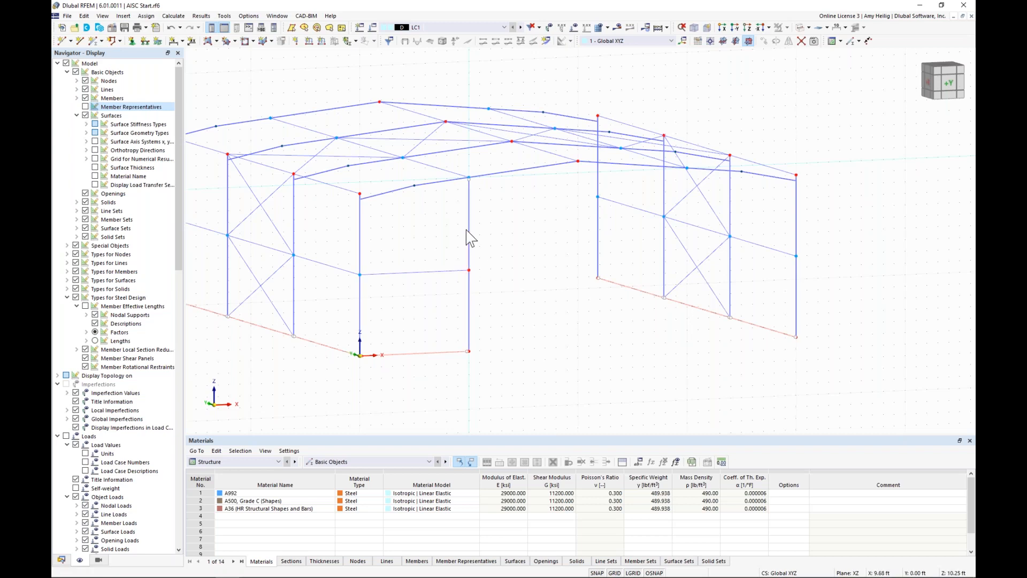
# Step: Change the wall member's end node to the On Member type and assign the end-wall column as its reference member
pyautogui.scroll(1, 484, 272)
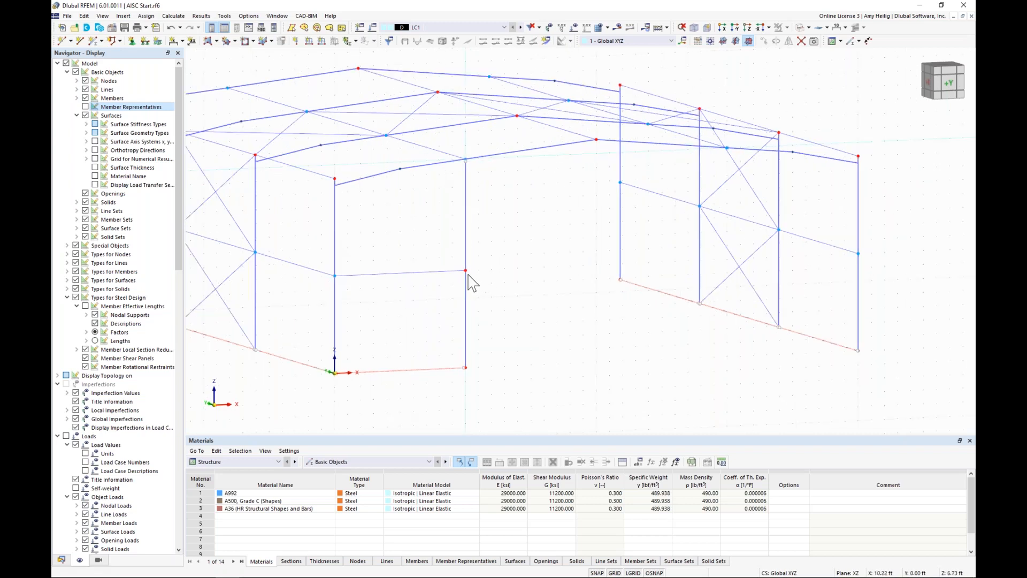
pyautogui.doubleClick(468, 276)
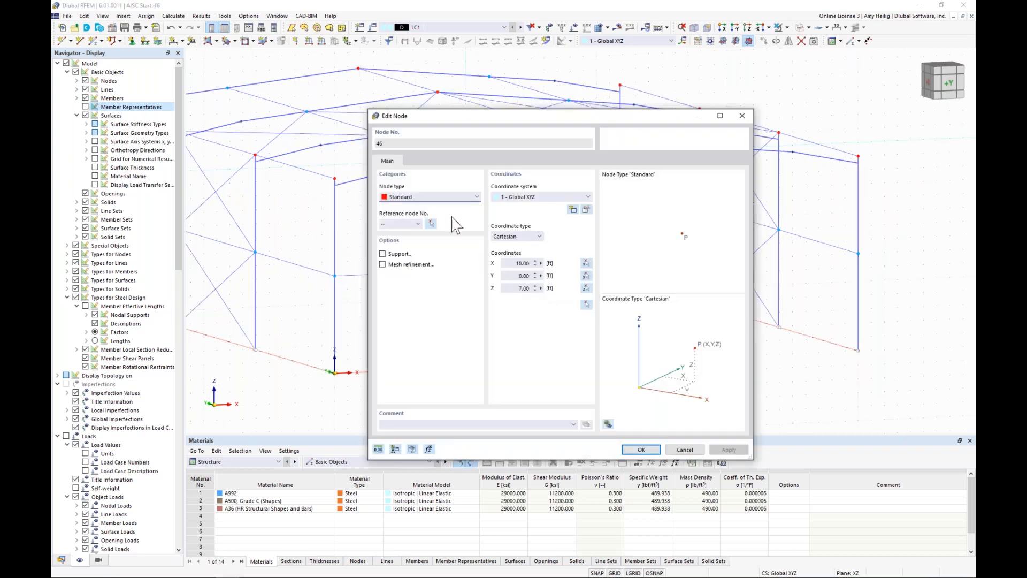
pyautogui.click(456, 197)
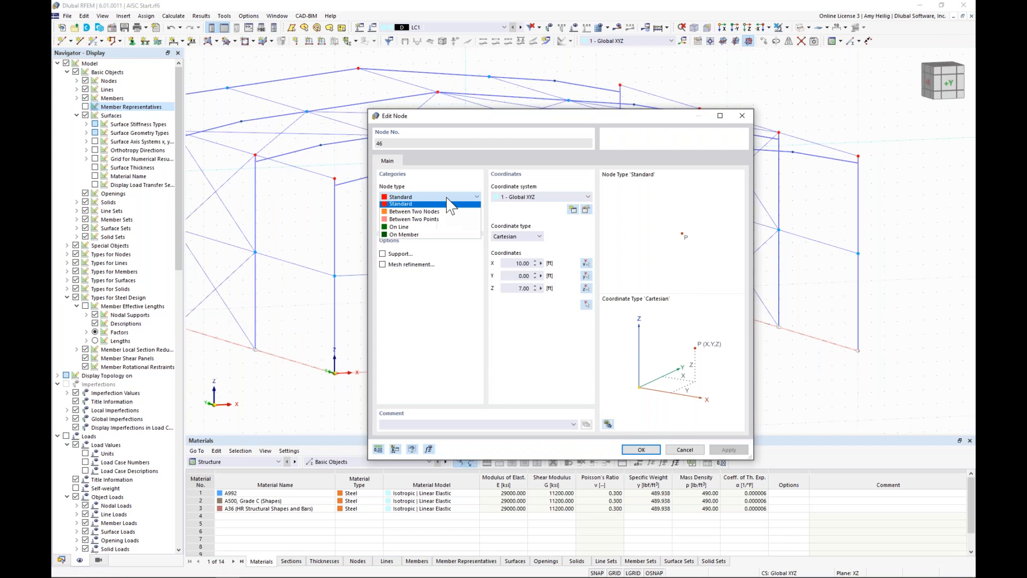
pyautogui.click(434, 236)
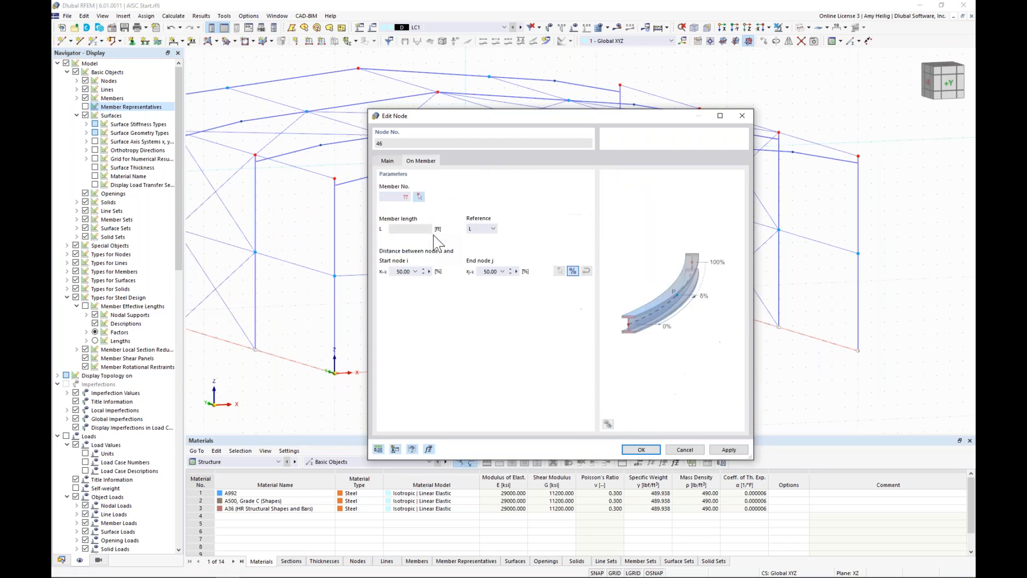
pyautogui.click(419, 196)
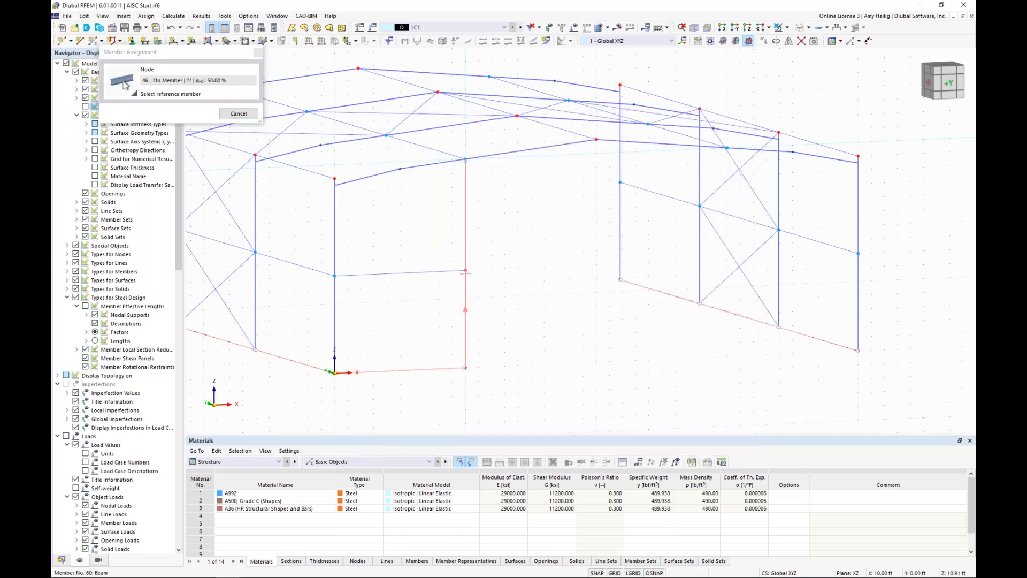
pyautogui.click(464, 273)
pyautogui.moveTo(555, 114); pyautogui.dragTo(641, 107)
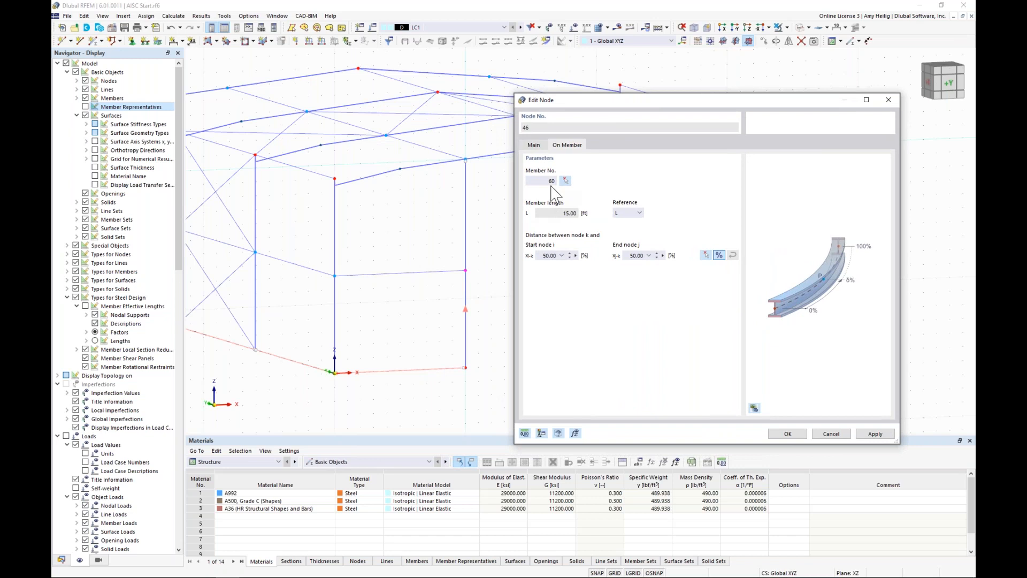
pyautogui.moveTo(599, 107); pyautogui.dragTo(470, 113)
# Step: Position the node 7.00 ft from the end-wall column's start using absolute distances, and accept the node settings
pyautogui.click(589, 261)
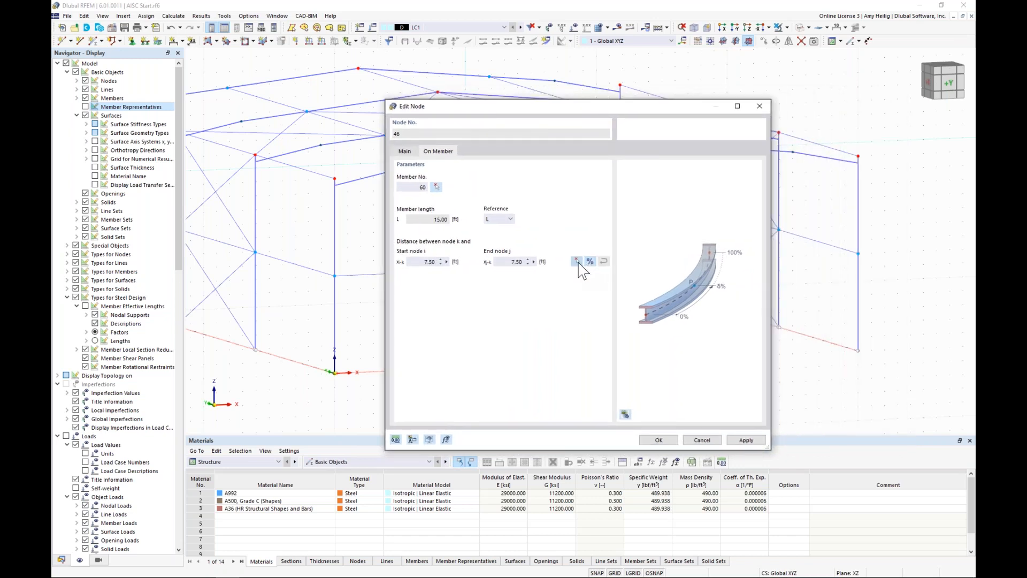
pyautogui.click(577, 261)
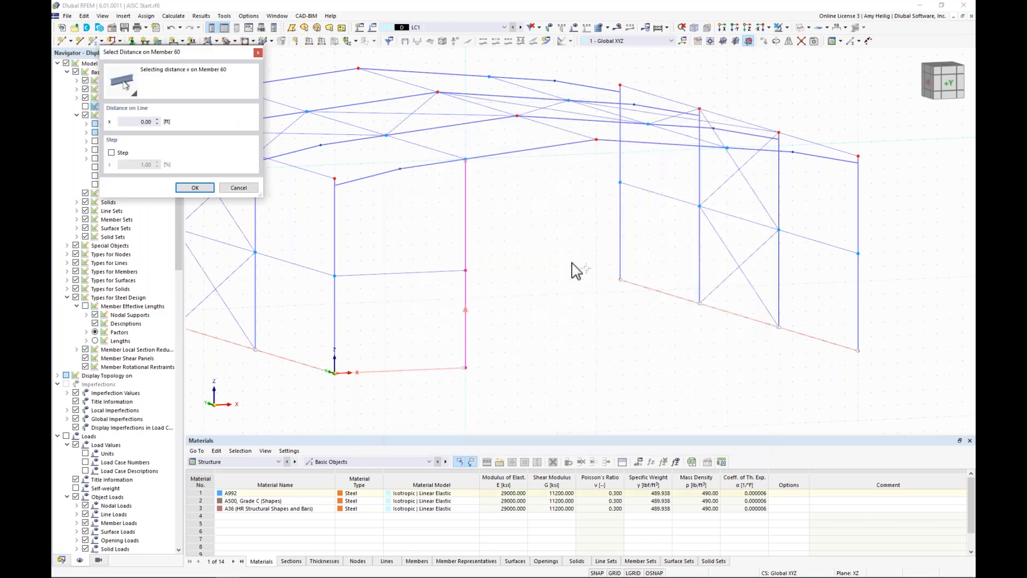
pyautogui.click(465, 270)
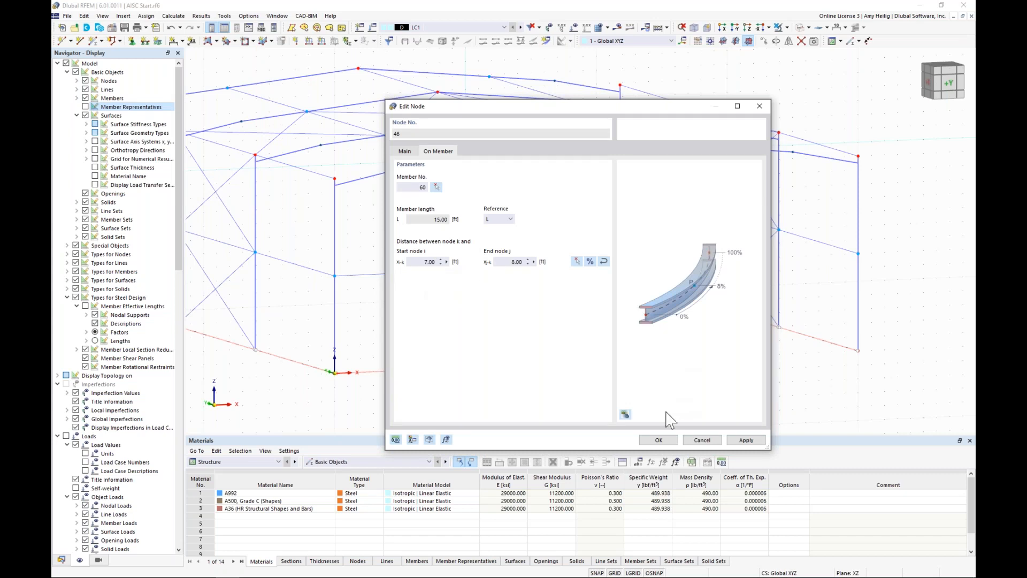
pyautogui.press('Return')
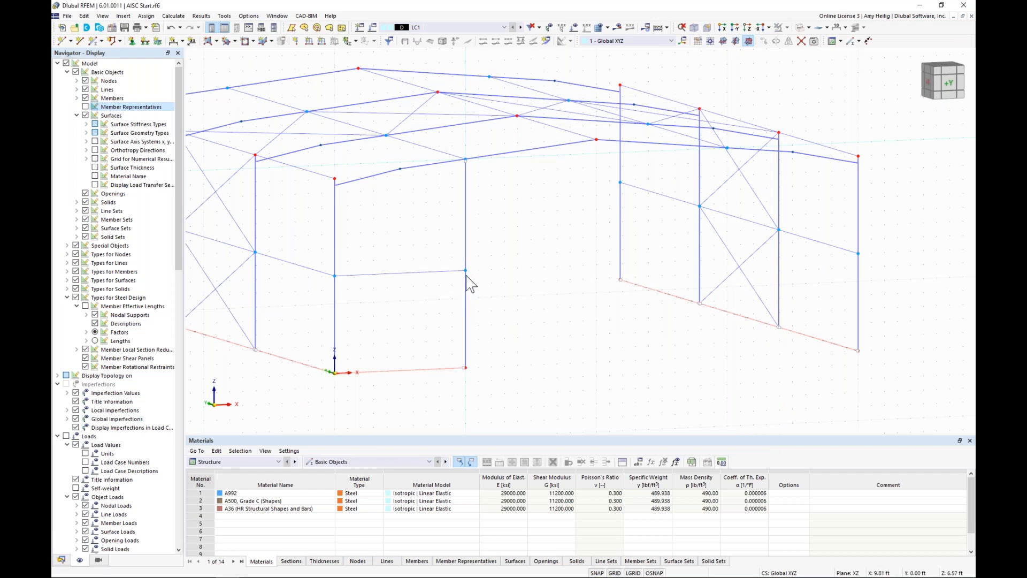
# Step: Copy the end-wall column, mid-height wall member and base line across the front gable, placing columns at X = 20 and 30 ft
pyautogui.moveTo(494, 400); pyautogui.dragTo(431, 257)
pyautogui.keyDown('ctrl'); pyautogui.moveTo(596, 339); pyautogui.dragTo(587, 341, button='middle'); pyautogui.keyUp('ctrl')
pyautogui.scroll(-1, 587, 340)
pyautogui.keyDown('ctrl'); pyautogui.moveTo(448, 376); pyautogui.dragTo(688, 384); pyautogui.keyUp('ctrl')
pyautogui.moveTo(601, 263); pyautogui.dragTo(601, 264)
pyautogui.keyDown('ctrl'); pyautogui.moveTo(707, 352); pyautogui.dragTo(632, 329, button='middle'); pyautogui.keyUp('ctrl')
pyautogui.scroll(-1, 633, 329)
pyautogui.keyDown('ctrl'); pyautogui.moveTo(519, 306); pyautogui.dragTo(614, 307); pyautogui.keyUp('ctrl')
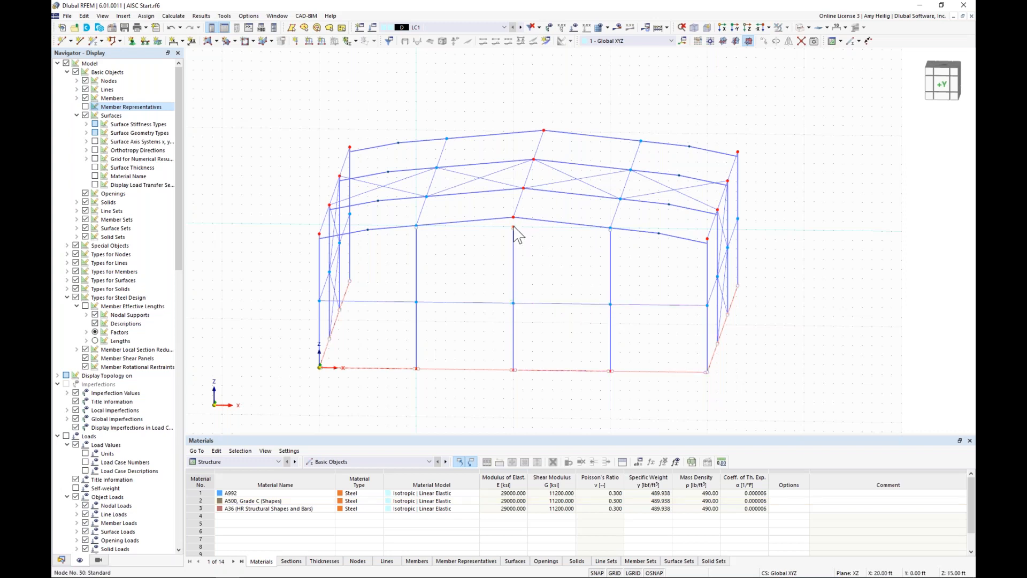
# Step: Extend the middle end-wall column's top to the ridge node, and copy the complete end-wall framing to the opposite gable
pyautogui.moveTo(515, 225)
pyautogui.mouseDown()
pyautogui.moveTo(541, 261)
pyautogui.moveTo(517, 245)
pyautogui.mouseUp()
pyautogui.moveTo(643, 394); pyautogui.dragTo(395, 279)
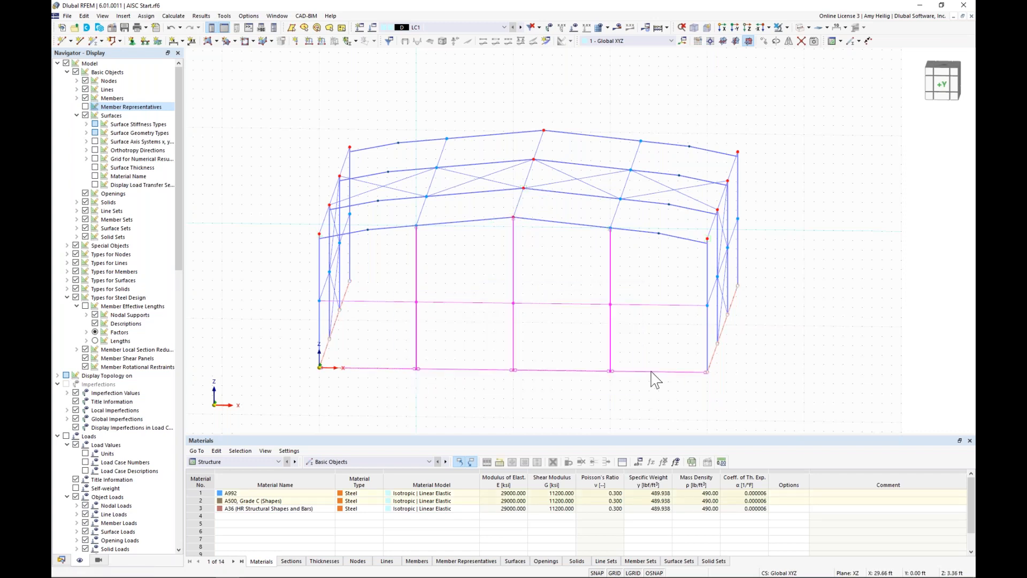
pyautogui.click(656, 400)
pyautogui.moveTo(614, 345); pyautogui.dragTo(448, 143)
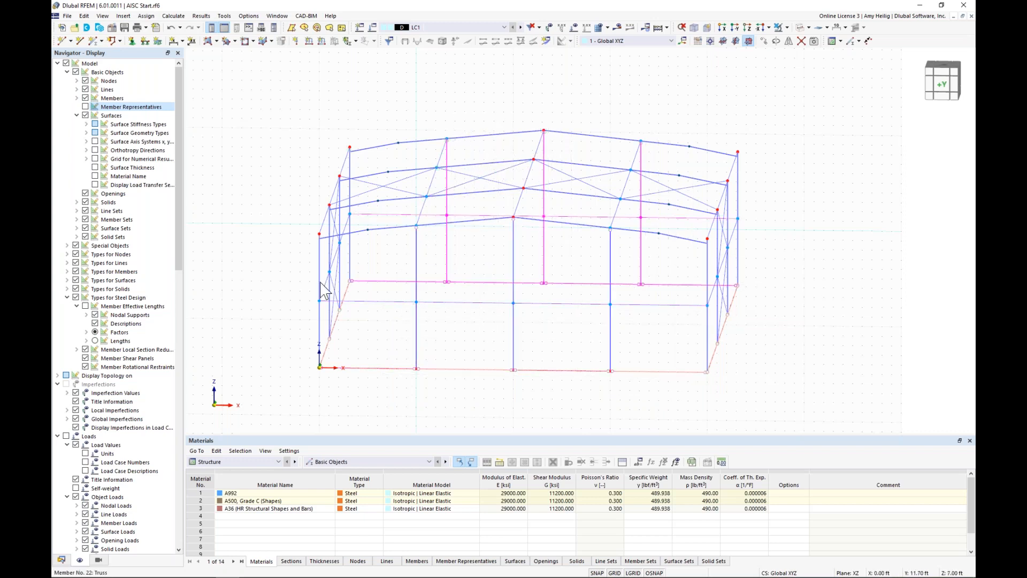
pyautogui.keyDown('ctrl'); pyautogui.moveTo(314, 288); pyautogui.dragTo(386, 292, button='middle'); pyautogui.keyUp('ctrl')
pyautogui.moveTo(643, 427); pyautogui.dragTo(643, 403, button='middle')
pyautogui.click(643, 403)
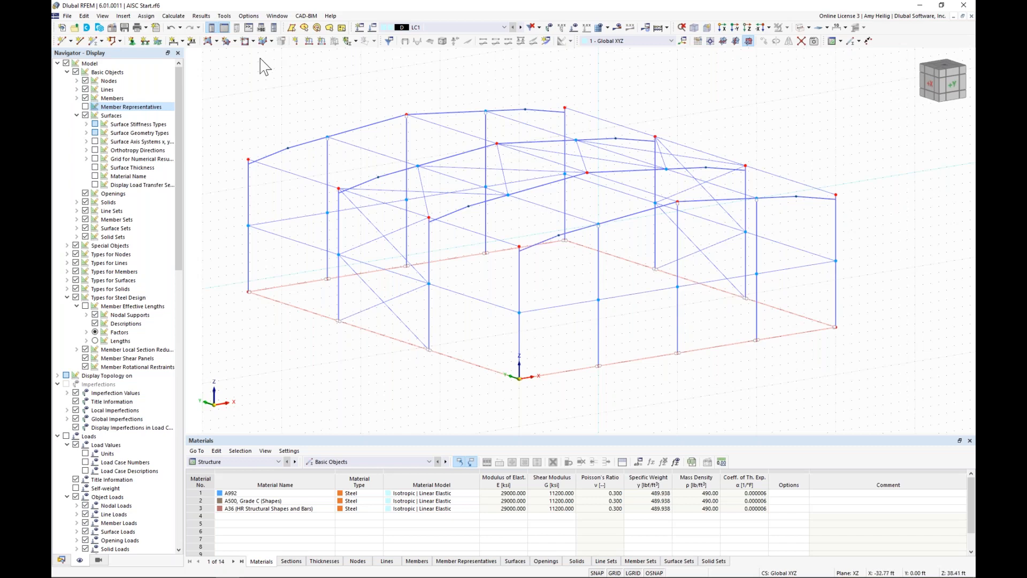
# Step: Start a new polygonal surface with the Load Transfer stiffness type
pyautogui.click(216, 41)
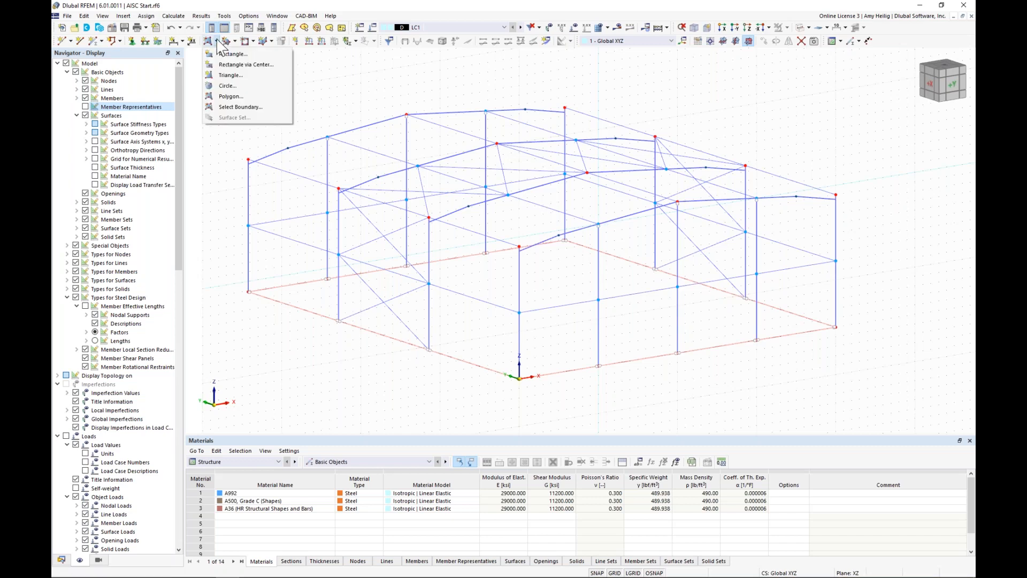
pyautogui.click(234, 98)
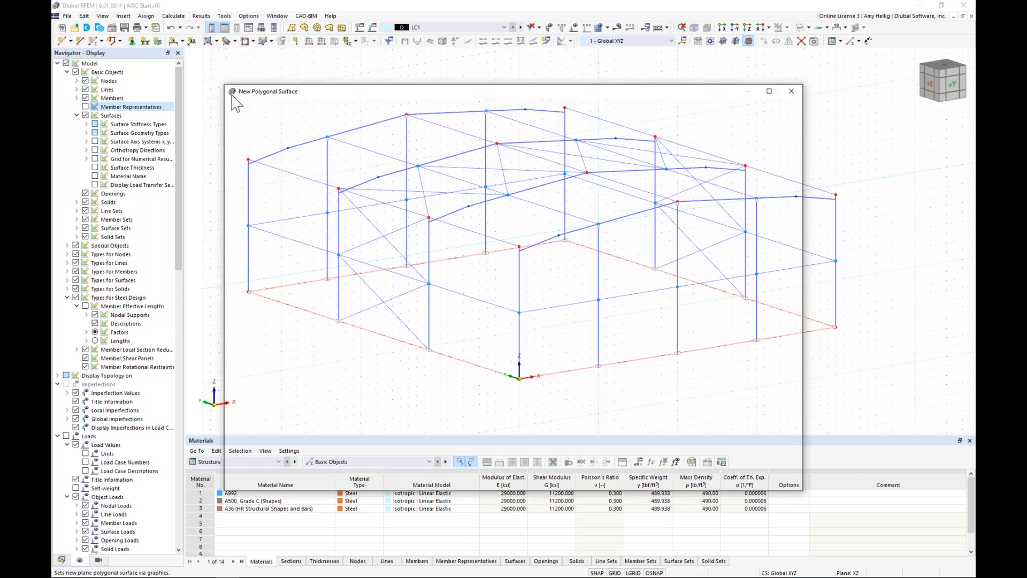
pyautogui.click(292, 161)
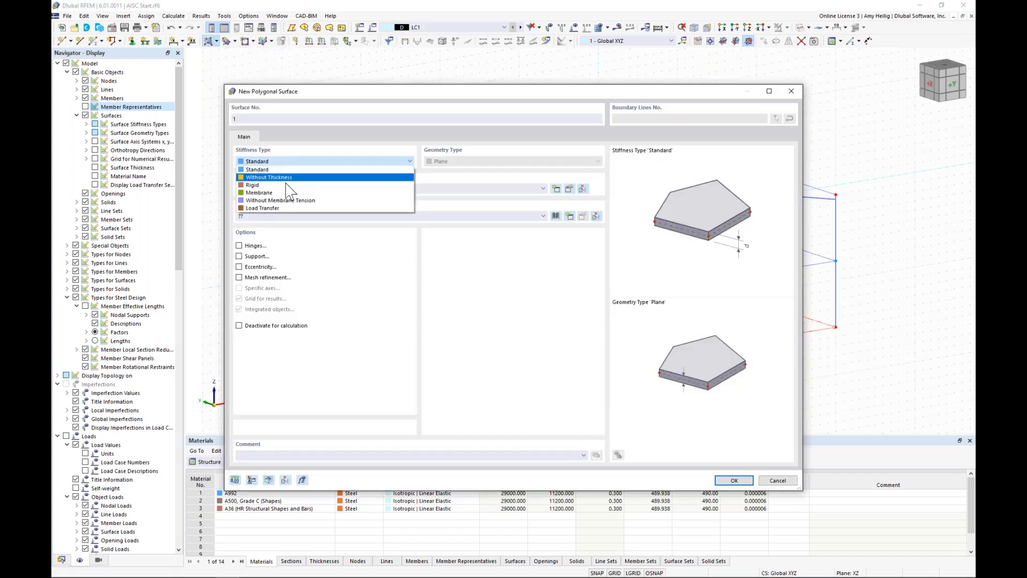
pyautogui.click(287, 208)
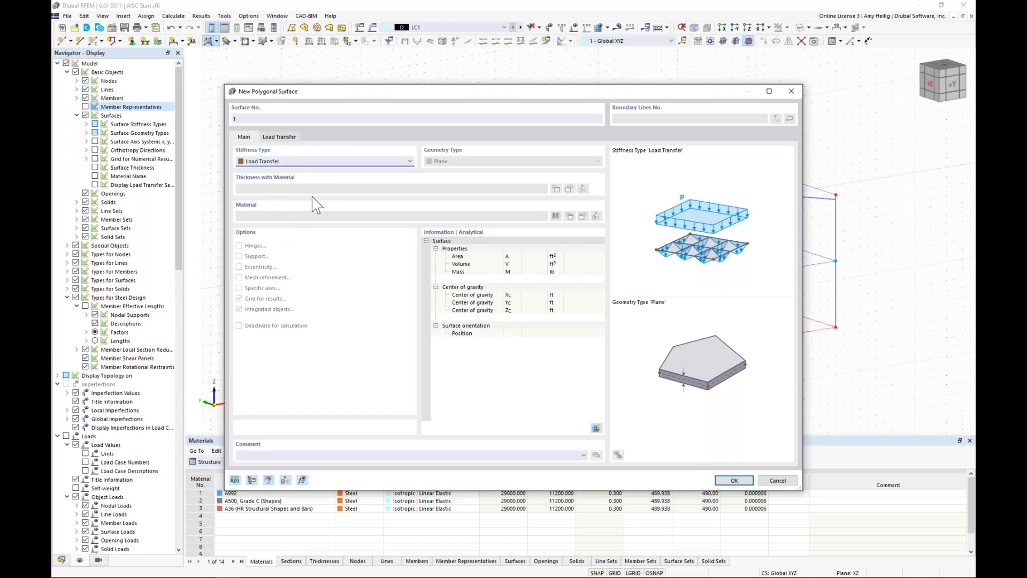
# Step: Set the load transfer direction to local x with a surface weight of 10.00 lb/ft², and accept the surface settings
pyautogui.click(291, 138)
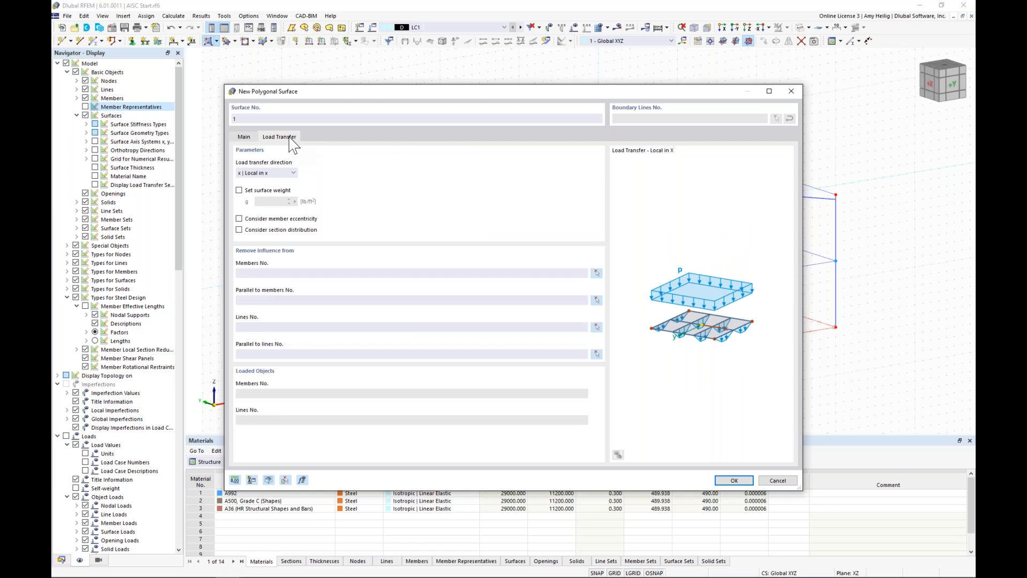
pyautogui.click(283, 174)
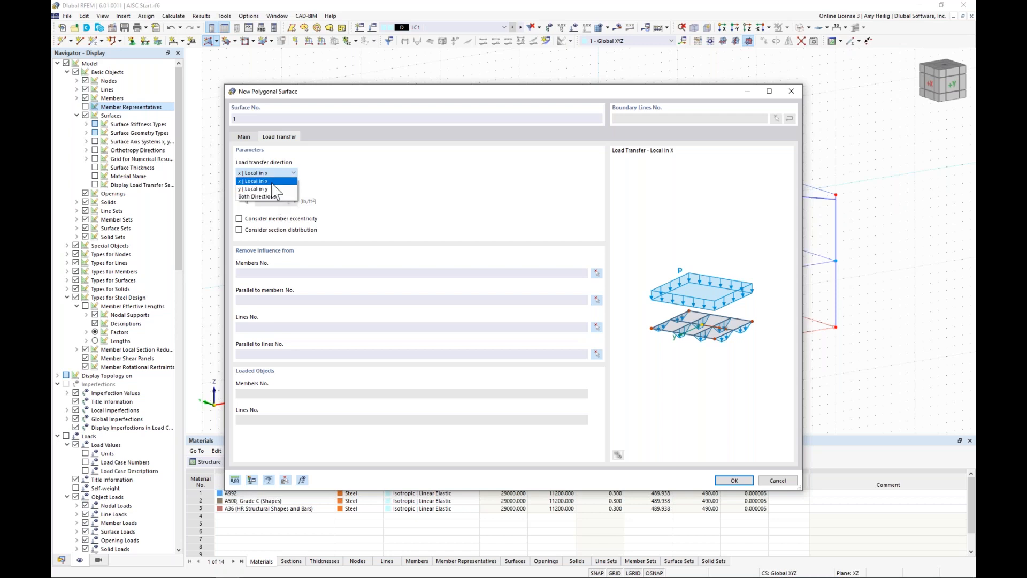
pyautogui.click(272, 182)
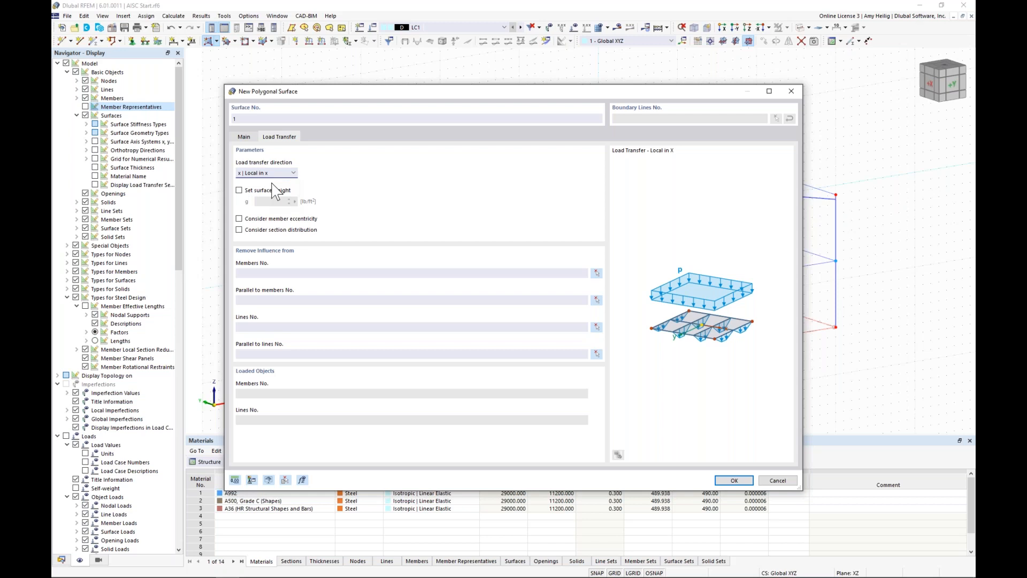
pyautogui.click(239, 191)
pyautogui.moveTo(270, 202); pyautogui.dragTo(308, 207)
pyautogui.click(734, 481)
# Step: Outline the load transfer surface over the front gable end wall at Y = 0, starting from the origin
pyautogui.click(519, 378)
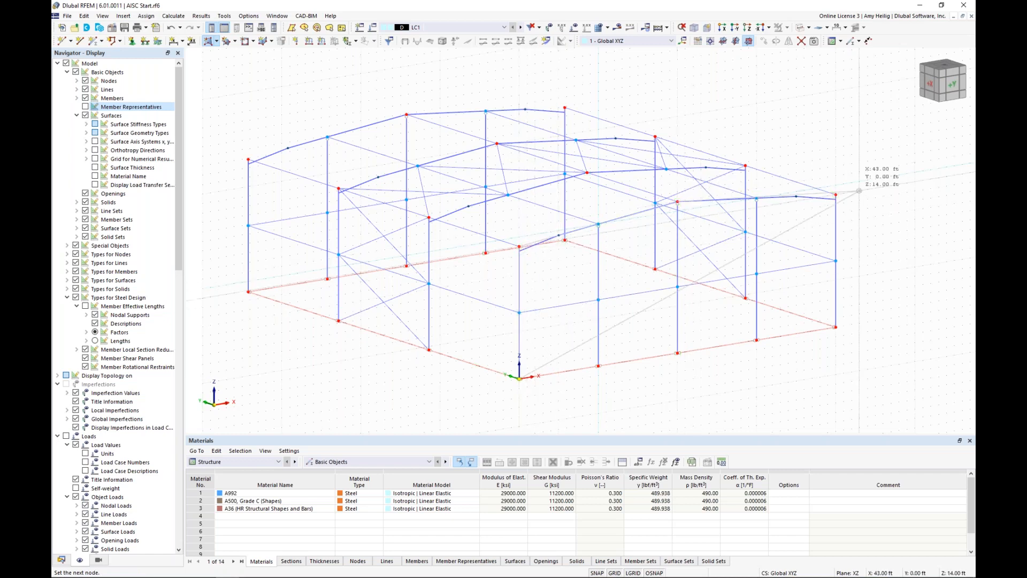
pyautogui.click(836, 327)
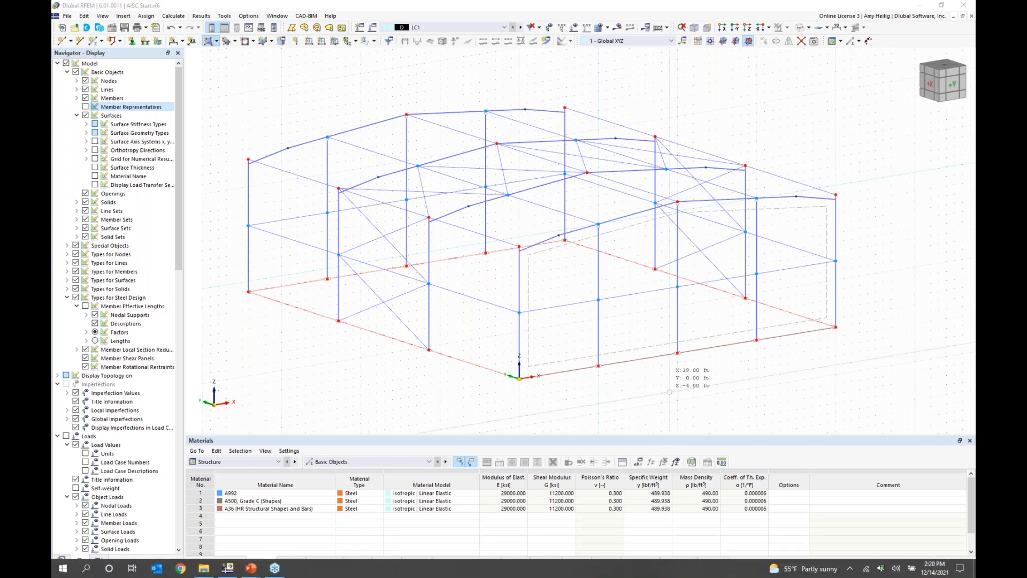
pyautogui.keyDown('ctrl'); pyautogui.moveTo(852, 352); pyautogui.dragTo(656, 363, button='middle'); pyautogui.keyUp('ctrl')
pyautogui.click(614, 573)
# Step: Outline load transfer surfaces over the long side wall at X = 40 ft and the roof slope adjoining it
pyautogui.click(443, 383)
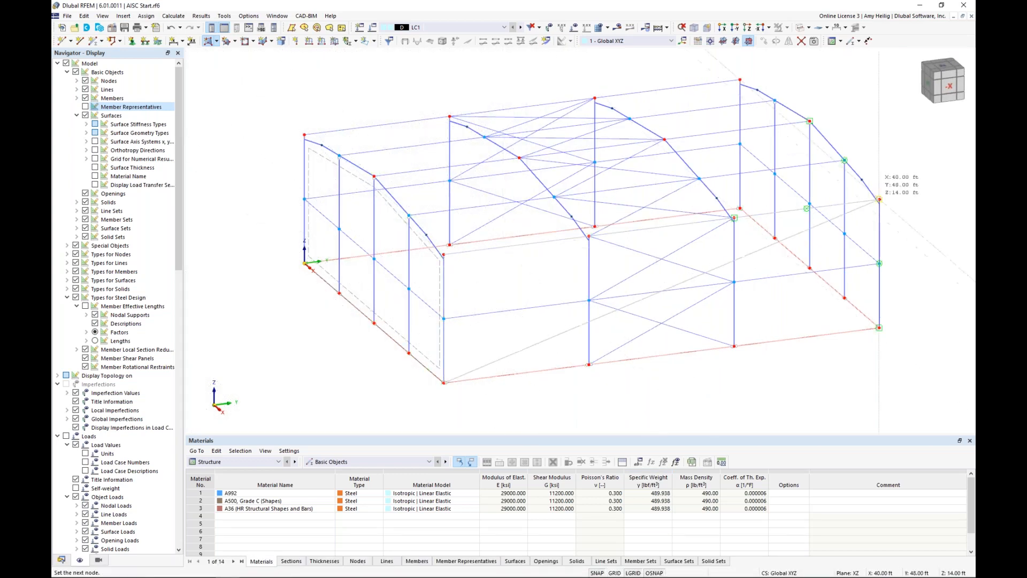
pyautogui.click(879, 327)
pyautogui.click(879, 199)
pyautogui.click(444, 255)
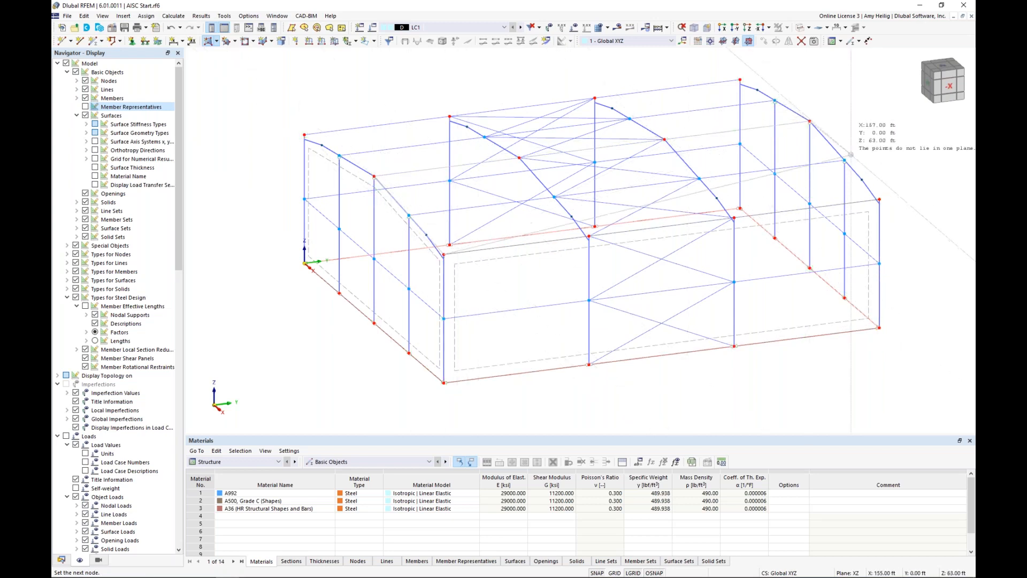
pyautogui.click(879, 199)
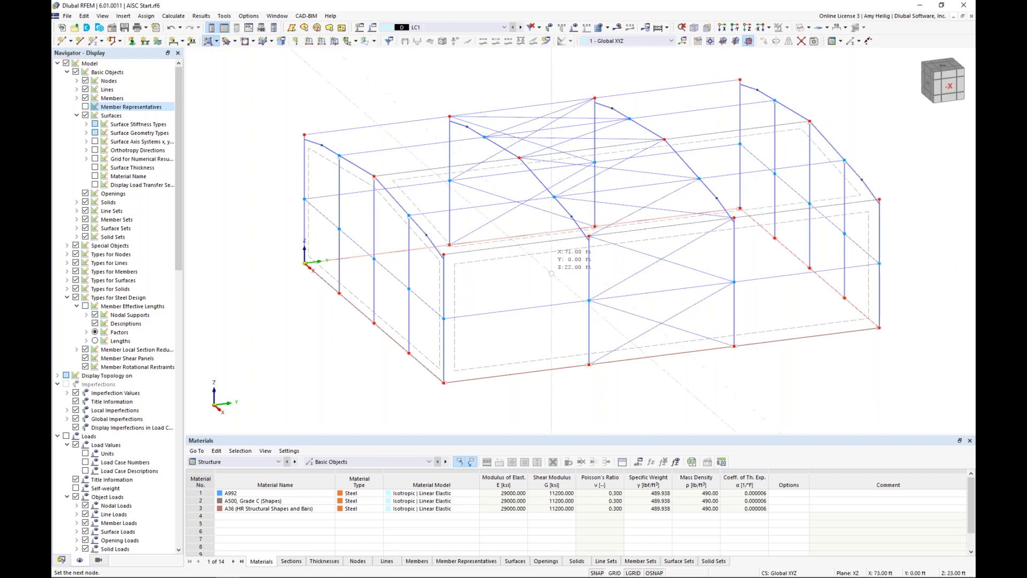
# Step: Outline load transfer surfaces over the long side wall at X = 0 and the roof slope adjoining it
pyautogui.keyDown('ctrl'); pyautogui.moveTo(391, 228); pyautogui.dragTo(663, 243, button='middle'); pyautogui.keyUp('ctrl')
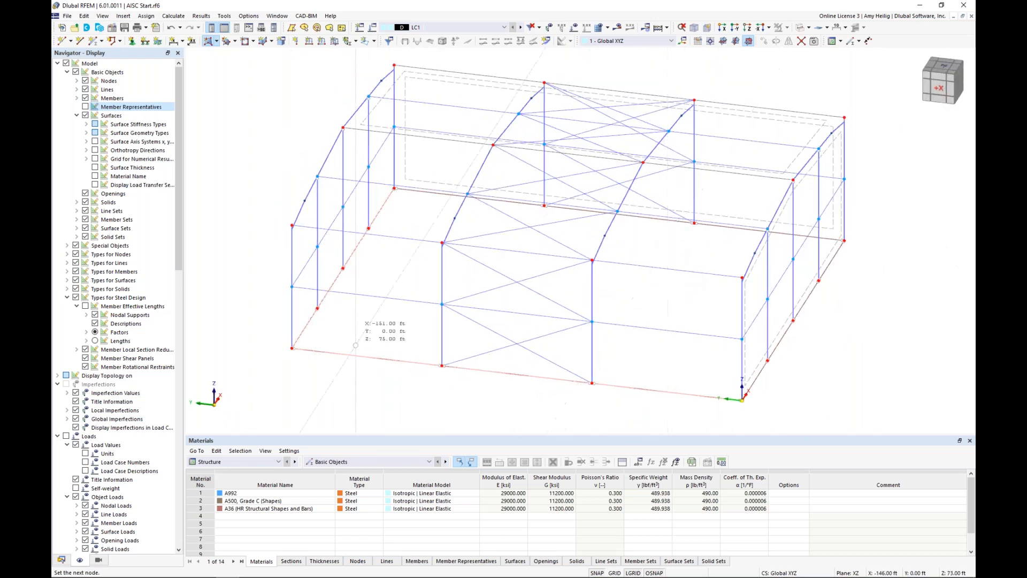
pyautogui.click(292, 348)
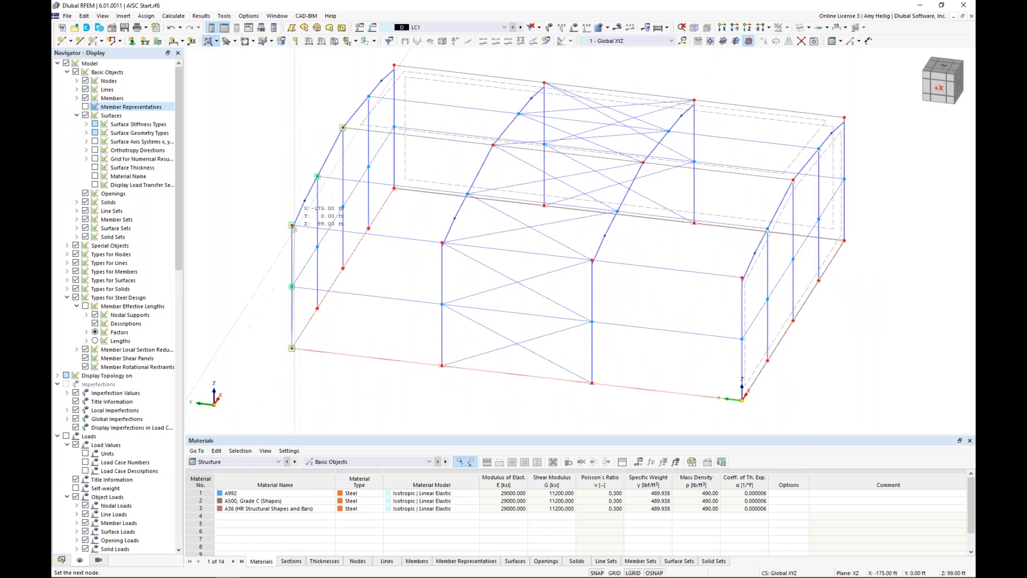
pyautogui.click(291, 225)
pyautogui.click(742, 277)
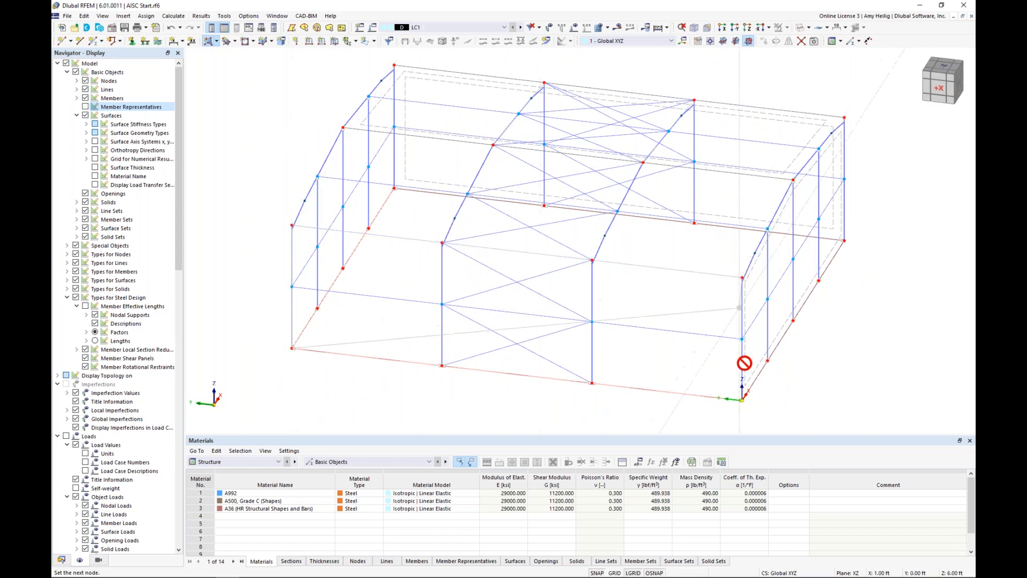
pyautogui.click(742, 399)
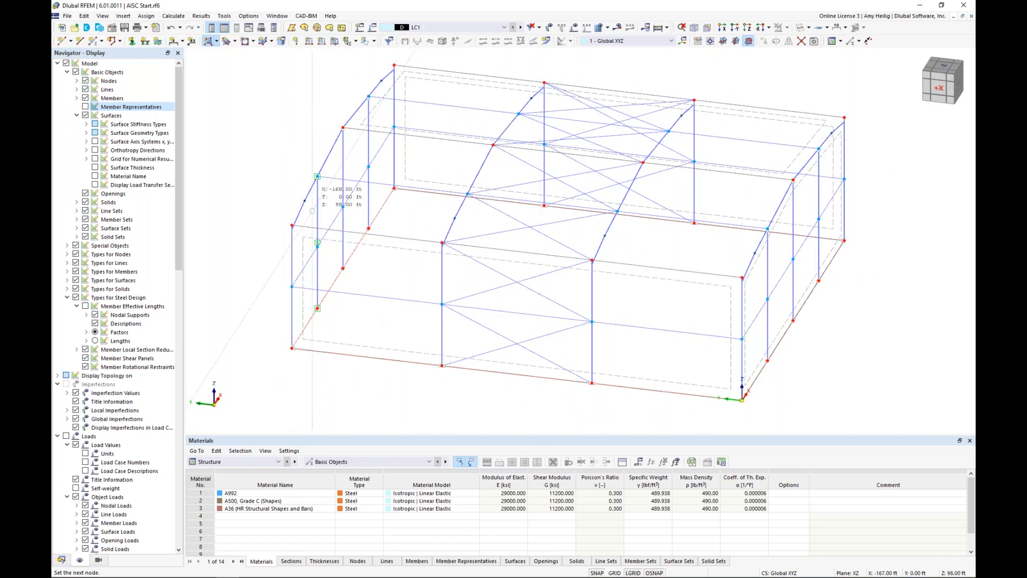
pyautogui.click(291, 225)
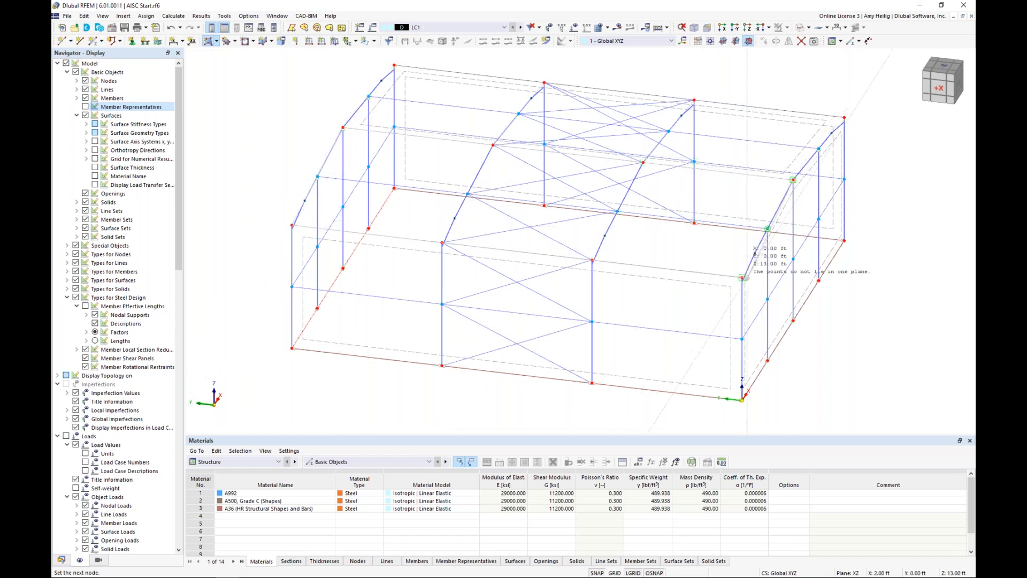
pyautogui.click(742, 277)
# Step: Outline the load transfer surface over the rear gable end wall and finish the polygonal surface command
pyautogui.keyDown('ctrl'); pyautogui.moveTo(399, 314); pyautogui.dragTo(594, 288, button='middle'); pyautogui.keyUp('ctrl')
pyautogui.click(376, 357)
pyautogui.click(570, 208)
pyautogui.click(764, 228)
pyautogui.click(764, 360)
pyautogui.press('Escape')
# Step: Display the whole building as a solid model with transparent surfaces
pyautogui.keyDown('ctrl'); pyautogui.moveTo(867, 266); pyautogui.dragTo(556, 259, button='middle'); pyautogui.keyUp('ctrl')
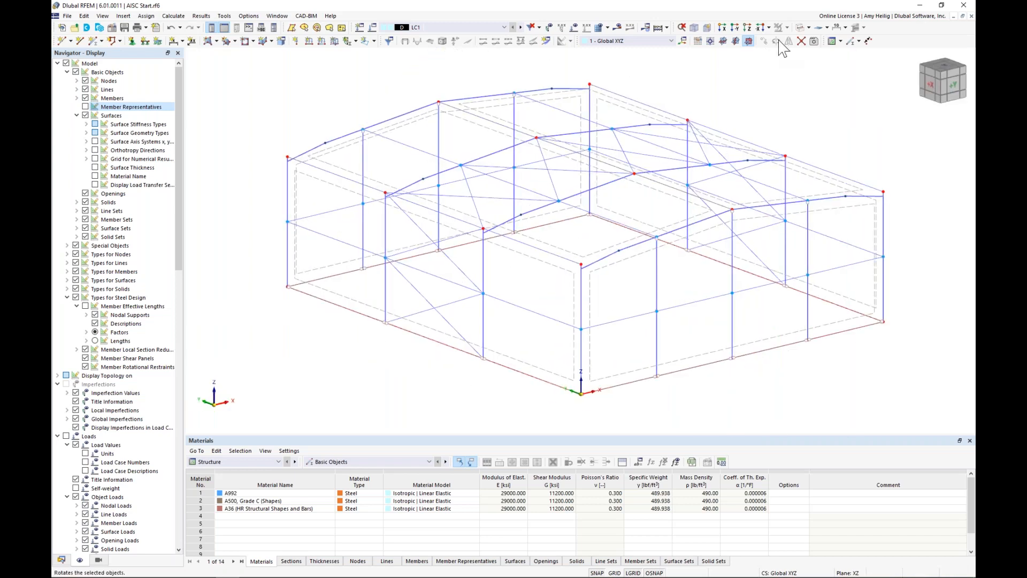
pyautogui.click(797, 29)
pyautogui.click(797, 31)
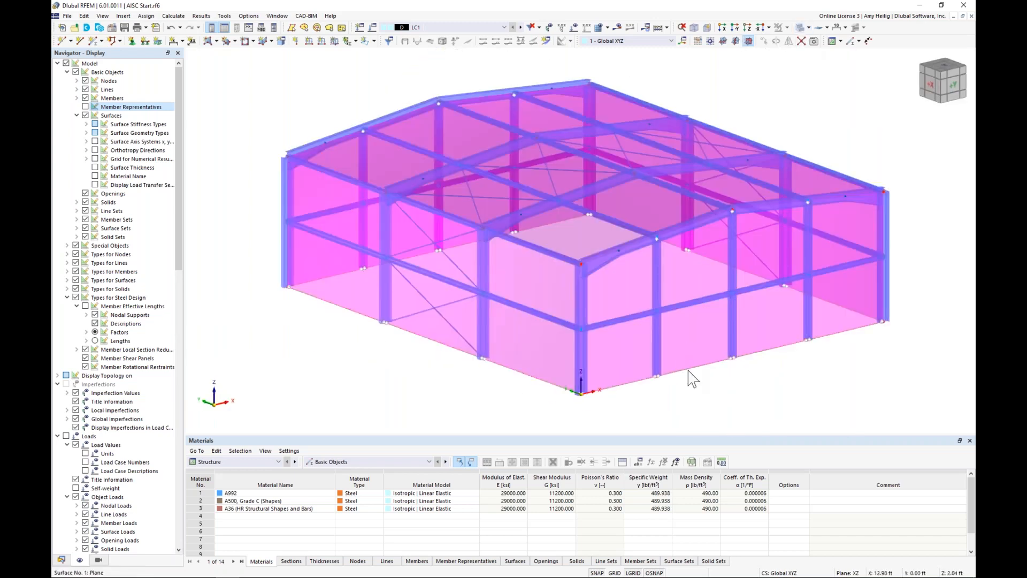
pyautogui.keyDown('ctrl'); pyautogui.moveTo(688, 374); pyautogui.dragTo(589, 348, button='middle'); pyautogui.keyUp('ctrl')
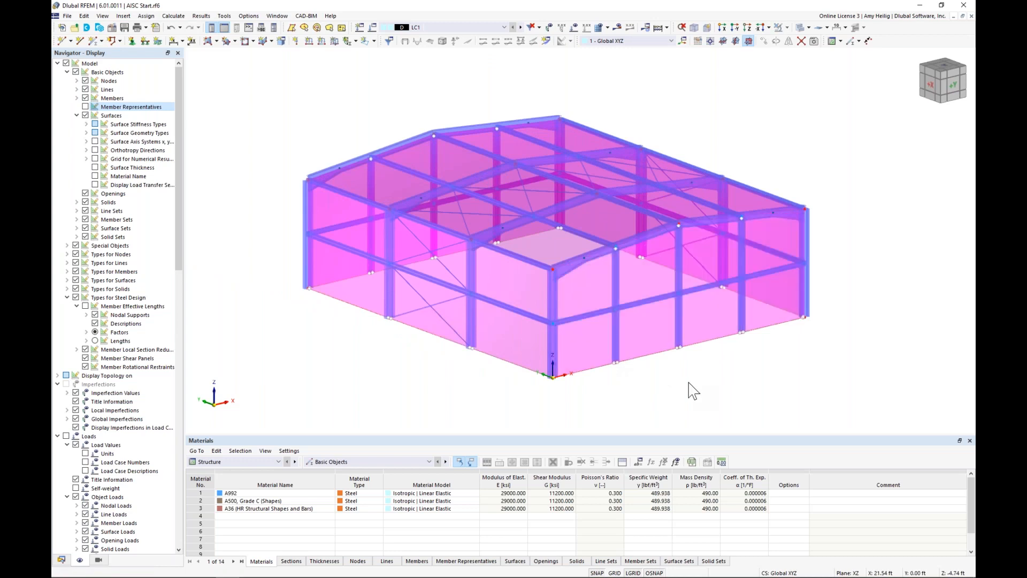
# Step: Display the local axis systems of the surfaces to check their orientation, and switch them off again
pyautogui.rightClick(591, 351)
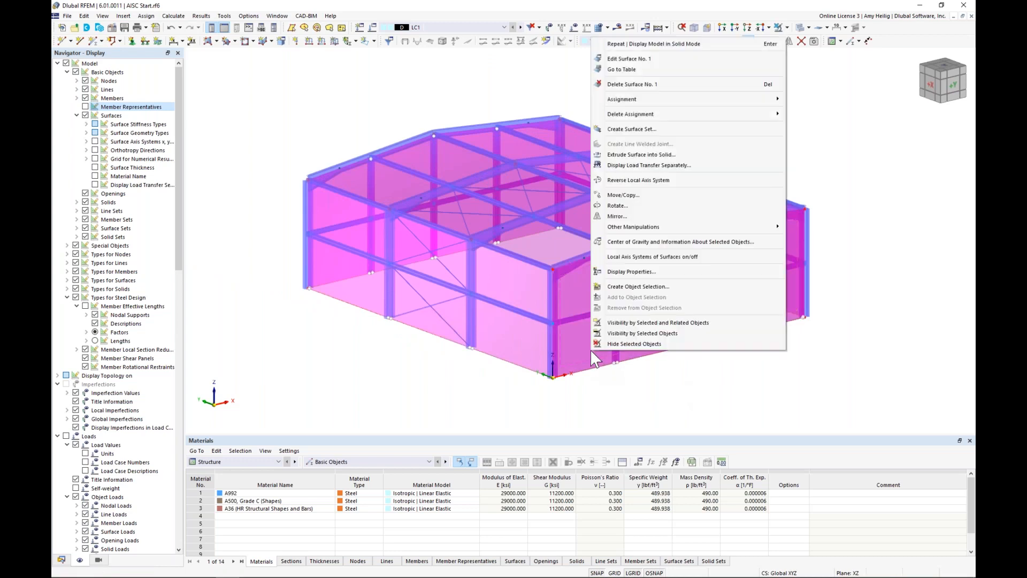
pyautogui.click(621, 257)
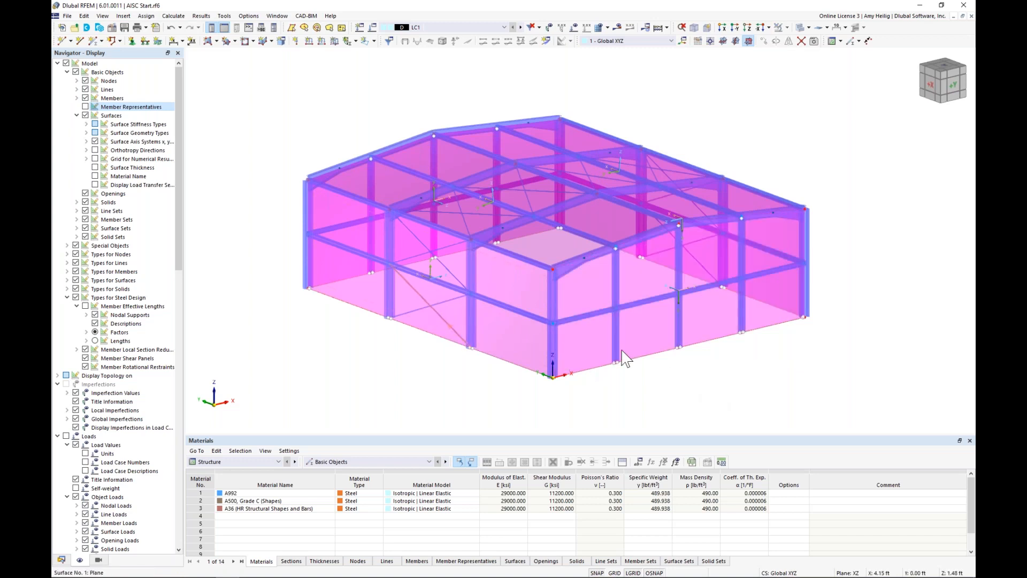
pyautogui.moveTo(807, 344)
pyautogui.keyDown('ctrl'); pyautogui.mouseDown(button='middle')
pyautogui.moveTo(646, 328)
pyautogui.moveTo(424, 328)
pyautogui.moveTo(491, 353)
pyautogui.moveTo(539, 355)
pyautogui.moveTo(747, 348)
pyautogui.moveTo(805, 329)
pyautogui.mouseUp(button='middle'); pyautogui.keyUp('ctrl')
pyautogui.click(573, 329)
pyautogui.rightClick(573, 328)
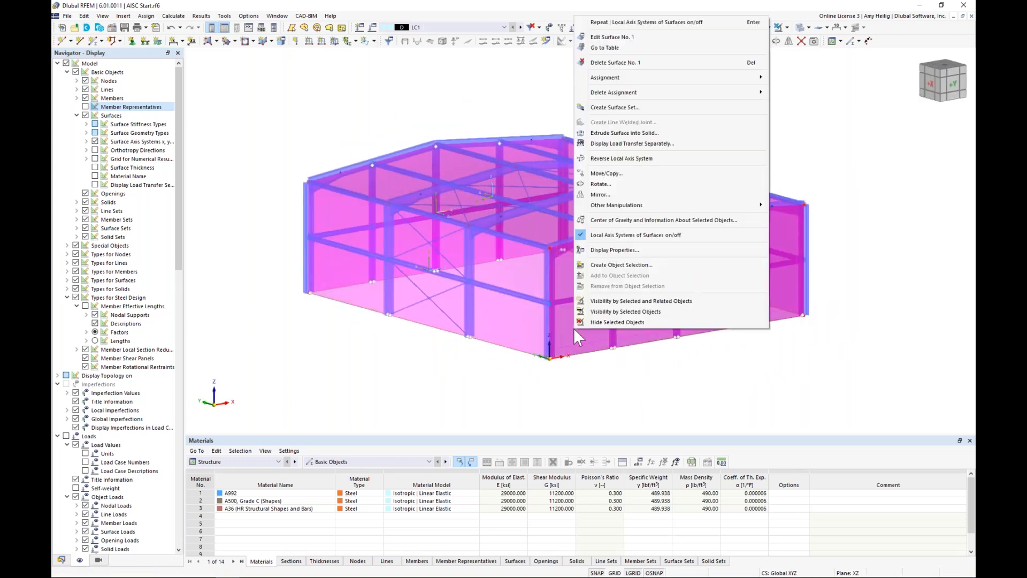
pyautogui.click(590, 235)
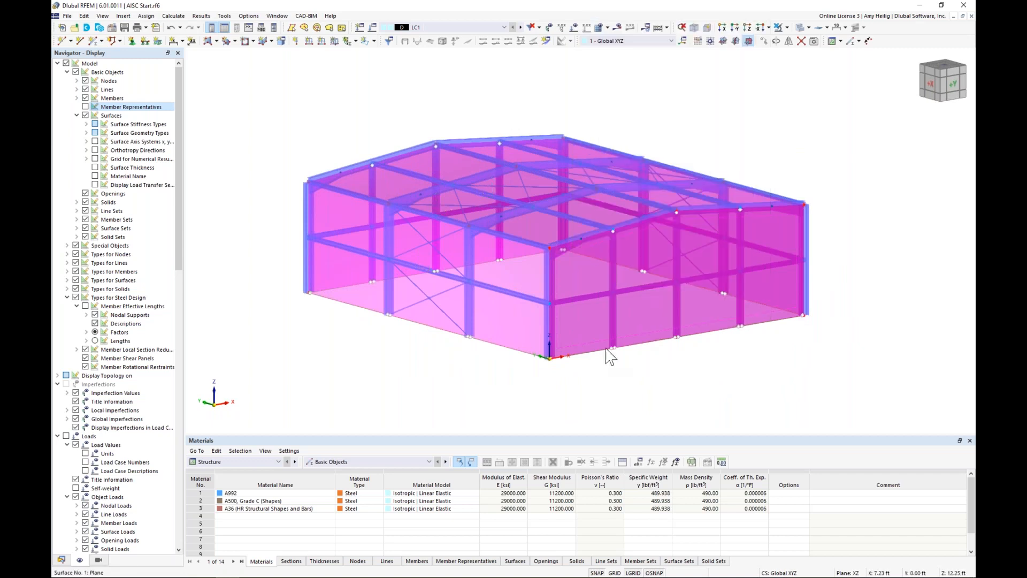
pyautogui.click(649, 381)
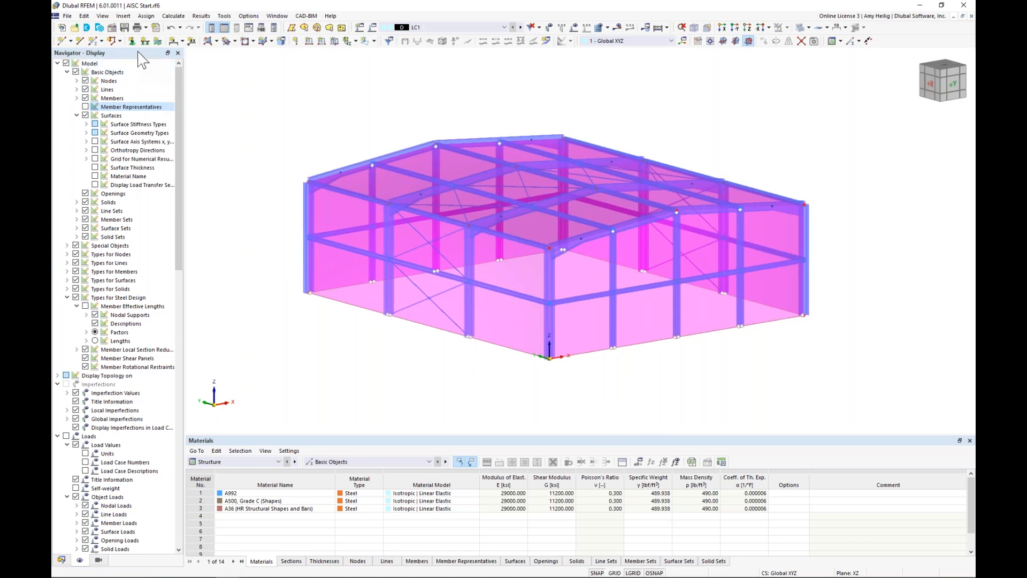
# Step: Open the nodal support assignment and review the predefined support types and the support conditions of a new nodal support
pyautogui.click(131, 44)
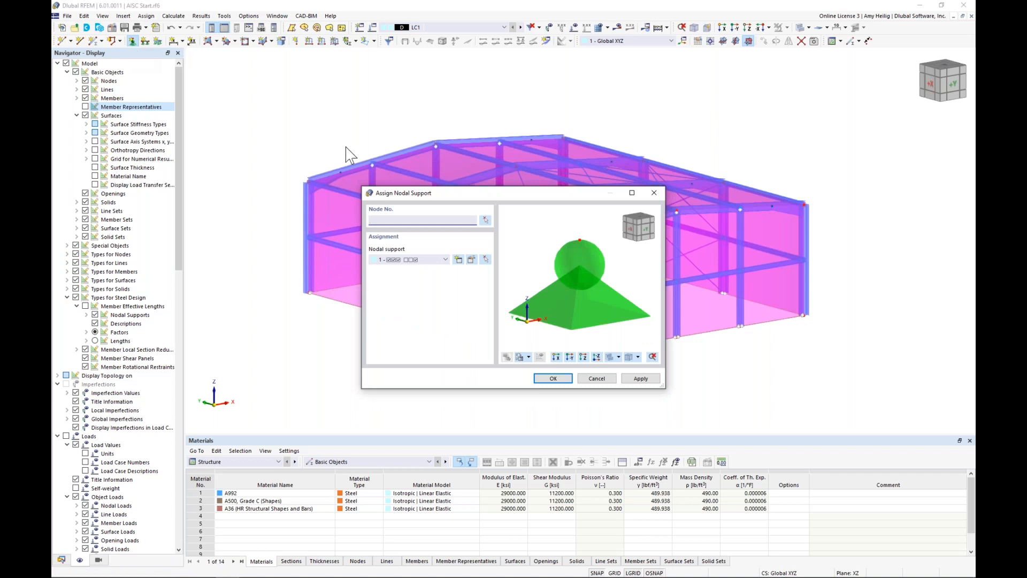
pyautogui.click(416, 261)
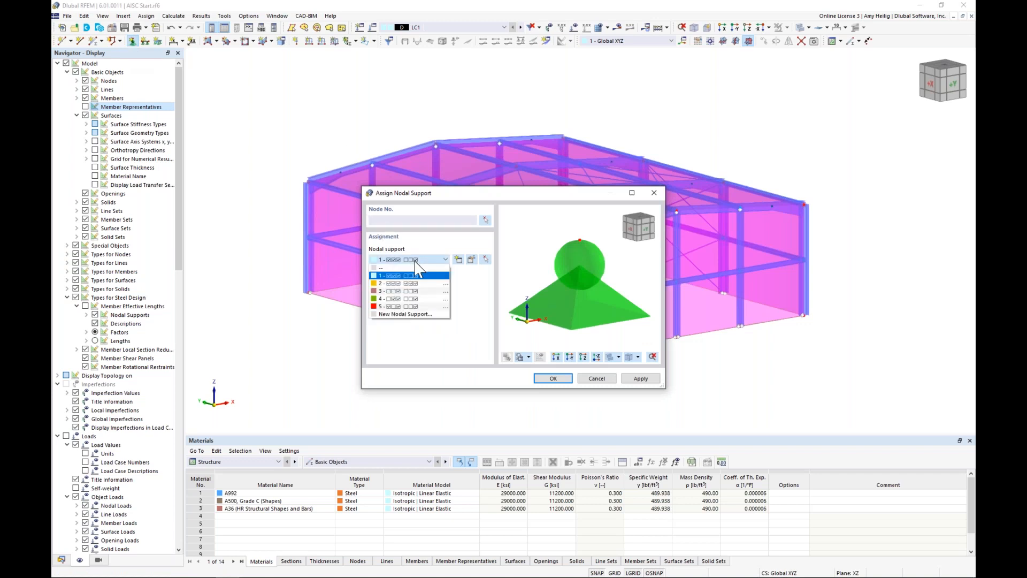
pyautogui.click(417, 283)
pyautogui.click(416, 261)
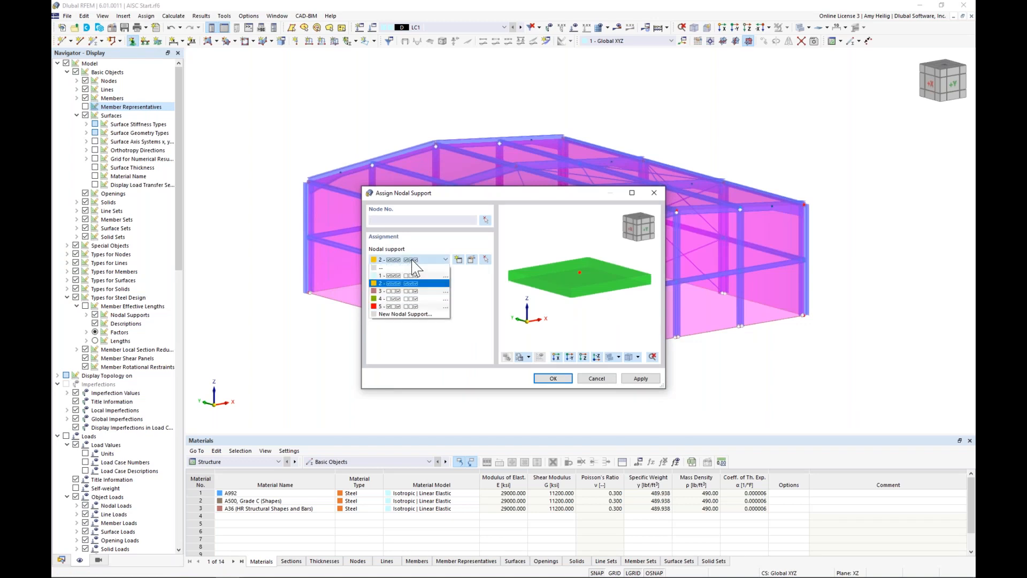
pyautogui.click(415, 299)
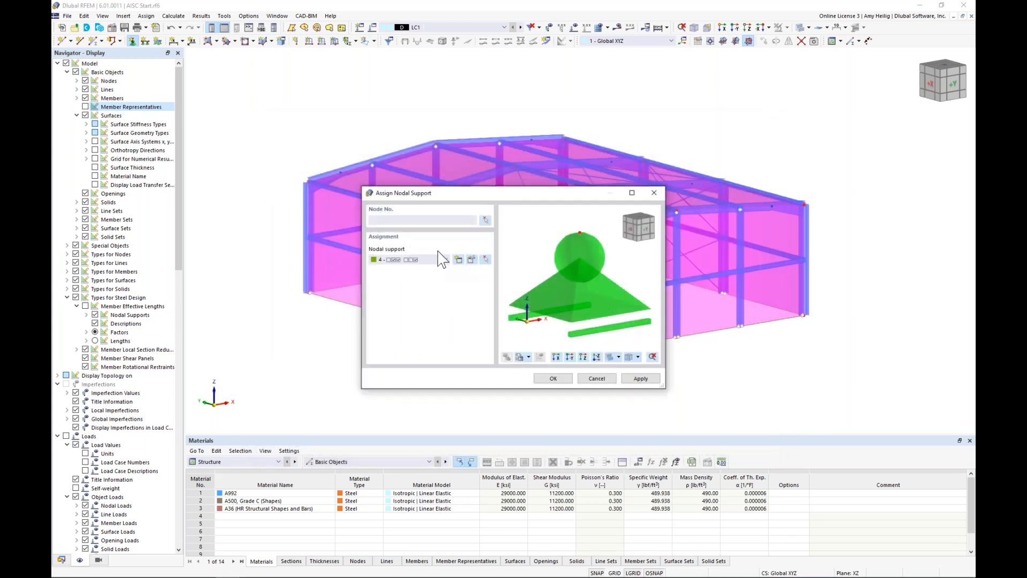
pyautogui.click(442, 259)
pyautogui.click(435, 268)
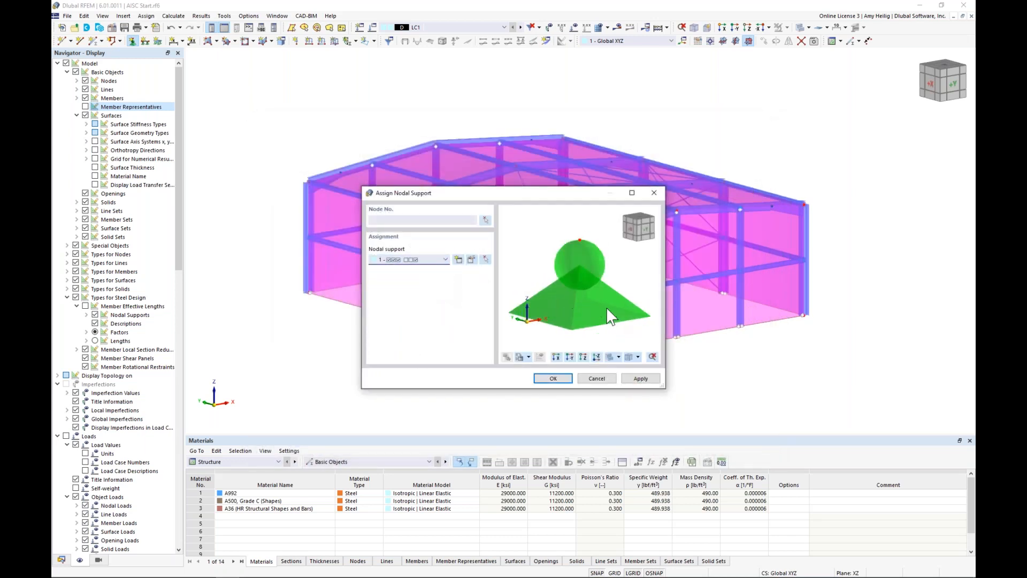
# Step: Assign nodal support type 1 to all column base nodes of the building
pyautogui.click(553, 378)
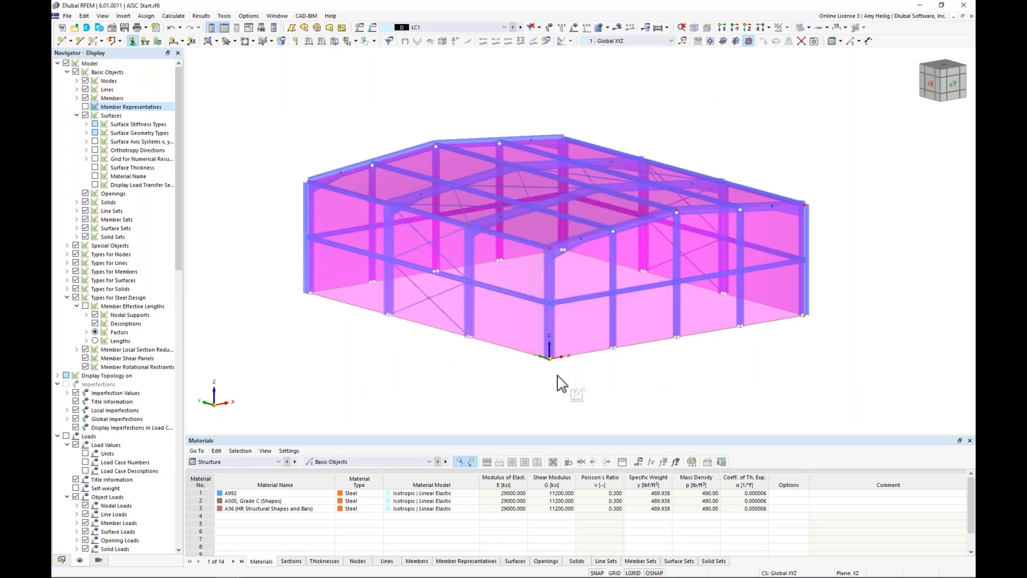
pyautogui.keyDown('ctrl'); pyautogui.moveTo(570, 382); pyautogui.dragTo(534, 355, button='middle'); pyautogui.keyUp('ctrl')
pyautogui.moveTo(329, 295); pyautogui.dragTo(774, 364)
pyautogui.keyDown('ctrl'); pyautogui.moveTo(587, 351); pyautogui.dragTo(595, 393, button='middle'); pyautogui.keyUp('ctrl')
pyautogui.moveTo(740, 389); pyautogui.dragTo(722, 382, button='middle')
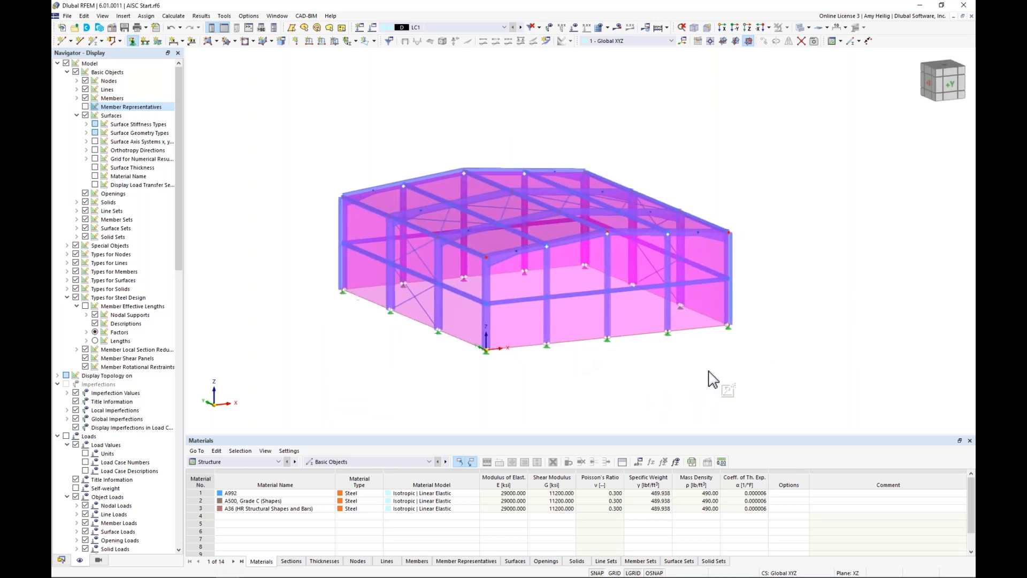
# Step: Enlarge the display size of the nodal support symbols
pyautogui.rightClick(730, 332)
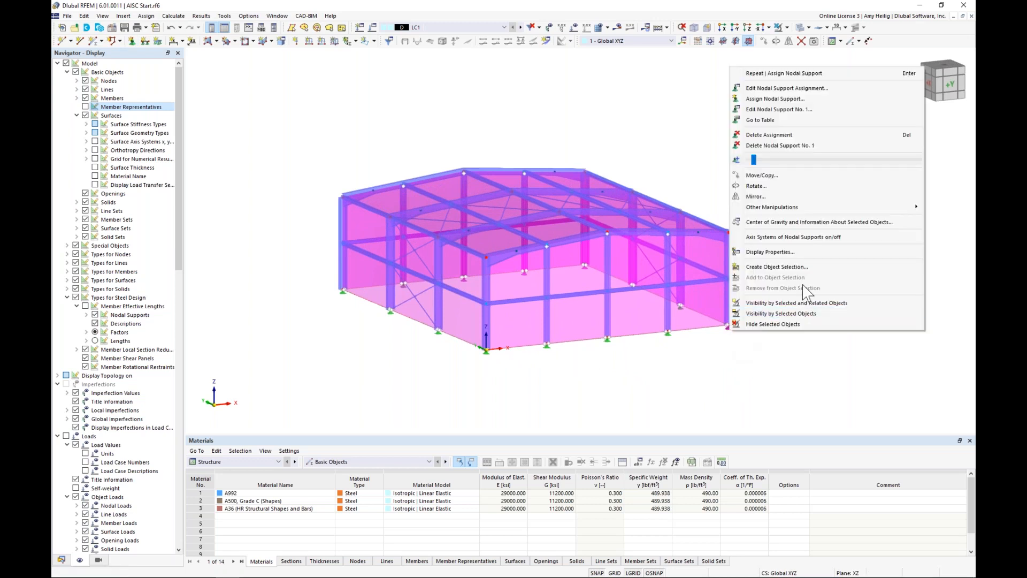
pyautogui.moveTo(754, 160); pyautogui.dragTo(783, 163)
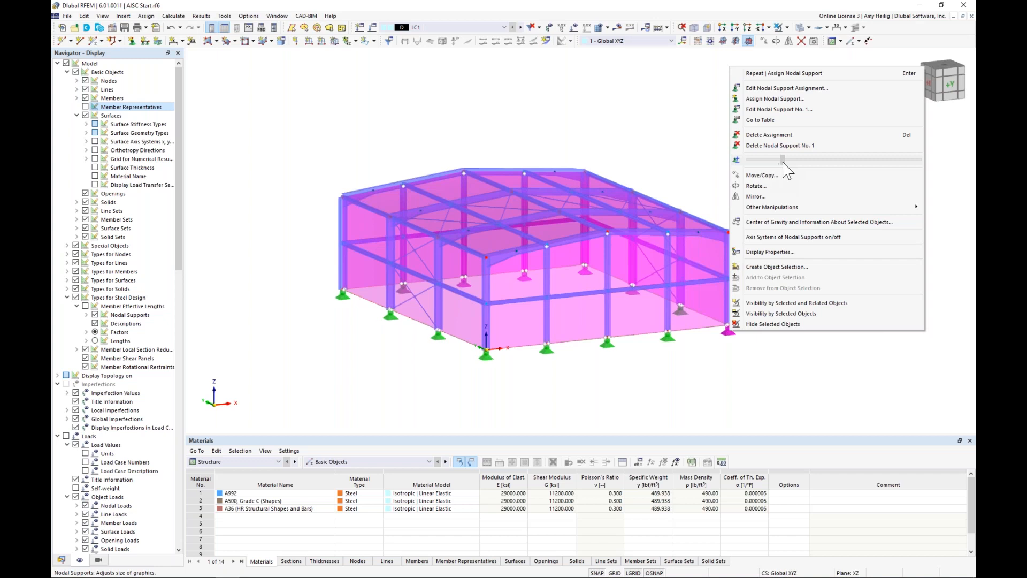
pyautogui.click(760, 428)
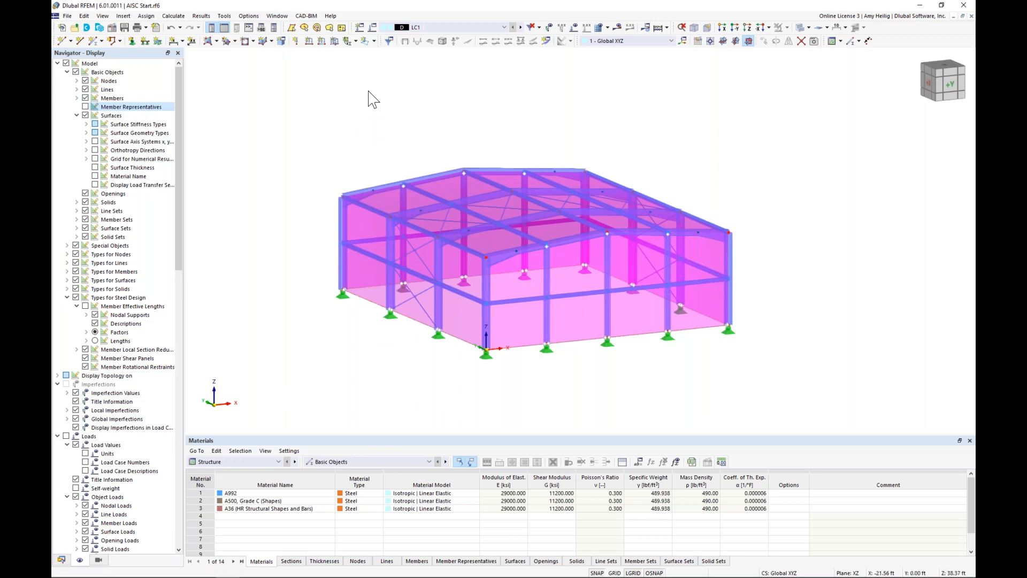
# Step: Name load case LC1 "Dead" and keep its action category as Dead load
pyautogui.click(374, 30)
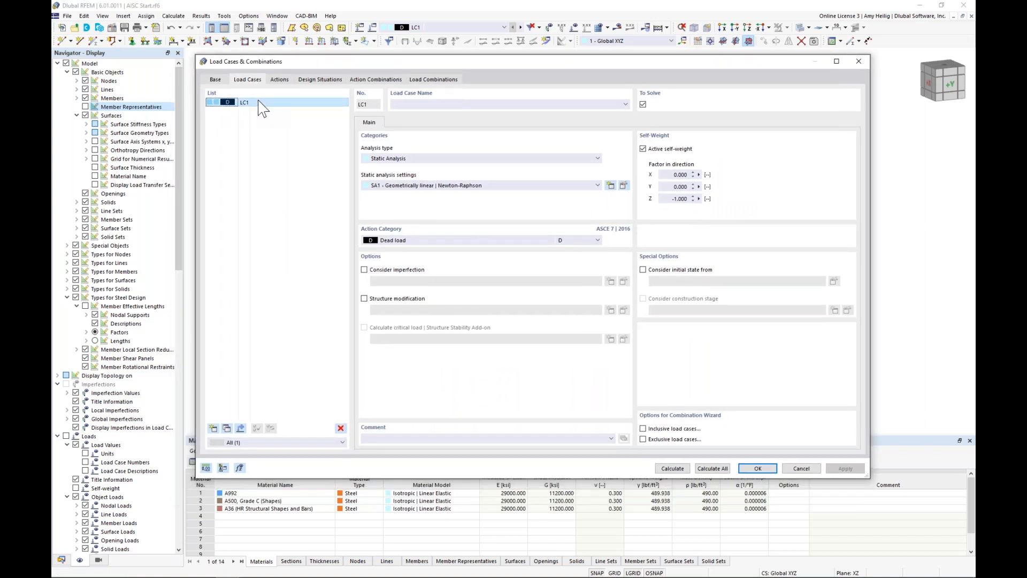
pyautogui.click(400, 105)
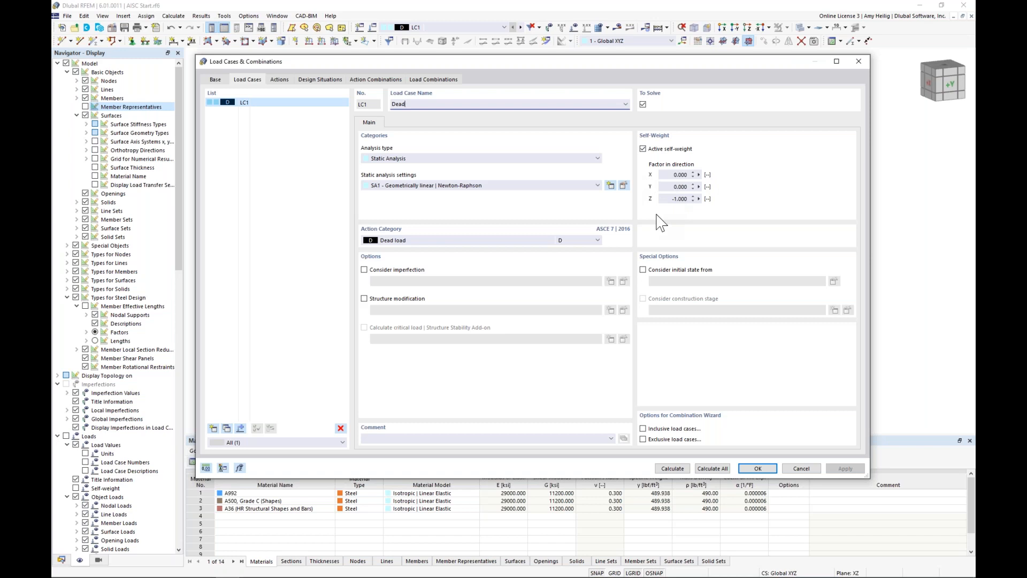
pyautogui.click(423, 242)
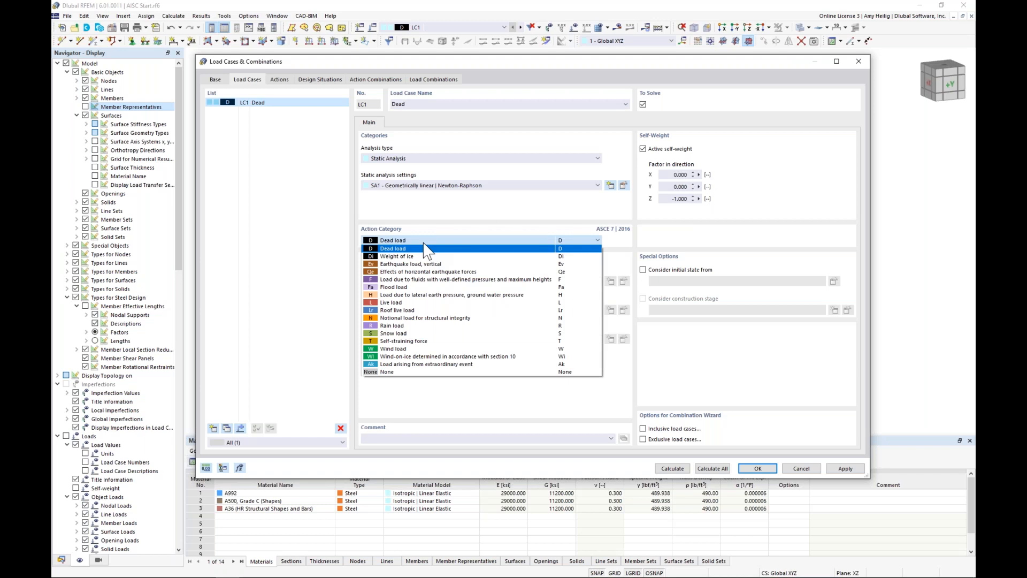
pyautogui.click(454, 216)
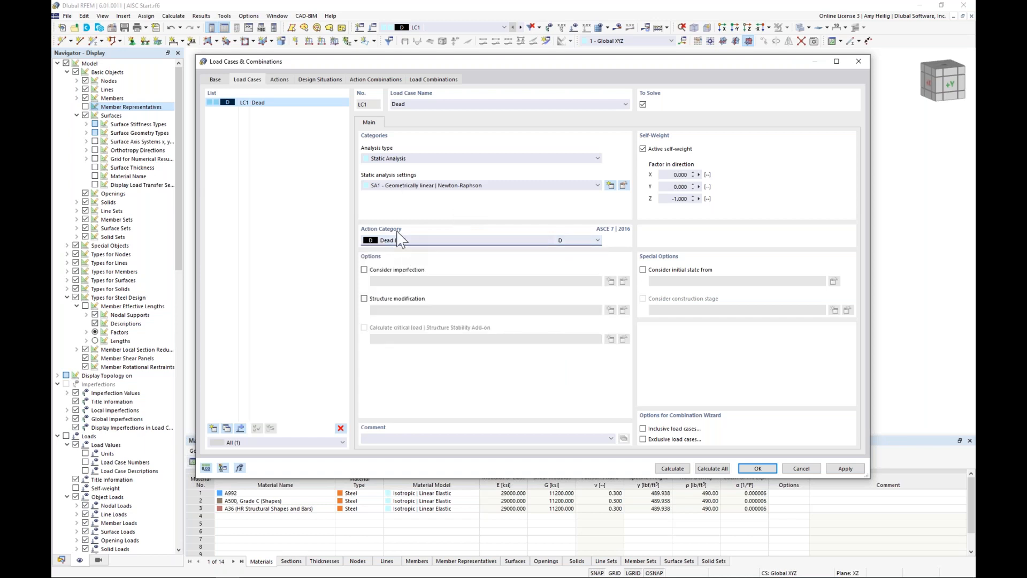
# Step: Add load case LC2 named "Snow" with the action category Snow load
pyautogui.click(214, 428)
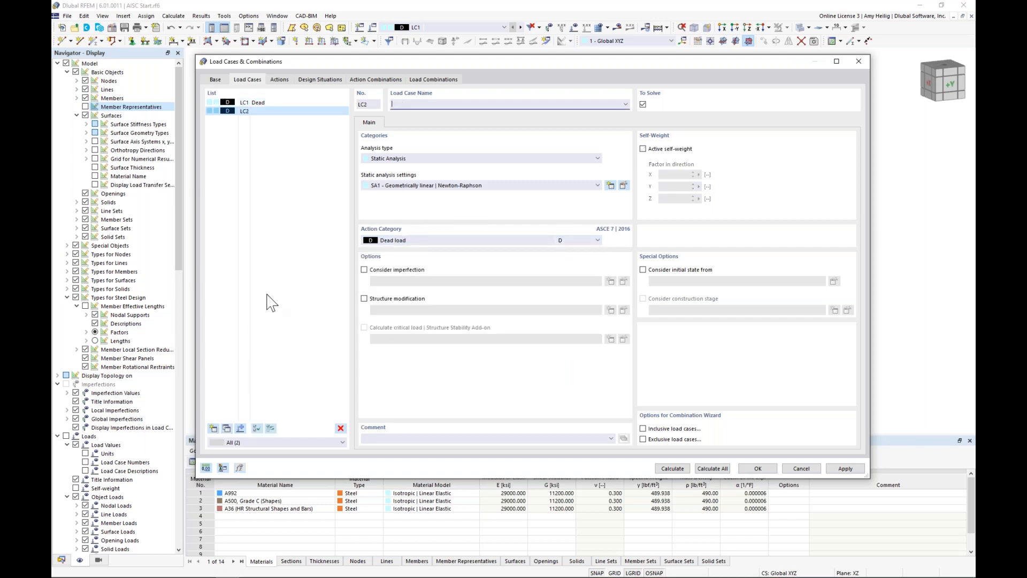
pyautogui.click(402, 104)
pyautogui.click(429, 240)
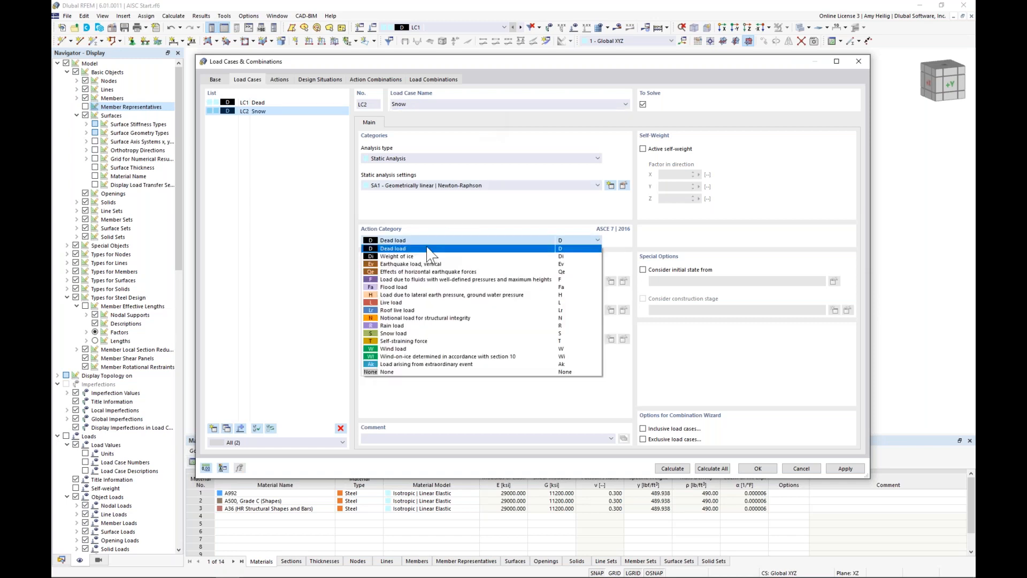
pyautogui.click(430, 333)
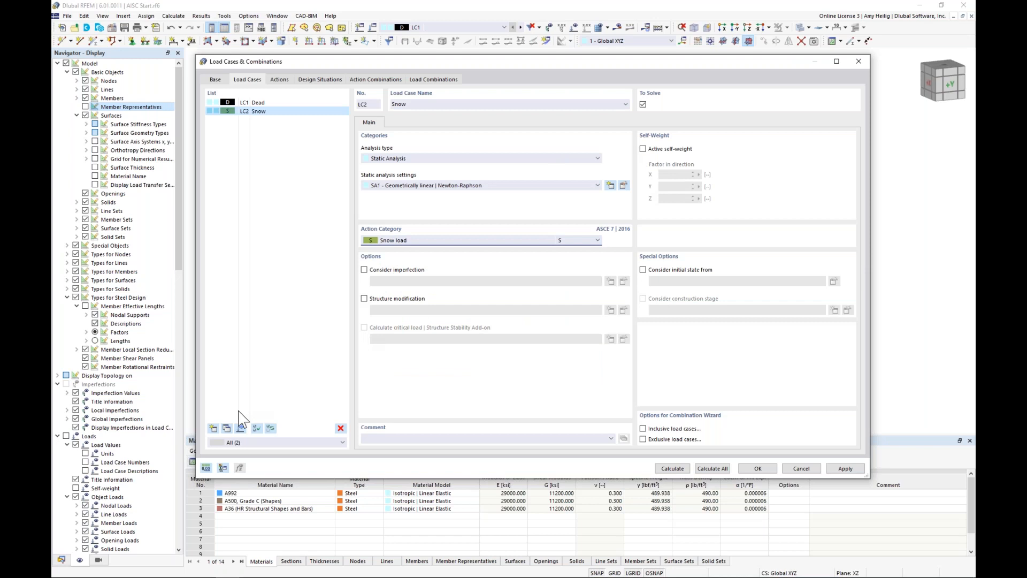
# Step: Add load case LC3 named "Wind +X" with the action category Wind load and accept the load cases
pyautogui.click(214, 428)
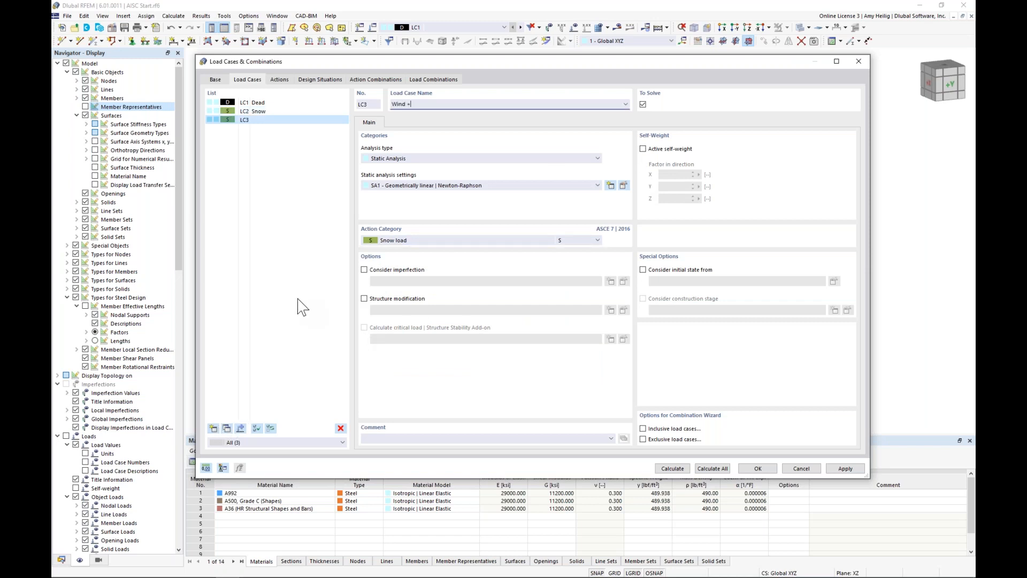
pyautogui.click(393, 240)
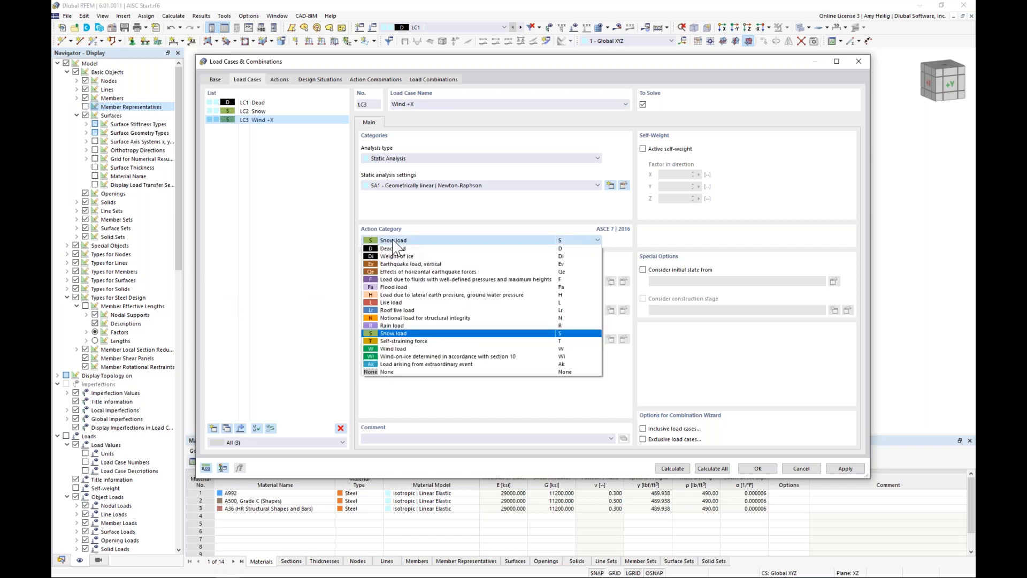
pyautogui.click(395, 348)
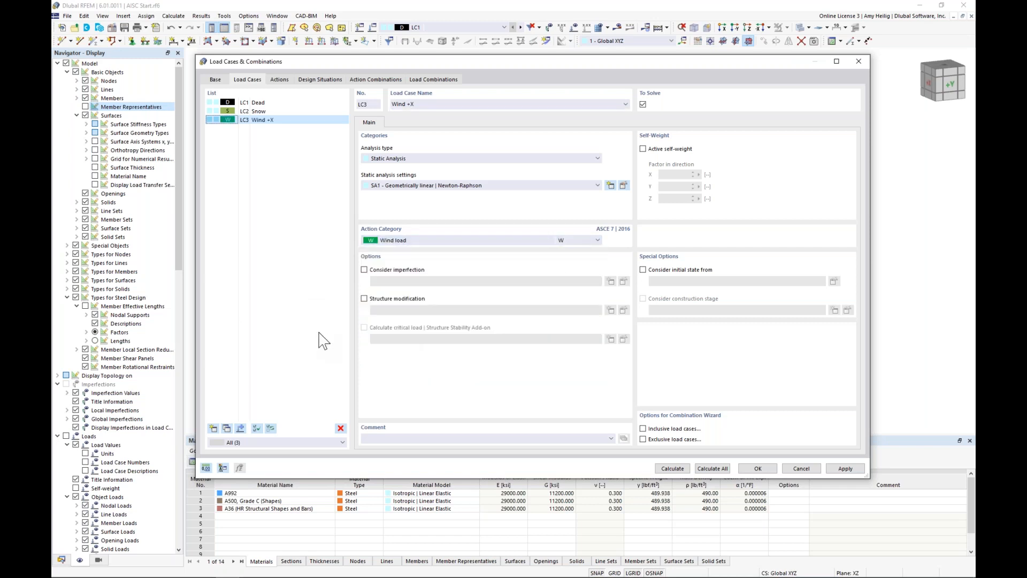
pyautogui.click(756, 469)
# Step: Make load case LC1 Dead the active one and display the building as a wireframe
pyautogui.click(468, 27)
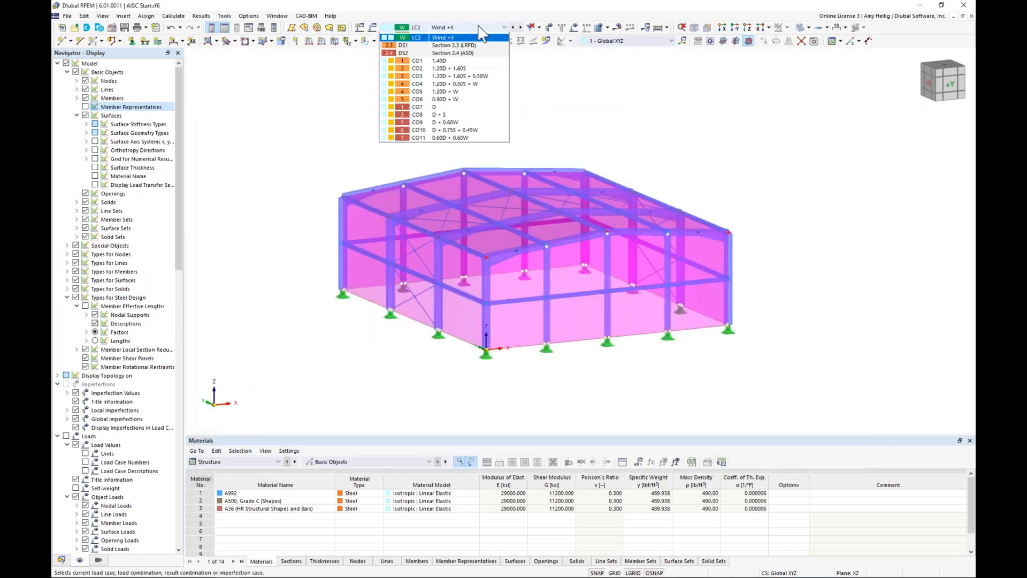
pyautogui.click(470, 37)
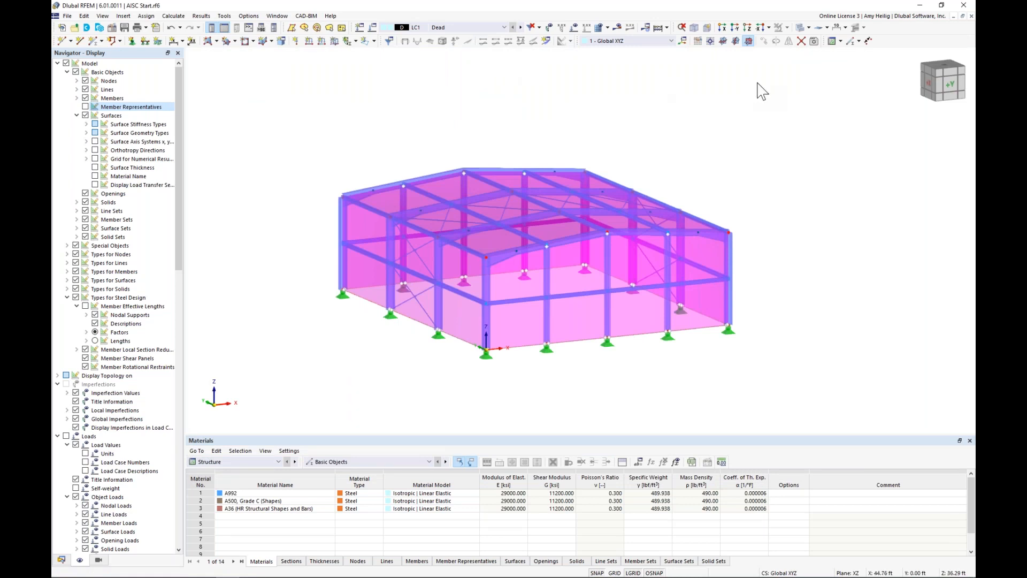
pyautogui.click(800, 29)
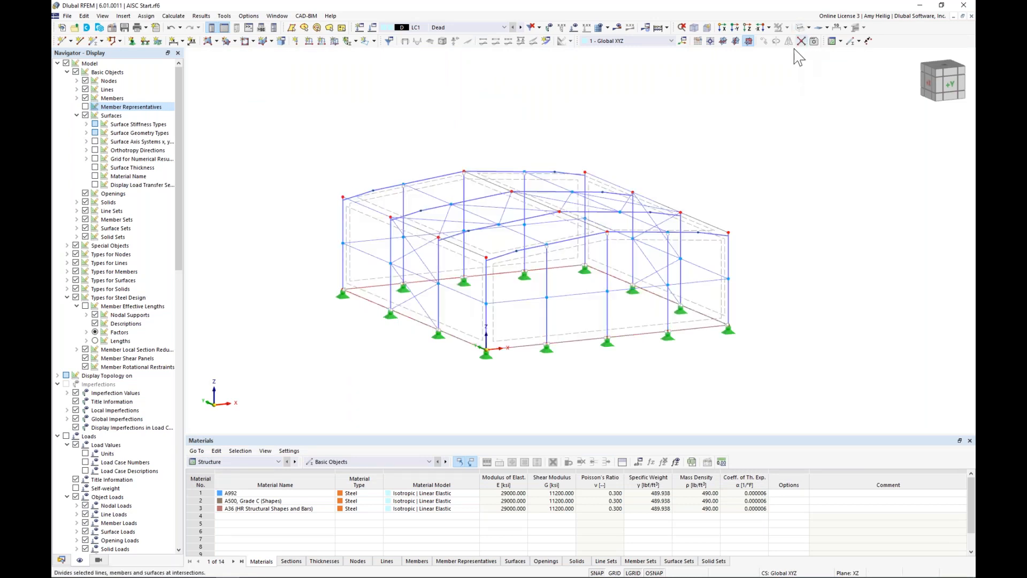
pyautogui.keyDown('ctrl'); pyautogui.moveTo(738, 212); pyautogui.dragTo(736, 176, button='middle'); pyautogui.keyUp('ctrl')
pyautogui.scroll(2, 729, 213)
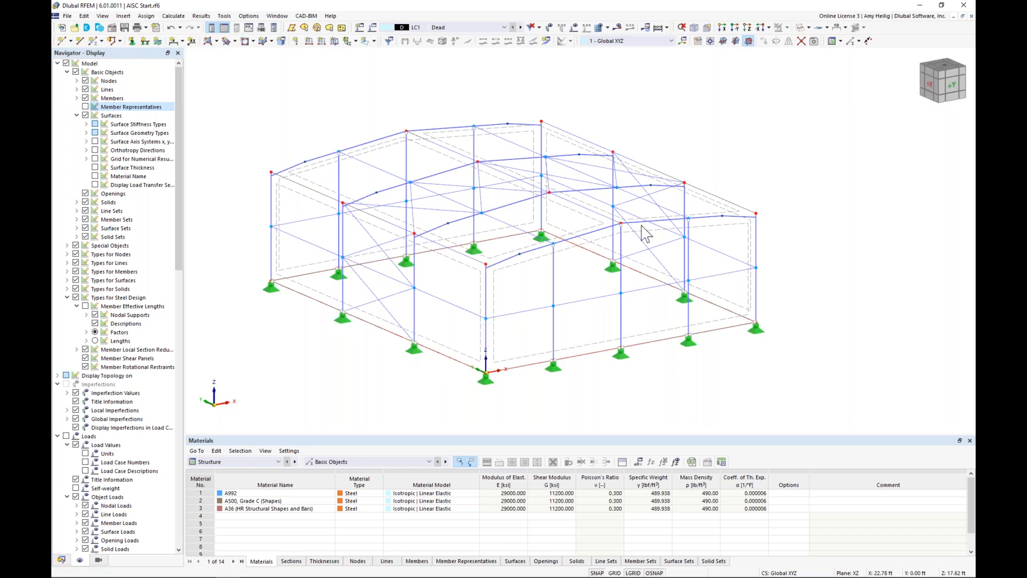
# Step: Isolate the tension members through the generated visibilities by member type
pyautogui.click(100, 559)
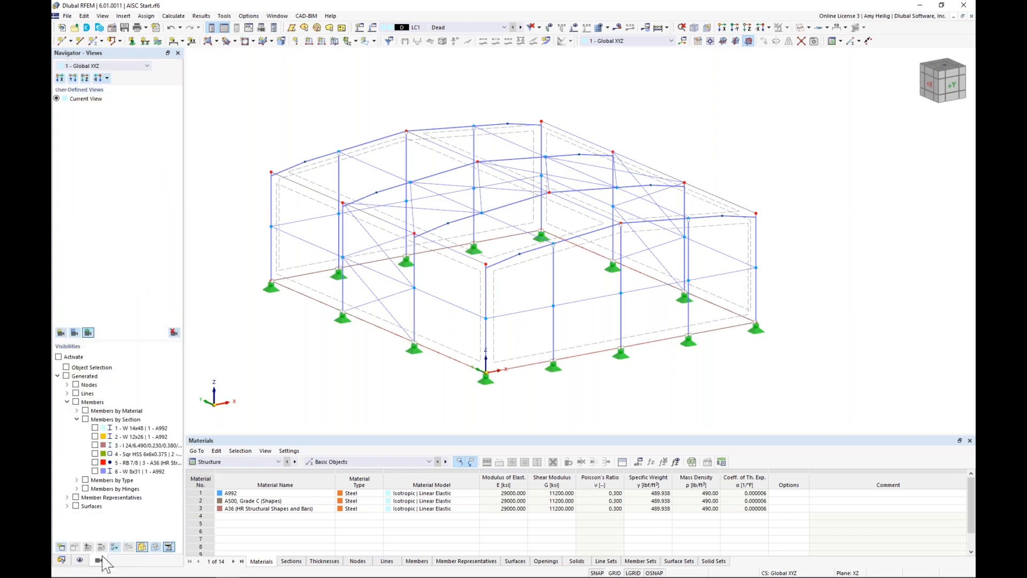
pyautogui.click(76, 418)
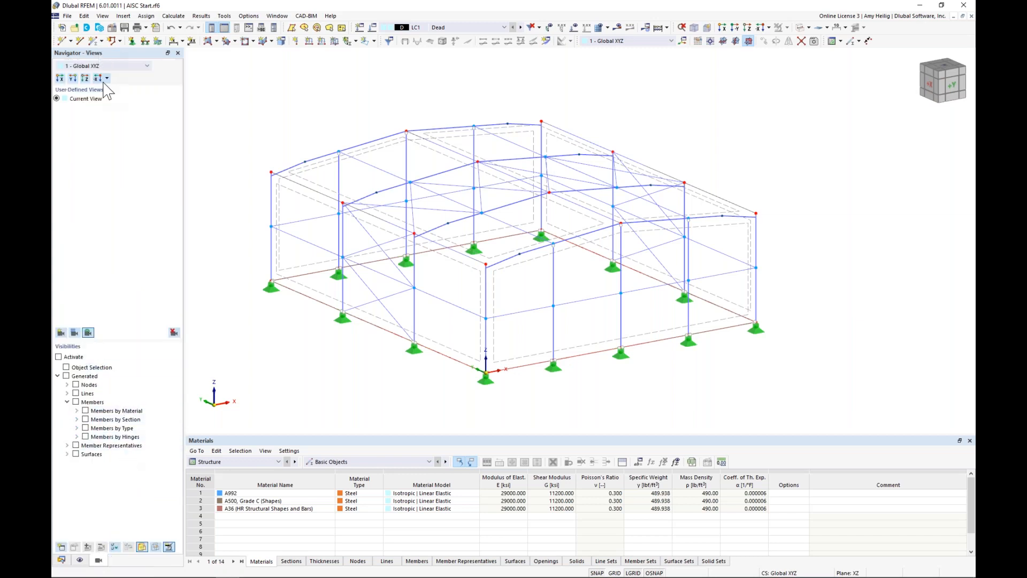
pyautogui.click(77, 427)
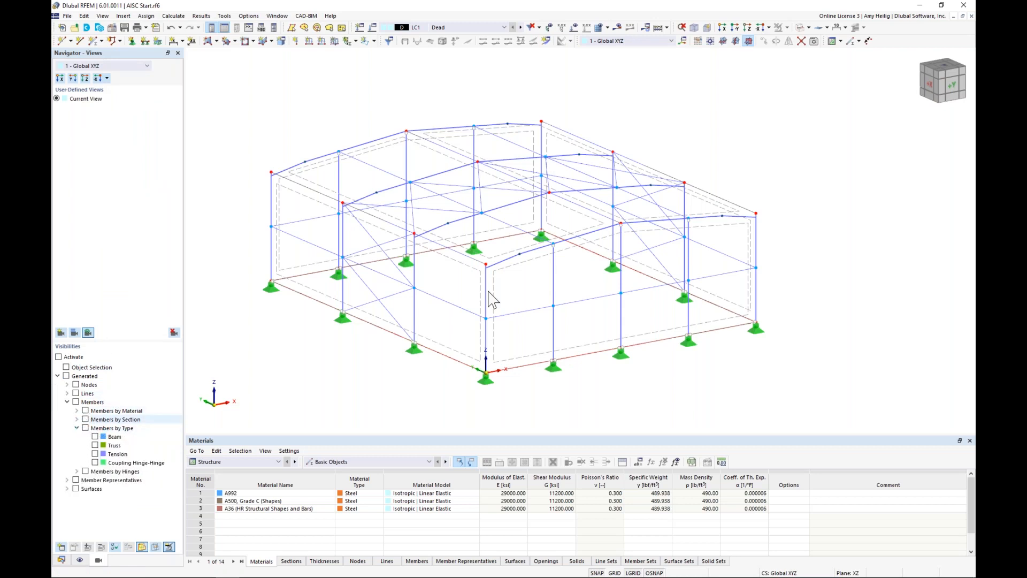
pyautogui.click(95, 453)
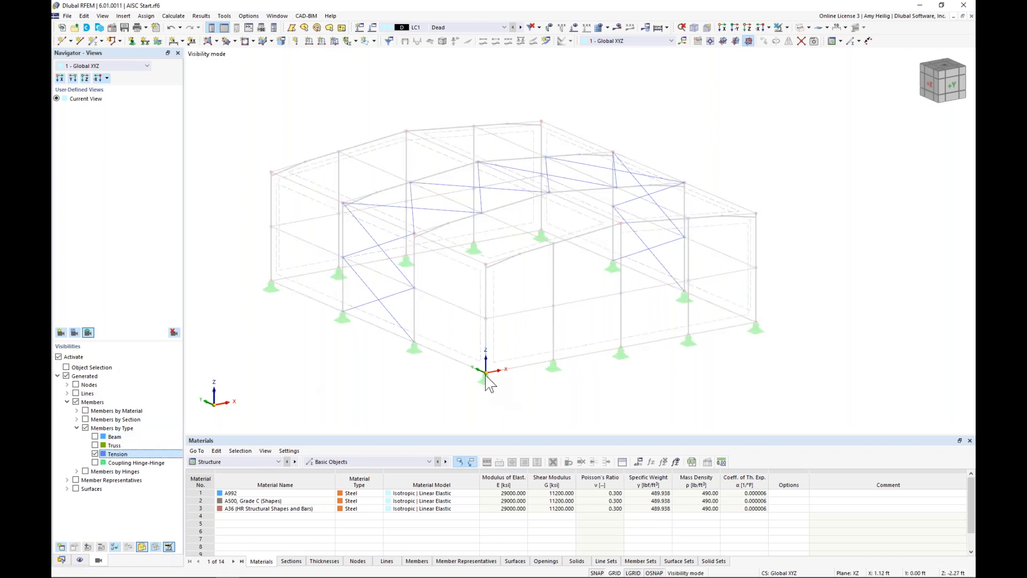
# Step: Apply an axial displacement member load in LC1 Dead to all the tension bracing members 44-59
pyautogui.moveTo(759, 380); pyautogui.dragTo(282, 116)
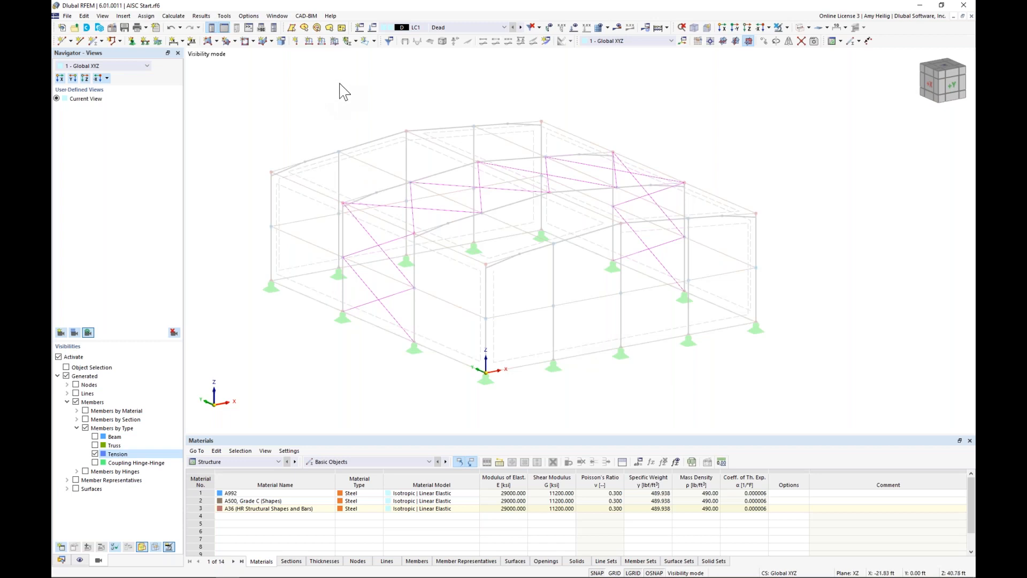
pyautogui.click(322, 42)
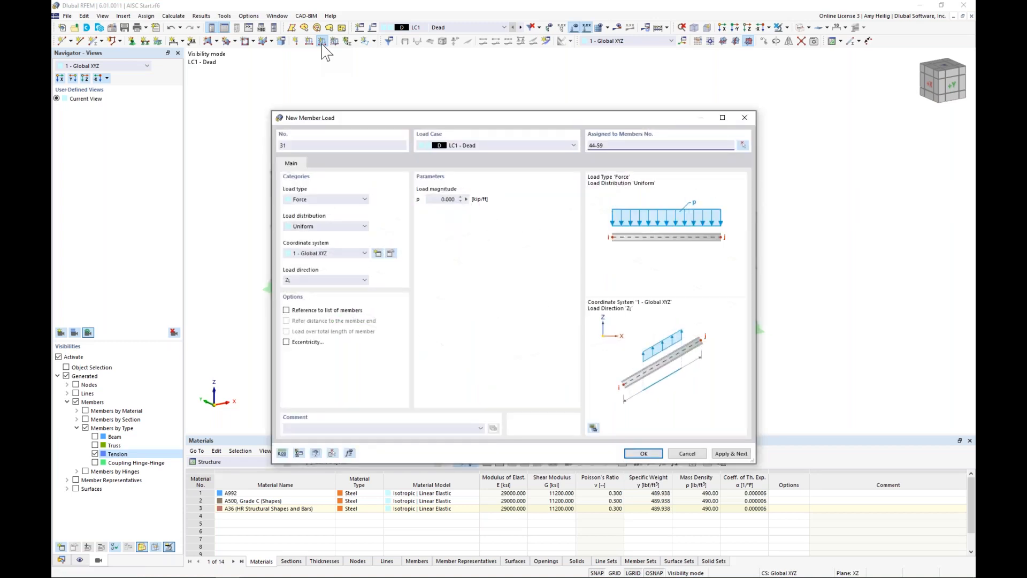
pyautogui.click(321, 199)
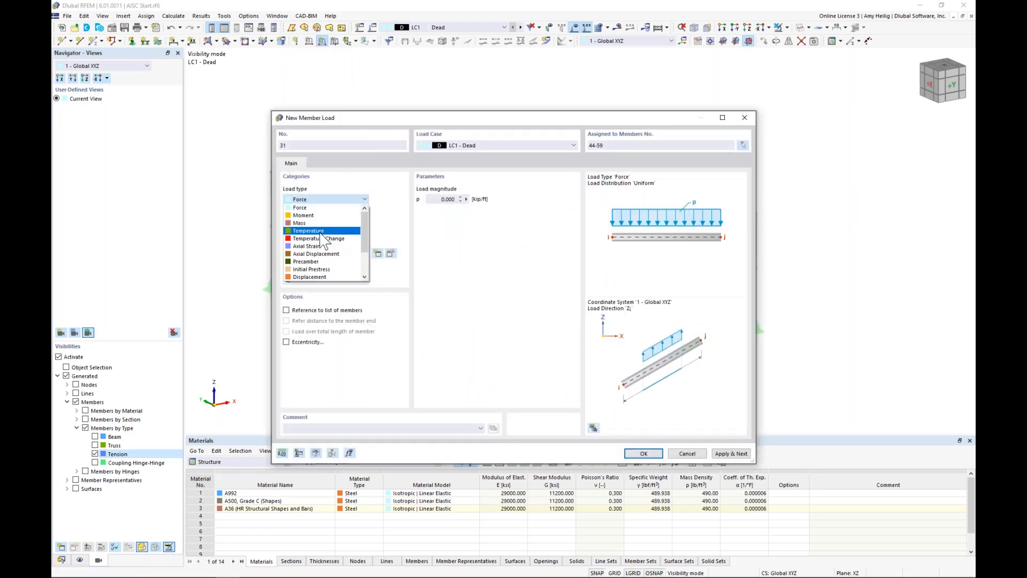
pyautogui.click(320, 254)
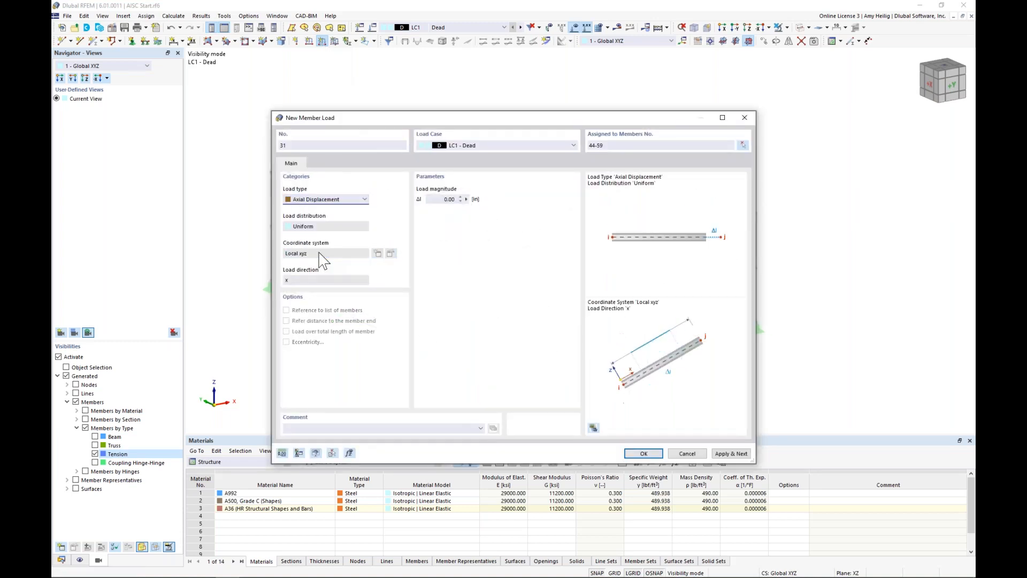
pyautogui.click(436, 198)
pyautogui.click(652, 453)
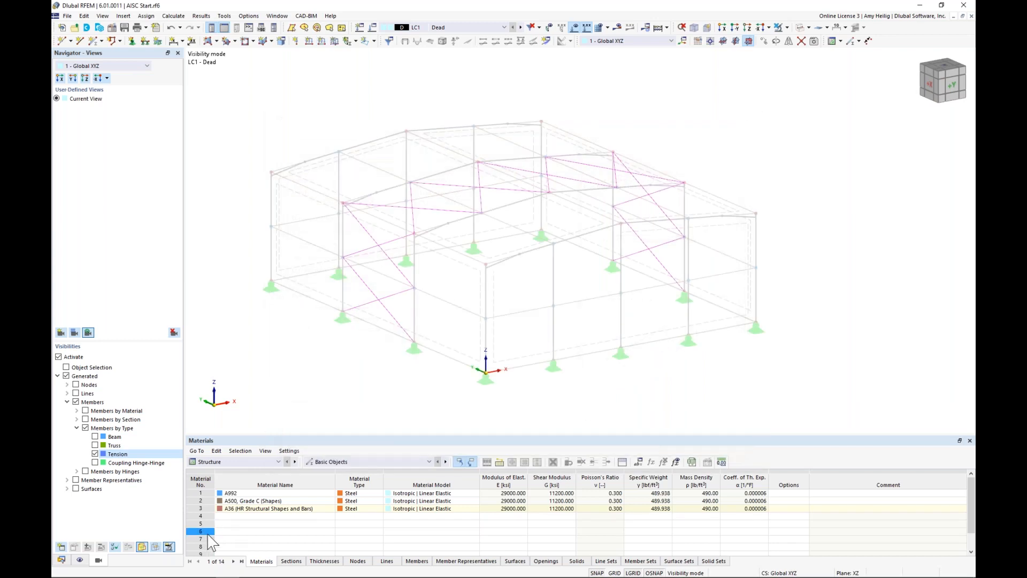
# Step: Display the loads on the bracing, restore the full model from visibility mode, and make LC2 Snow the active load case
pyautogui.click(171, 549)
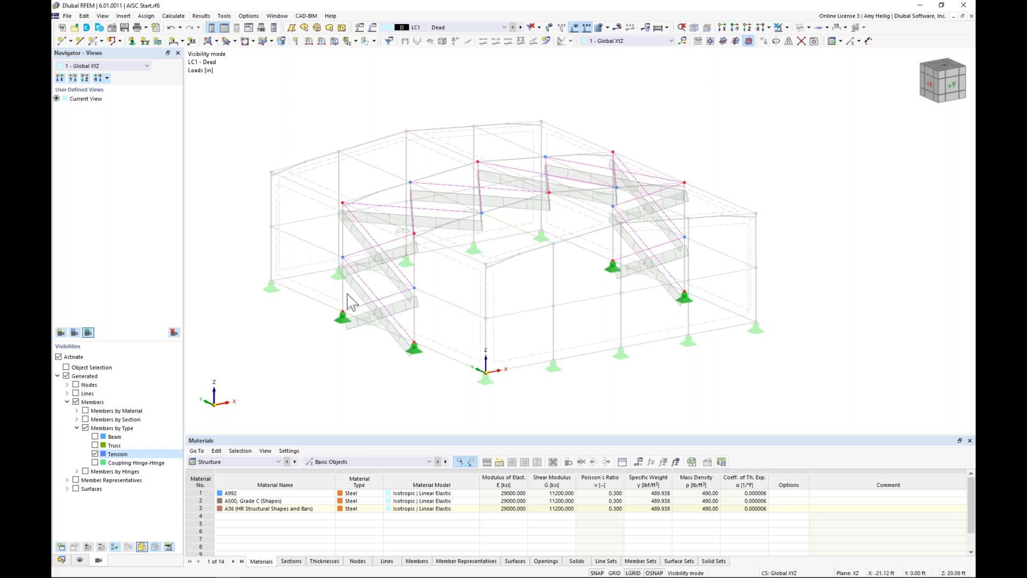
pyautogui.click(778, 28)
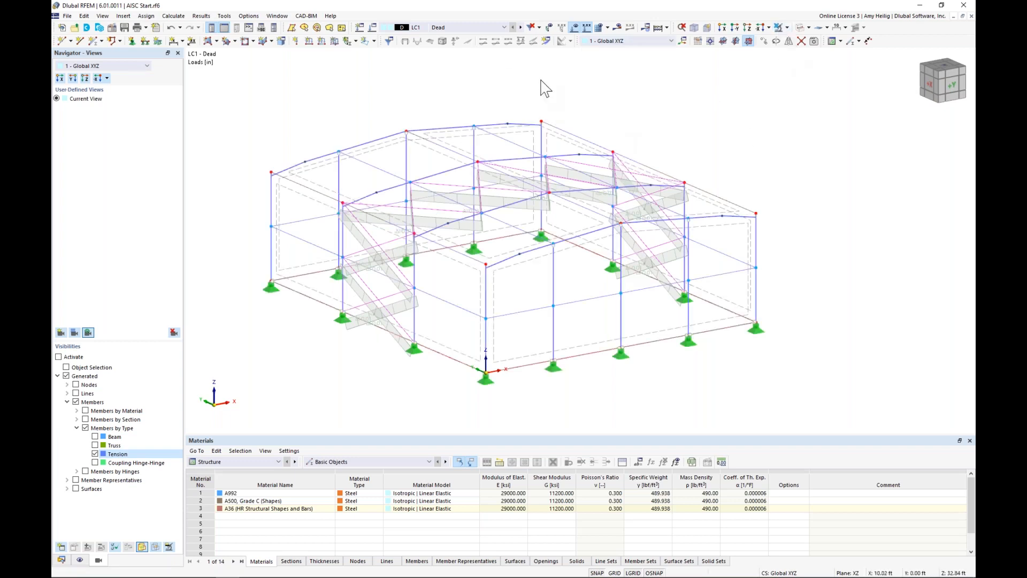
pyautogui.click(520, 27)
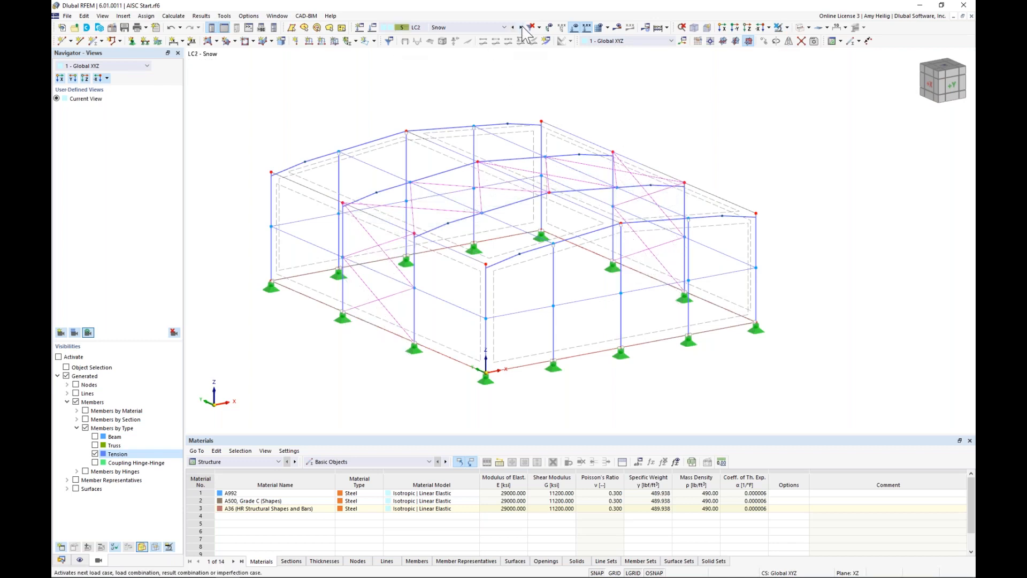
# Step: Start a new Snow Loads load wizard and set its roof type to Duopitch
pyautogui.click(61, 560)
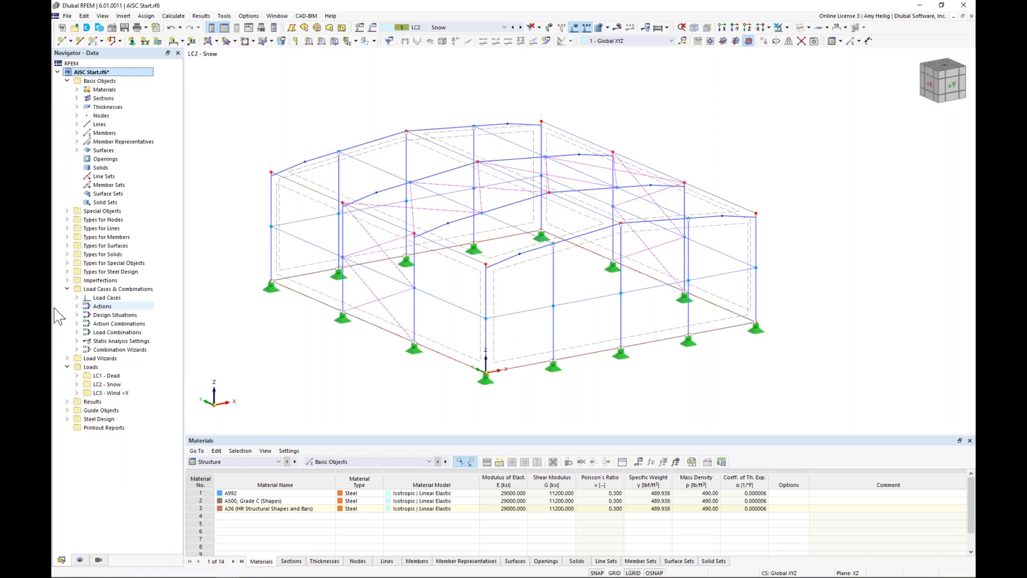
pyautogui.click(66, 290)
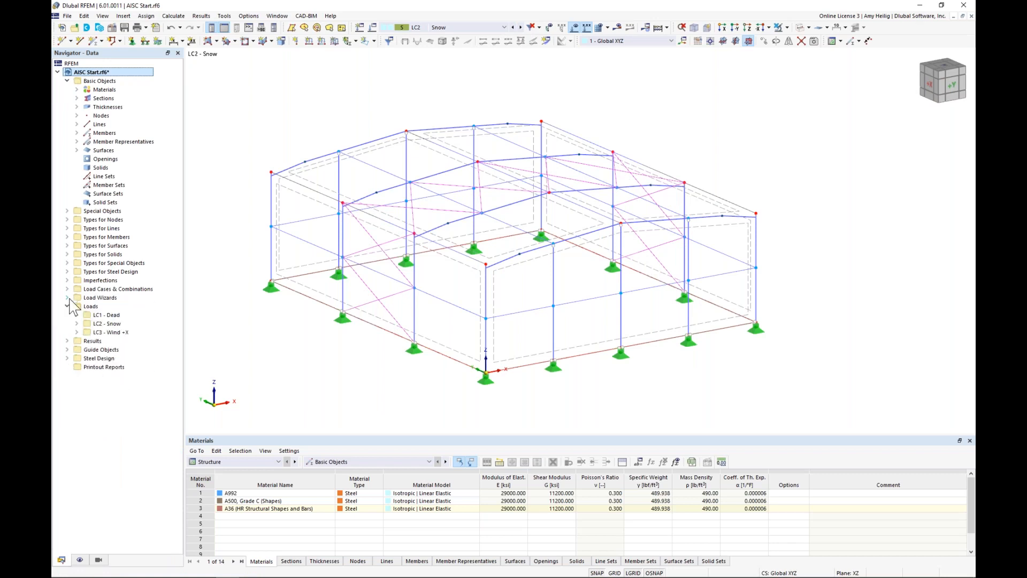
pyautogui.click(67, 297)
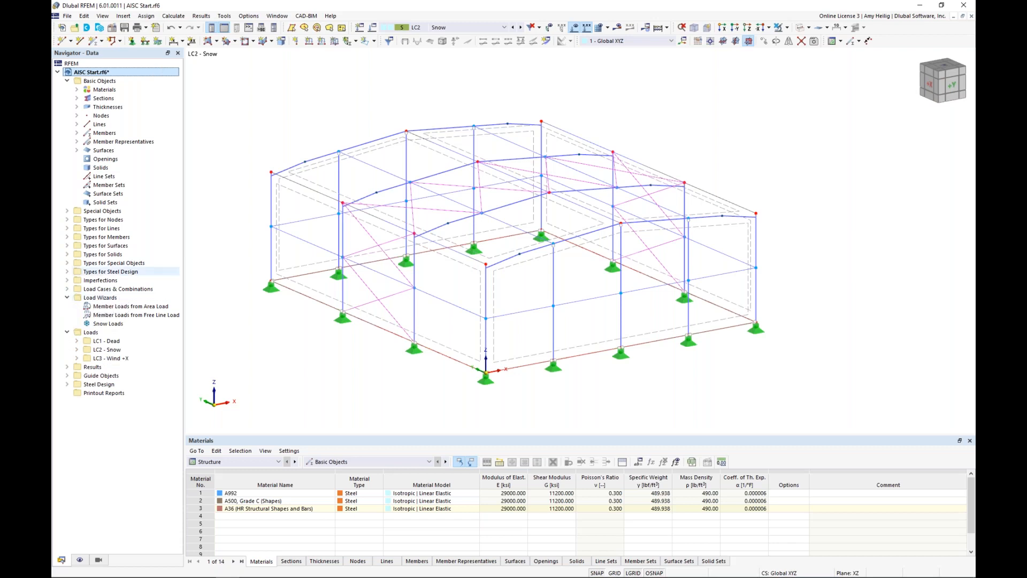
pyautogui.doubleClick(109, 324)
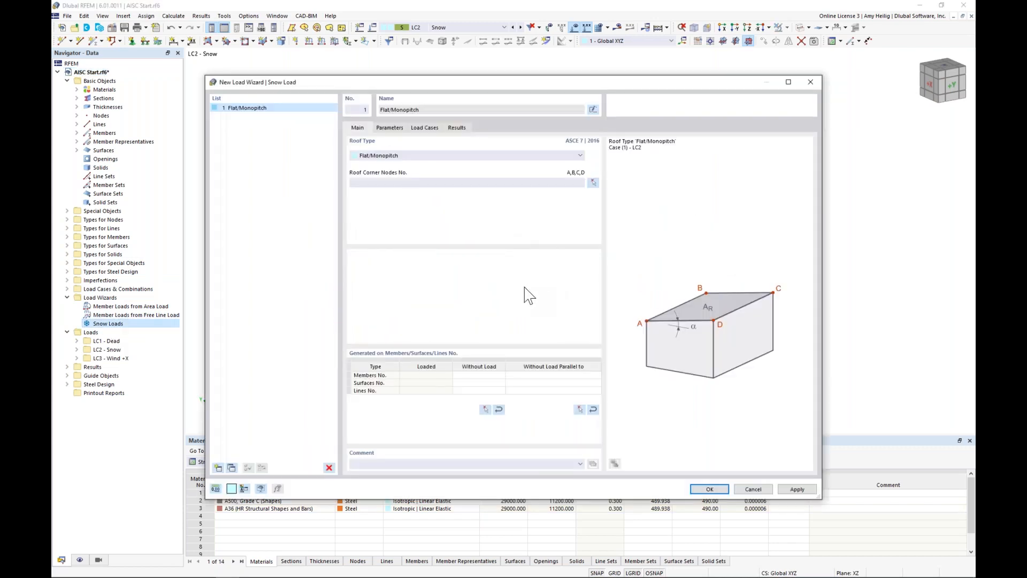
pyautogui.click(398, 156)
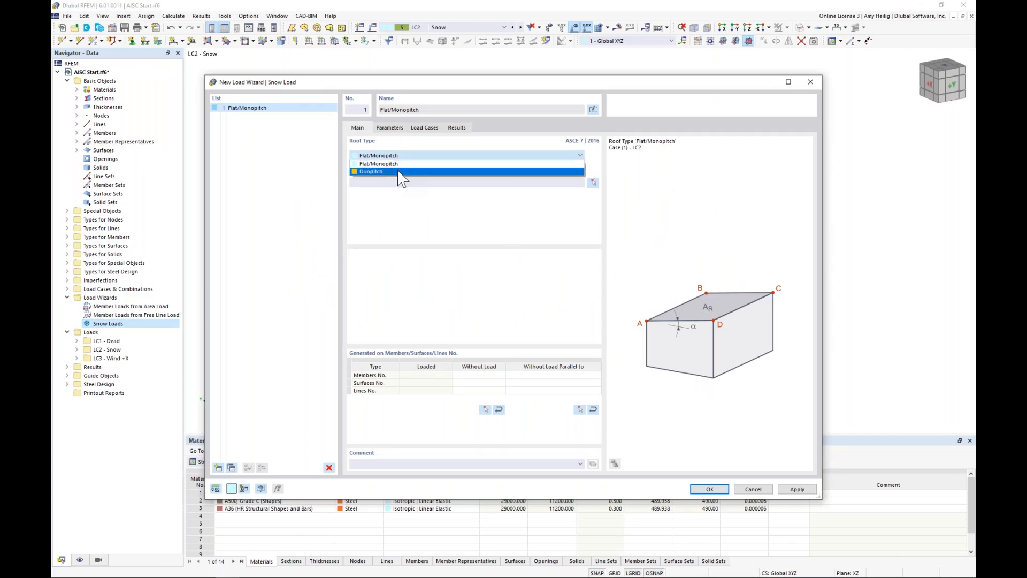
pyautogui.click(494, 171)
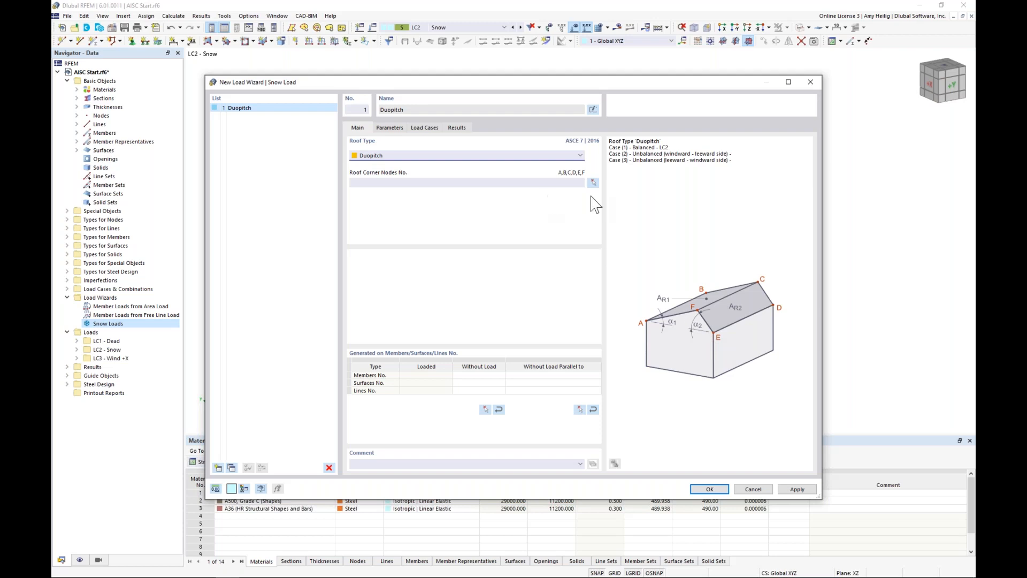
# Step: Assign the gable roof's eave and ridge nodes 35, 2, 5, 4, 37 and 38 as the snow load's roof corners
pyautogui.click(594, 181)
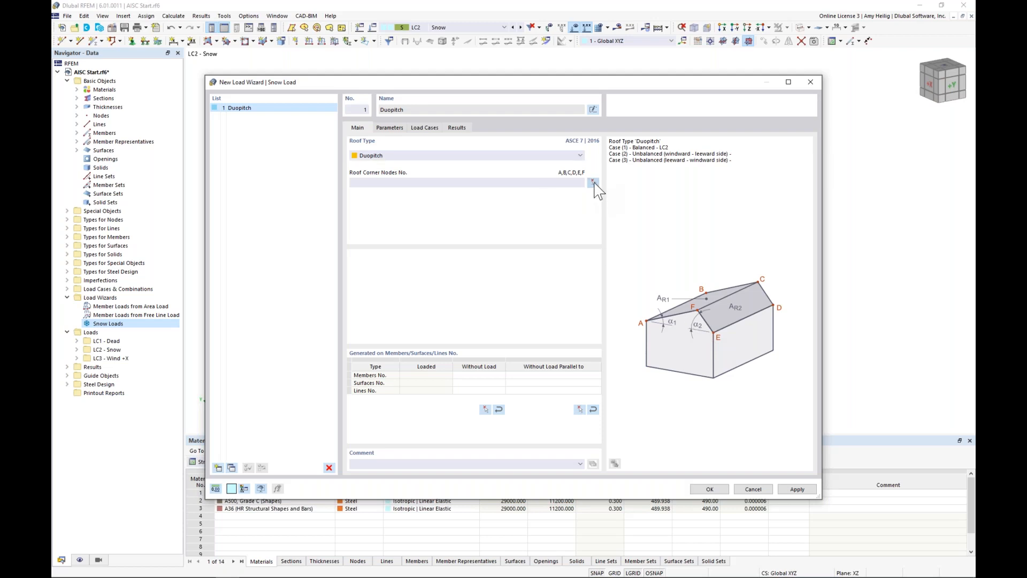
pyautogui.click(272, 173)
pyautogui.click(485, 264)
pyautogui.click(621, 224)
pyautogui.click(755, 214)
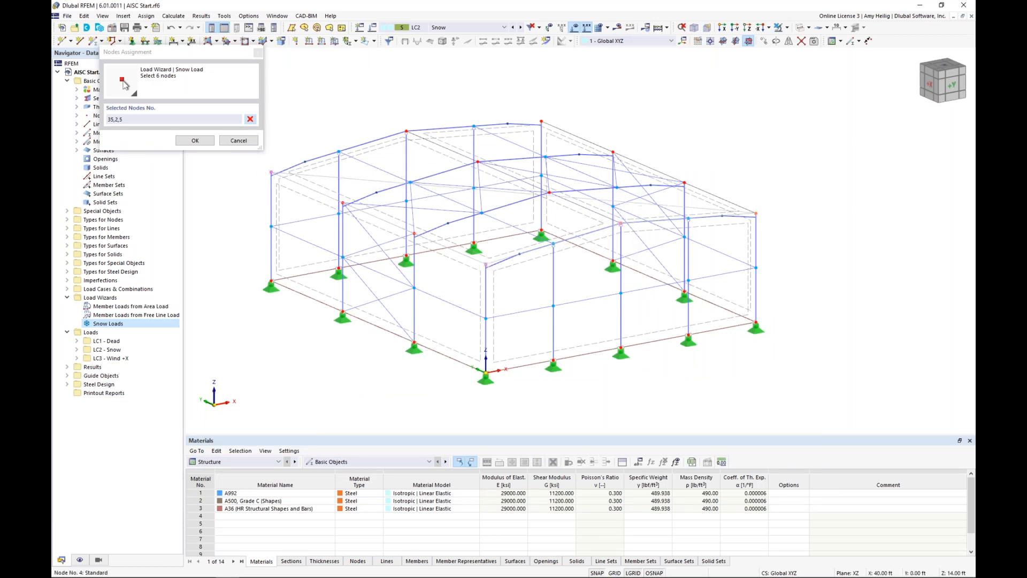
pyautogui.click(542, 121)
pyautogui.click(407, 130)
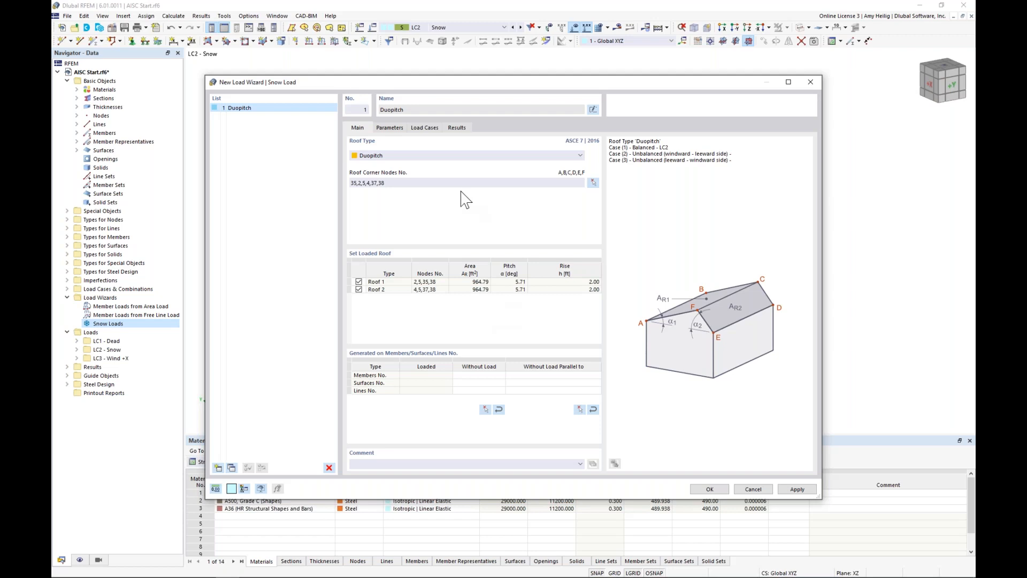
# Step: Open the location and snow load parameters of the duopitch load wizard
pyautogui.click(392, 128)
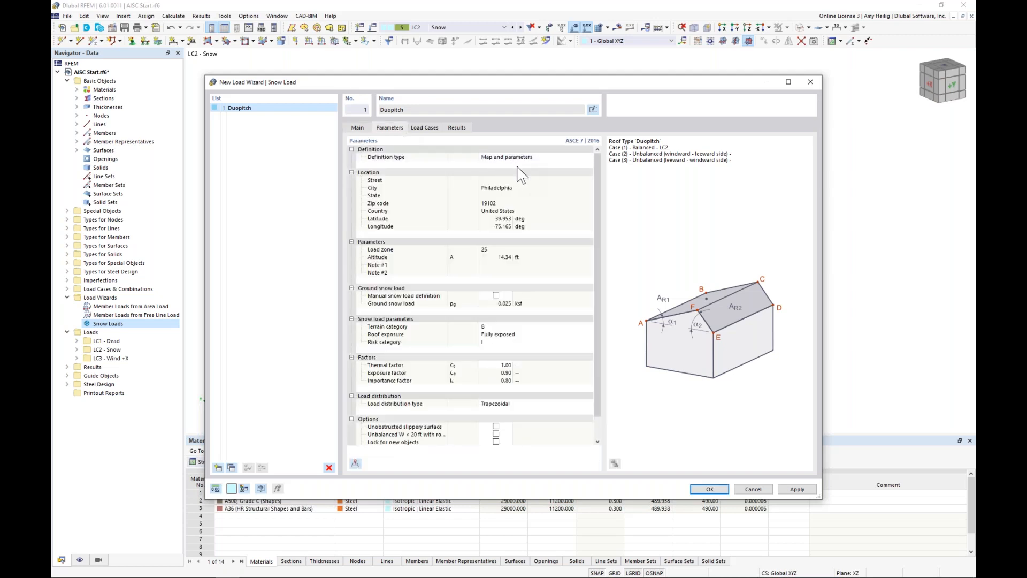
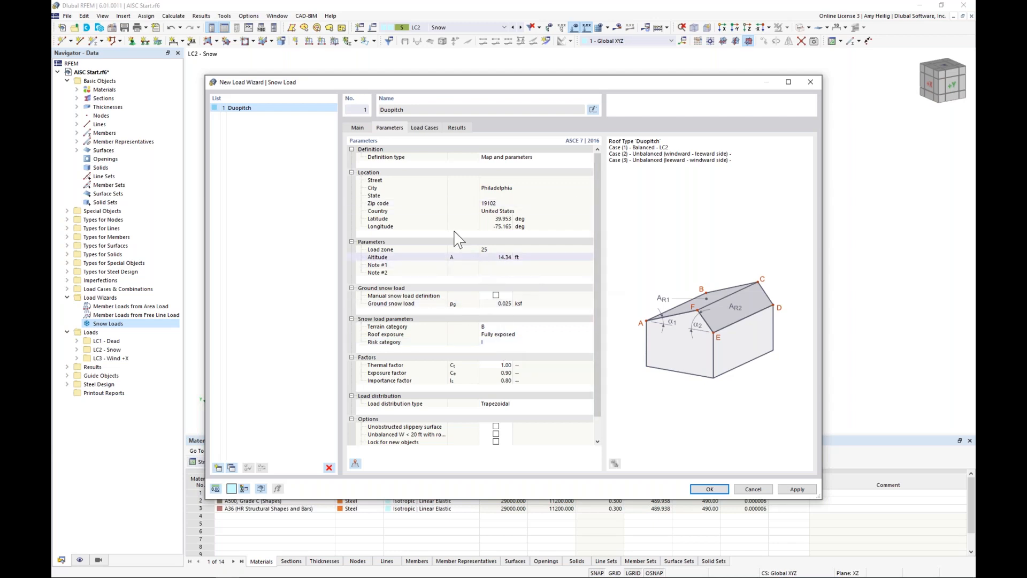
# Step: Exclude the two unbalanced snow cases, keep Case (1) Balanced in LC2 Snow, and create the duopitch snow load
pyautogui.click(431, 128)
pyautogui.moveTo(422, 152); pyautogui.dragTo(478, 153)
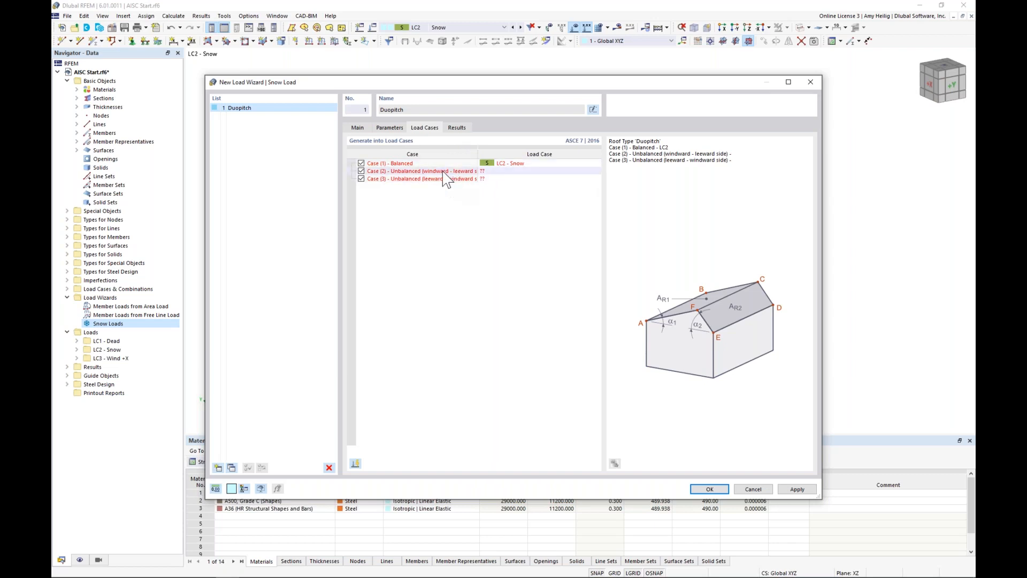
pyautogui.click(361, 179)
pyautogui.click(361, 171)
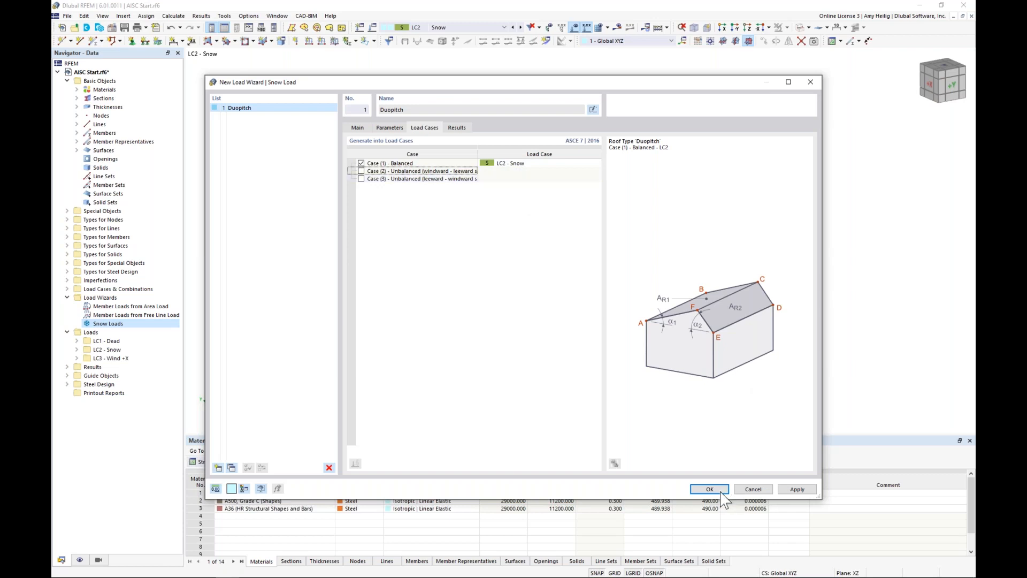
pyautogui.press('Return')
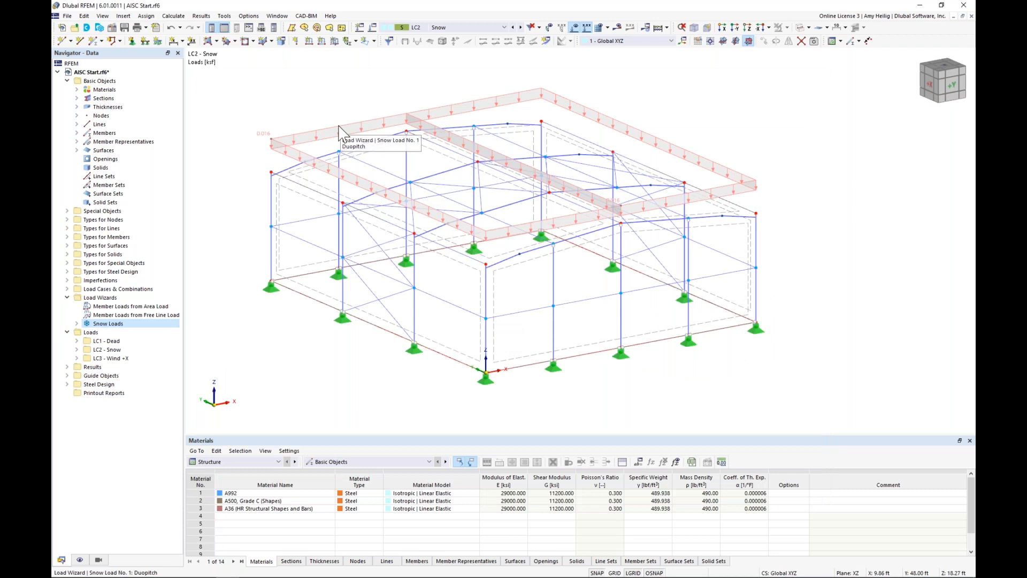
# Step: Display the loads generated by the duopitch snow load wizard separately
pyautogui.rightClick(339, 129)
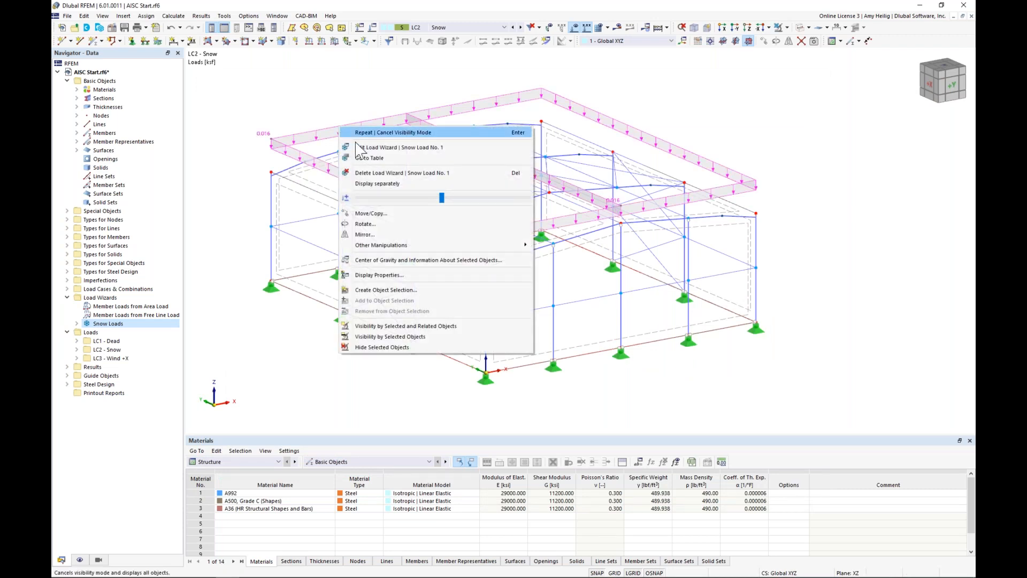
pyautogui.click(375, 184)
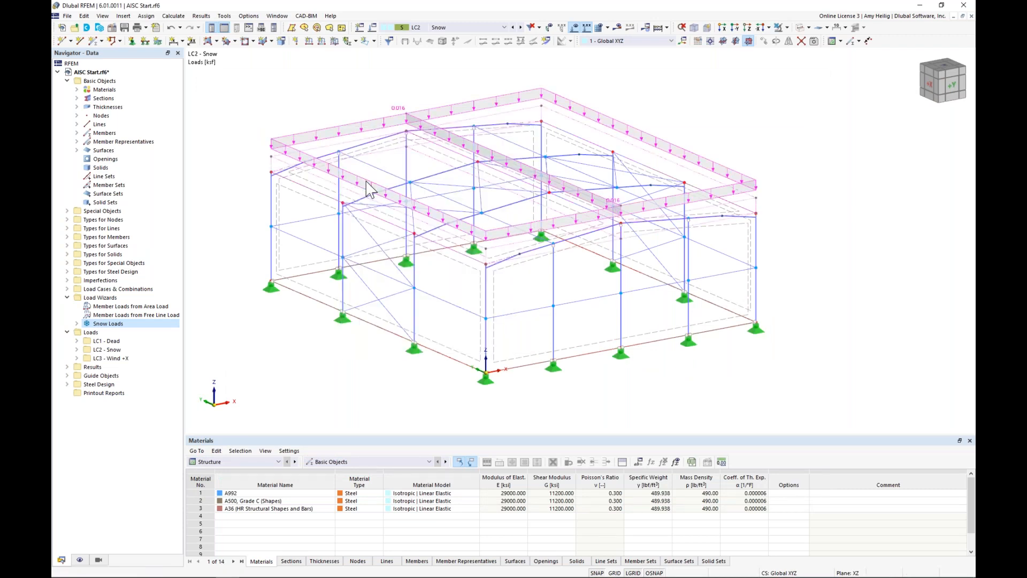
# Step: Examine the load transfer surface loads distributed onto the members in LC2 Snow and LC1 Dead, and restore the surface load display in LC2
pyautogui.click(80, 560)
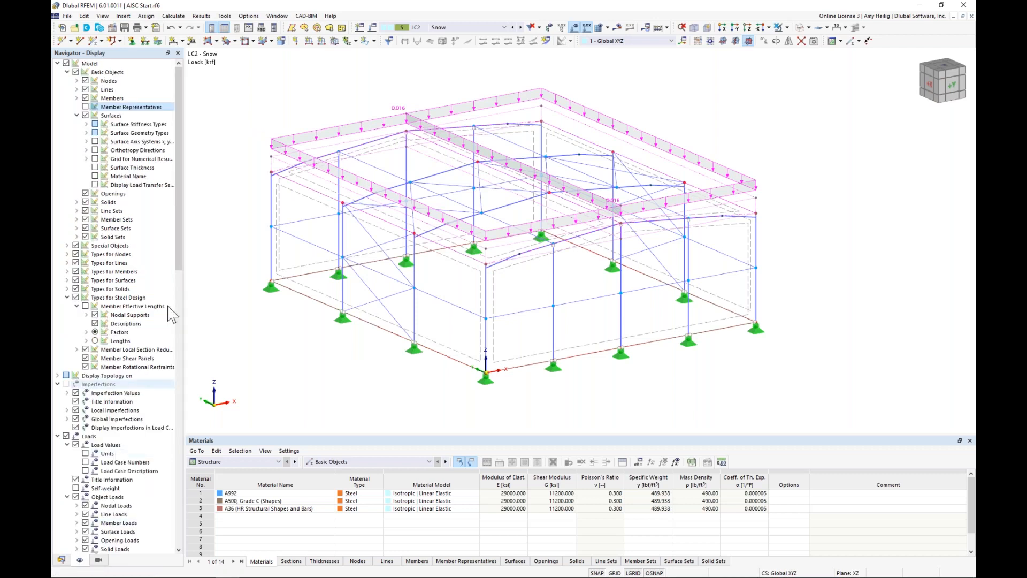
pyautogui.click(67, 297)
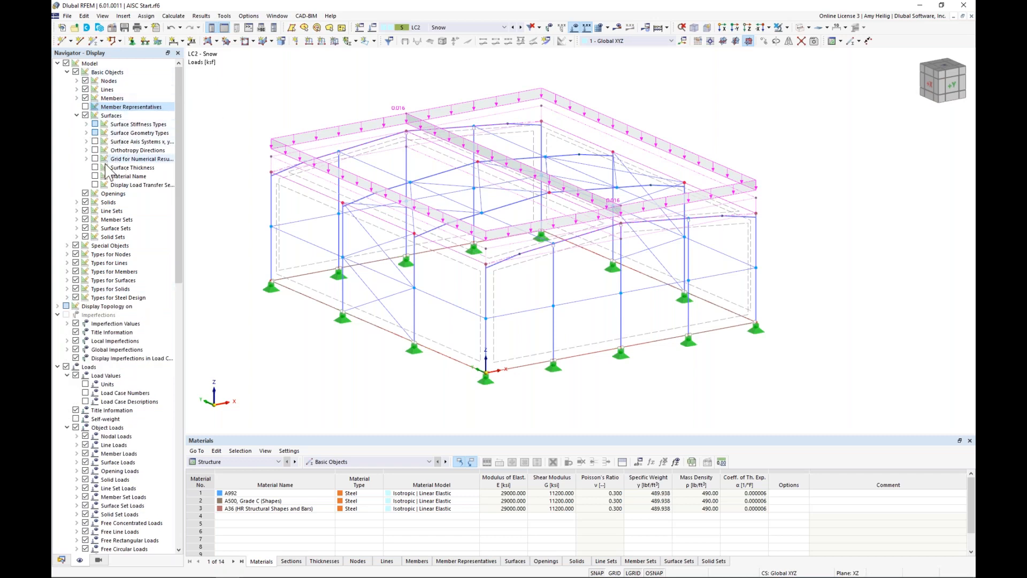
pyautogui.click(96, 185)
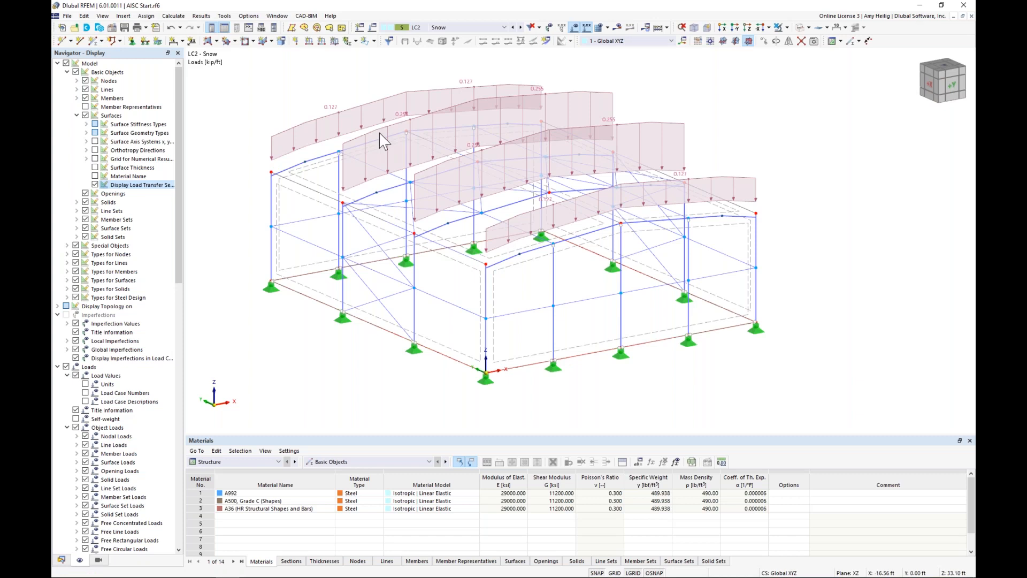
pyautogui.click(513, 27)
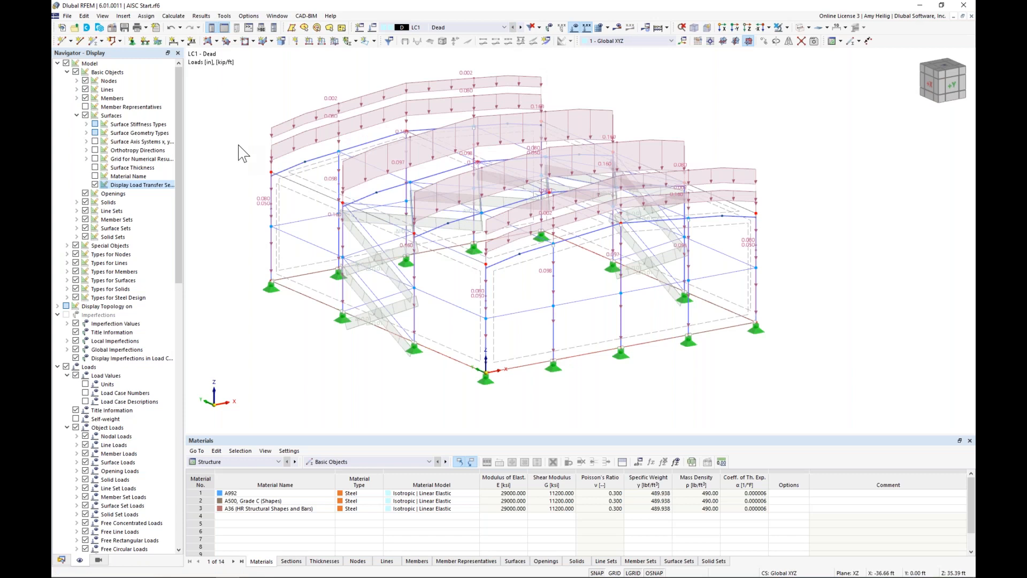
pyautogui.click(520, 28)
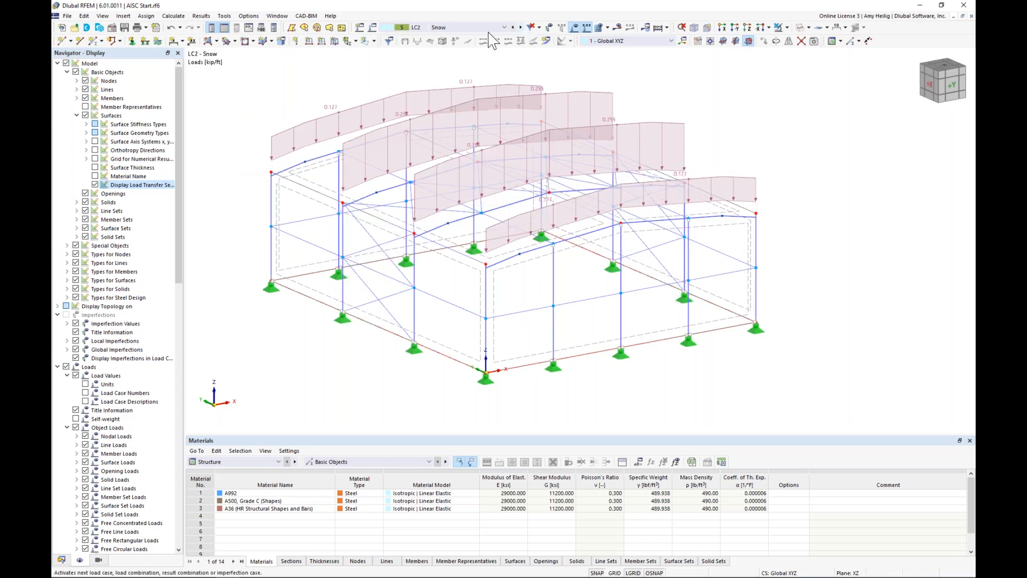
pyautogui.click(95, 185)
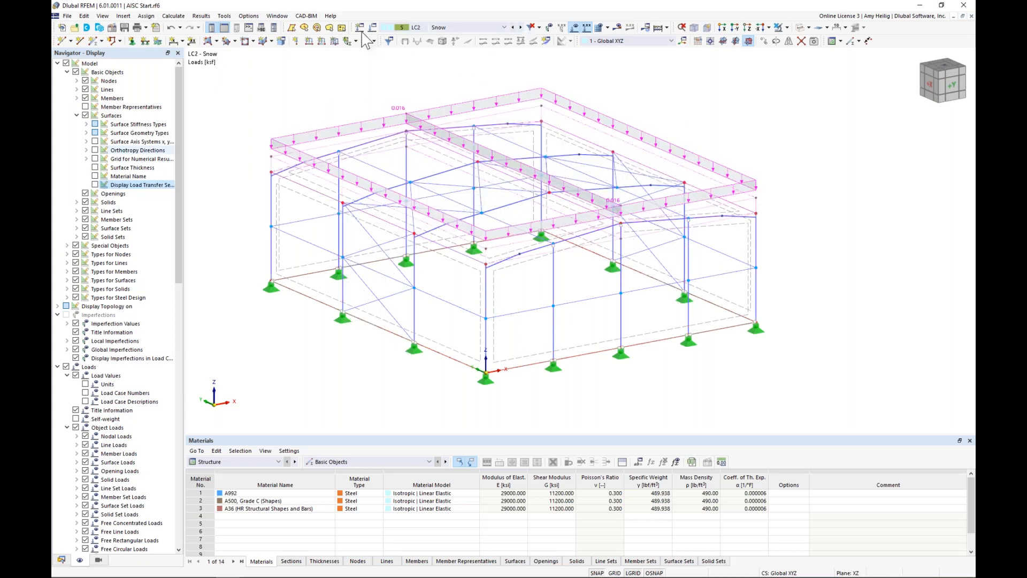
# Step: Make LC3 Wind +X the active load case and return the navigator to the model data
pyautogui.click(521, 27)
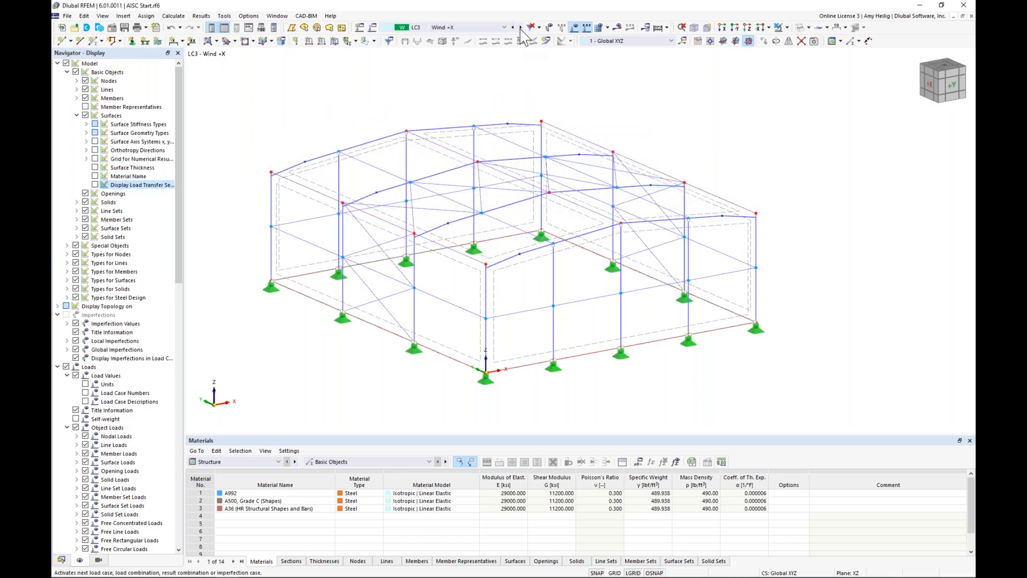
pyautogui.click(62, 559)
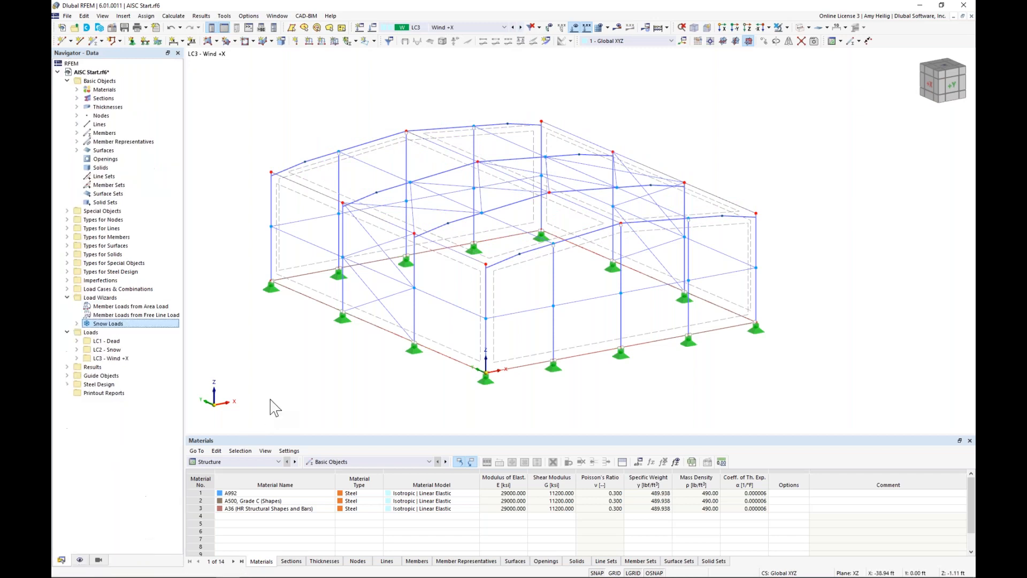
pyautogui.moveTo(299, 376); pyautogui.dragTo(331, 351, button='middle')
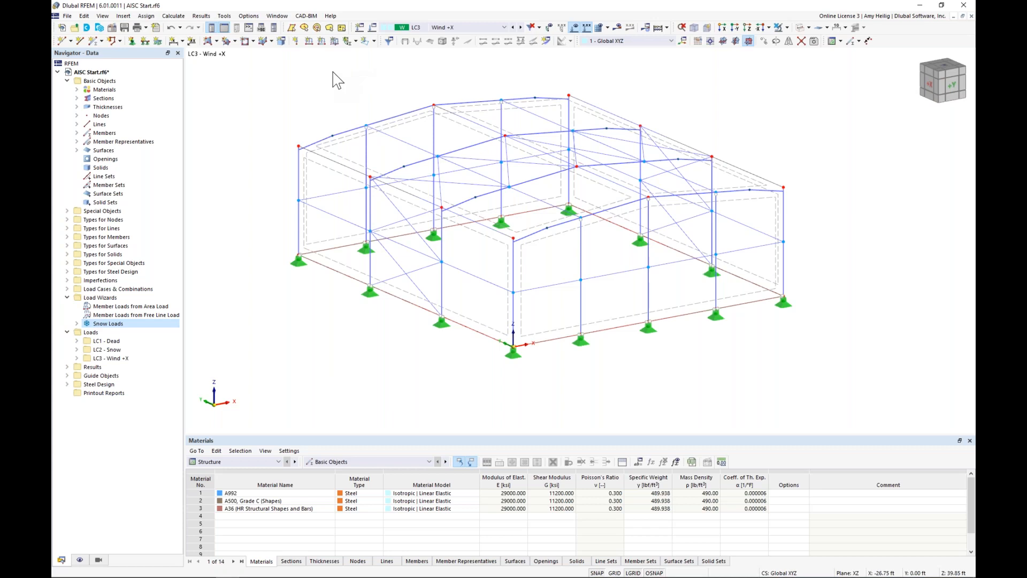
# Step: Apply a uniform 0.015 ksf surface load in global X on true area to wall surface 4 in LC3
pyautogui.click(335, 41)
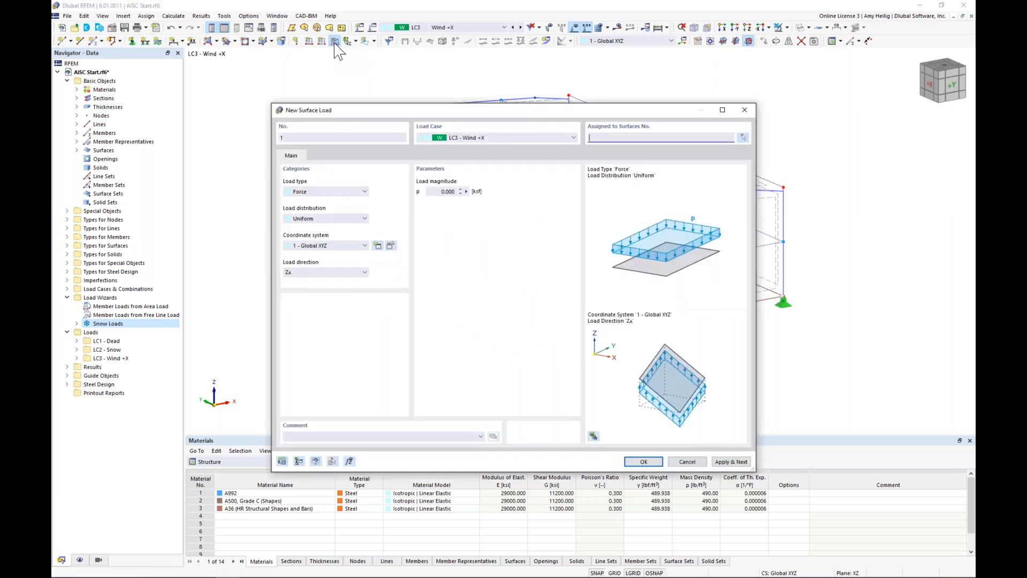
pyautogui.doubleClick(436, 191)
pyautogui.click(355, 272)
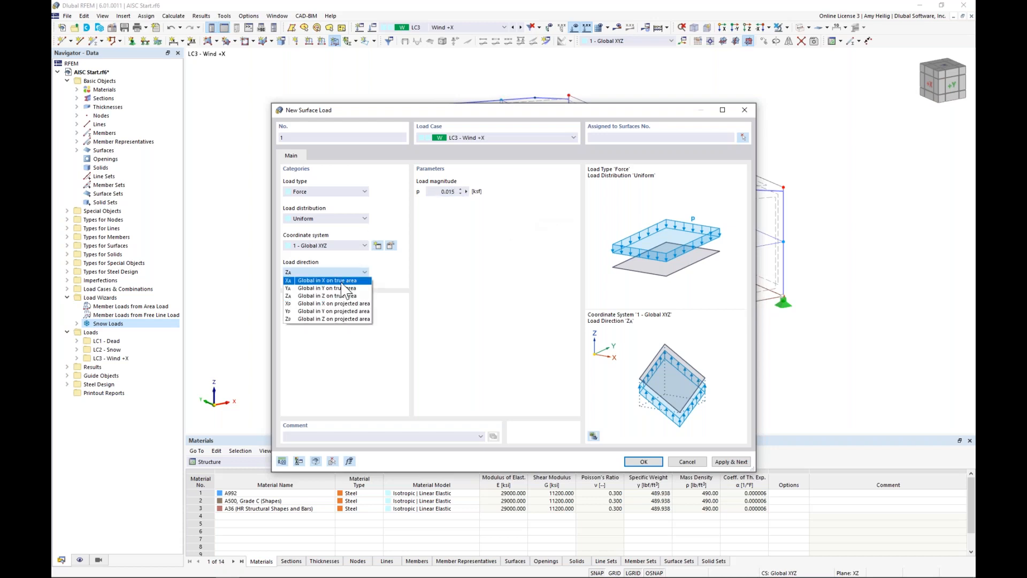
pyautogui.click(342, 281)
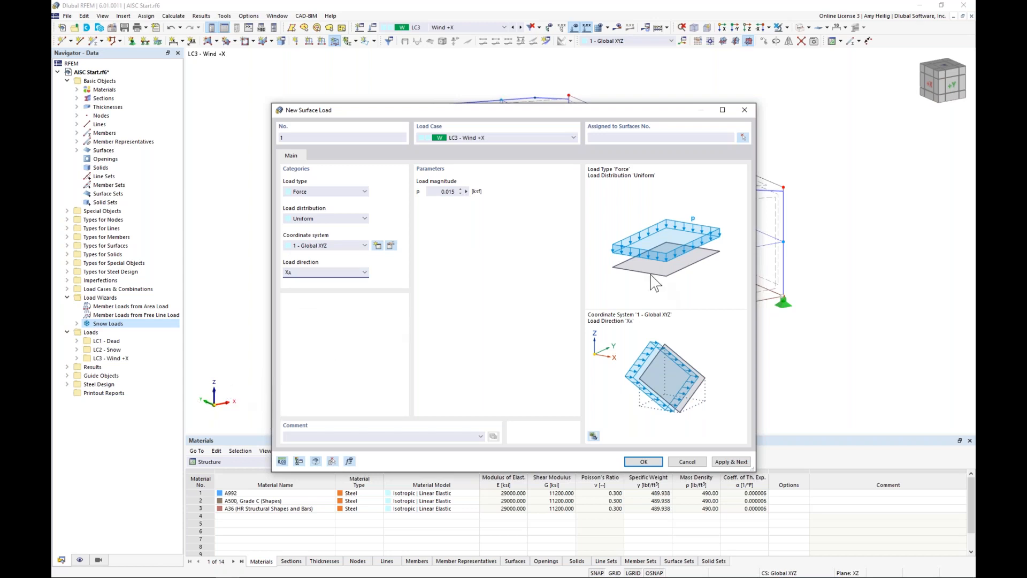
pyautogui.click(743, 138)
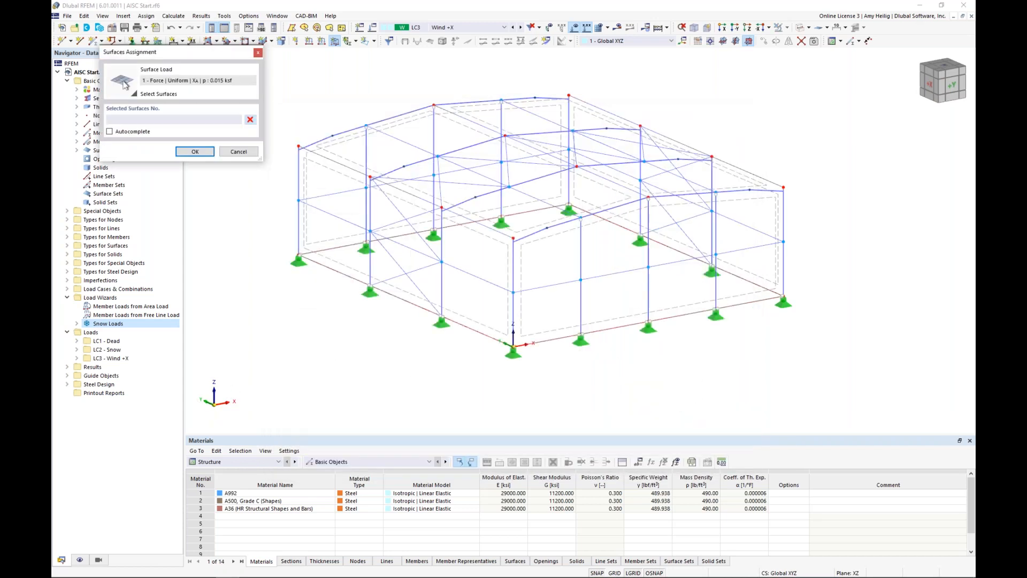
pyautogui.click(481, 321)
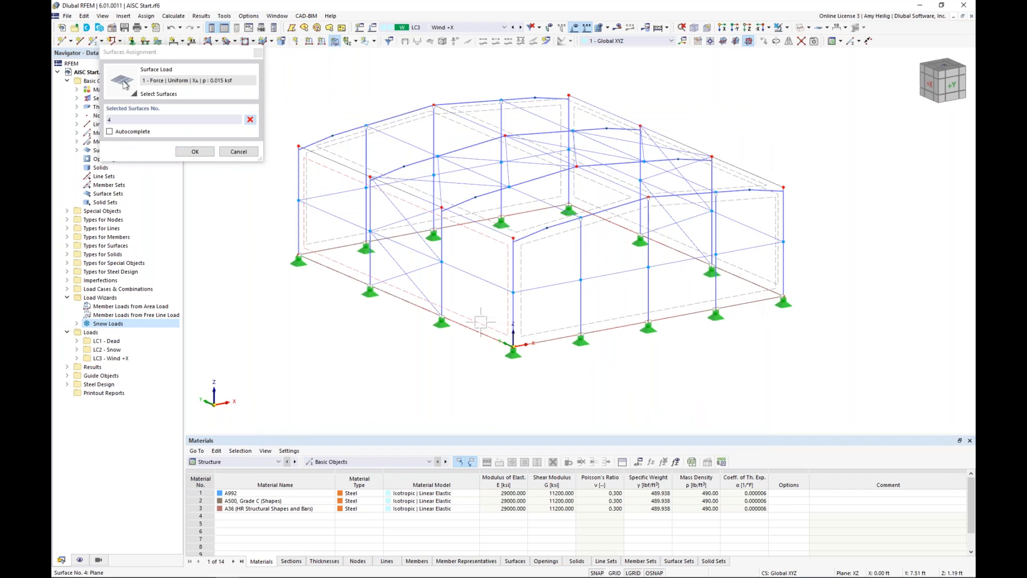
pyautogui.click(196, 151)
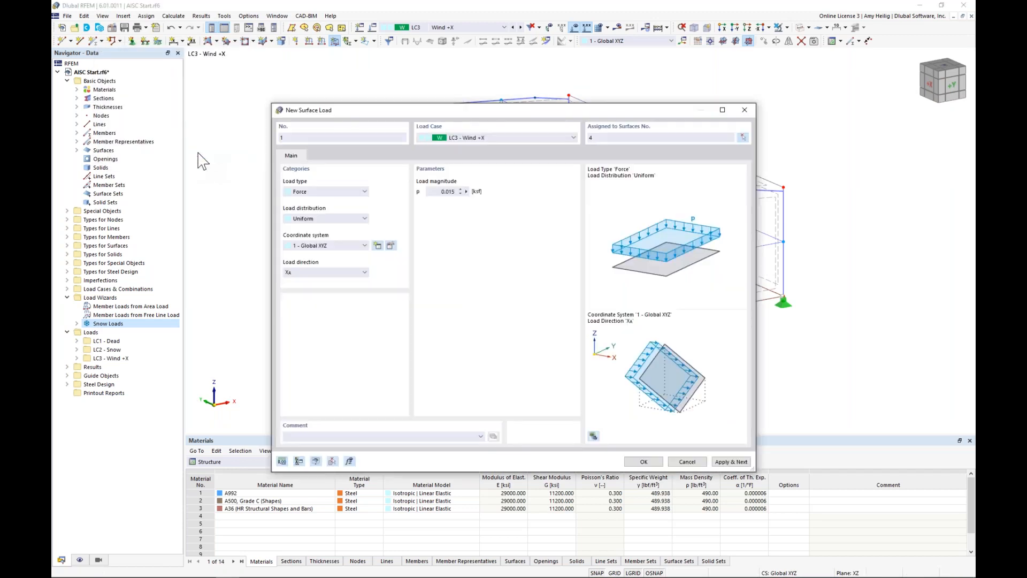
pyautogui.click(731, 461)
# Step: Define a uniform 0.006 ksf surface load in global X on true area and assign it to wall surface 2
pyautogui.moveTo(626, 113); pyautogui.dragTo(726, 270)
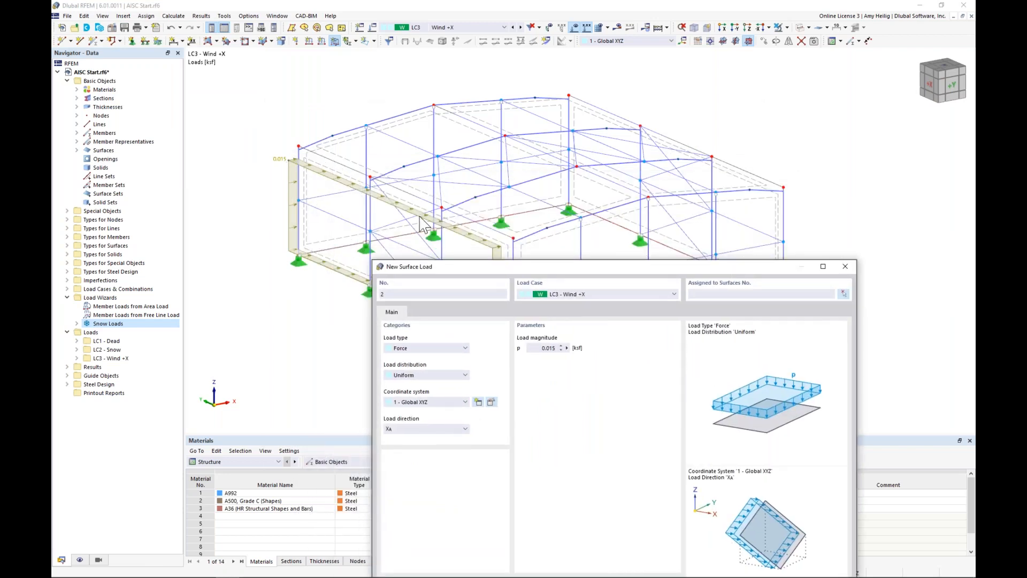
pyautogui.moveTo(509, 272); pyautogui.dragTo(437, 122)
pyautogui.doubleClick(472, 198)
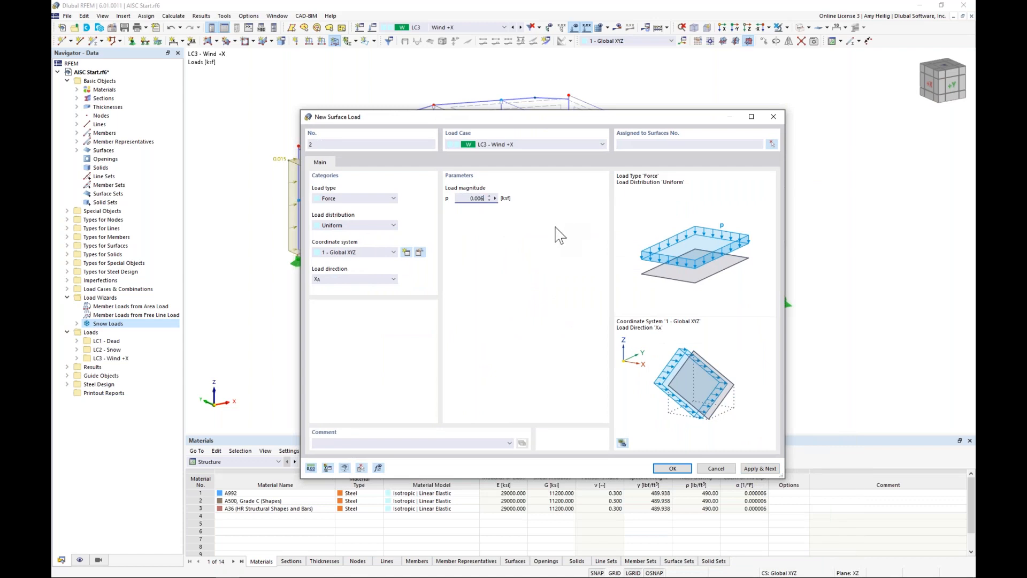
pyautogui.click(770, 145)
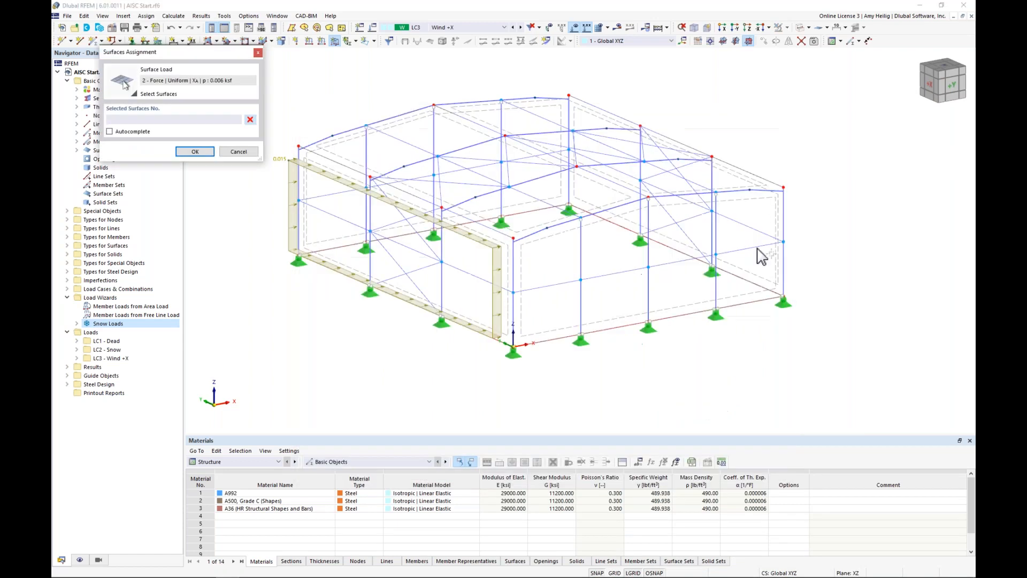
pyautogui.click(754, 277)
pyautogui.click(195, 151)
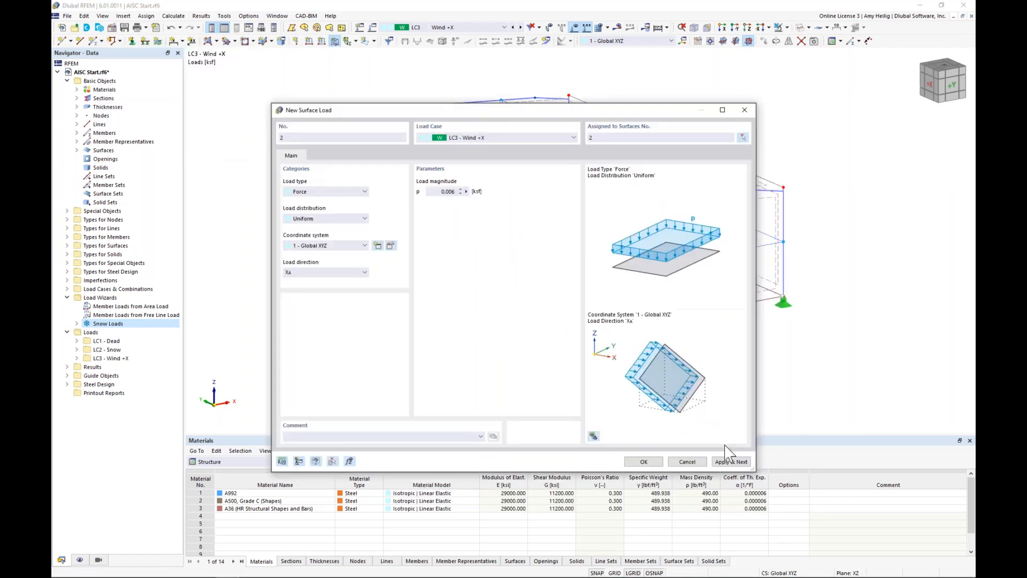
# Step: Define a uniform -0.008 ksf surface load in global Y on true area and assign it to gable wall surface 1
pyautogui.moveTo(675, 112); pyautogui.dragTo(671, 222)
pyautogui.moveTo(583, 219); pyautogui.dragTo(593, 101)
pyautogui.doubleClick(453, 183)
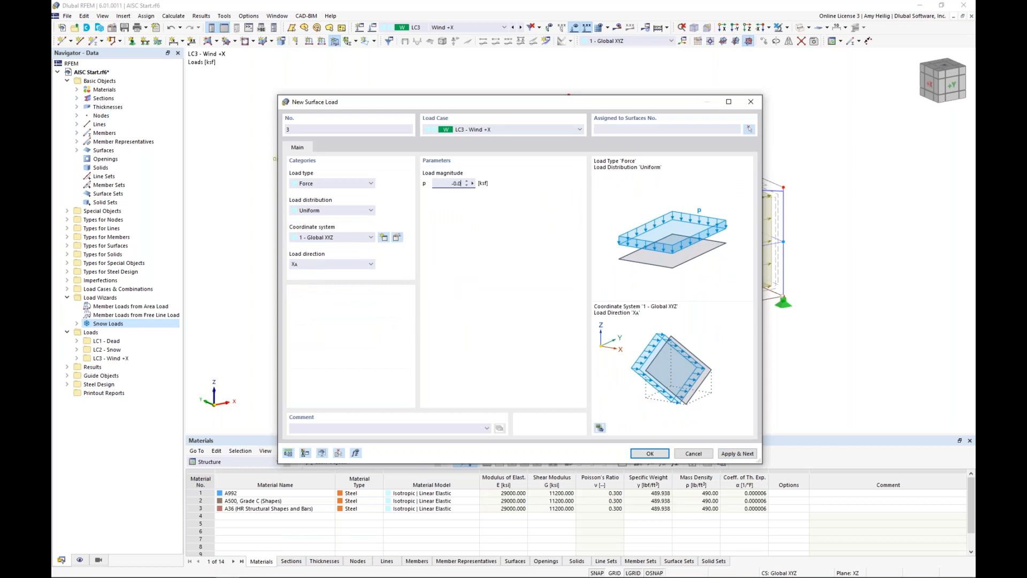
pyautogui.click(348, 265)
pyautogui.click(348, 281)
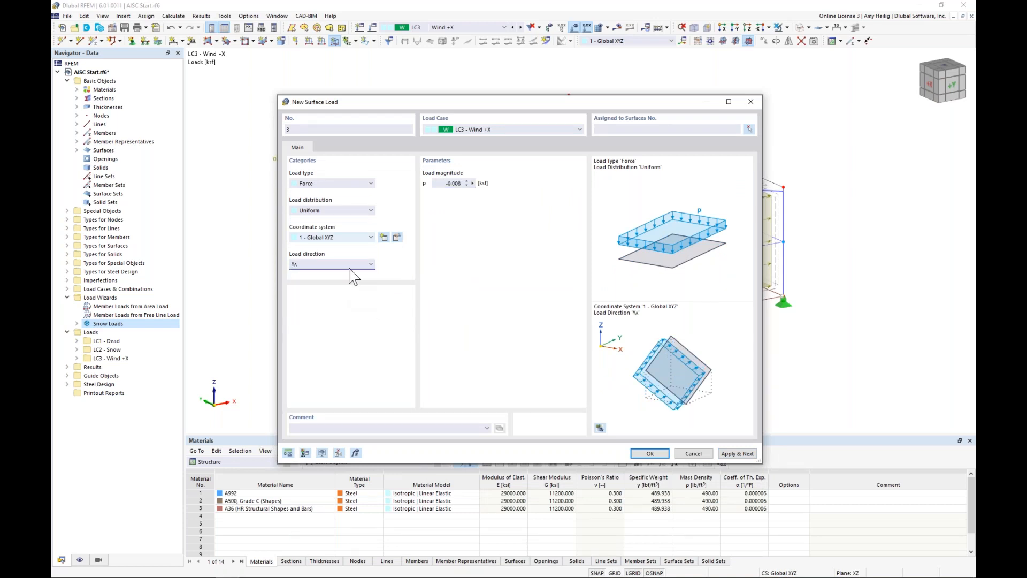
pyautogui.click(748, 129)
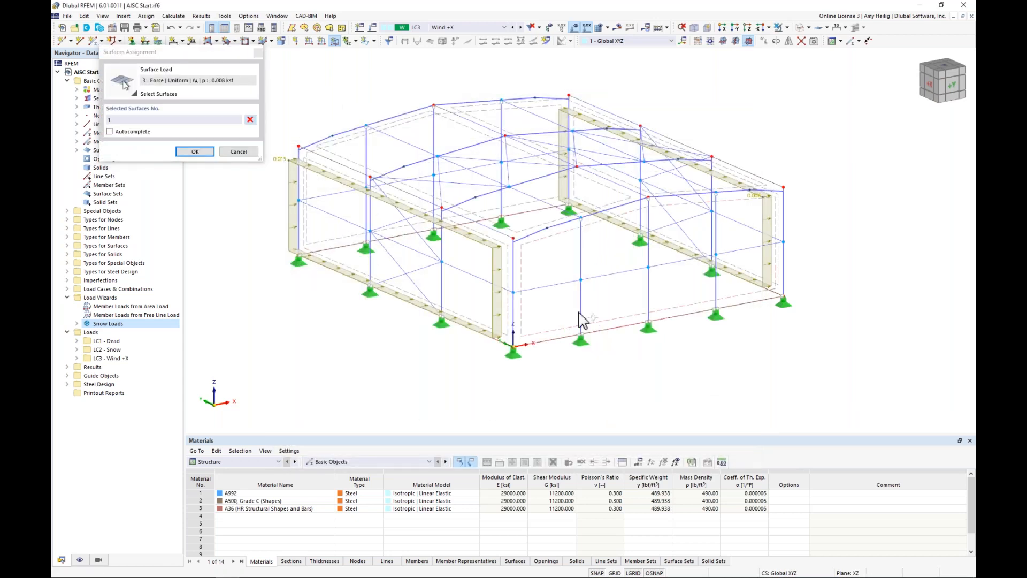
pyautogui.click(195, 152)
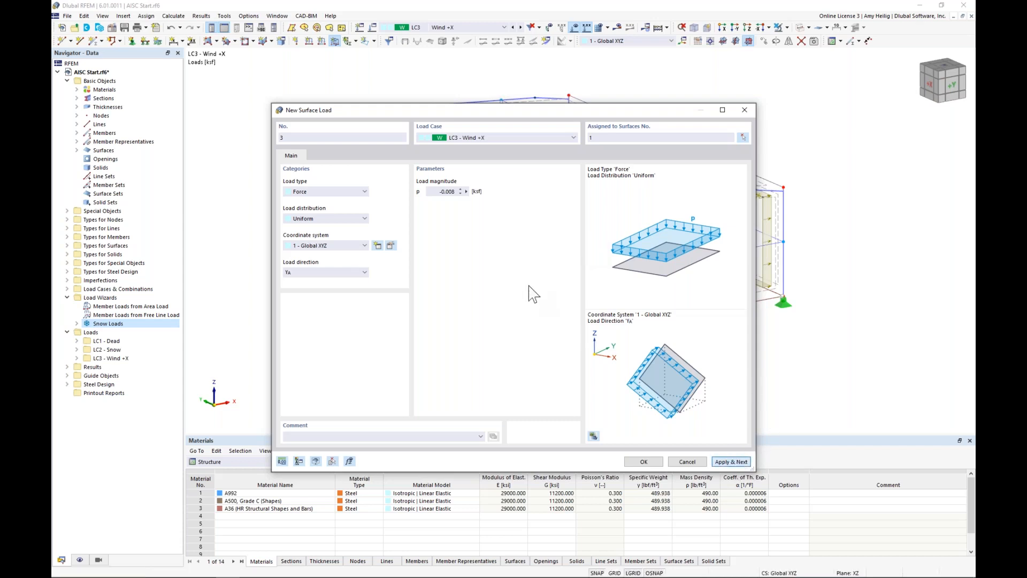
# Step: Apply a uniform 0.008 ksf surface load in global Y on true area to the opposite gable wall, surface 6
pyautogui.click(437, 193)
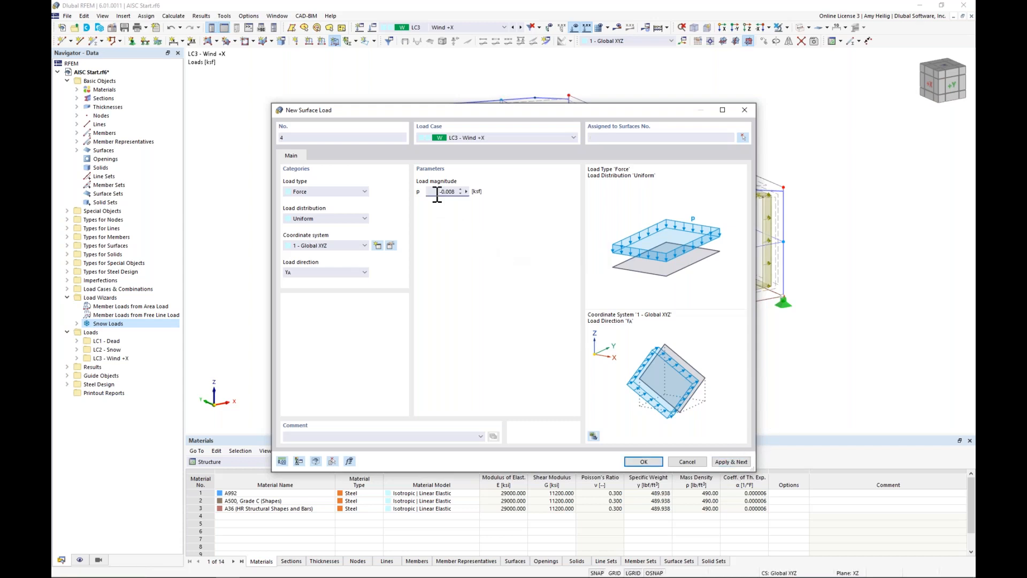
pyautogui.click(743, 137)
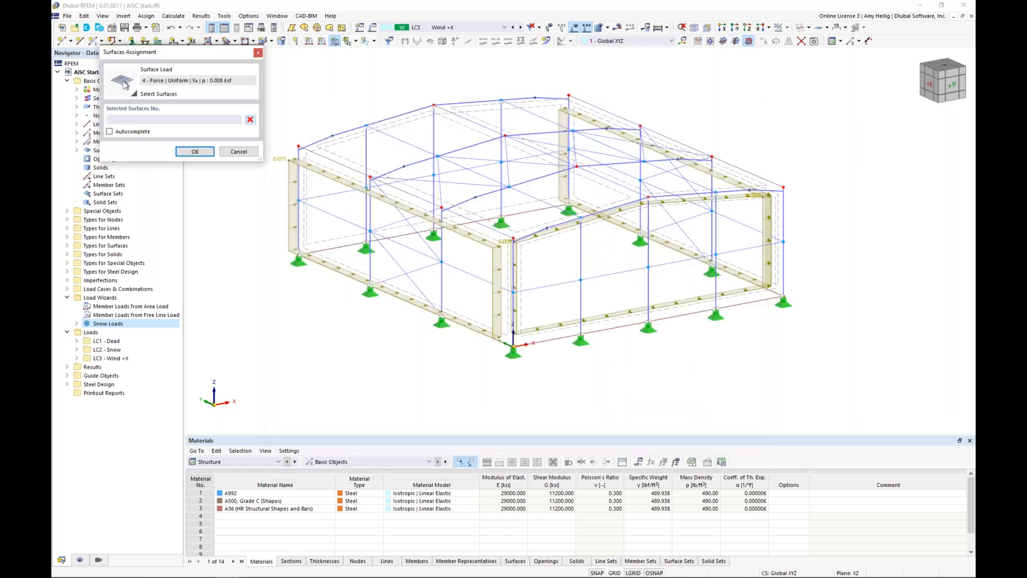
pyautogui.click(332, 239)
pyautogui.click(196, 152)
pyautogui.click(722, 461)
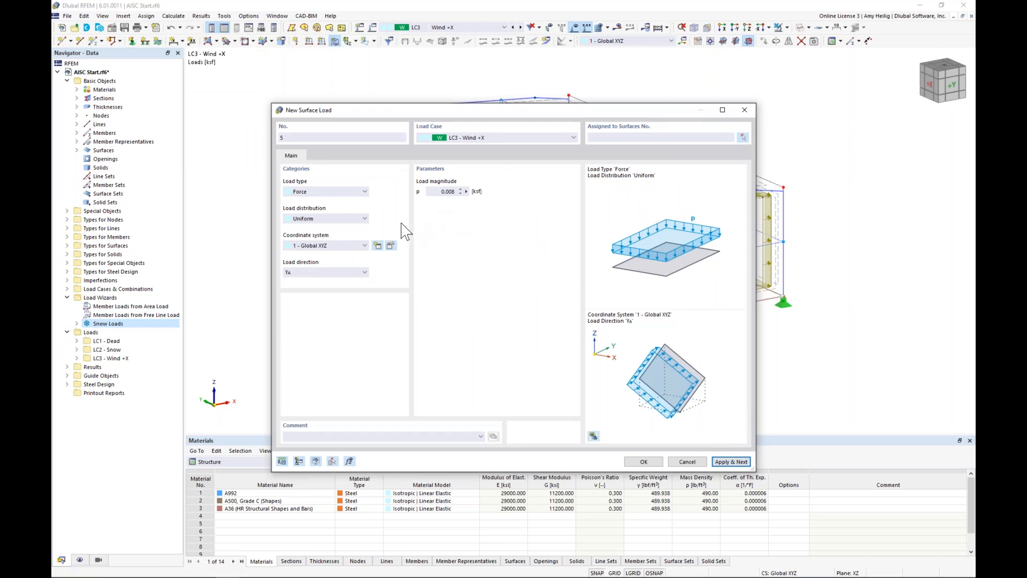
# Step: Apply a uniform 0.008 ksf surface load in the local z direction to roof surfaces 3 and 5 in LC3
pyautogui.click(351, 245)
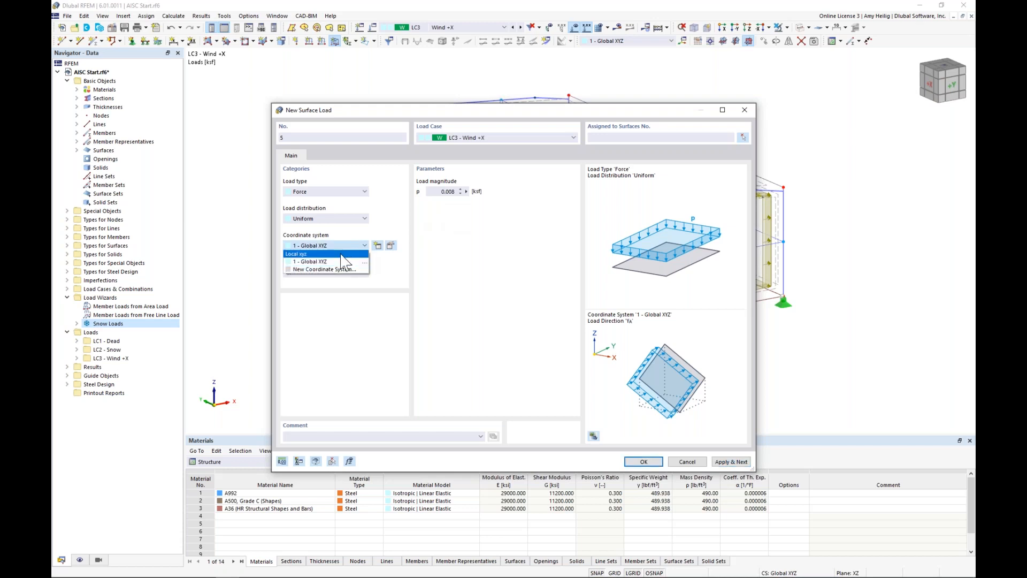
pyautogui.click(332, 254)
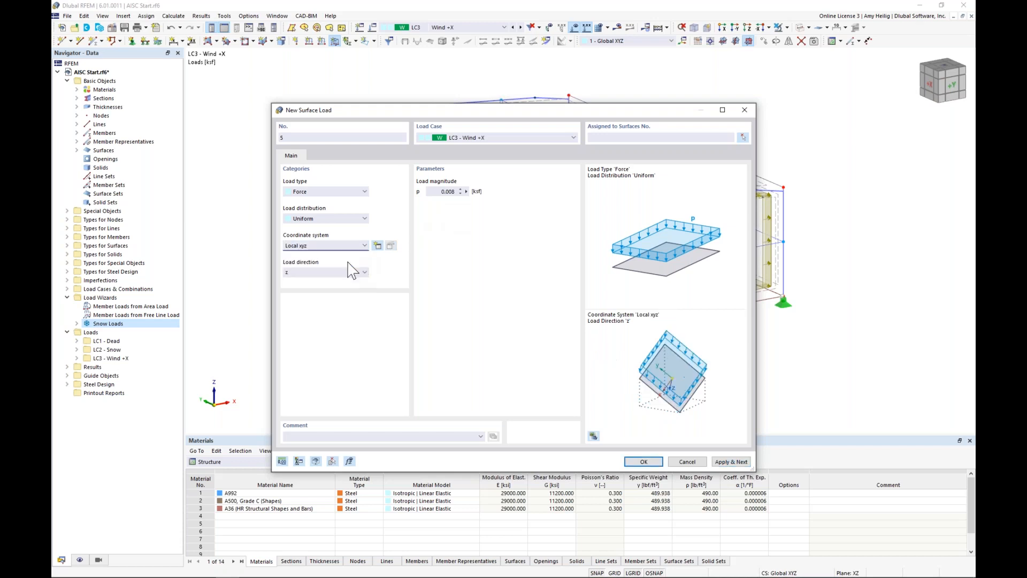
pyautogui.moveTo(402, 114); pyautogui.dragTo(395, 263)
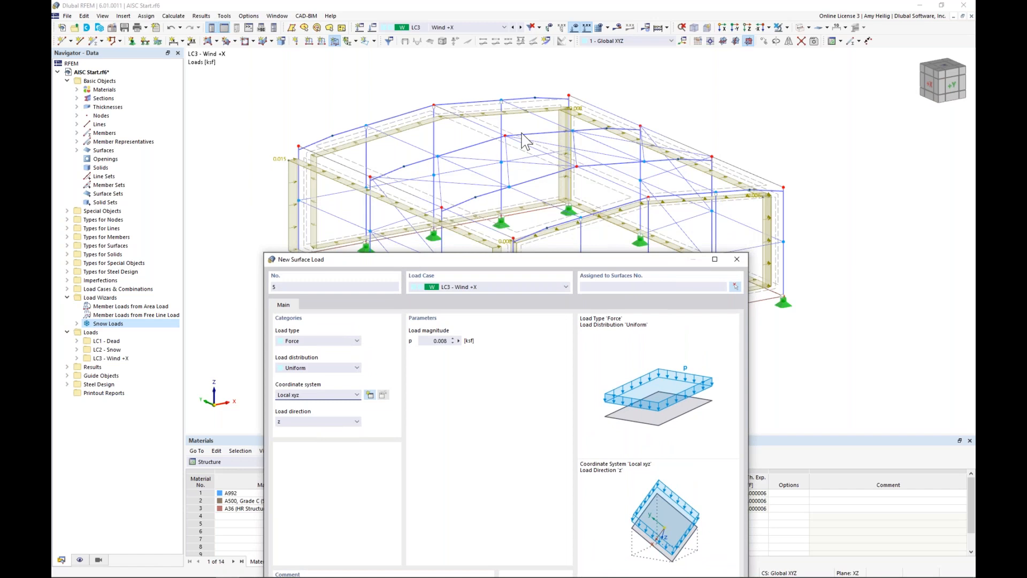
pyautogui.moveTo(490, 266); pyautogui.dragTo(487, 127)
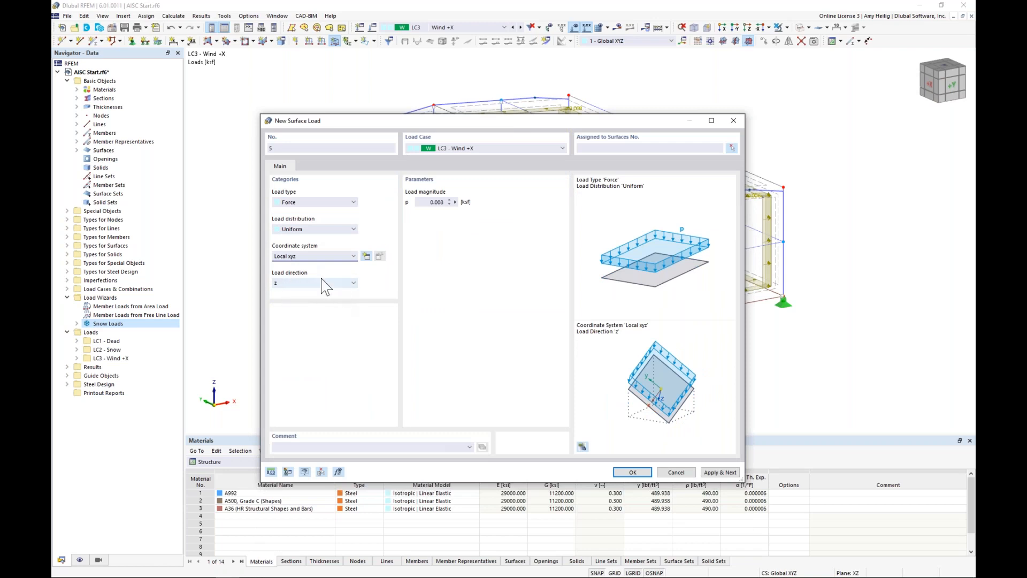
pyautogui.click(731, 149)
pyautogui.click(530, 226)
pyautogui.click(666, 191)
pyautogui.click(201, 155)
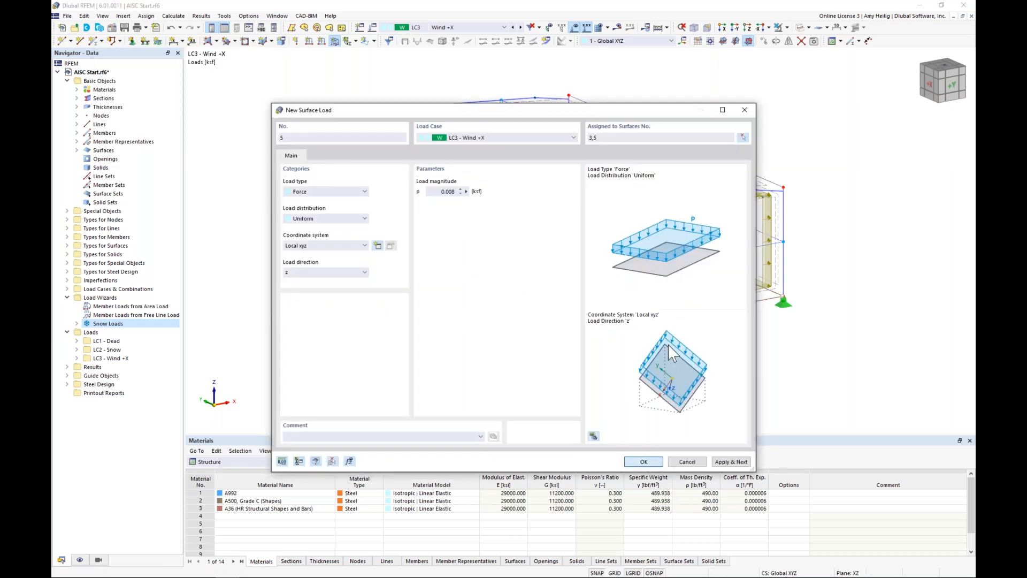
pyautogui.press('Return')
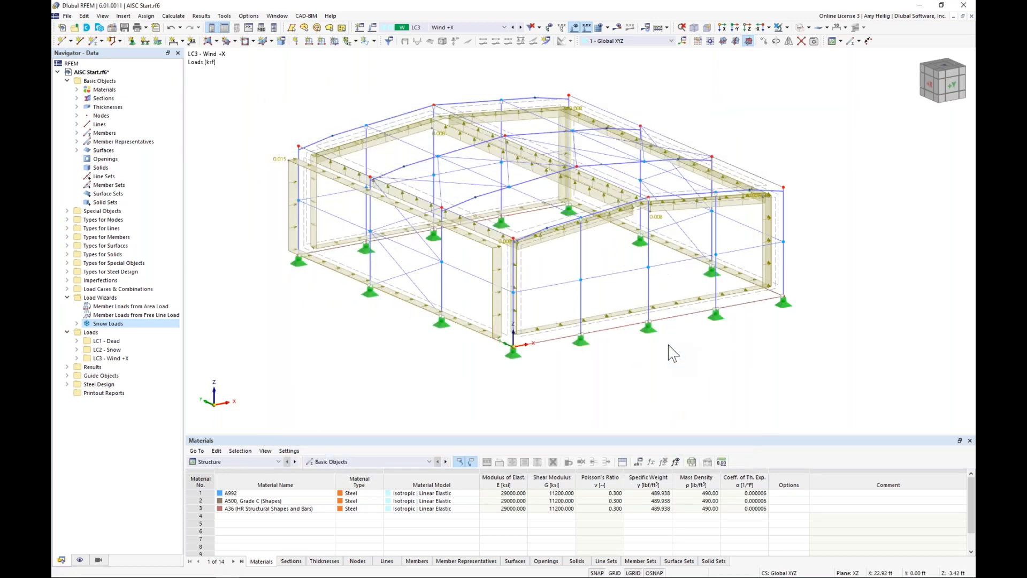
# Step: Show the wind surface loads as transferred member loads for inspection, and switch back to the surface load display
pyautogui.click(81, 559)
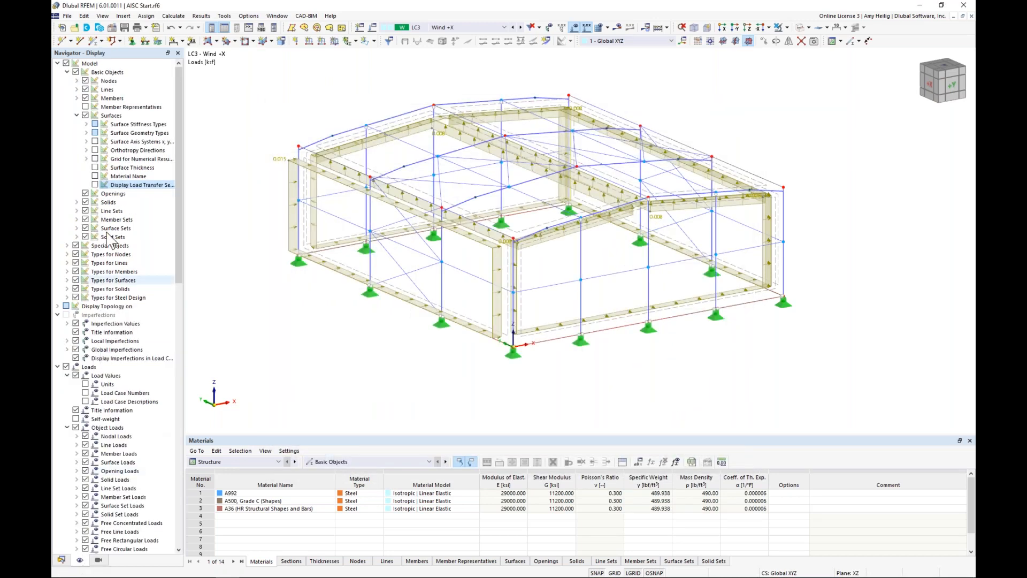
pyautogui.click(95, 185)
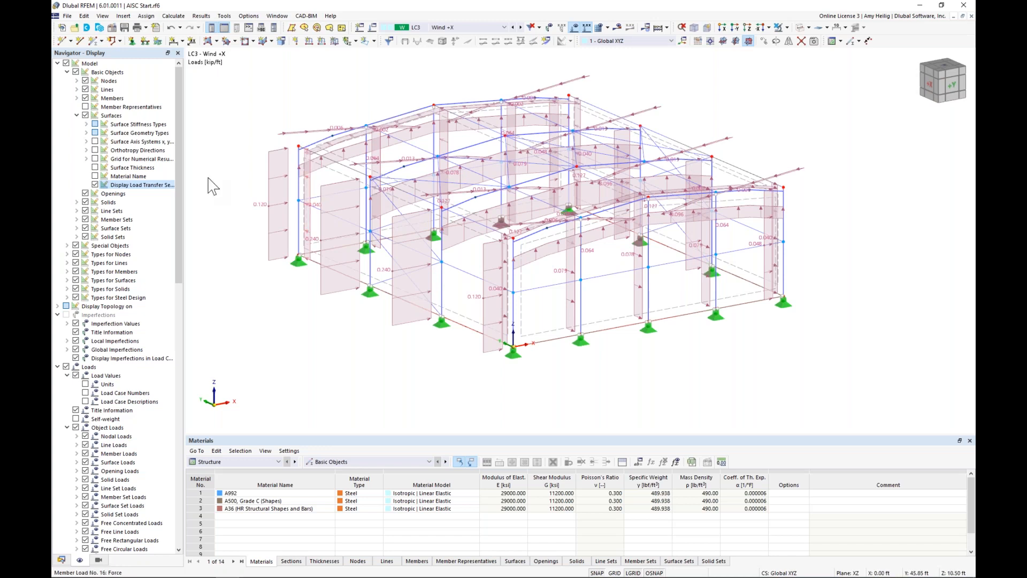
pyautogui.click(95, 185)
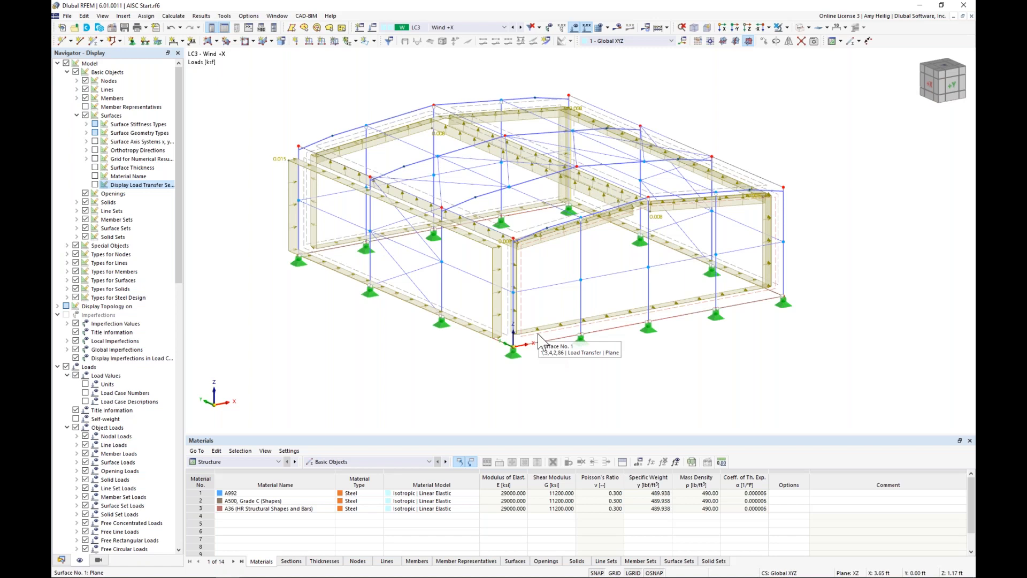
pyautogui.click(61, 560)
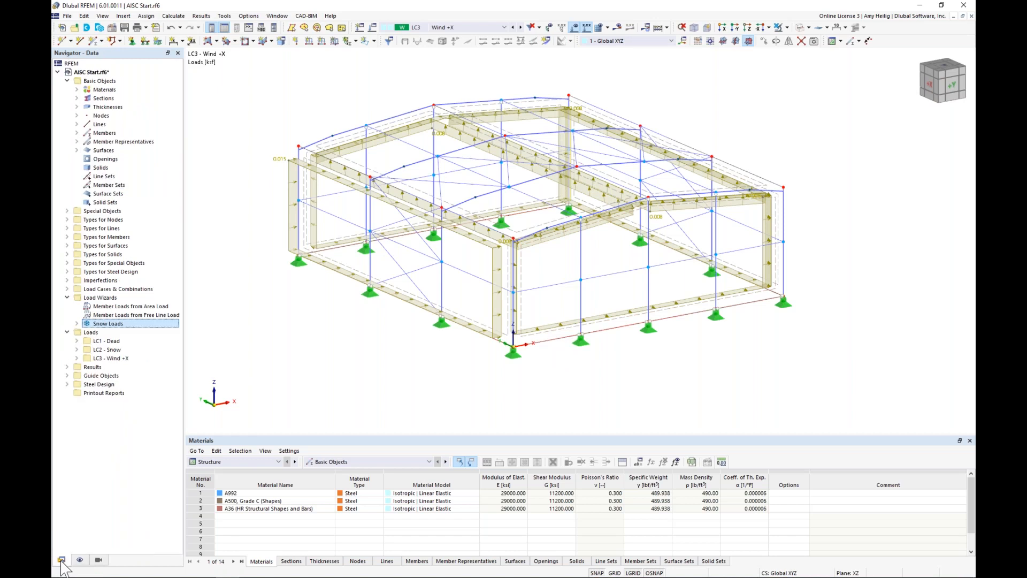
# Step: Copy load case LC3 - Wind +X to a new load case LC4 and name it Wind +Y
pyautogui.click(67, 289)
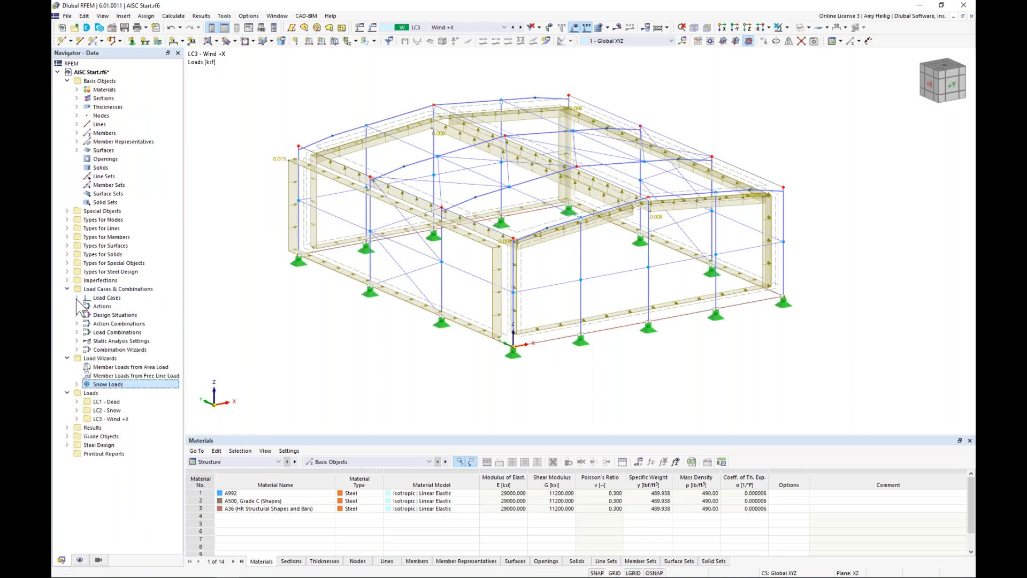
pyautogui.click(76, 298)
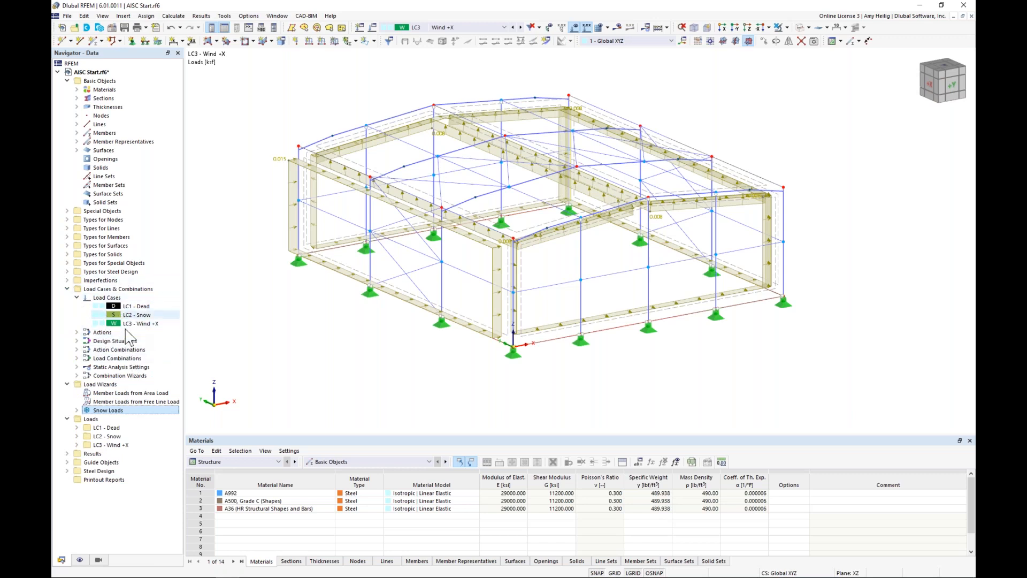
pyautogui.click(135, 307)
pyautogui.click(134, 316)
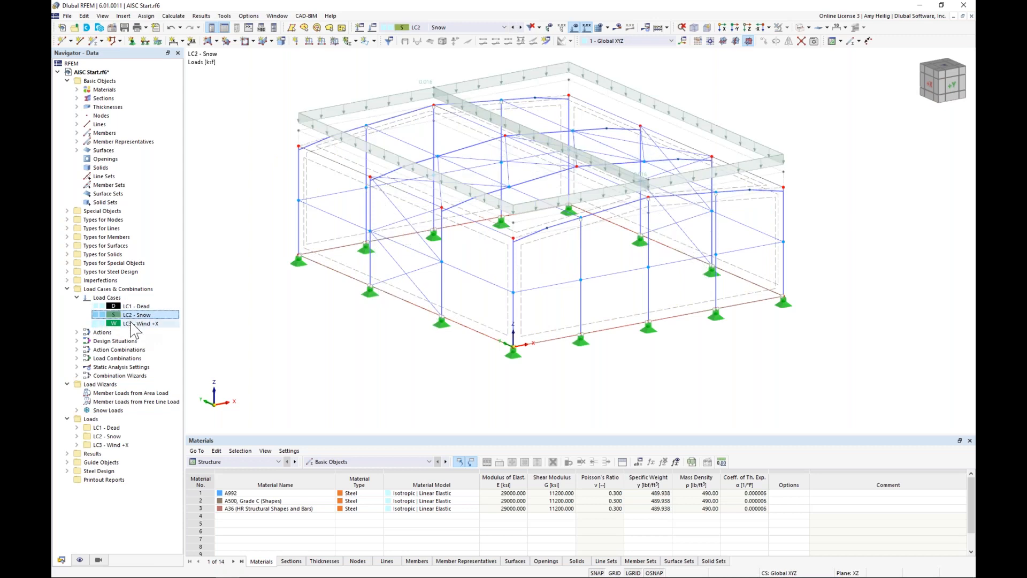
pyautogui.click(135, 324)
pyautogui.rightClick(135, 328)
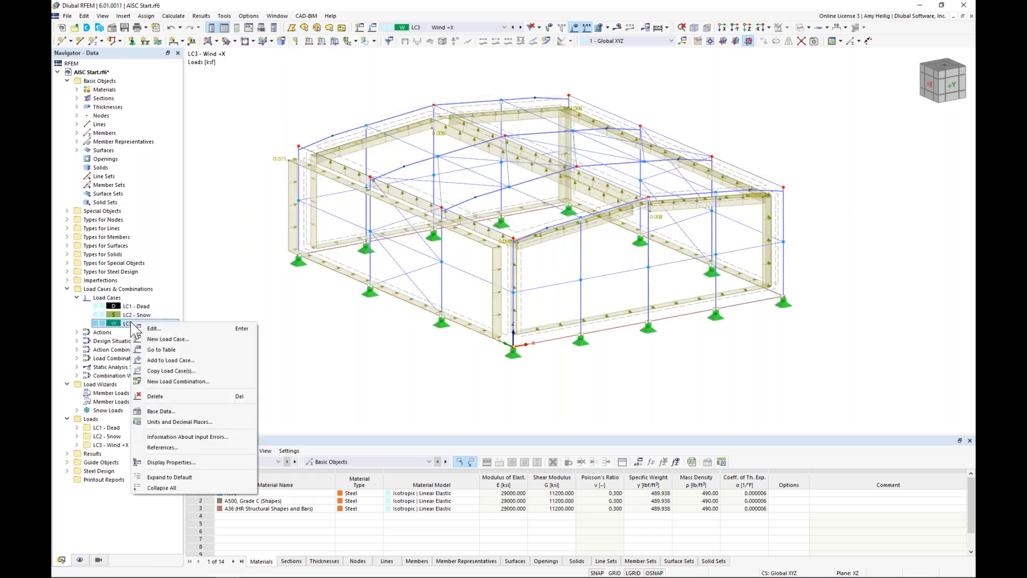
pyautogui.click(158, 371)
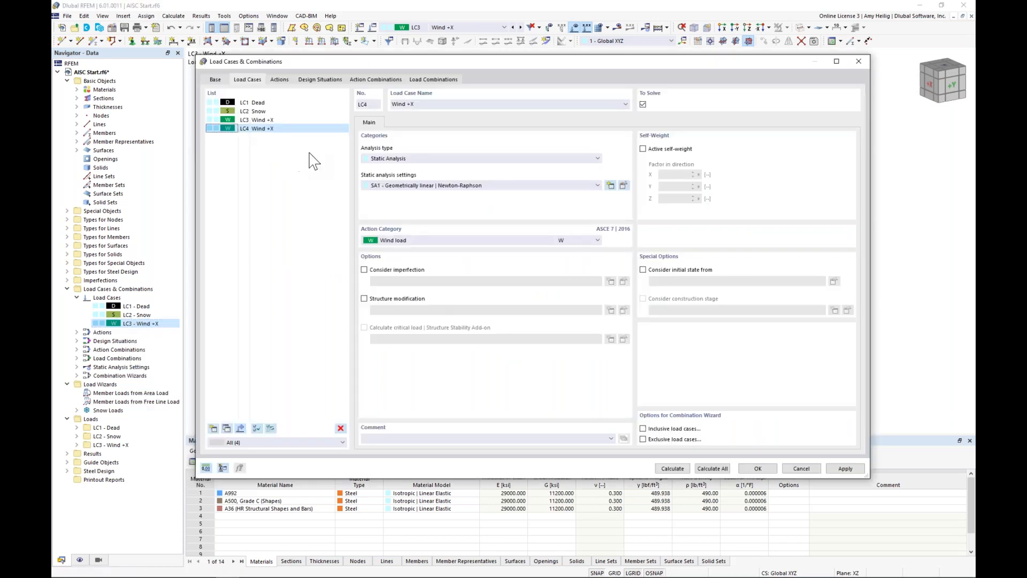
pyautogui.click(413, 103)
pyautogui.write('Y')
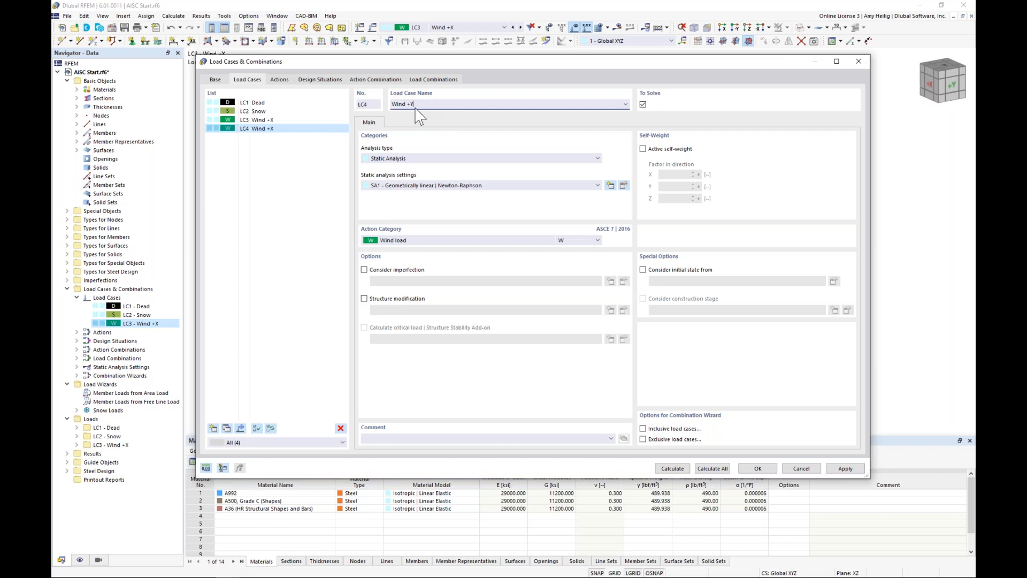
pyautogui.click(762, 468)
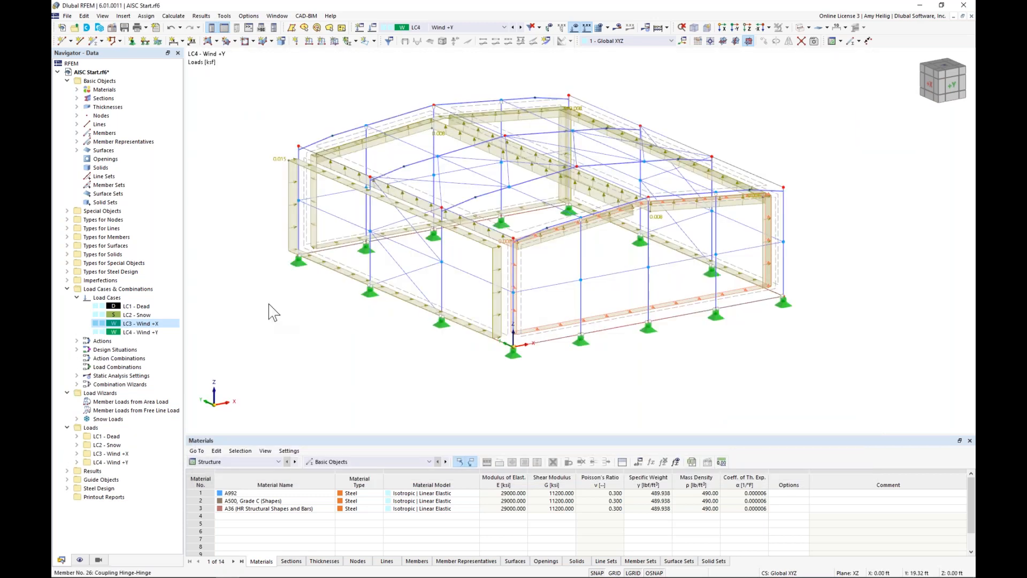
# Step: Make LC4 - Wind +Y the active load case and list its surface loads in an enlarged table
pyautogui.click(147, 332)
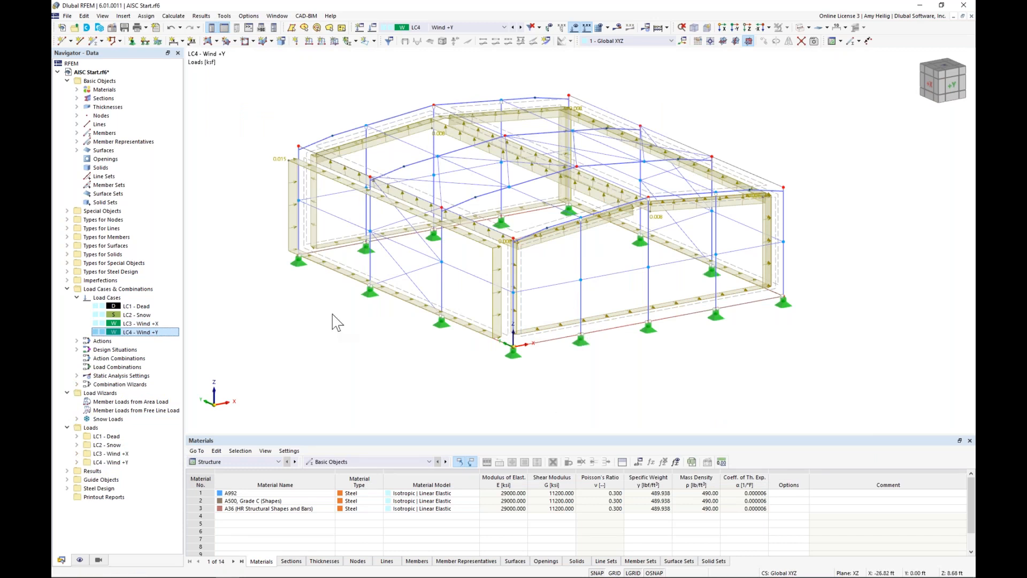
pyautogui.moveTo(345, 435); pyautogui.dragTo(356, 358)
pyautogui.scroll(-2, 367, 321)
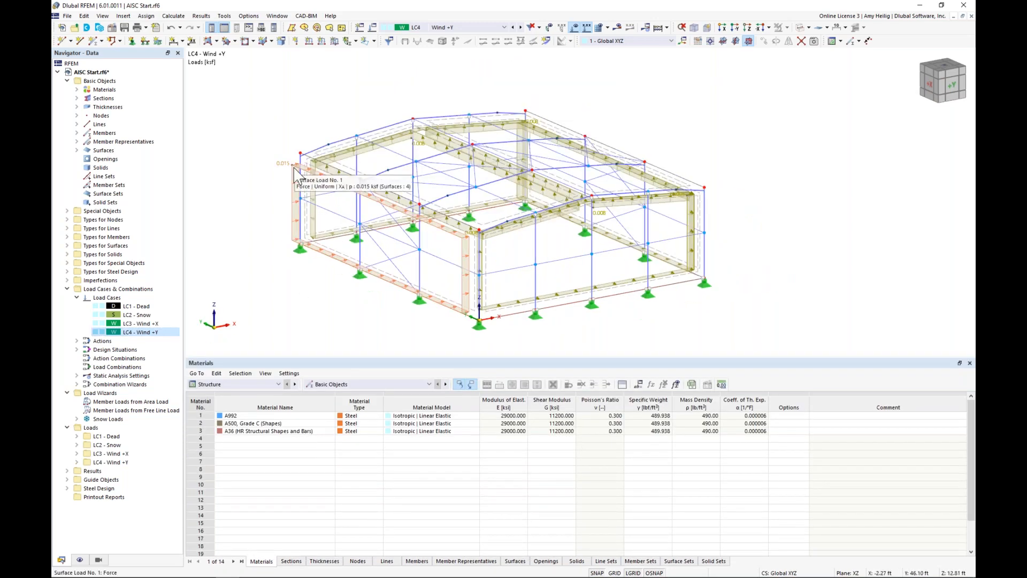
pyautogui.click(257, 384)
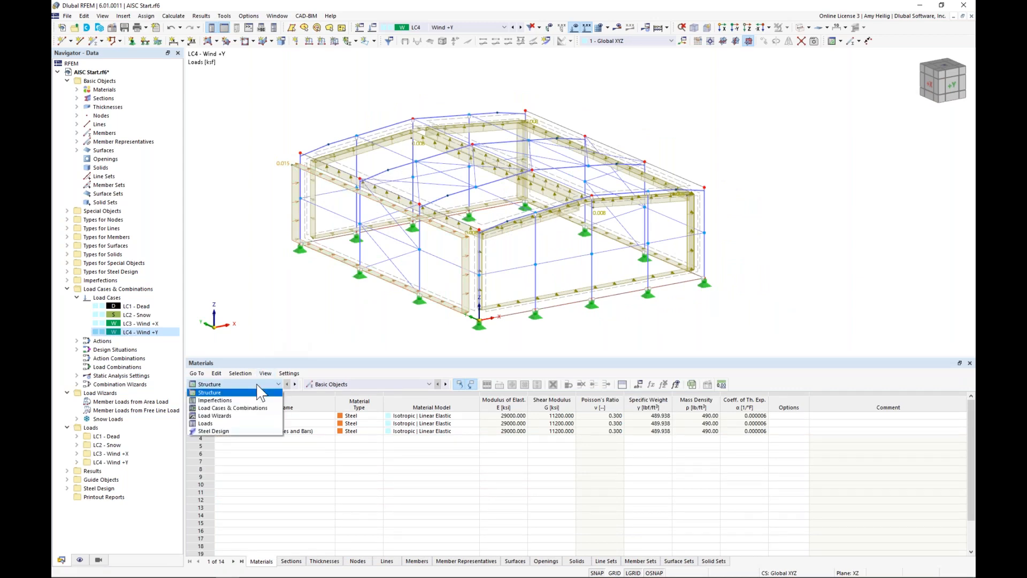
pyautogui.click(236, 423)
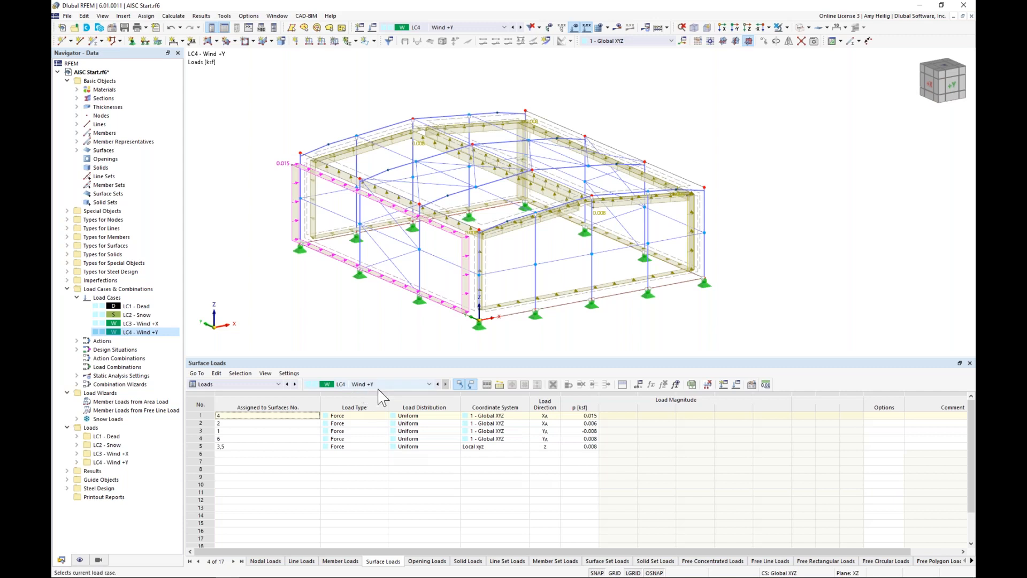
# Step: Set the LC4 surface load magnitudes to -0.008 ksf on wall surface 4 and 0.008 ksf on wall surface 2
pyautogui.click(571, 416)
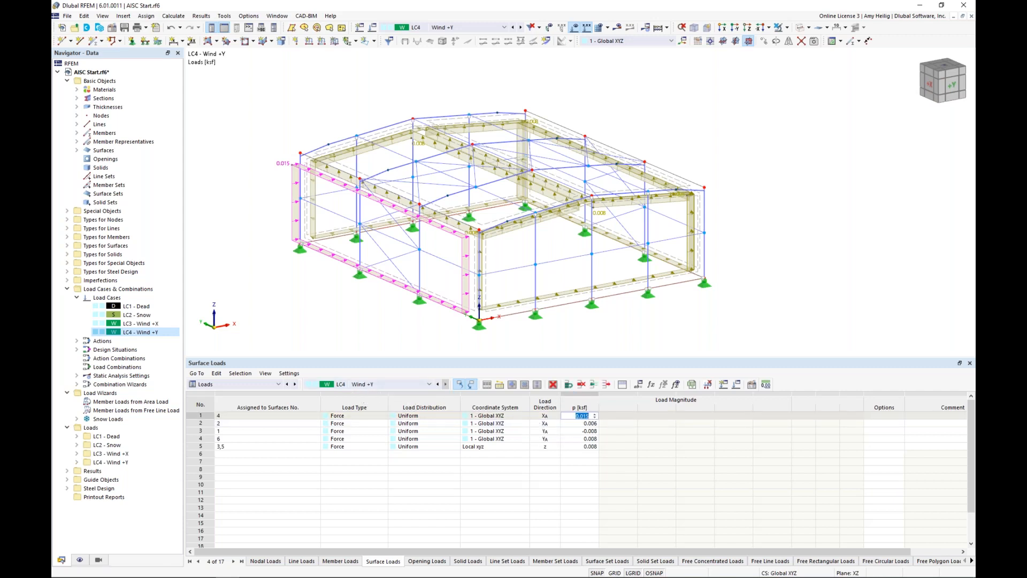
pyautogui.write('-0.008')
pyautogui.press('Return')
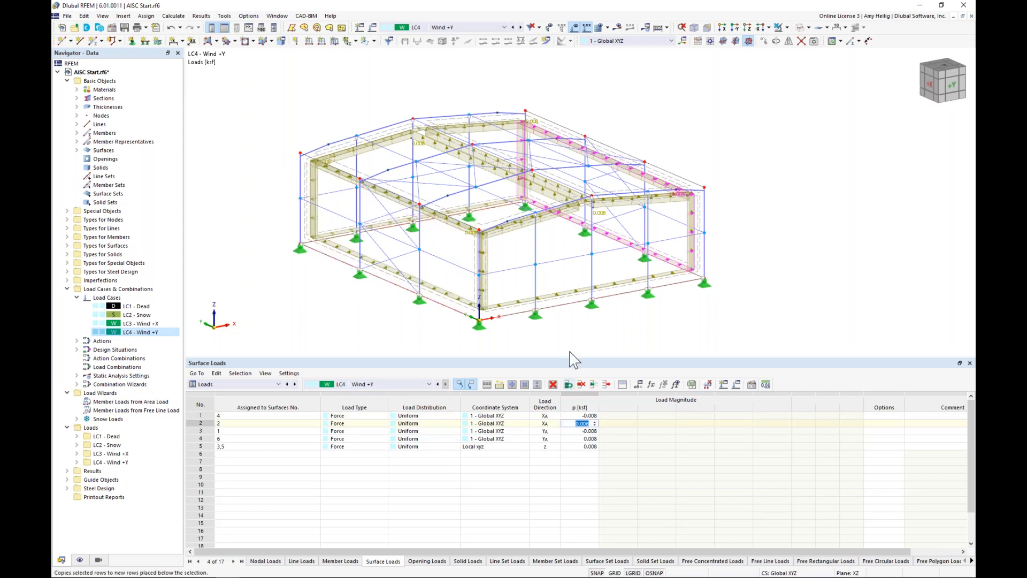
pyautogui.write('0.008')
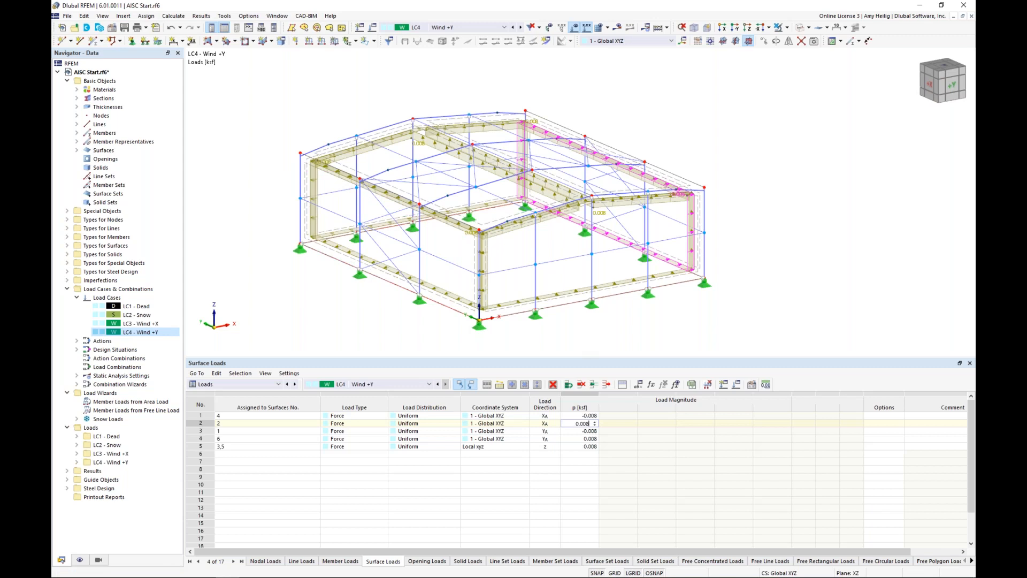
pyautogui.press('Return')
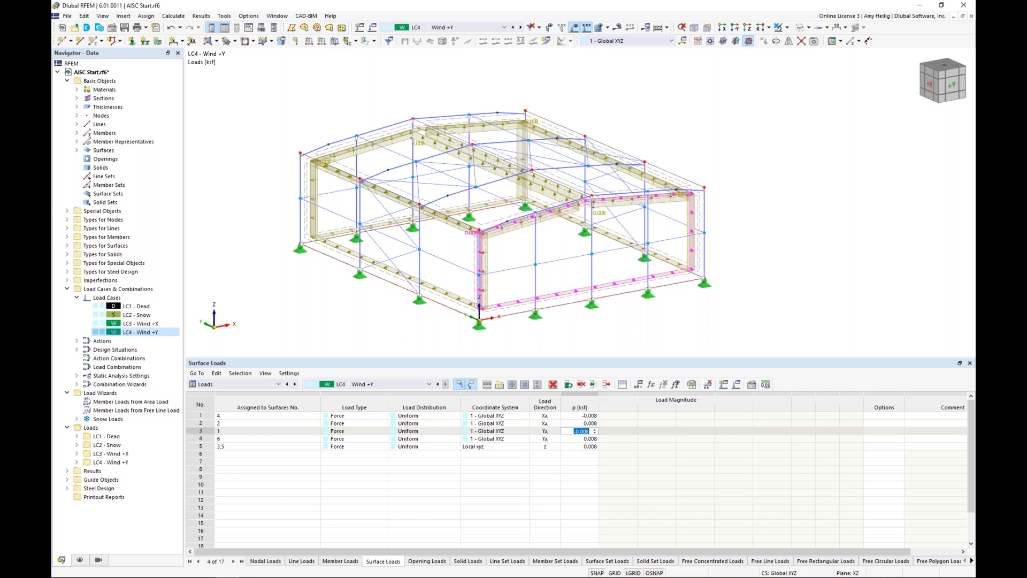
# Step: Set the LC4 surface load magnitudes to 0.015 ksf on gable surface 1 and 0.006 ksf on gable surface 6
pyautogui.write('0.015')
pyautogui.press('Return')
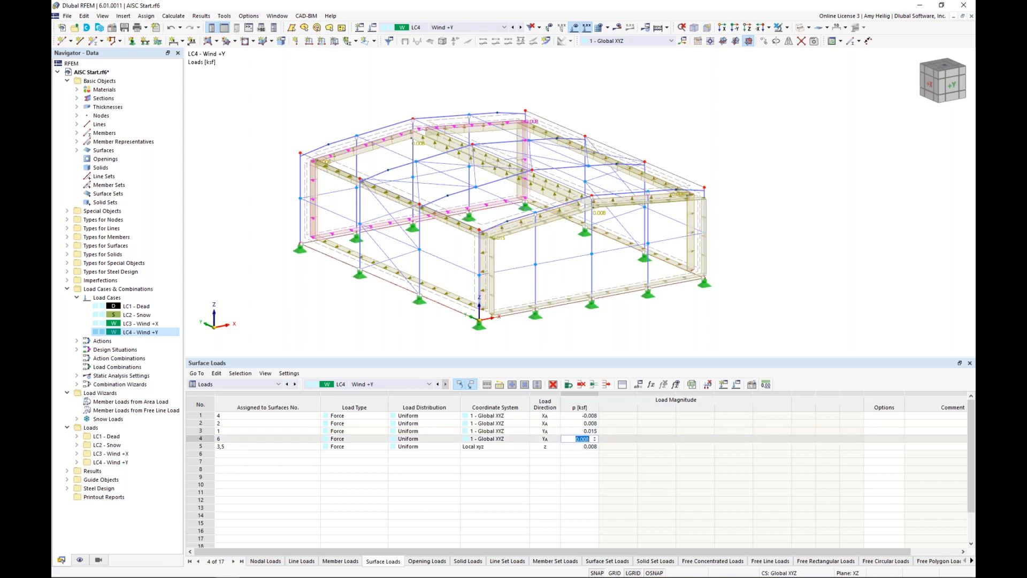
pyautogui.write('0.006')
pyautogui.click(580, 431)
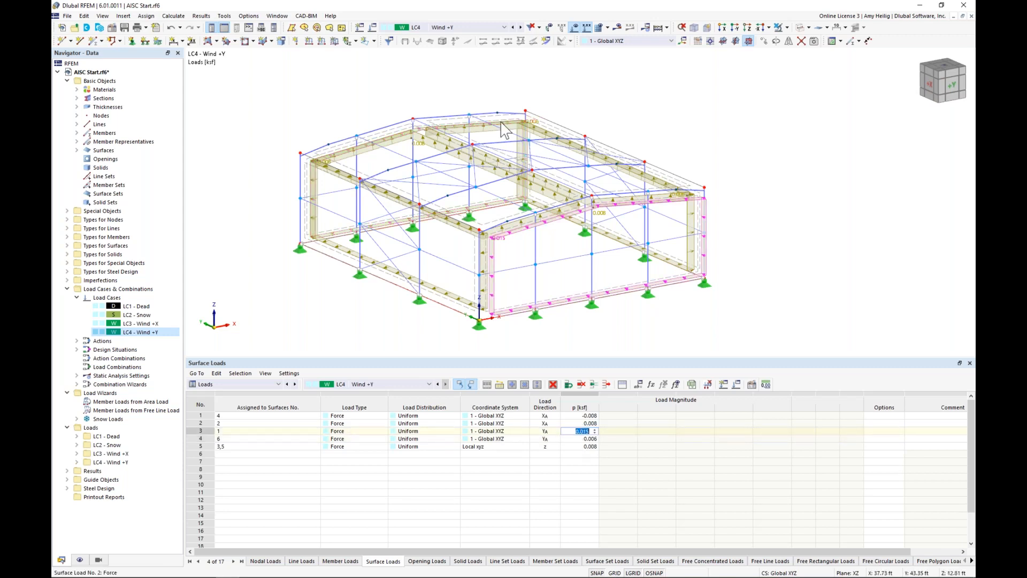
pyautogui.click(783, 230)
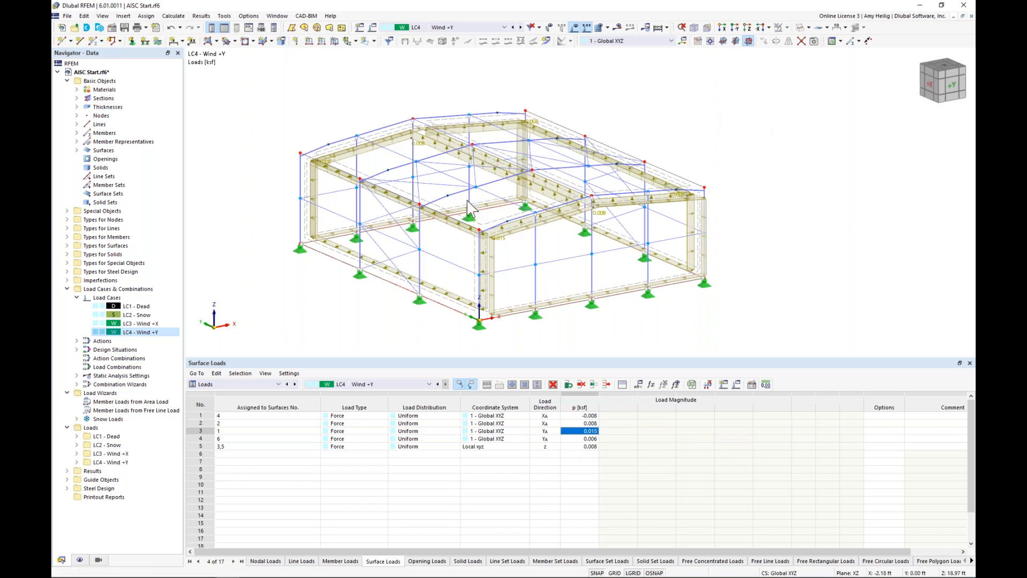
# Step: Review the list of available load cases, design situations and load combinations without changing the active load case
pyautogui.click(462, 26)
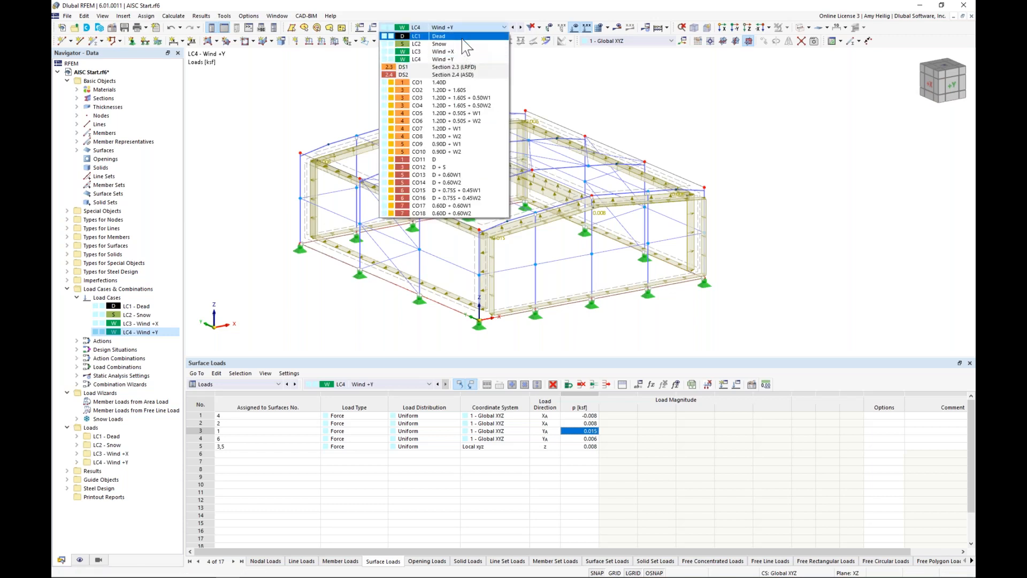
pyautogui.click(628, 101)
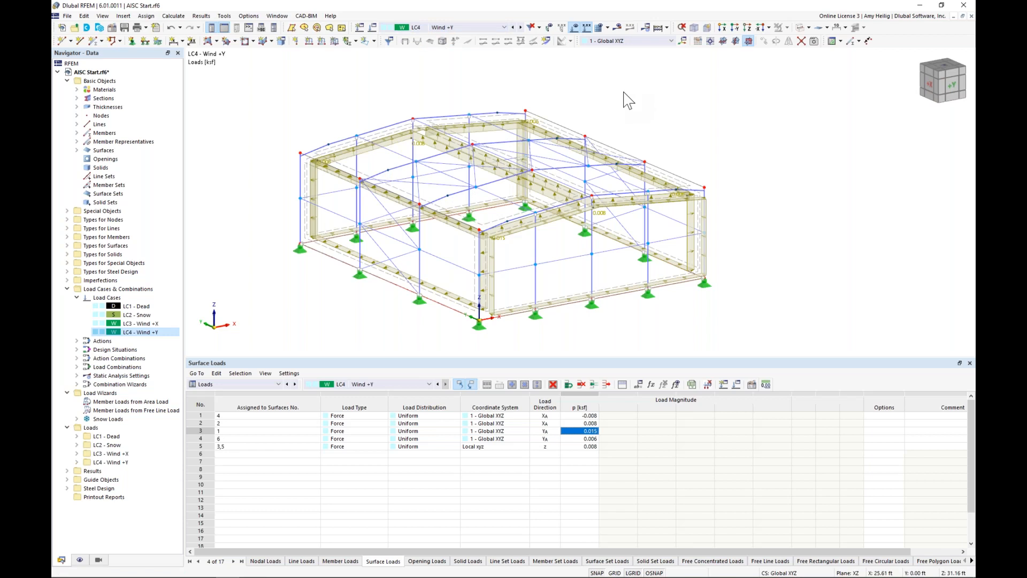
# Step: Switch to the PowerPoint slide show and advance to the AISC 360-16 Ch. C – Design for Stability slide
pyautogui.press('super+Tab')
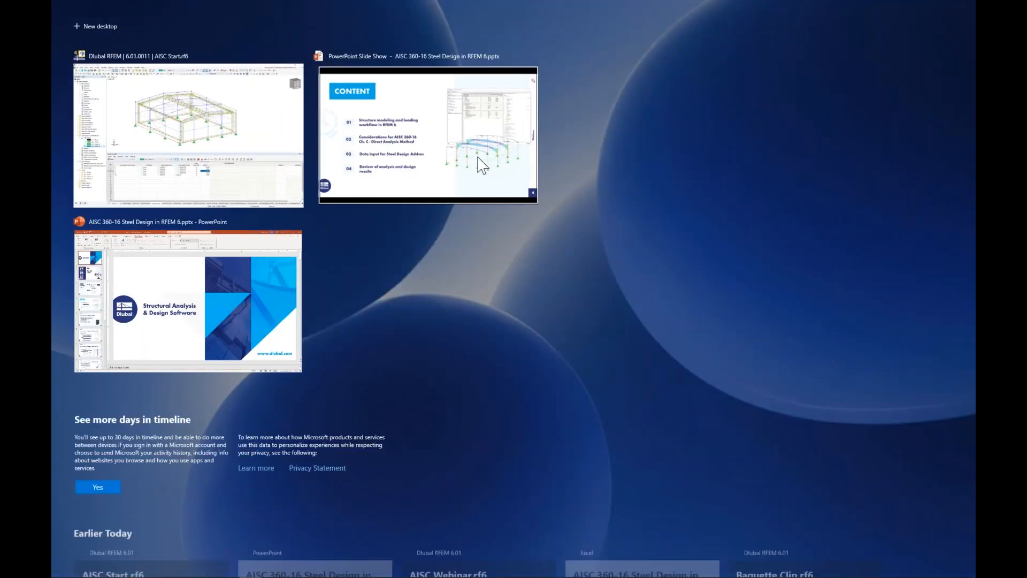
pyautogui.click(480, 163)
pyautogui.press('Right')
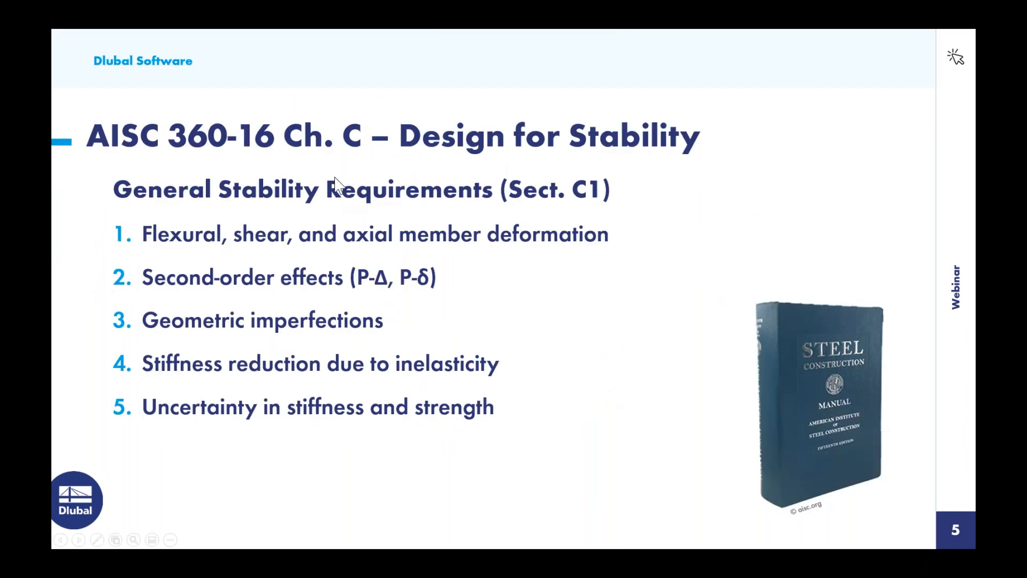
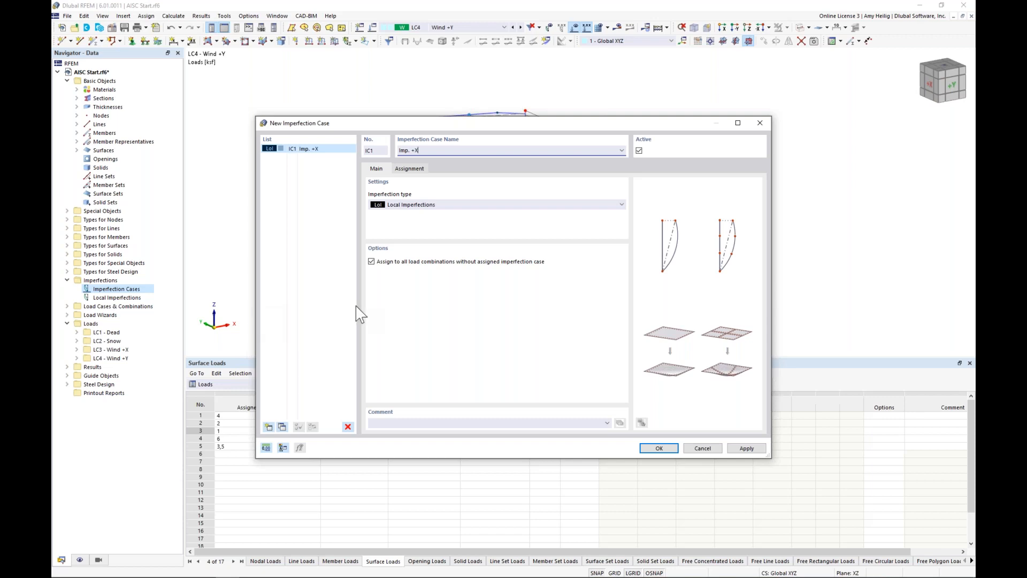
# Step: Assign imperfection case Imp. +X to LC3 Wind +X and add a second case, Imp. +Y, assigned to LC4 Wind +Y
pyautogui.click(419, 169)
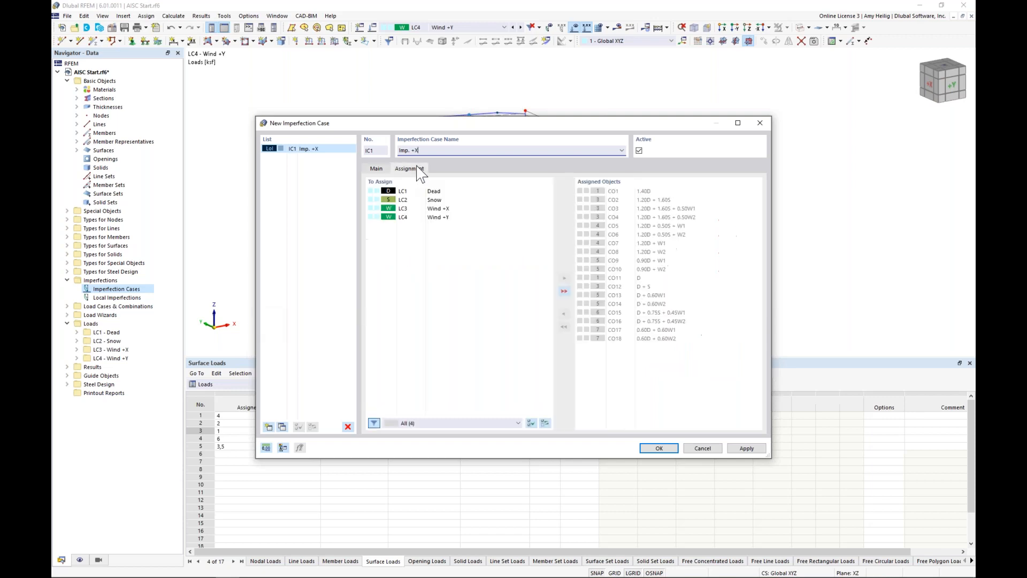
pyautogui.doubleClick(457, 210)
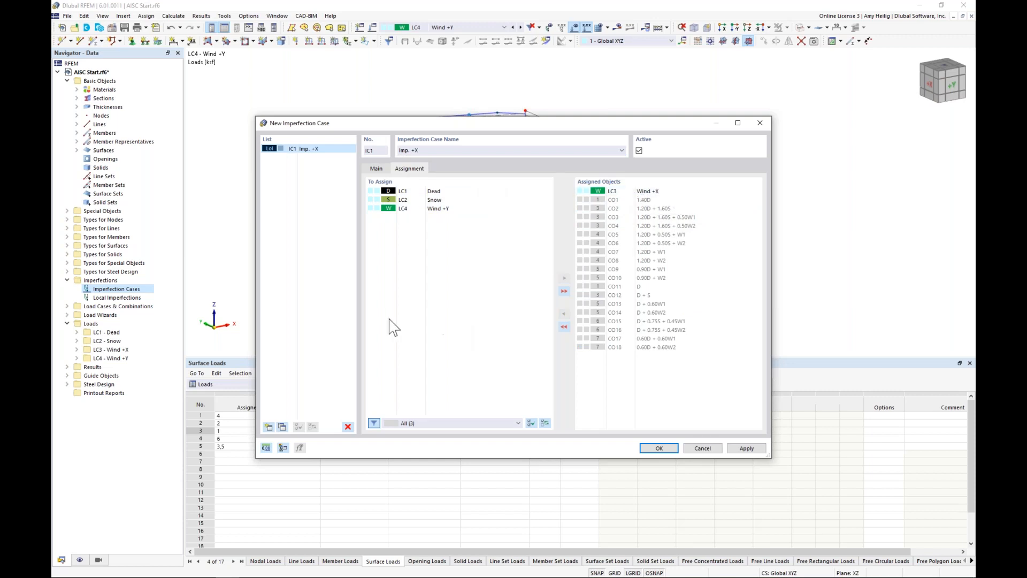
pyautogui.click(268, 427)
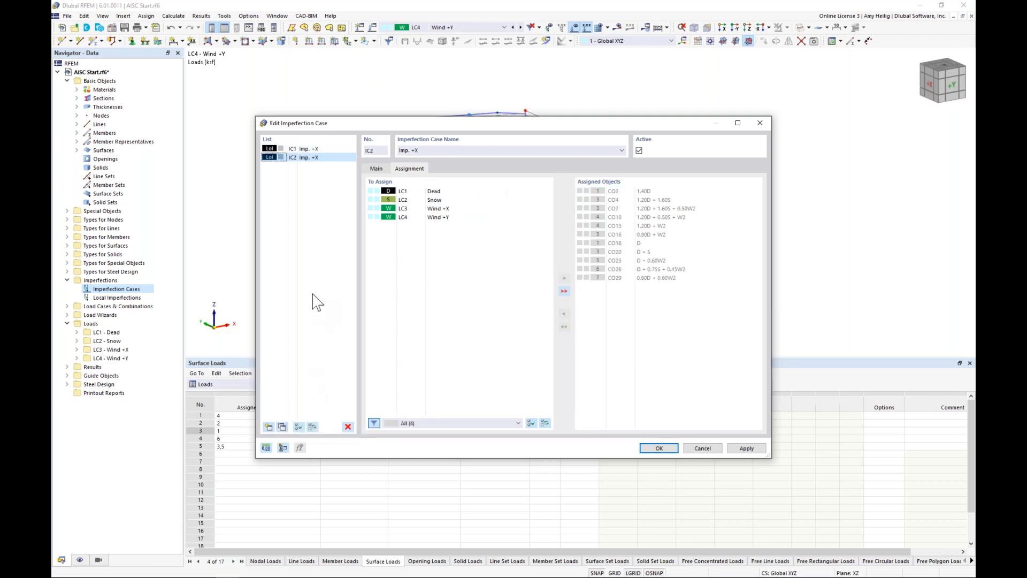
pyautogui.click(426, 151)
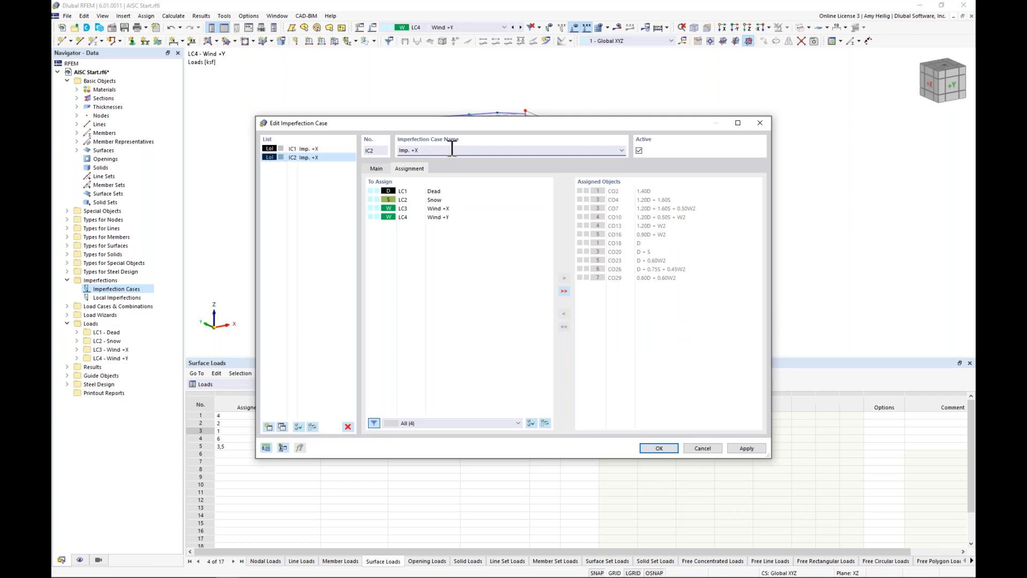
pyautogui.doubleClick(446, 218)
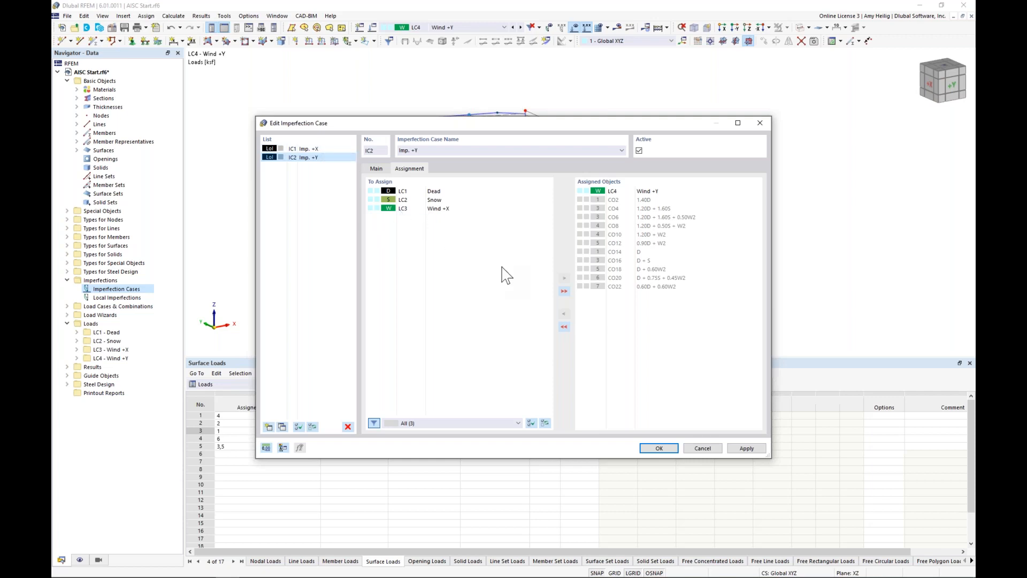
pyautogui.click(668, 452)
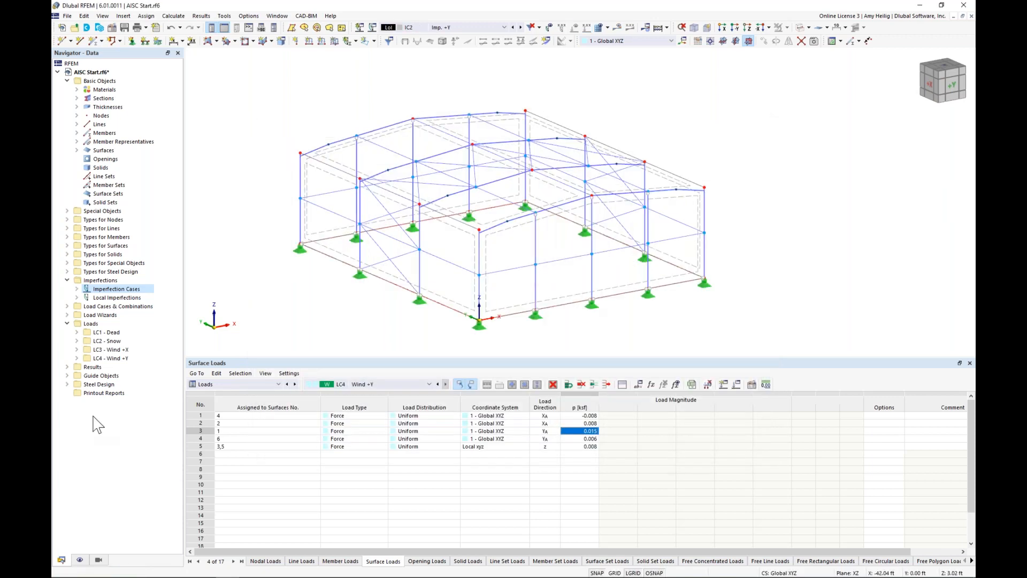
# Step: Limit the model visibility to the members with sections W 14x48 and W 8x31
pyautogui.click(98, 559)
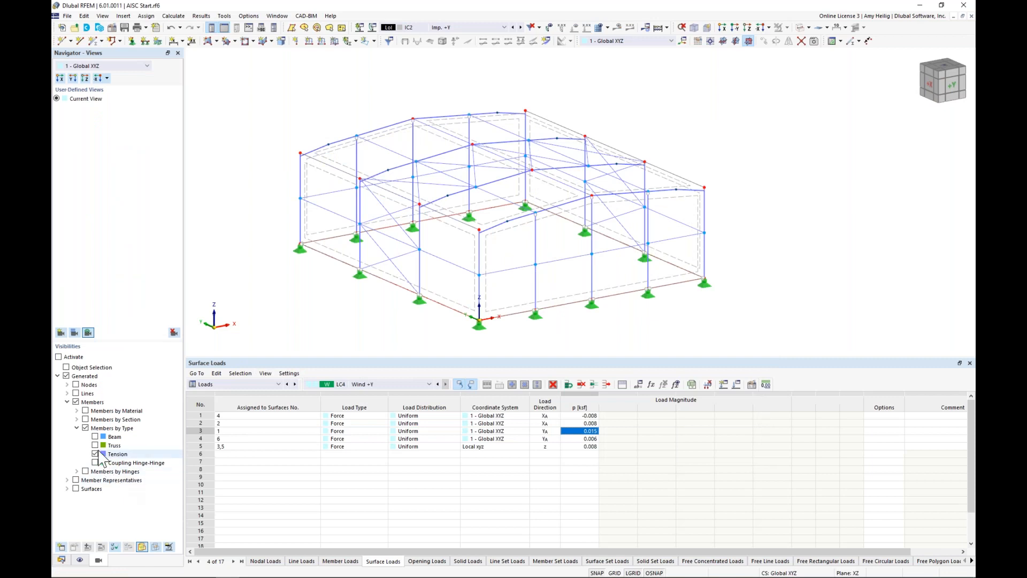
pyautogui.click(97, 428)
pyautogui.click(77, 428)
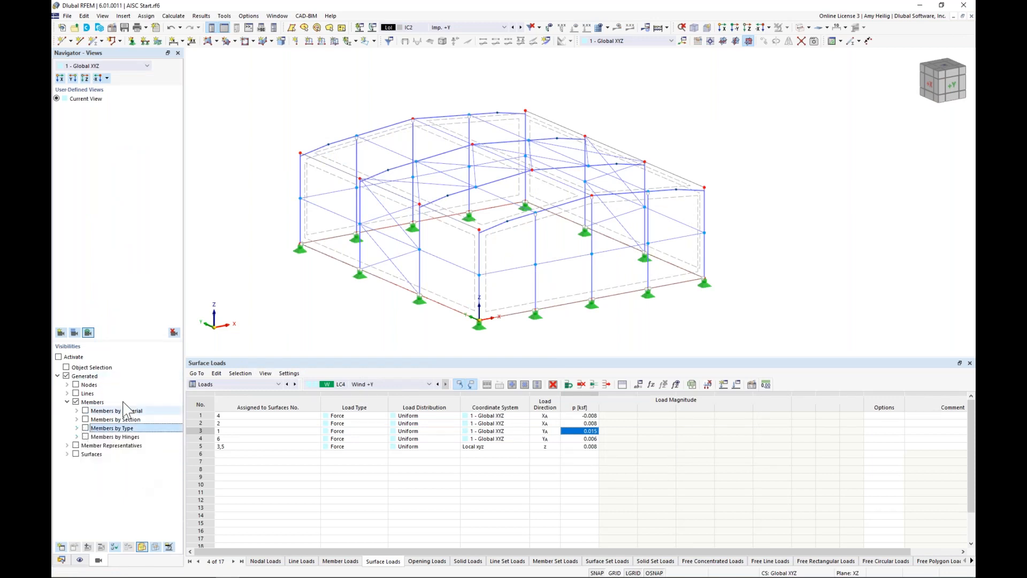
pyautogui.click(77, 420)
pyautogui.click(94, 428)
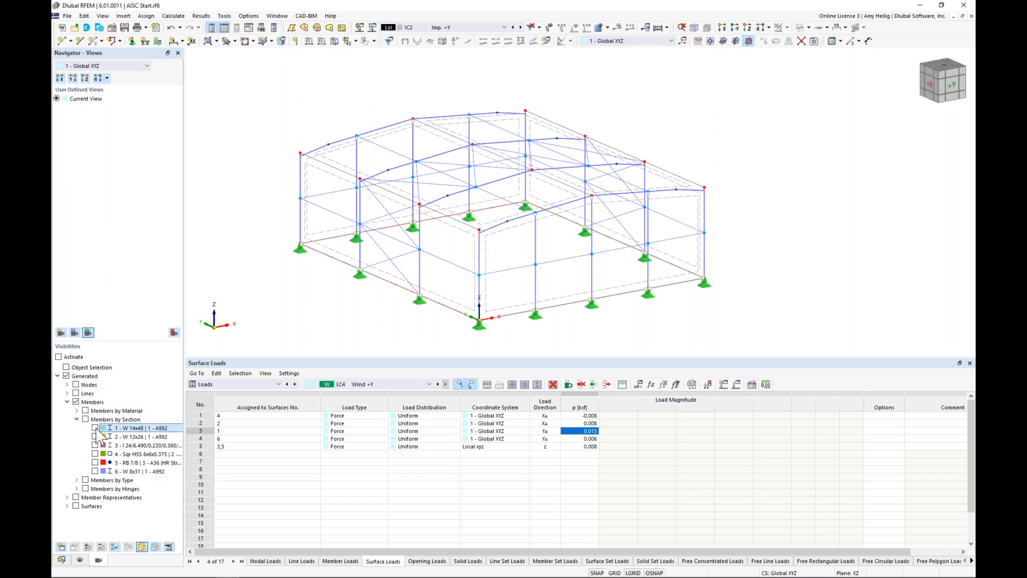
pyautogui.click(95, 470)
# Step: Turn on the local axis systems of the visible columns and examine their orientation
pyautogui.moveTo(585, 299); pyautogui.dragTo(519, 268, button='middle')
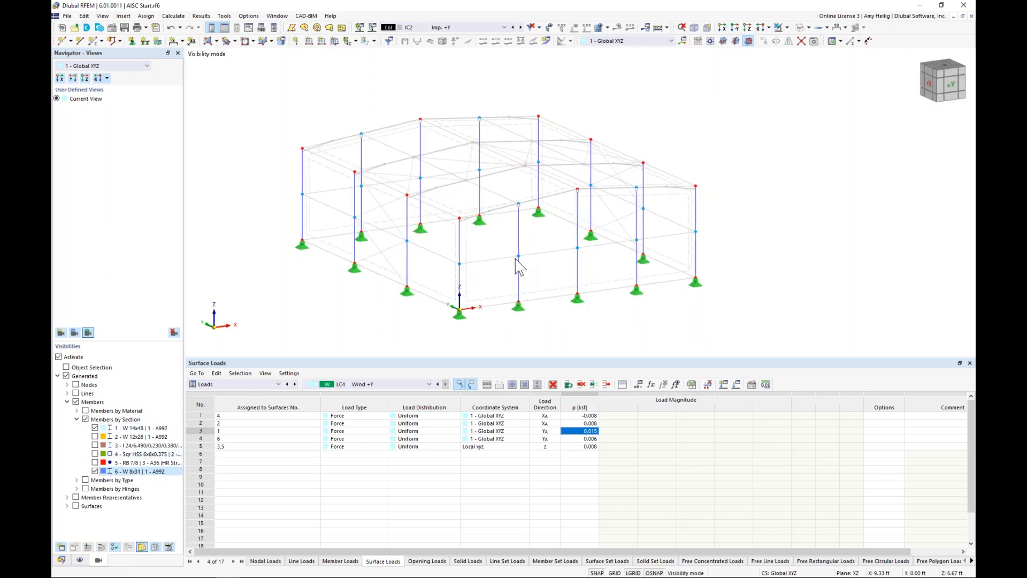
pyautogui.rightClick(520, 292)
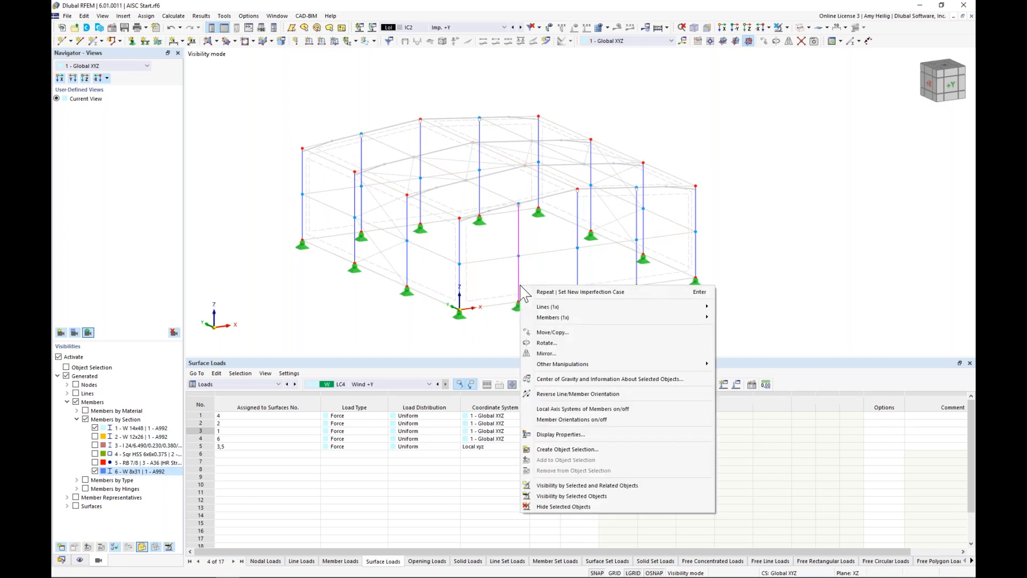
pyautogui.click(565, 409)
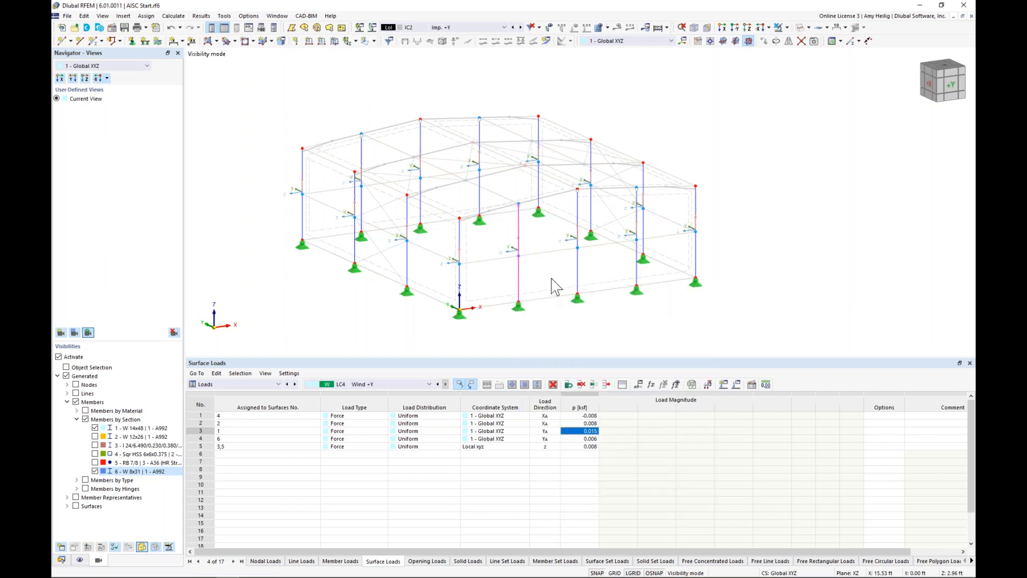
pyautogui.scroll(1, 554, 287)
pyautogui.moveTo(549, 278); pyautogui.dragTo(592, 277, button='middle')
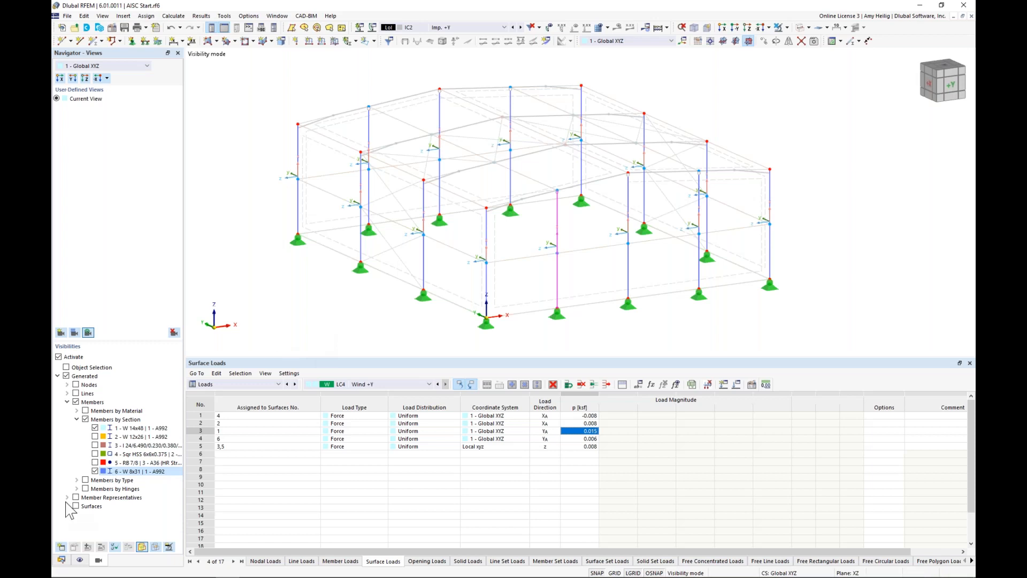
# Step: Start a new initial sway member imperfection in IC1 - Imp. +X using definition type ANSI/AISC 360-16 | Current and direction -z
pyautogui.click(61, 559)
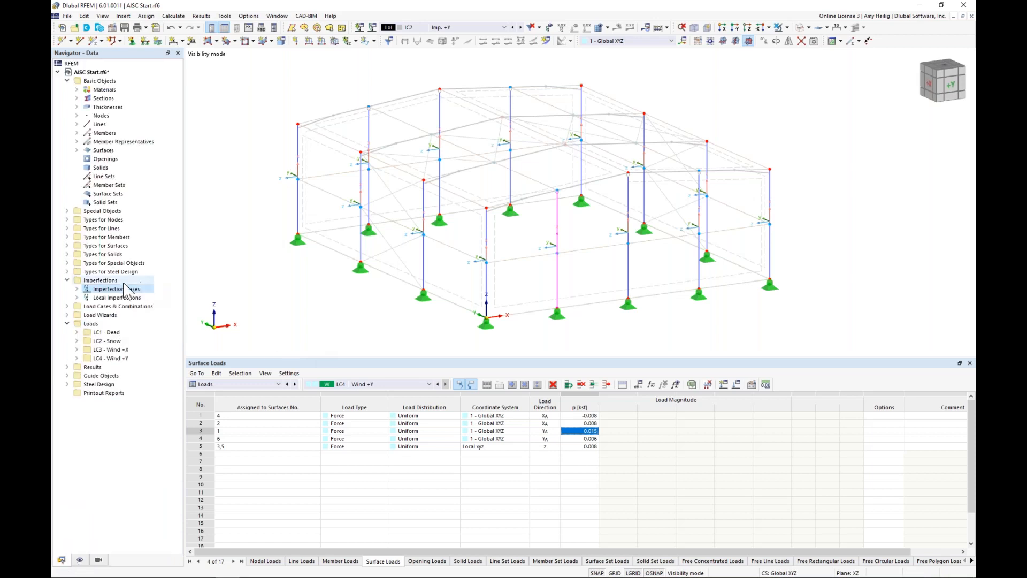
pyautogui.click(77, 297)
pyautogui.click(77, 289)
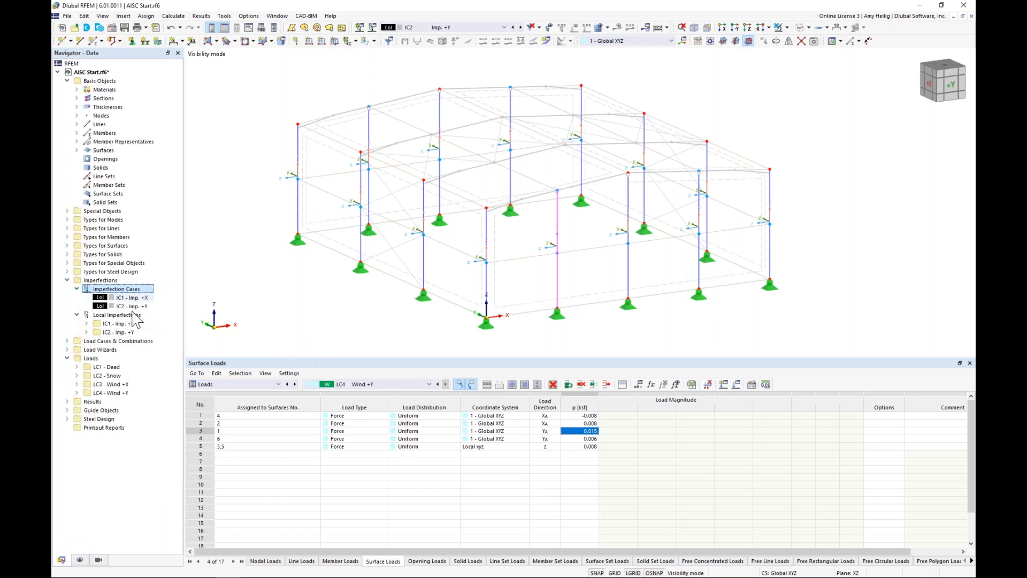
pyautogui.click(86, 323)
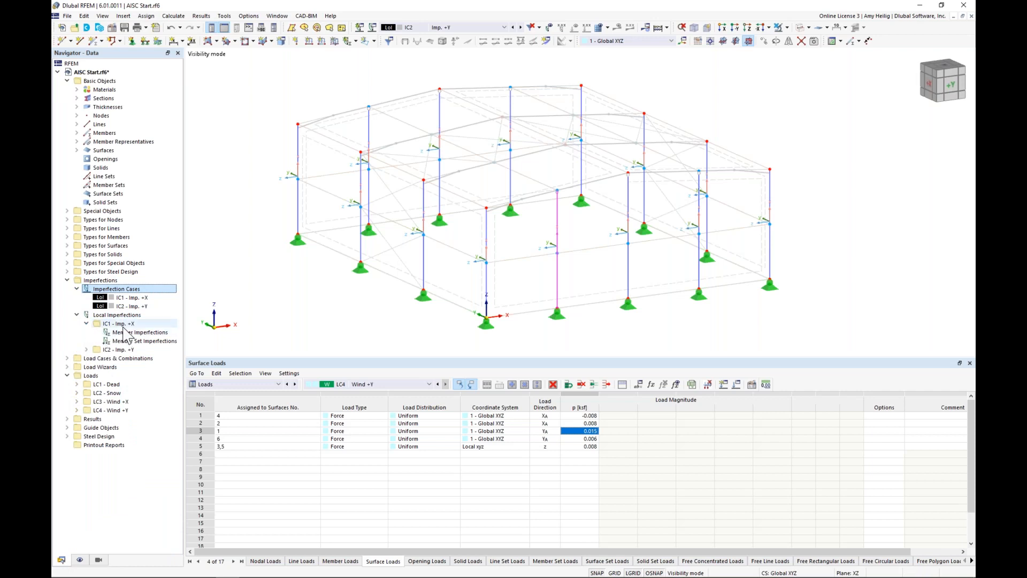
pyautogui.click(86, 349)
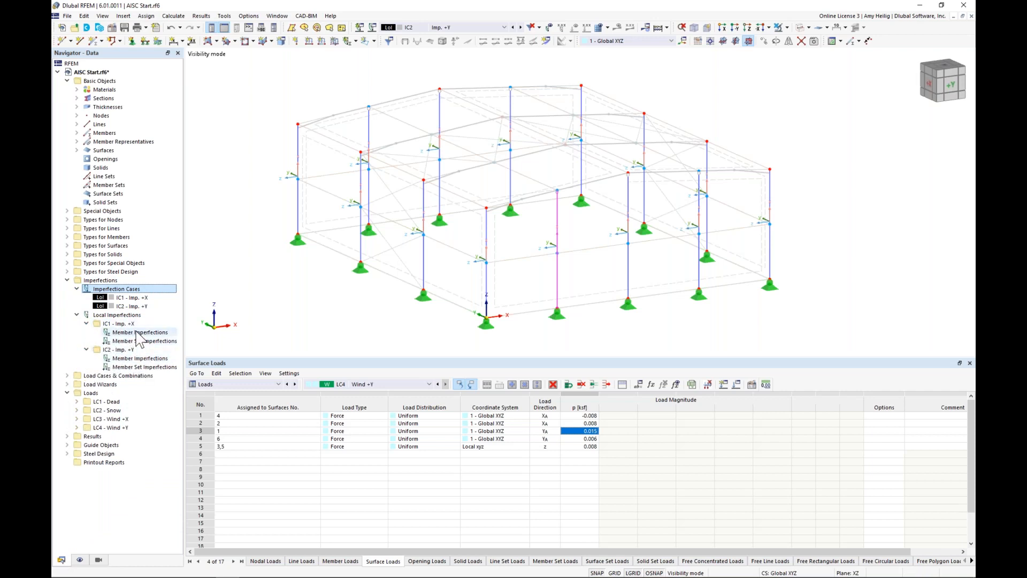
pyautogui.rightClick(140, 332)
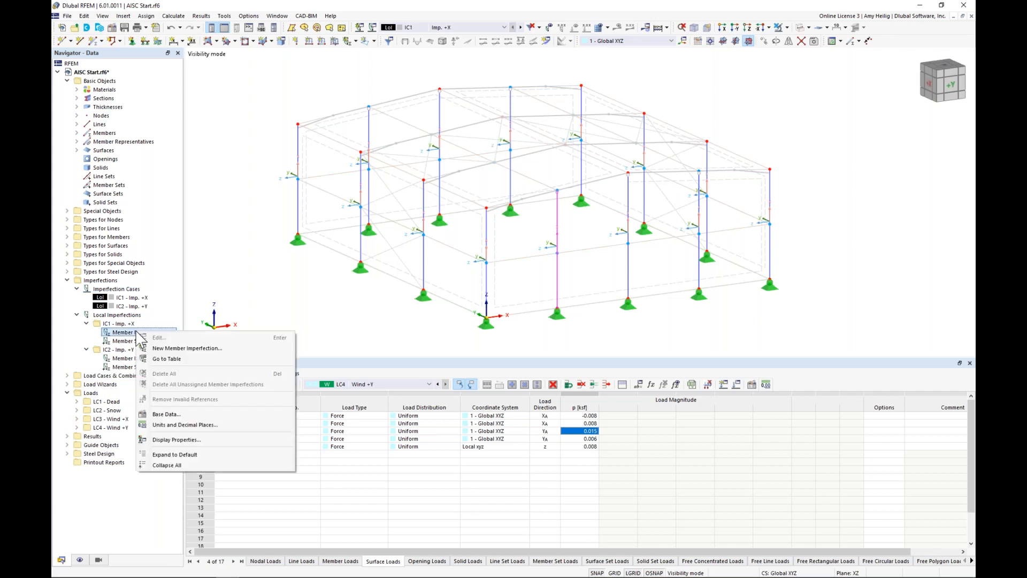
pyautogui.click(163, 349)
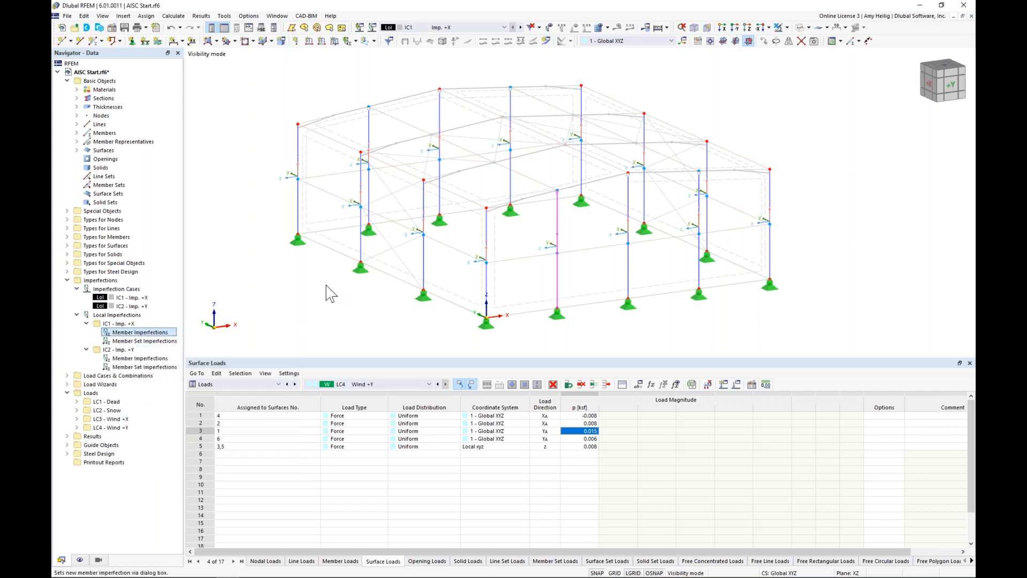
pyautogui.click(303, 229)
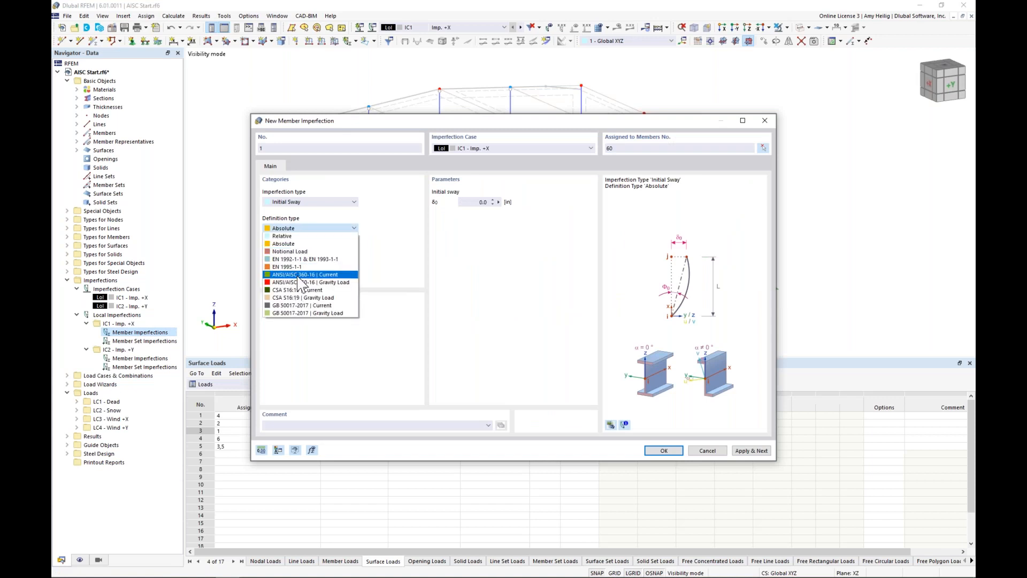
pyautogui.click(298, 275)
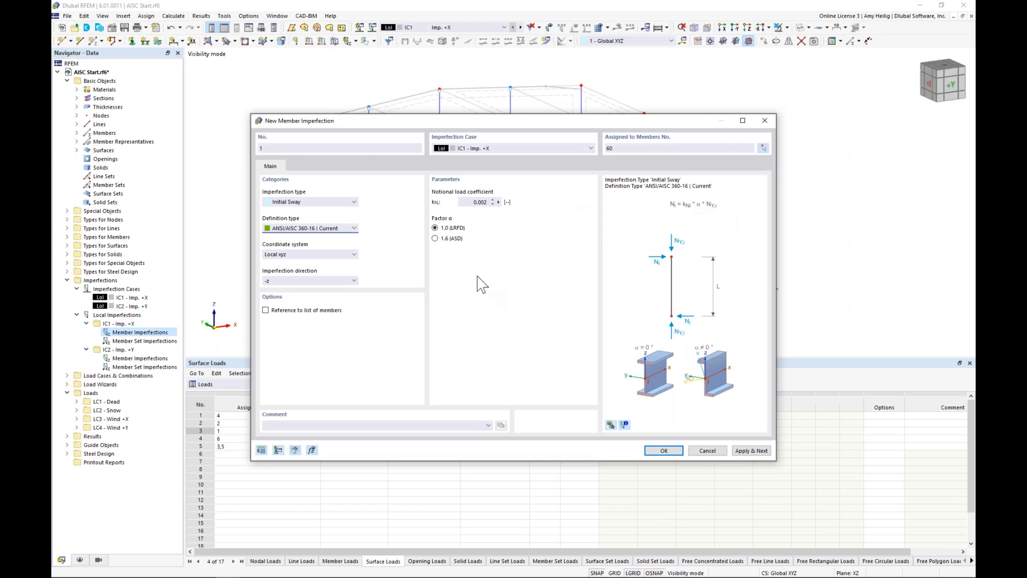
# Step: Assign the IC1 member imperfection to all visible columns and apply it, continuing with a new member imperfection
pyautogui.moveTo(450, 121); pyautogui.dragTo(391, 255)
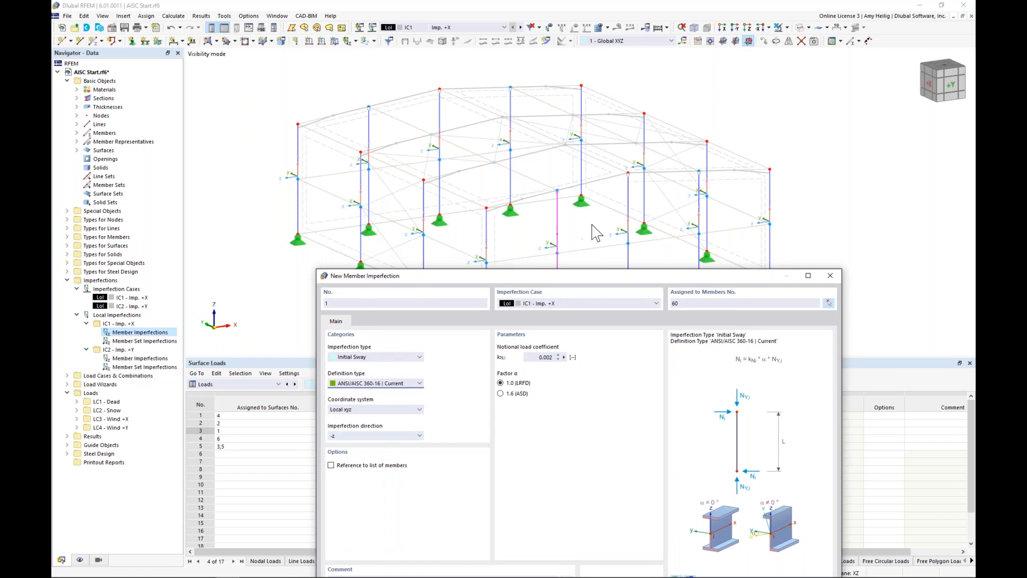
pyautogui.click(828, 303)
pyautogui.moveTo(819, 355); pyautogui.dragTo(482, 386)
pyautogui.moveTo(556, 239); pyautogui.dragTo(557, 276, button='middle')
pyautogui.click(250, 120)
pyautogui.moveTo(396, 224); pyautogui.dragTo(410, 189, button='middle')
pyautogui.moveTo(825, 341); pyautogui.dragTo(291, 96)
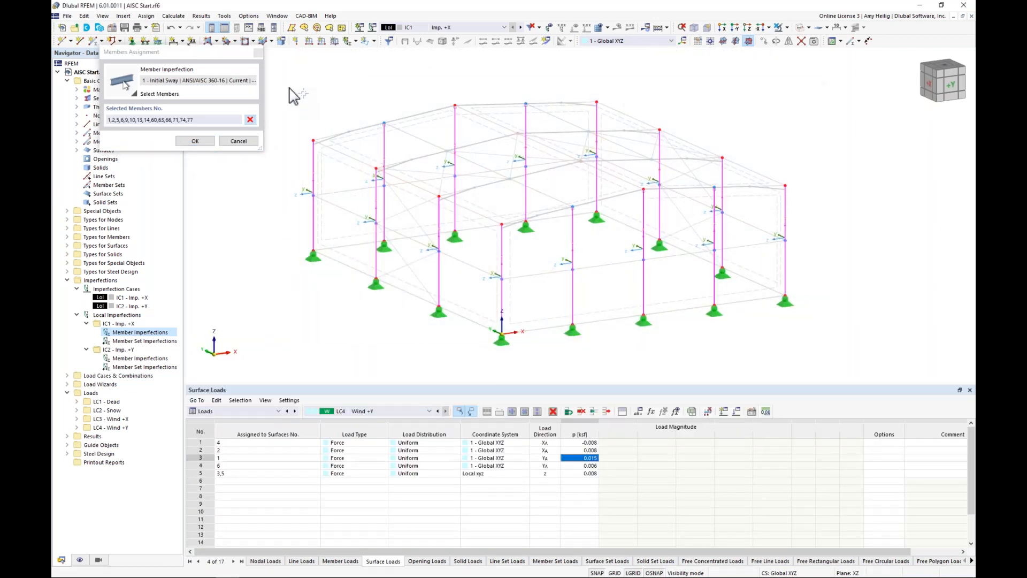
pyautogui.click(195, 141)
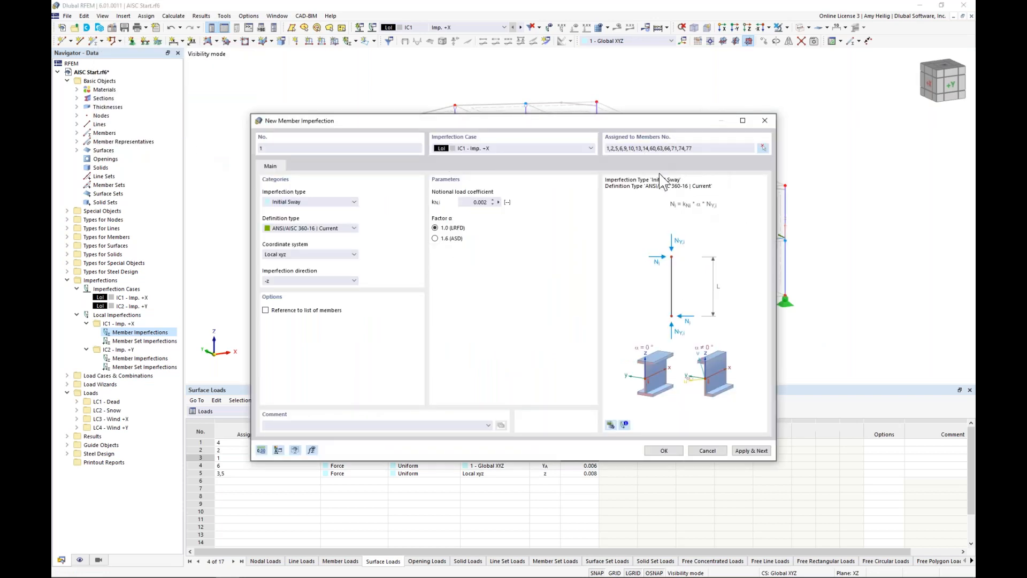
pyautogui.click(762, 452)
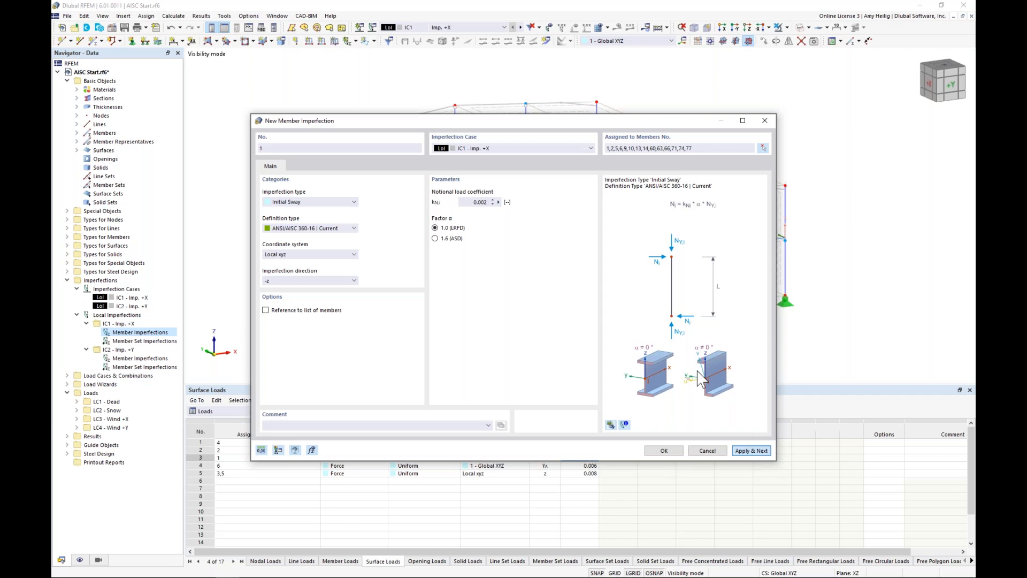
# Step: Place the new member imperfection in case IC2 - Imp. +Y and set its direction to local y, checking the columns' local axes
pyautogui.click(501, 150)
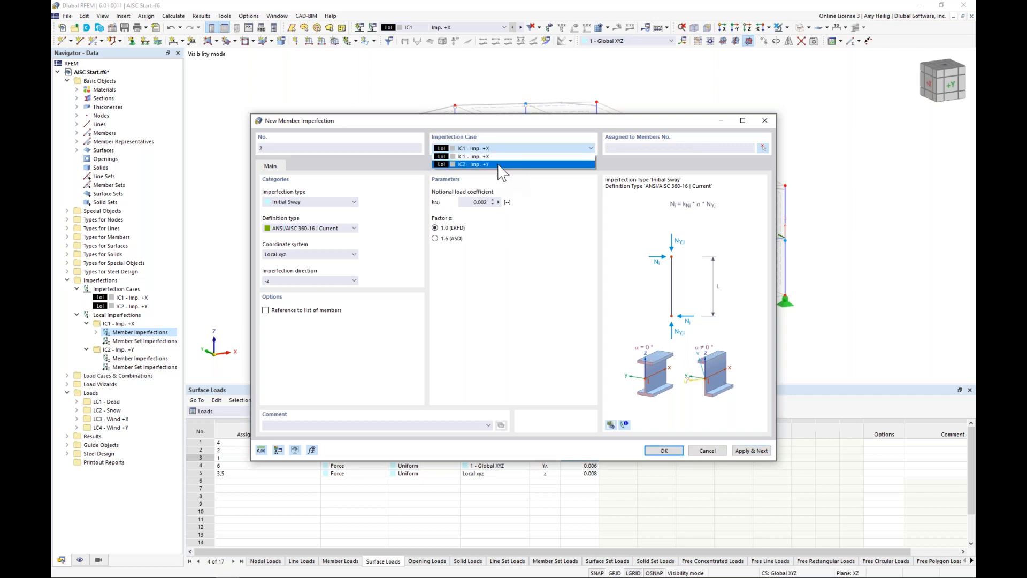
pyautogui.click(502, 164)
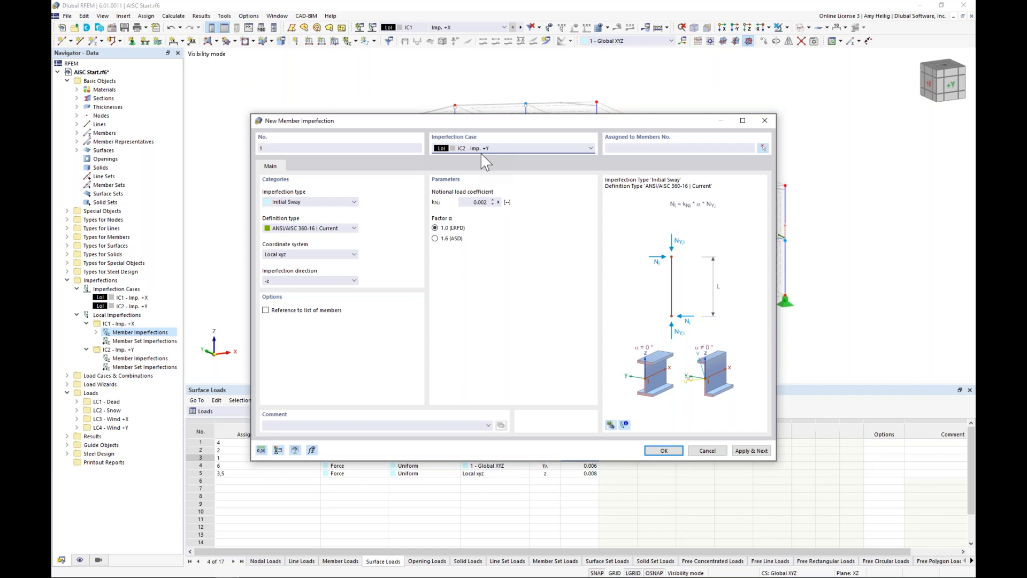
pyautogui.click(332, 281)
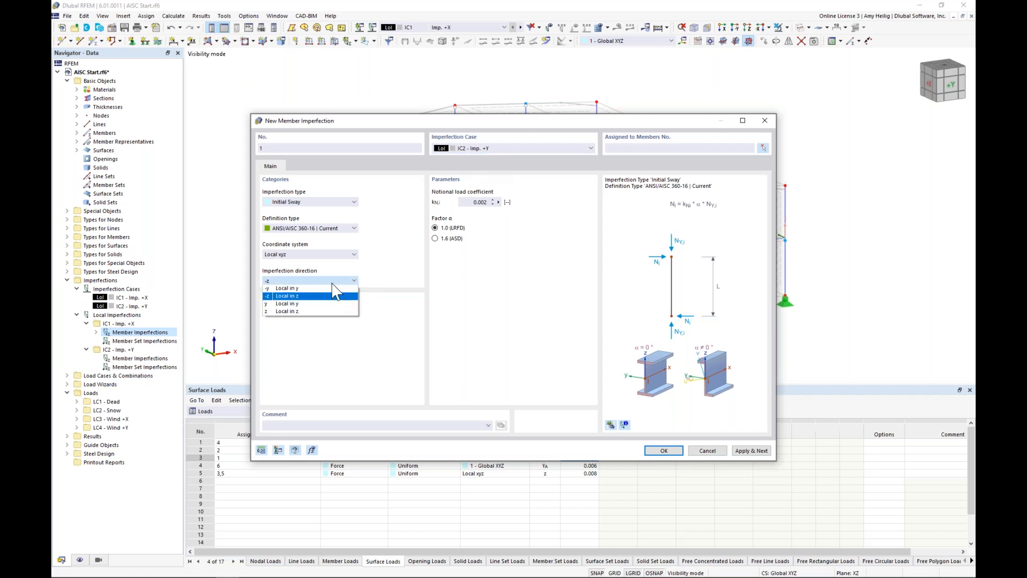
pyautogui.click(310, 303)
pyautogui.moveTo(387, 122); pyautogui.dragTo(392, 255)
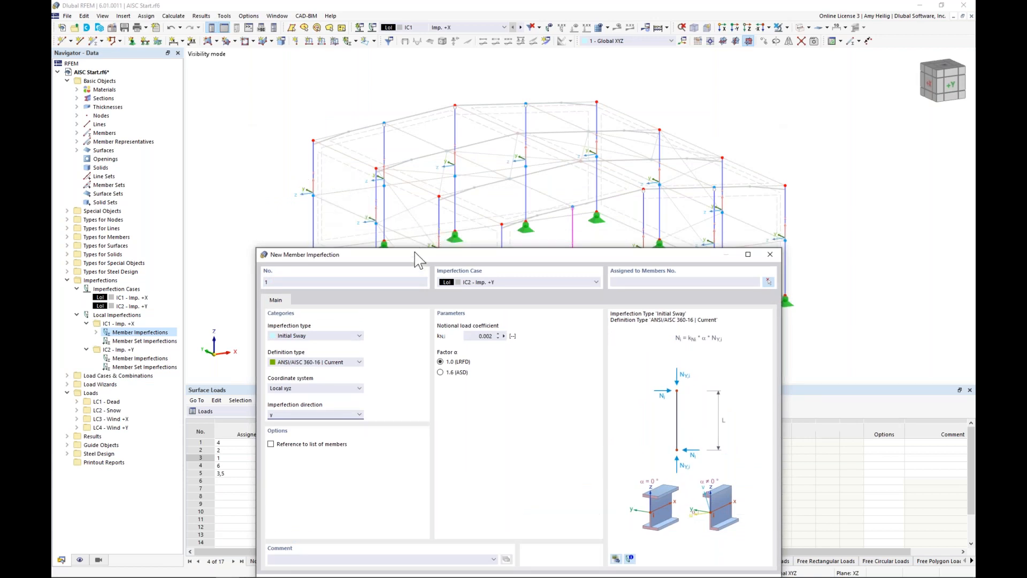
pyautogui.moveTo(415, 252); pyautogui.dragTo(434, 118)
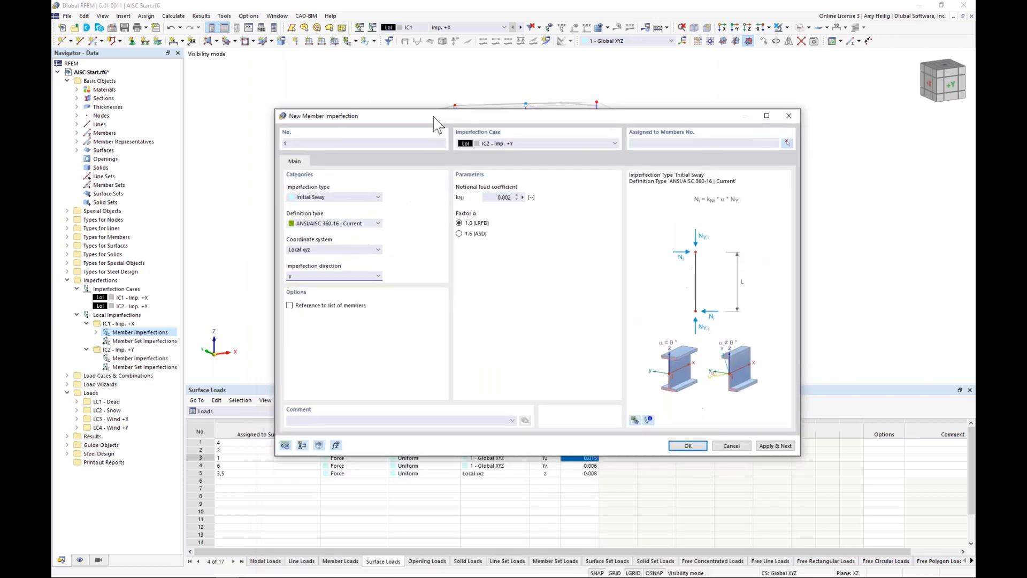
# Step: Assign the IC2 member imperfection to all visible columns and finish creating it
pyautogui.click(787, 143)
pyautogui.moveTo(824, 342); pyautogui.dragTo(293, 90)
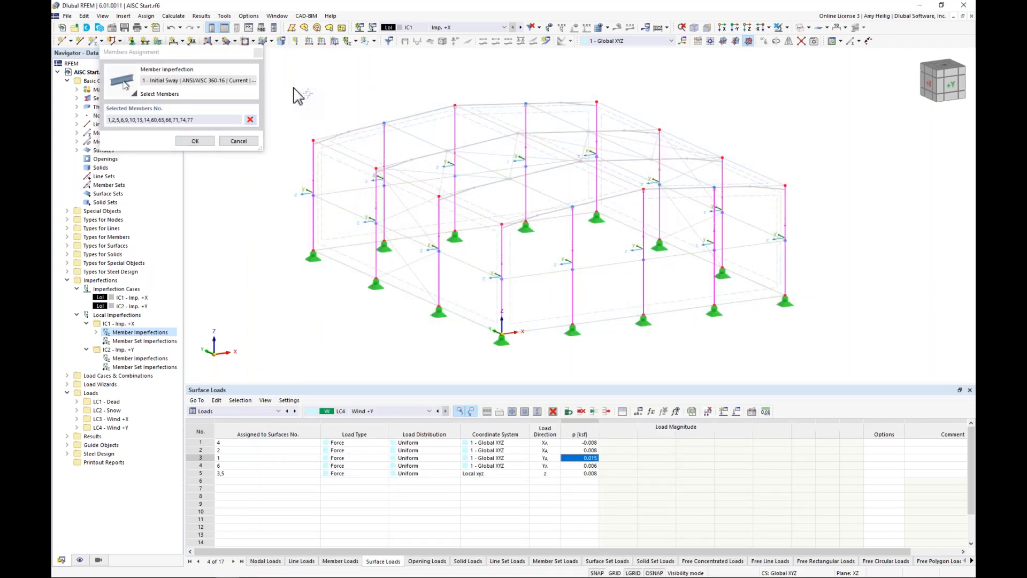
pyautogui.click(196, 141)
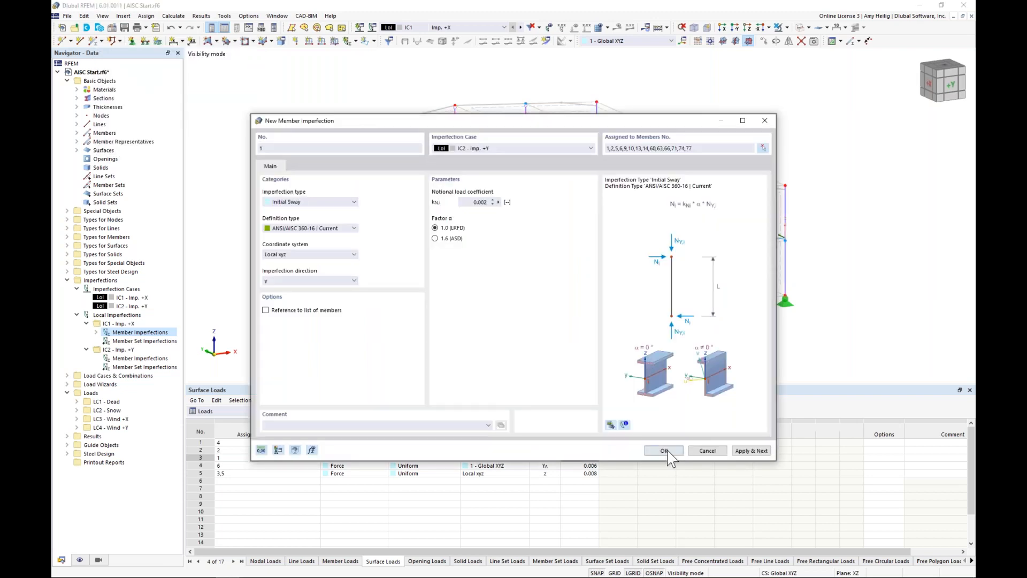
pyautogui.press('Return')
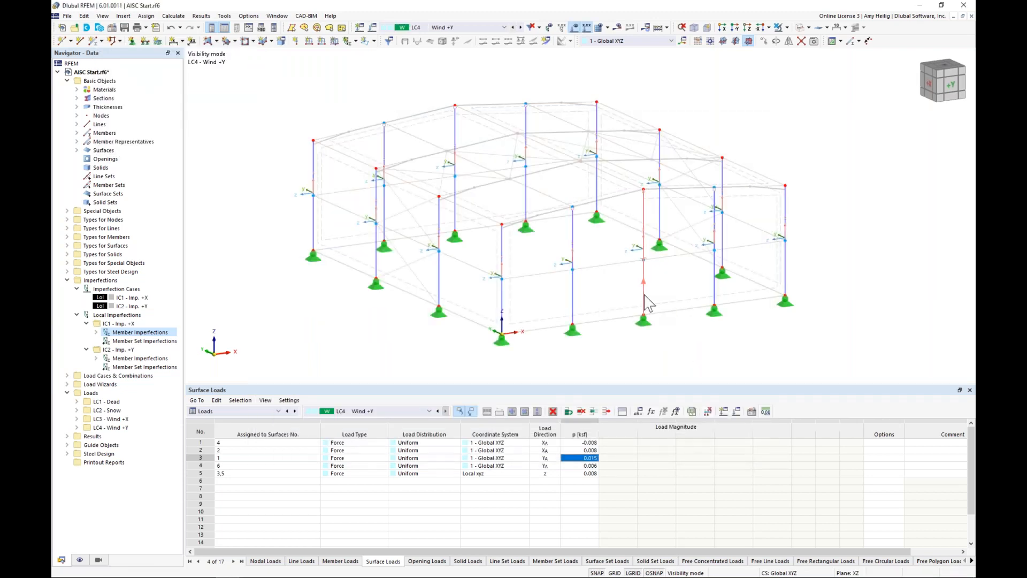
# Step: Turn off the display of the members' local axis systems
pyautogui.rightClick(646, 302)
pyautogui.click(716, 354)
pyautogui.moveTo(710, 345); pyautogui.dragTo(683, 338, button='middle')
pyautogui.click(847, 306)
# Step: Make imperfection case IC1 Imp. +X the active case in the model view
pyautogui.click(468, 29)
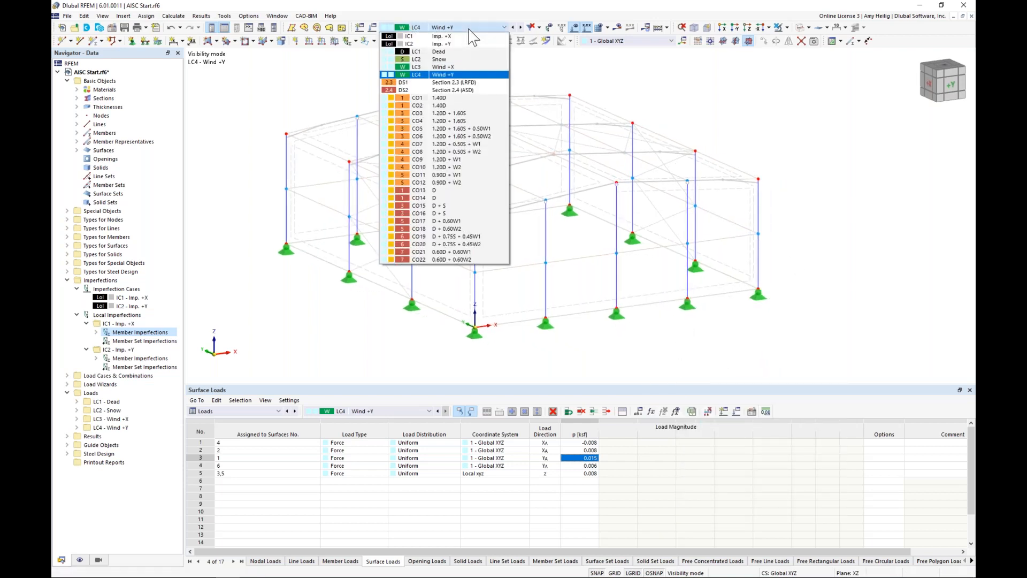
pyautogui.click(467, 36)
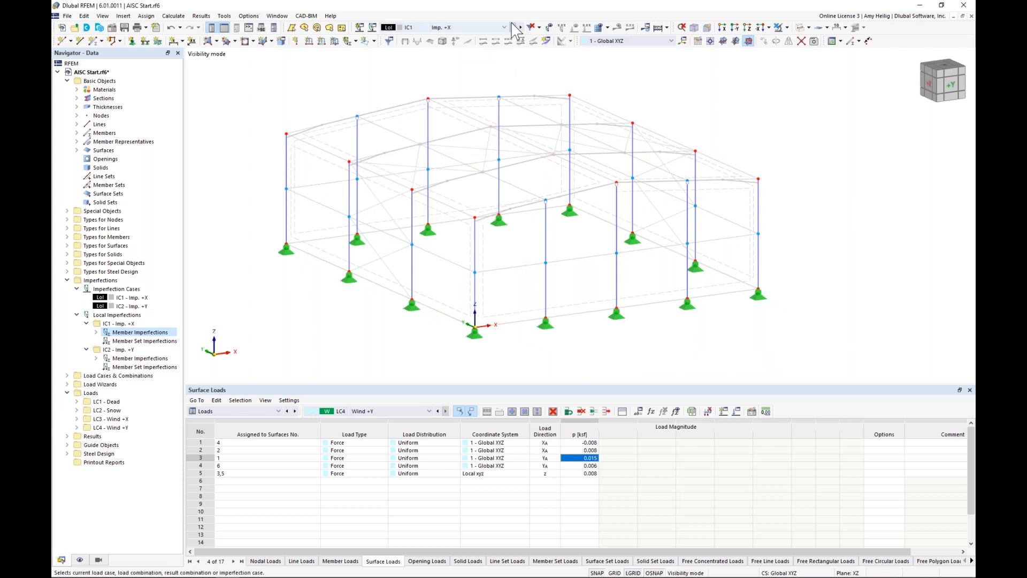
# Step: Display the column imperfections of IC1 Imp. +X, switch to IC2 Imp. +Y, and hide the imperfection display again
pyautogui.click(549, 29)
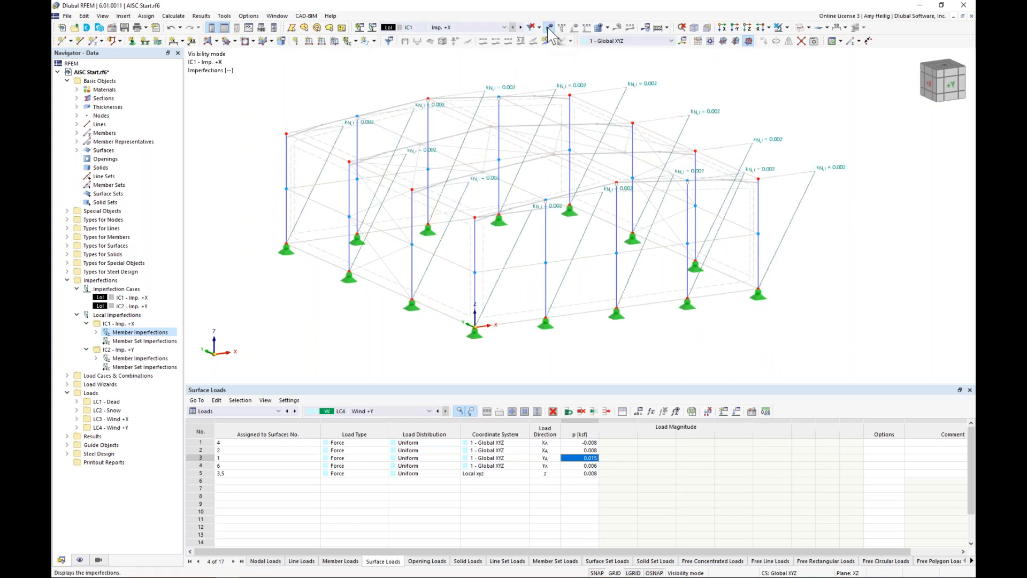
pyautogui.keyDown('ctrl'); pyautogui.moveTo(713, 196); pyautogui.dragTo(747, 236, button='middle'); pyautogui.keyUp('ctrl')
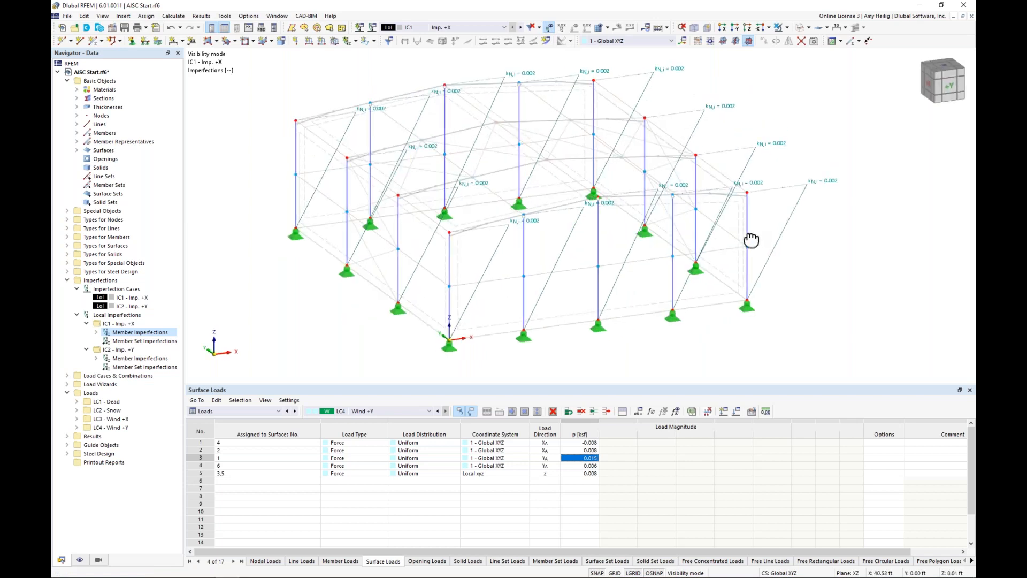
pyautogui.click(521, 27)
pyautogui.keyDown('ctrl'); pyautogui.moveTo(470, 156); pyautogui.dragTo(437, 147, button='middle'); pyautogui.keyUp('ctrl')
pyautogui.click(549, 28)
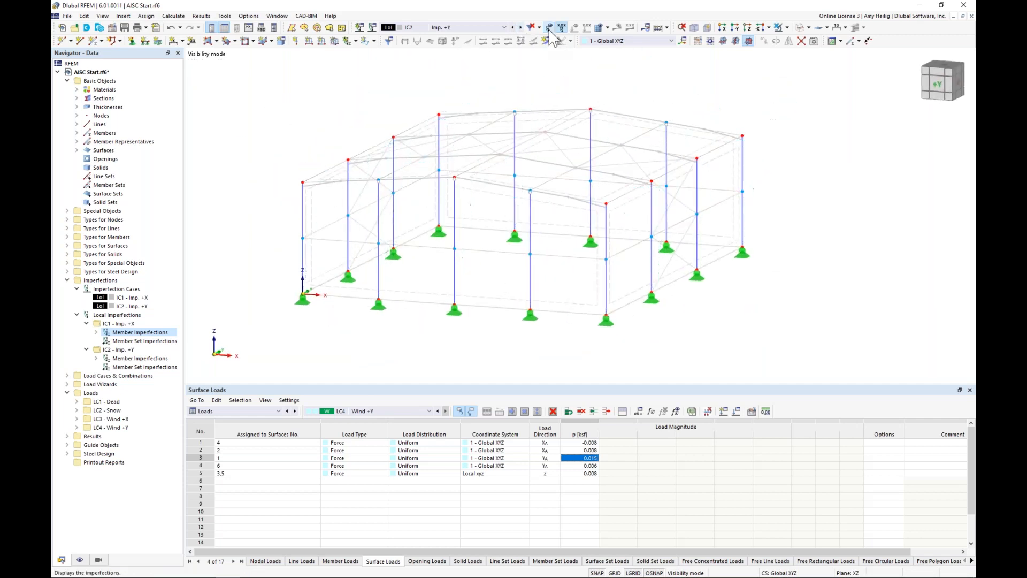
# Step: End the visibility mode so the whole structure is shown, and make load case LC1 Dead active
pyautogui.click(780, 30)
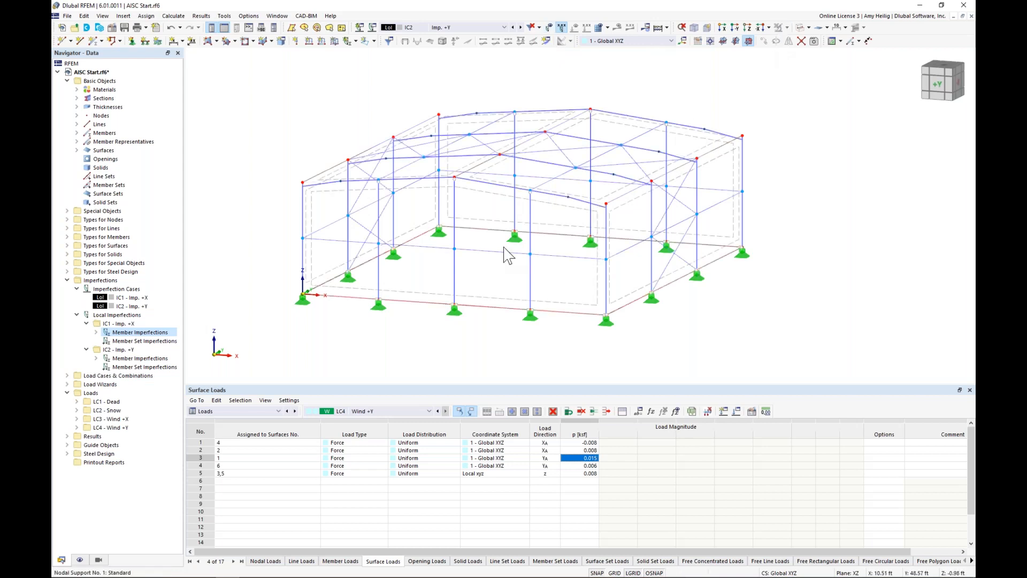
pyautogui.keyDown('ctrl'); pyautogui.moveTo(500, 252); pyautogui.dragTo(543, 233, button='middle'); pyautogui.keyUp('ctrl')
pyautogui.scroll(1, 544, 233)
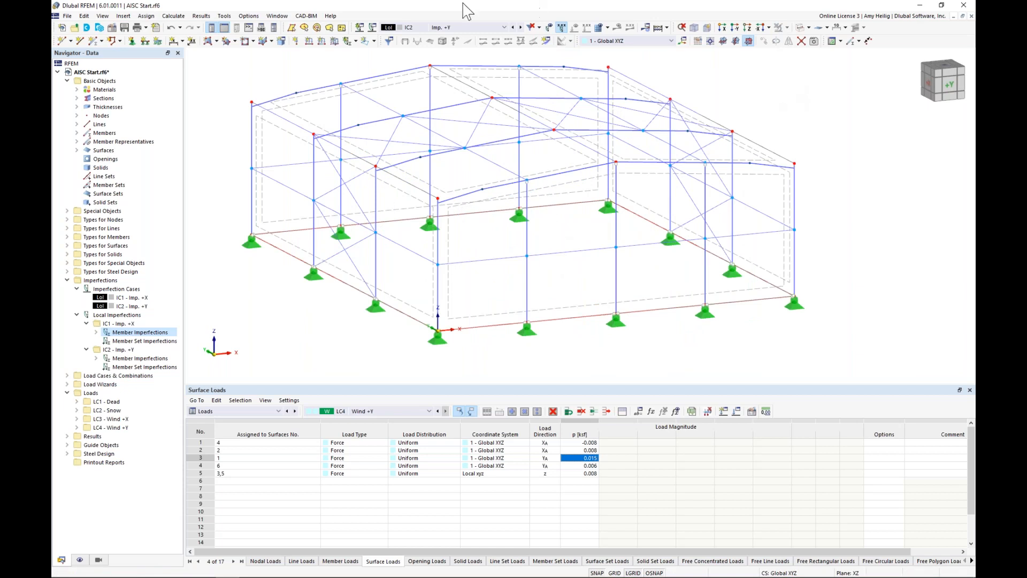
pyautogui.click(439, 30)
pyautogui.click(444, 52)
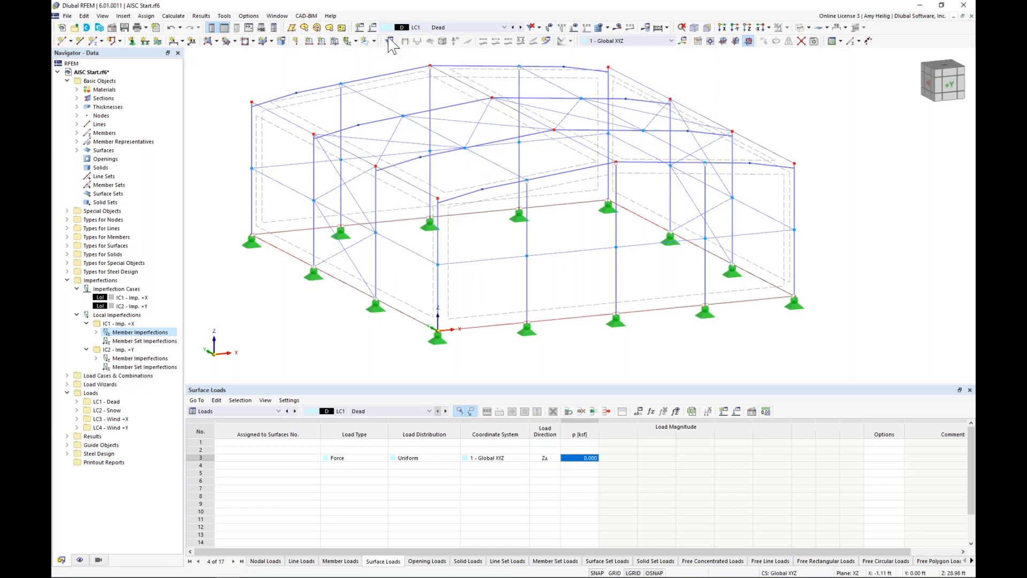
# Step: Review design situations DS1 Section 2.3 (LRFD) and DS2 Section 2.4 (ASD), and open the combination wizard of DS1 for editing
pyautogui.click(372, 28)
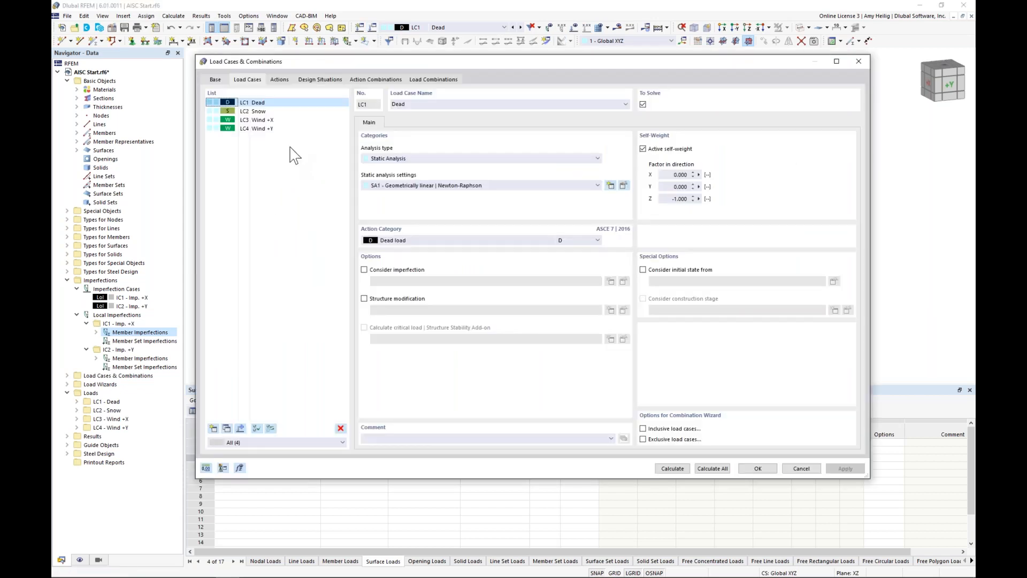
pyautogui.click(317, 80)
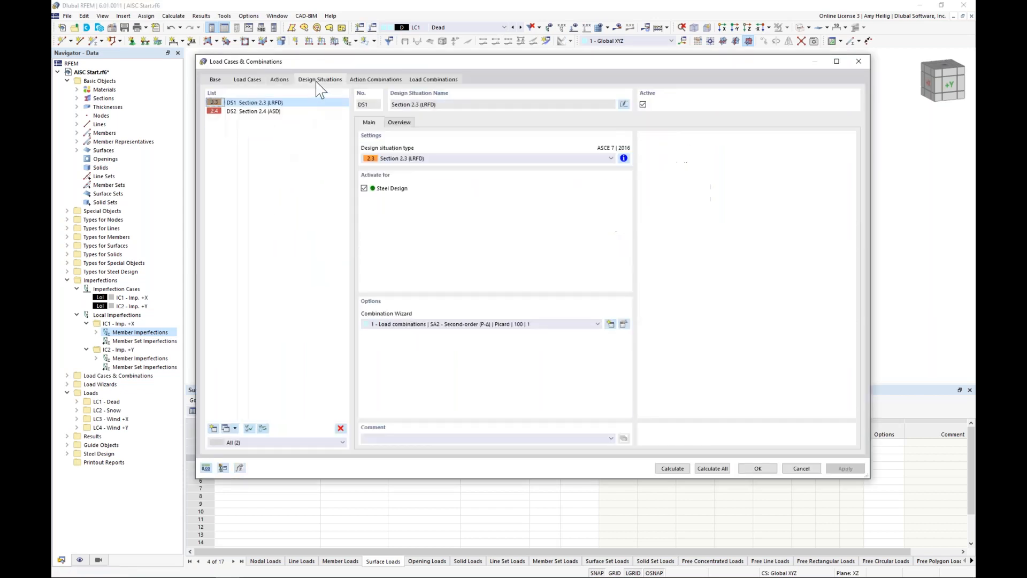
pyautogui.click(286, 112)
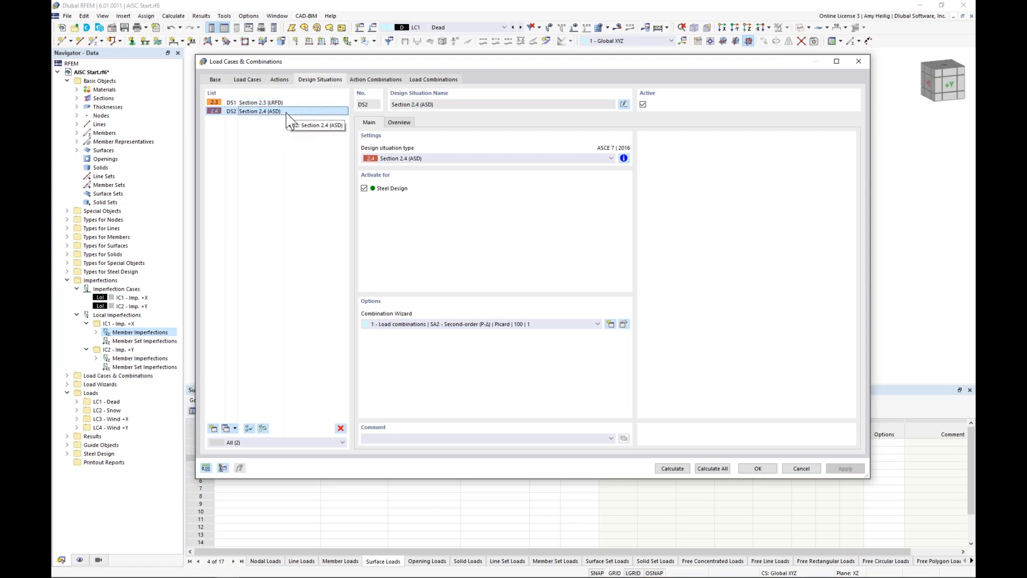
pyautogui.click(297, 103)
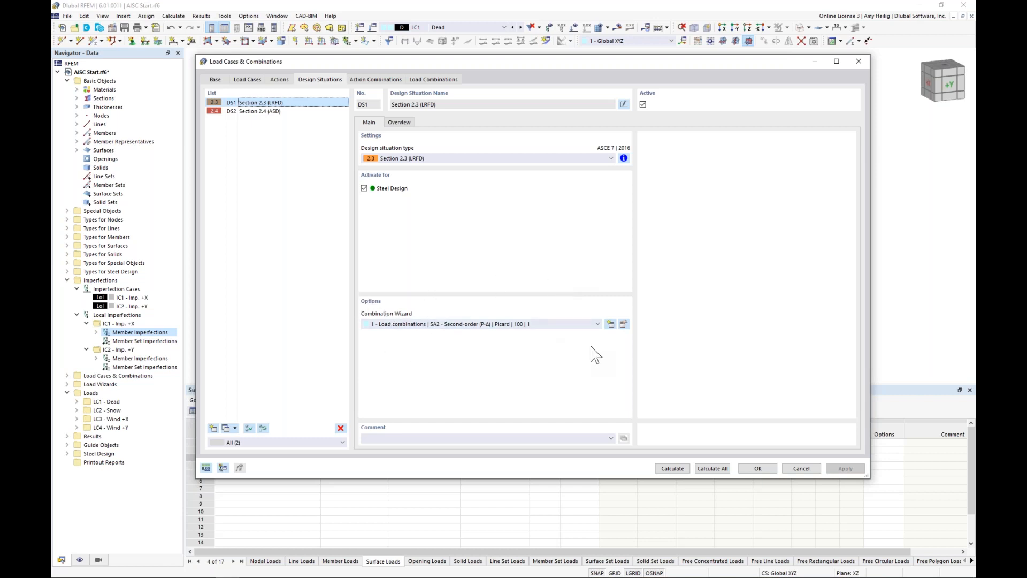
pyautogui.click(623, 325)
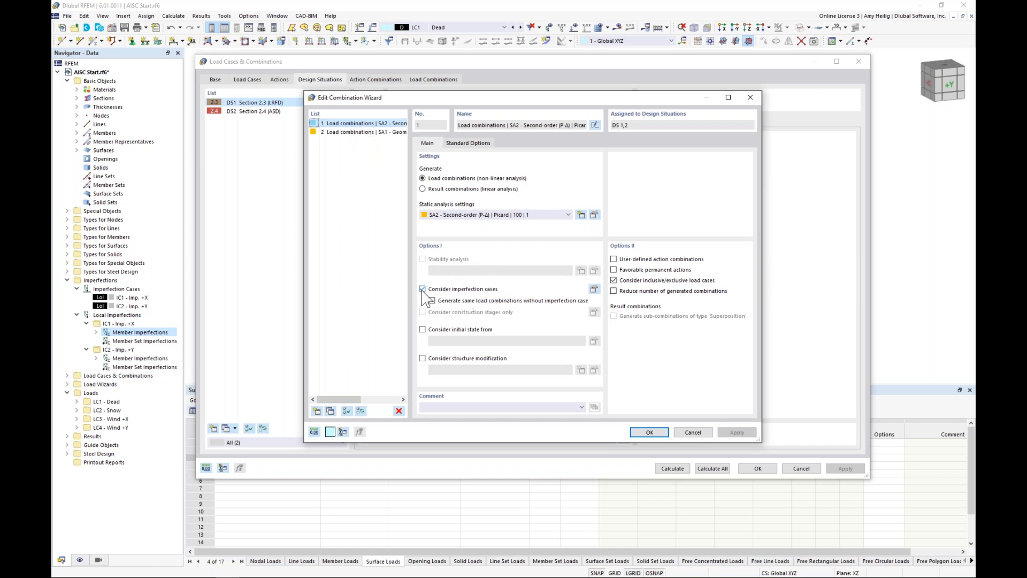
# Step: Check which load cases and combinations imperfection case IC2 Imp. +Y is assigned to, leaving the assignment as is
pyautogui.click(594, 290)
pyautogui.click(300, 158)
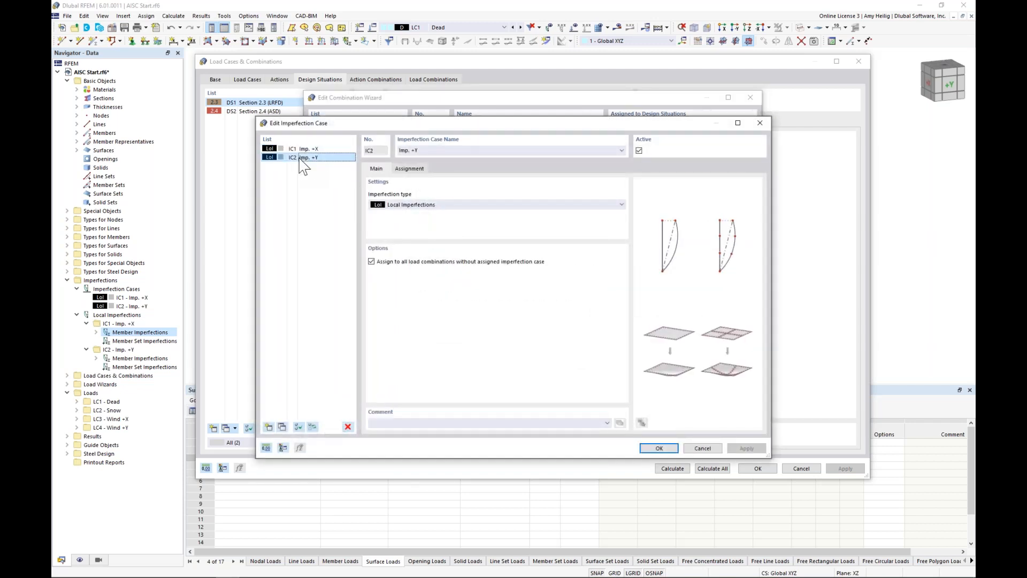
pyautogui.click(411, 169)
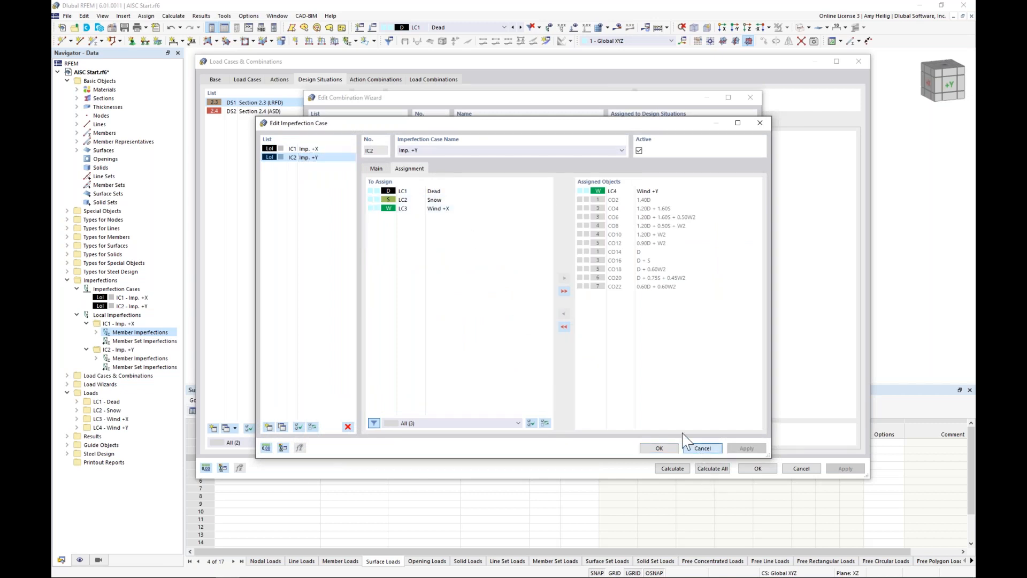
pyautogui.click(698, 448)
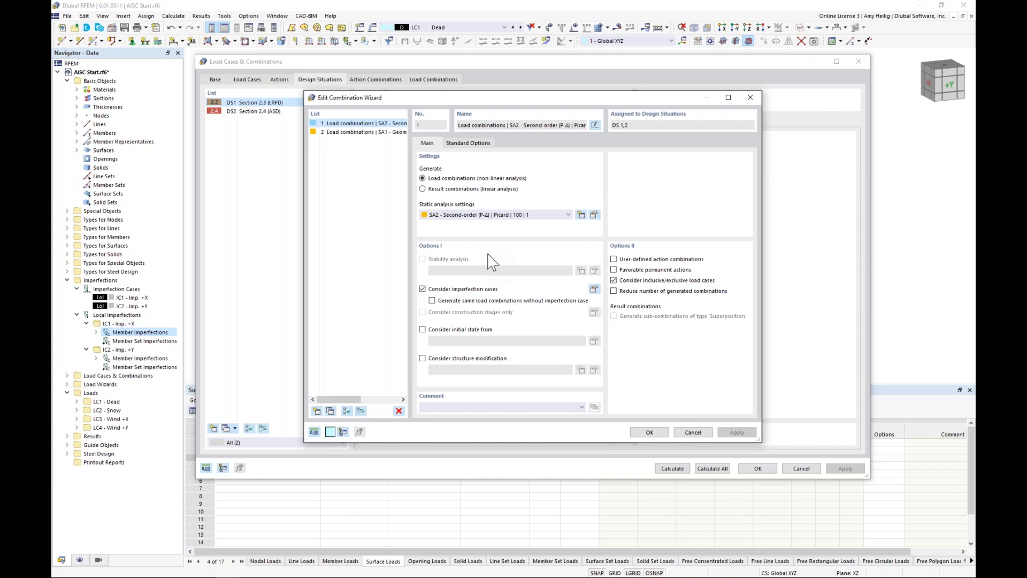
# Step: Keep SA2 - Second-order (P-Δ) | Picard for combination wizard 1, enable structure modification and start a new one
pyautogui.click(489, 214)
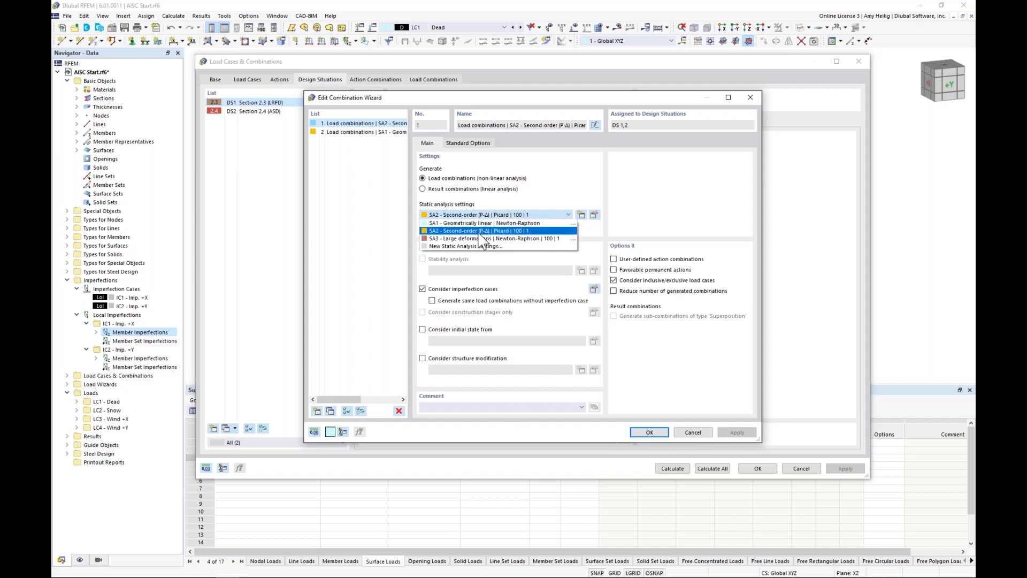
pyautogui.click(480, 232)
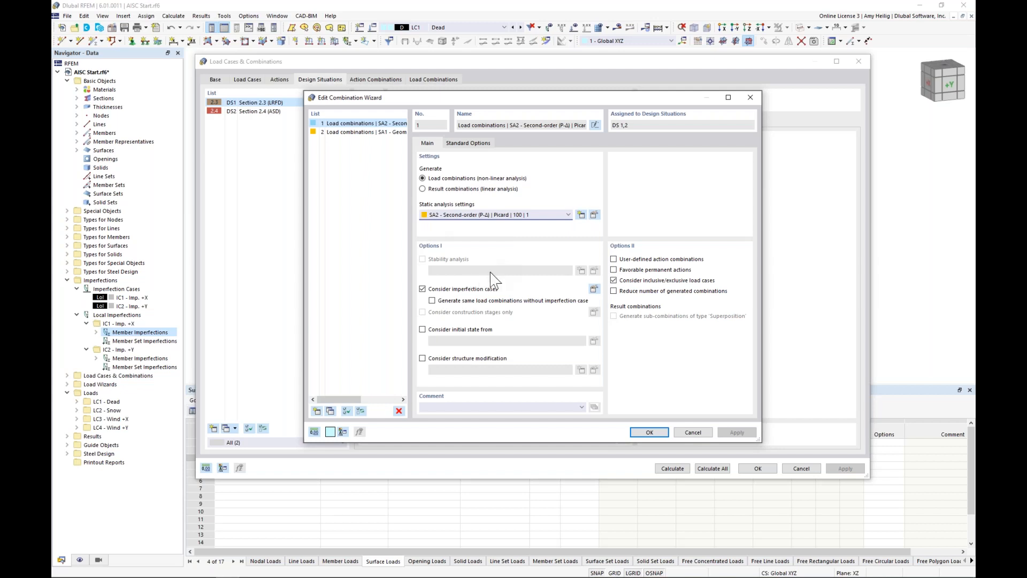
pyautogui.click(423, 359)
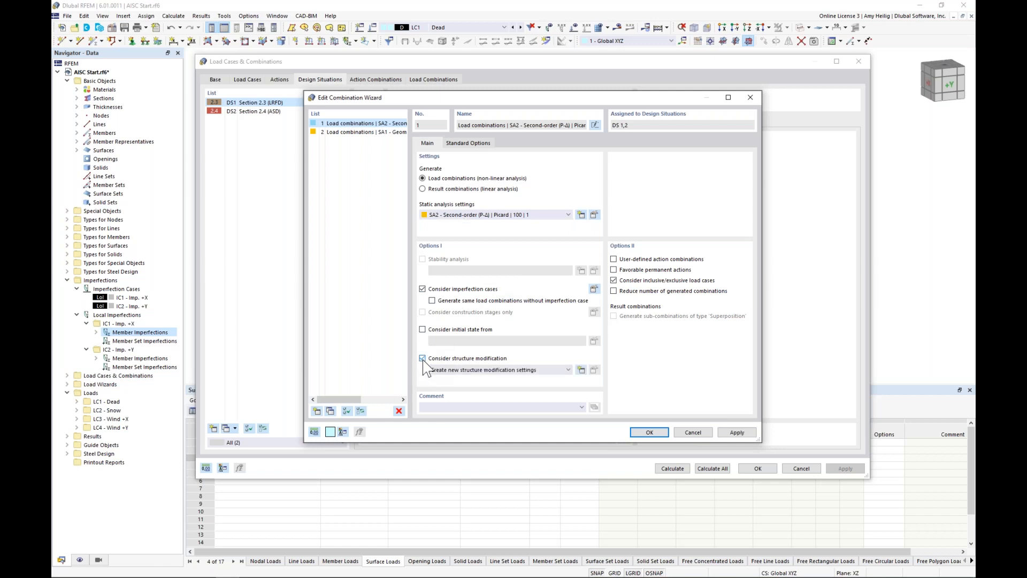
pyautogui.click(582, 370)
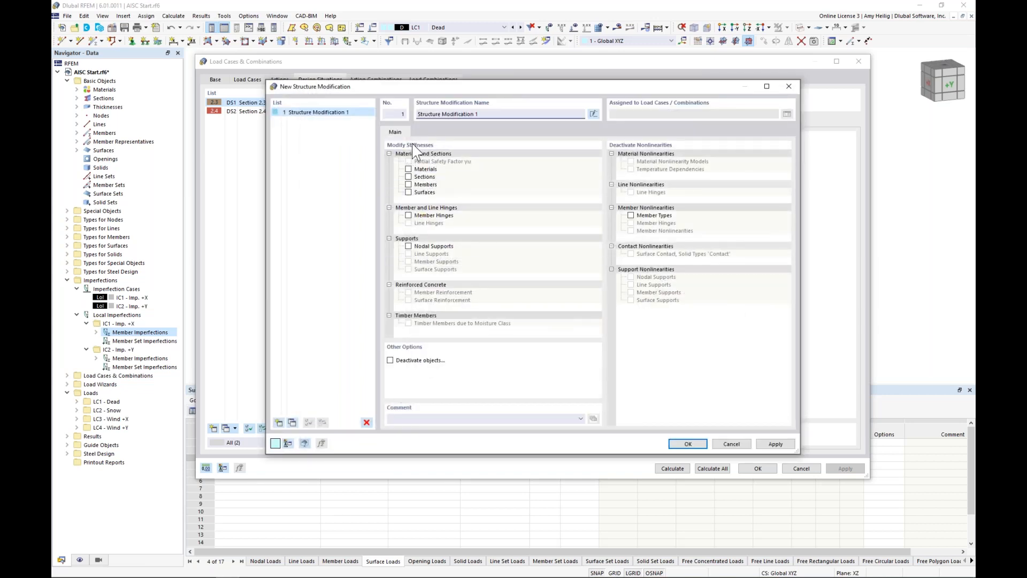
# Step: Enable member stiffness modification and create one of type AISC 360-16 C2.3 | Steel Structures with iterative τb and the LRFD method
pyautogui.click(408, 184)
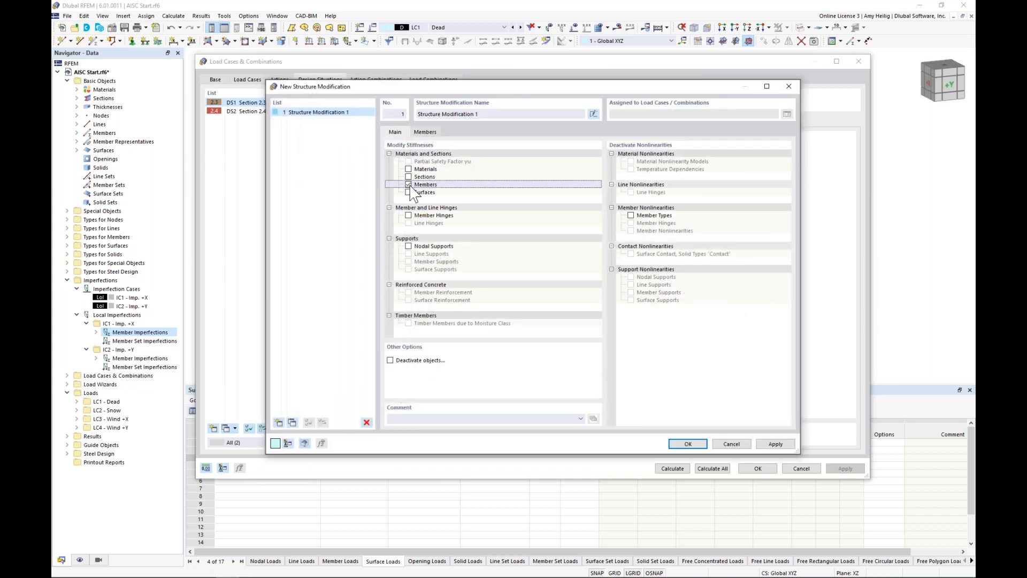
pyautogui.click(425, 133)
pyautogui.click(451, 166)
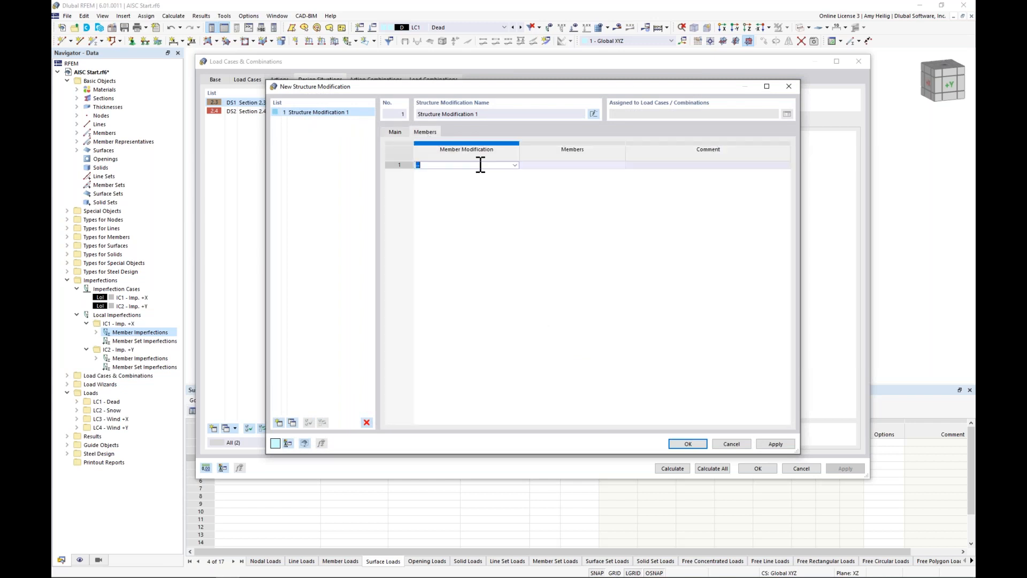
pyautogui.click(516, 166)
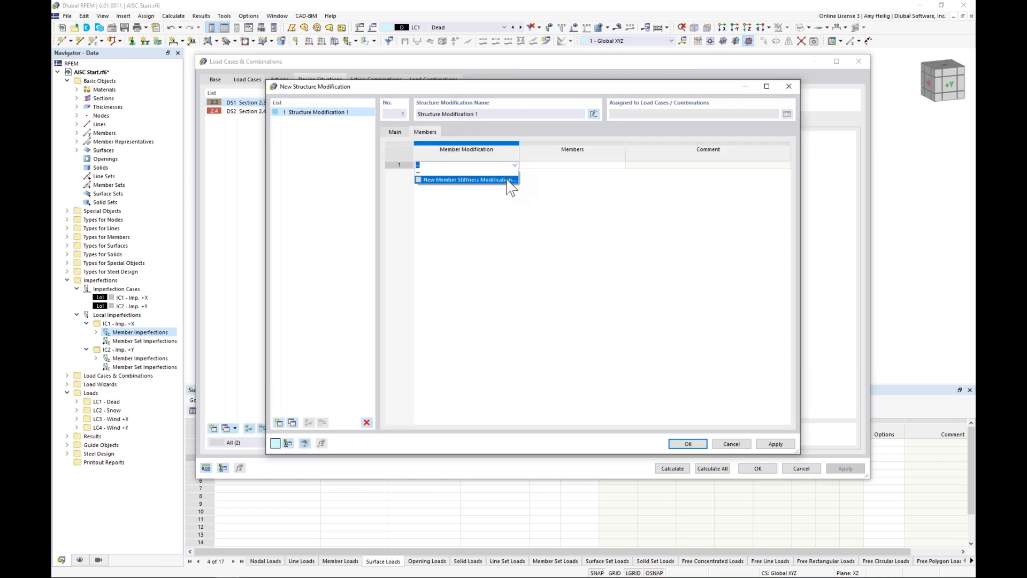
pyautogui.click(508, 181)
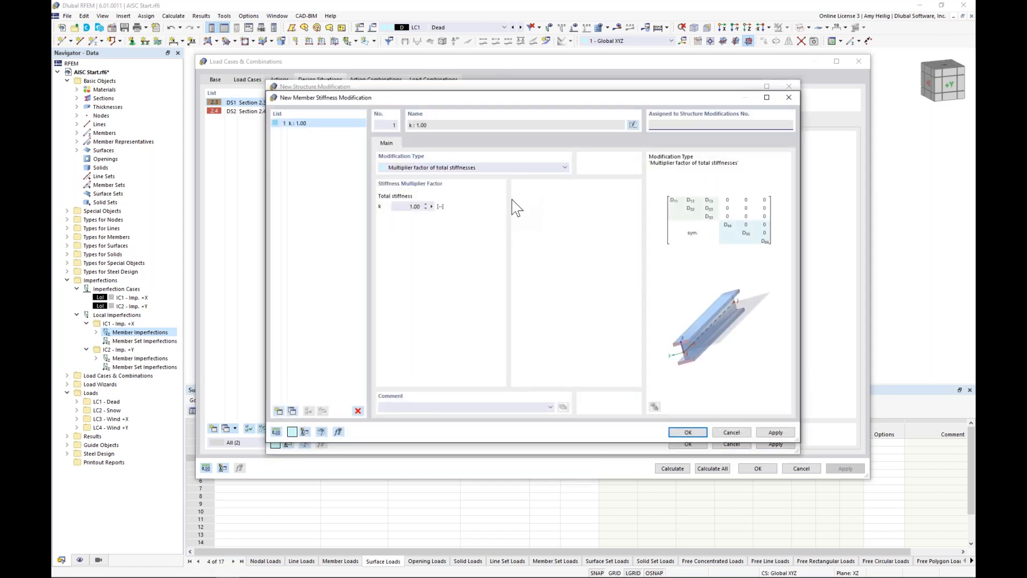
pyautogui.click(519, 169)
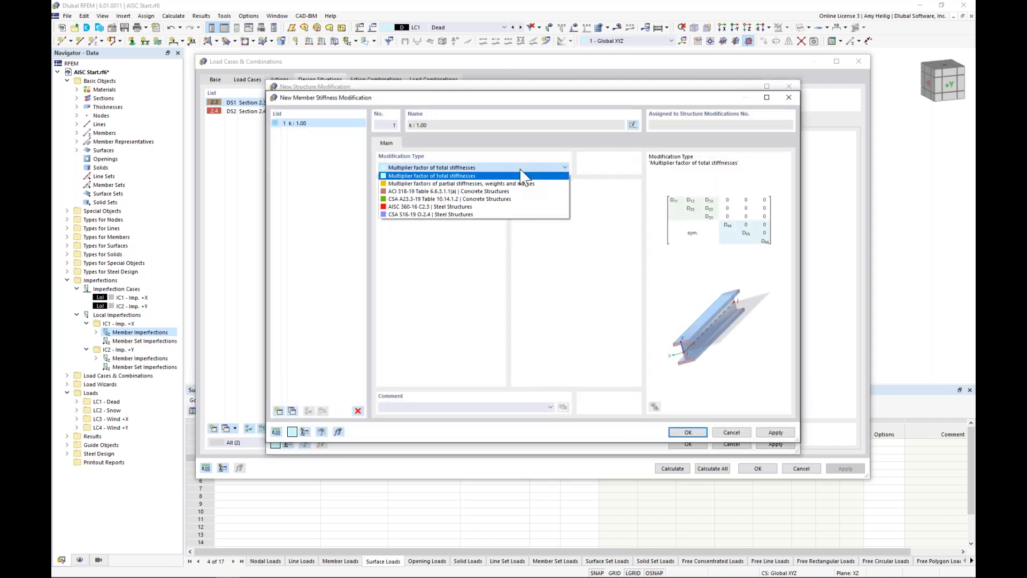
pyautogui.click(486, 208)
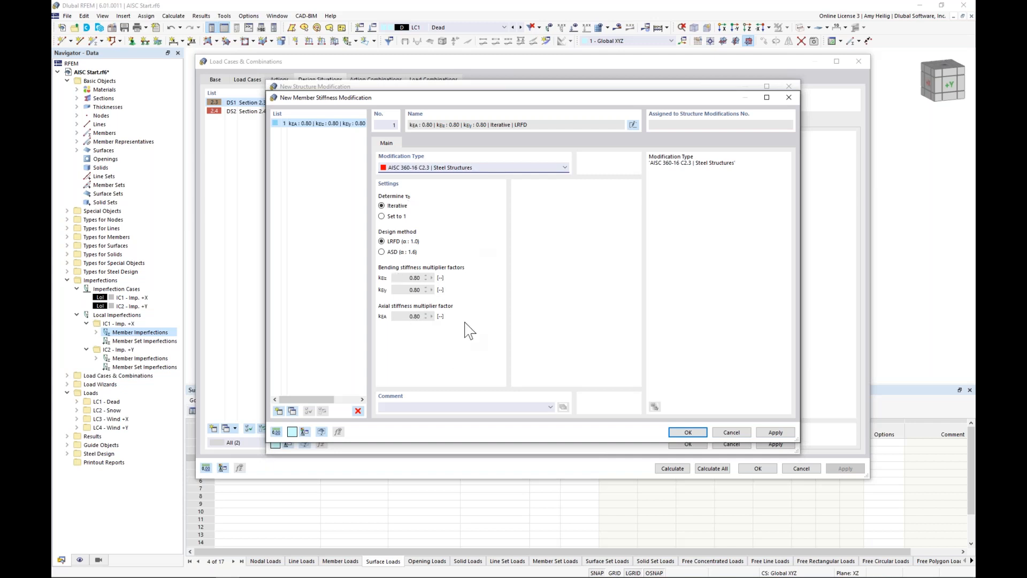
pyautogui.click(686, 431)
# Step: Assign the stiffness modification to all members by selecting the whole structure, and confirm the structure modification and combination wizard 1
pyautogui.click(581, 165)
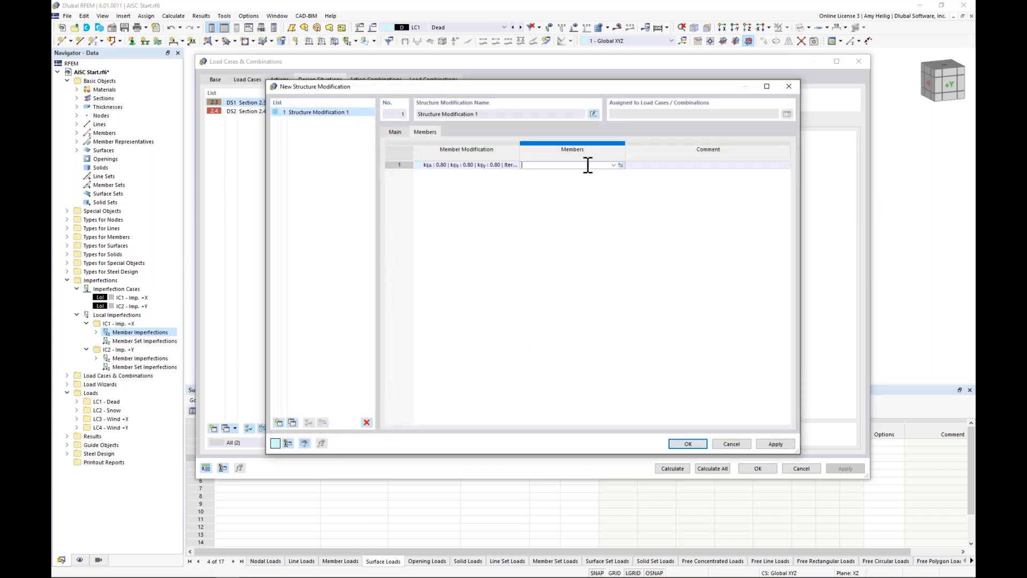
pyautogui.click(620, 165)
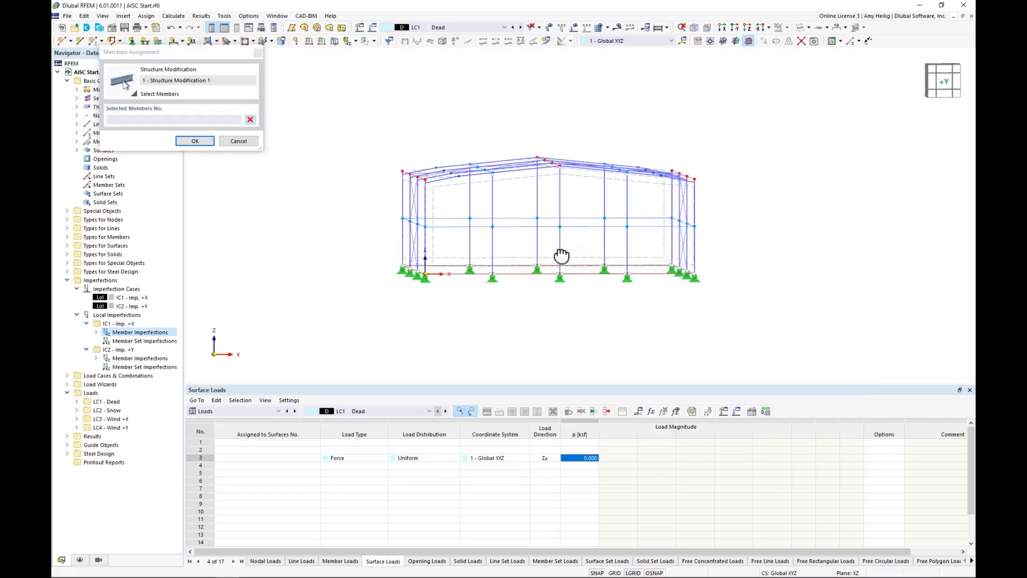
pyautogui.moveTo(715, 249); pyautogui.dragTo(376, 131)
pyautogui.keyDown('ctrl'); pyautogui.moveTo(397, 133); pyautogui.dragTo(441, 155, button='middle'); pyautogui.keyUp('ctrl')
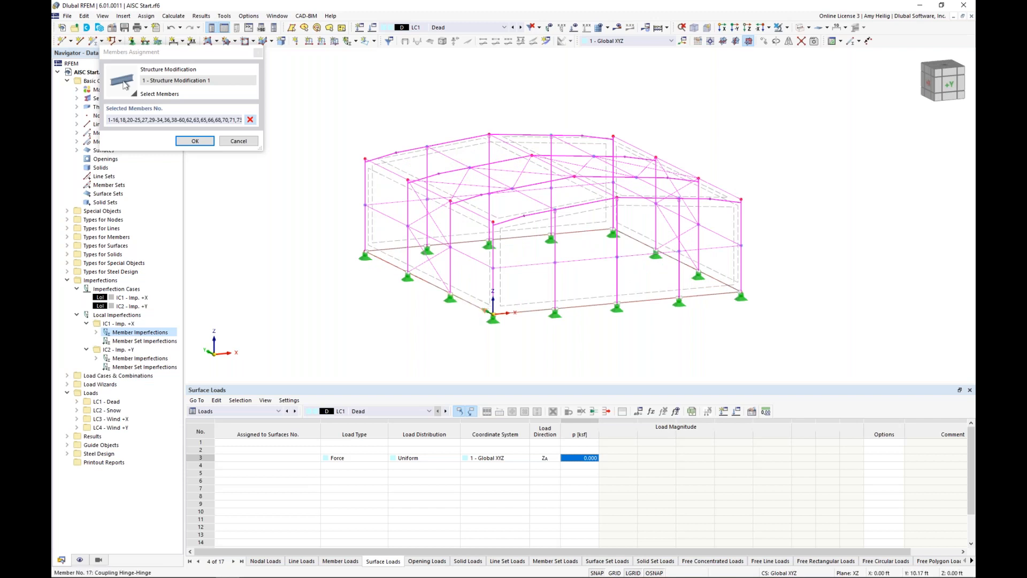
pyautogui.click(196, 141)
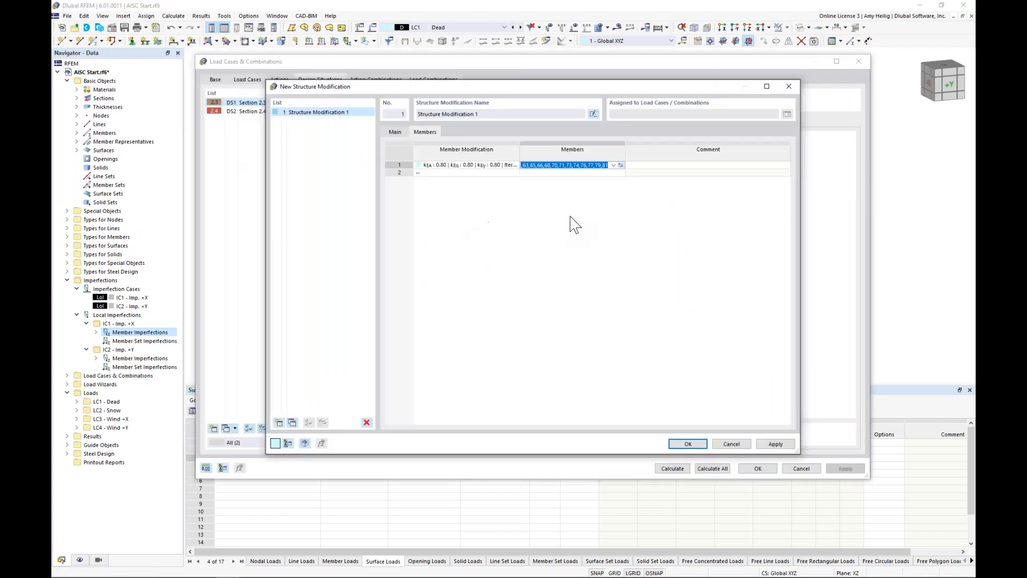
pyautogui.click(680, 445)
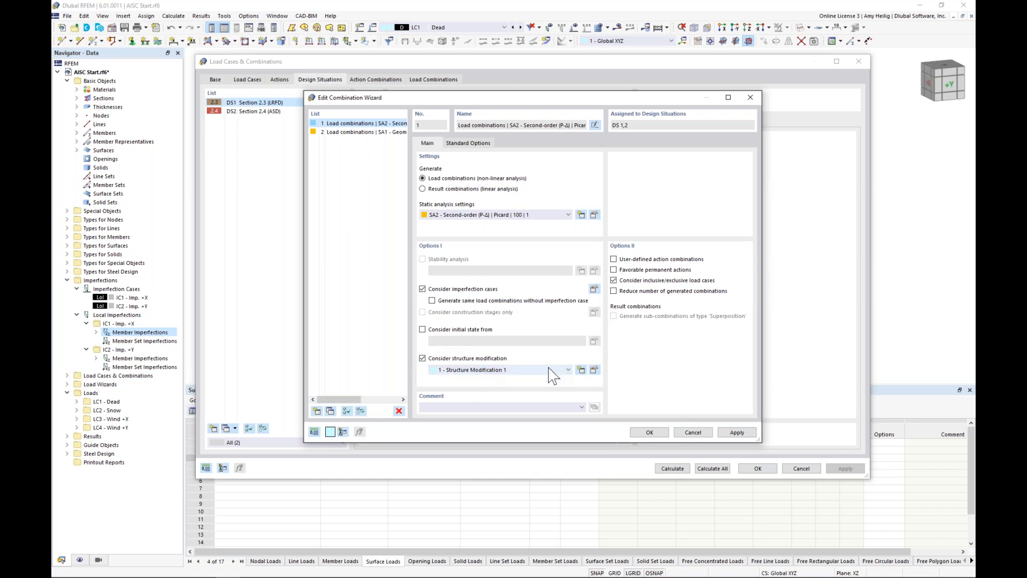
pyautogui.click(649, 432)
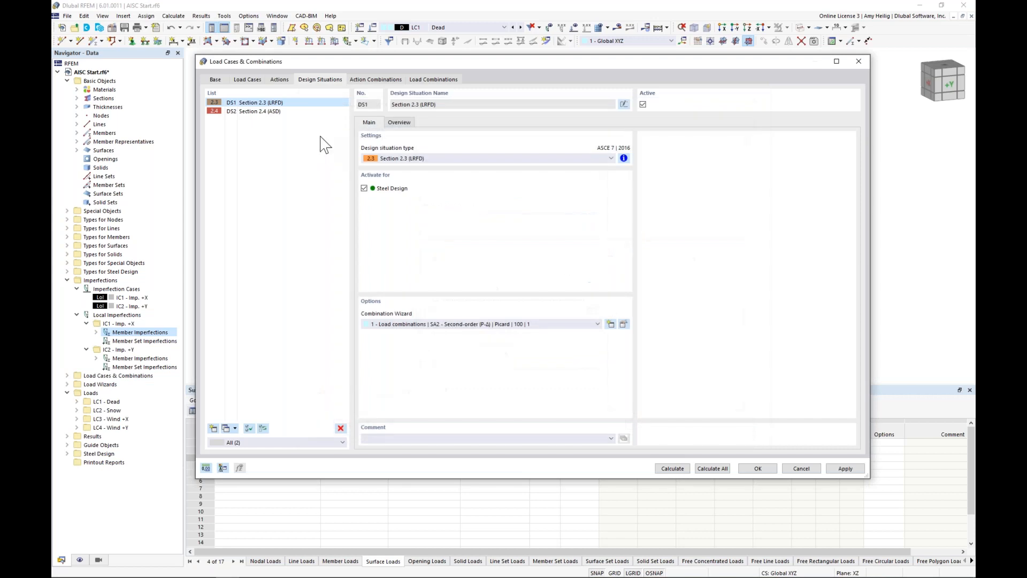
# Step: Start a new combination wizard for design situation DS2 Section 2.4 (ASD) with static analysis SA2 - Second-order (P-Δ) | Picard
pyautogui.click(299, 111)
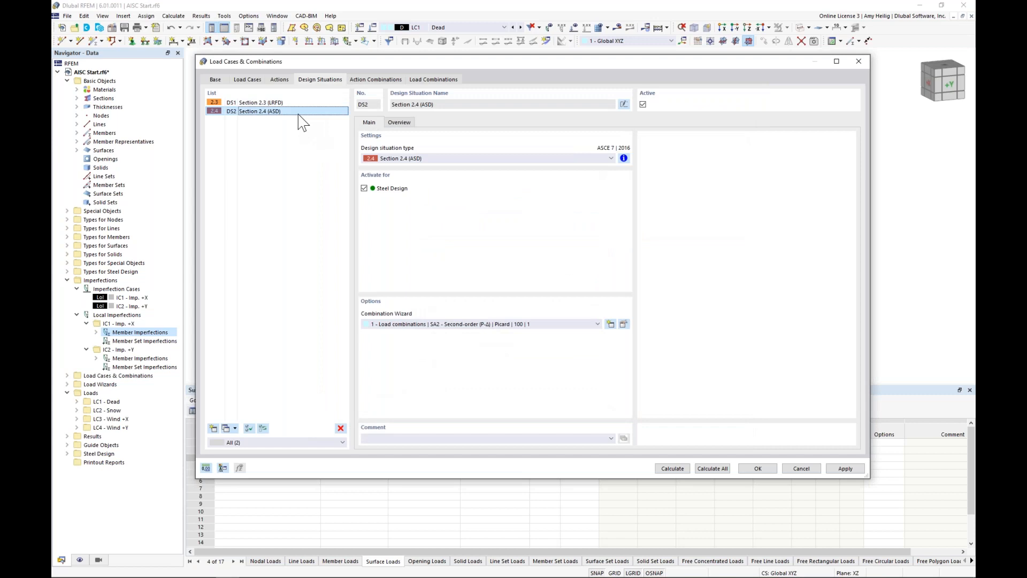
pyautogui.click(530, 324)
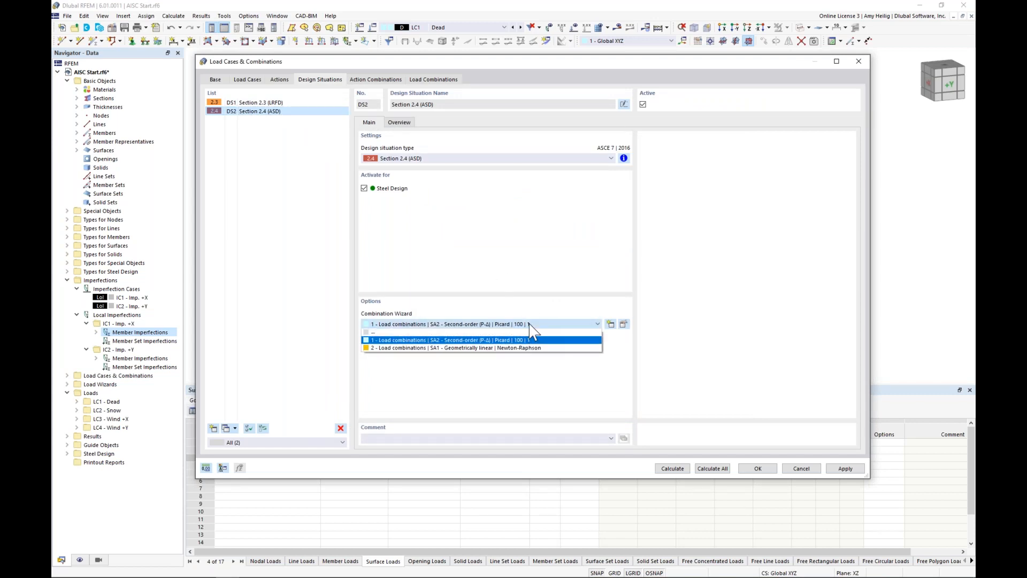
pyautogui.click(539, 315)
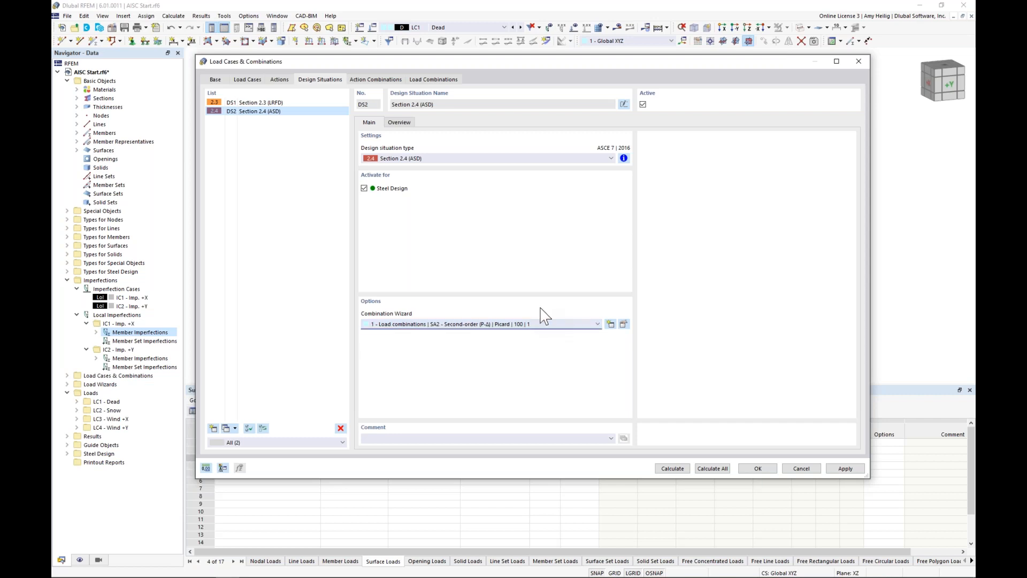
pyautogui.click(610, 325)
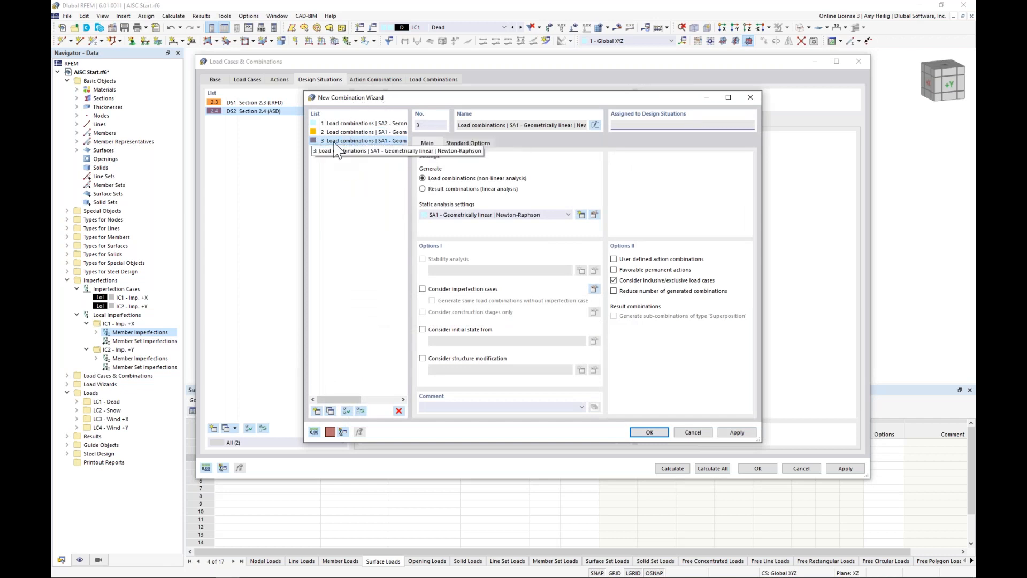
pyautogui.click(471, 215)
pyautogui.click(471, 231)
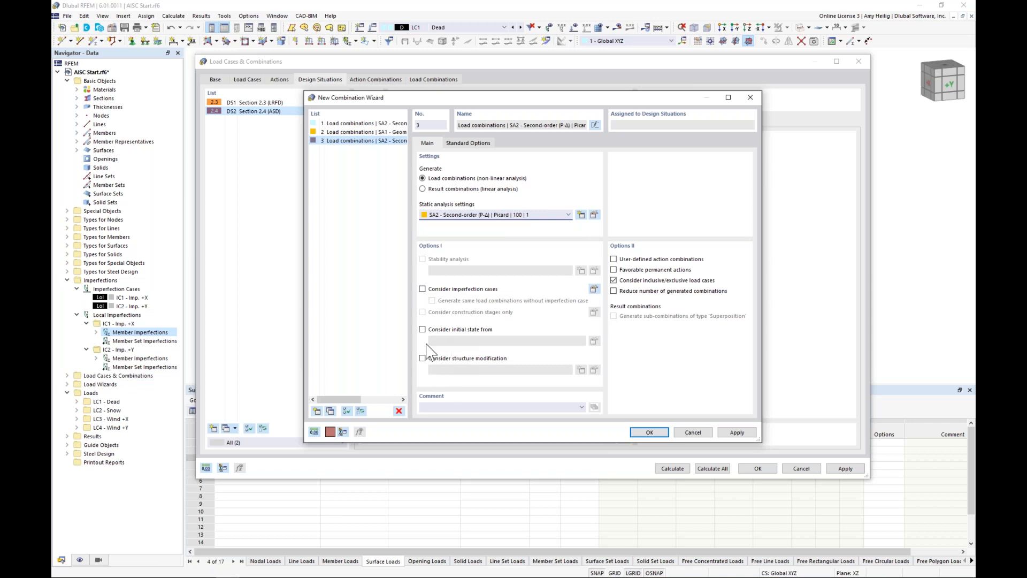
# Step: Confirm combination wizard 3 for DS2 Section 2.4 (ASD) and compare the wizards assigned to DS1 and DS2
pyautogui.click(649, 432)
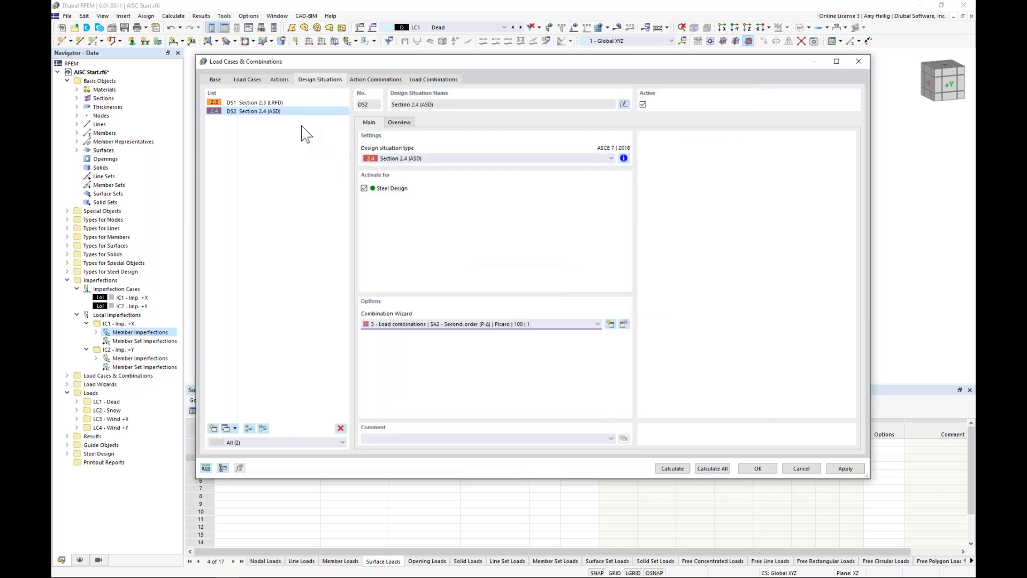
pyautogui.click(293, 102)
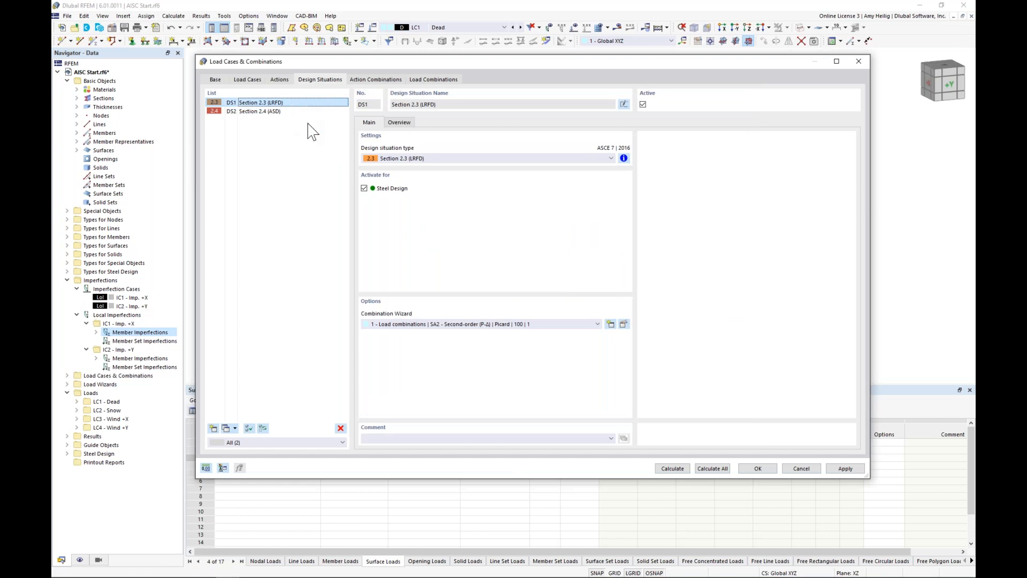
pyautogui.click(451, 324)
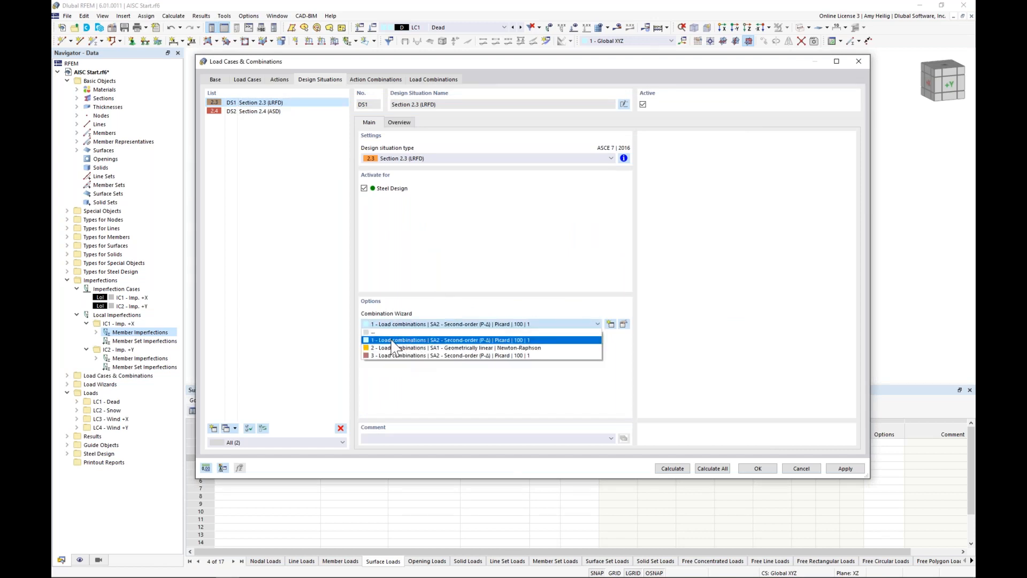
pyautogui.click(426, 322)
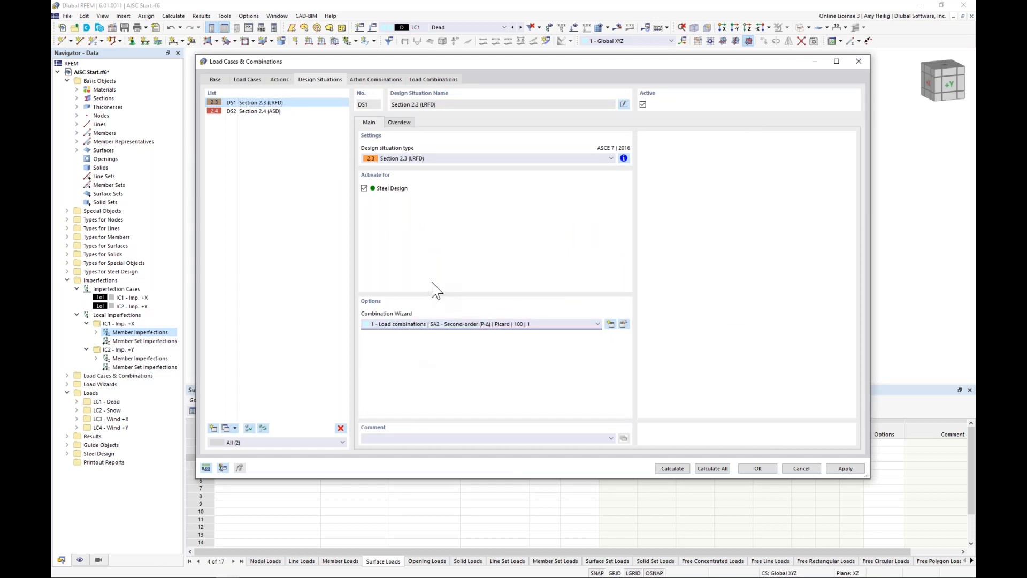
pyautogui.click(282, 112)
pyautogui.click(436, 324)
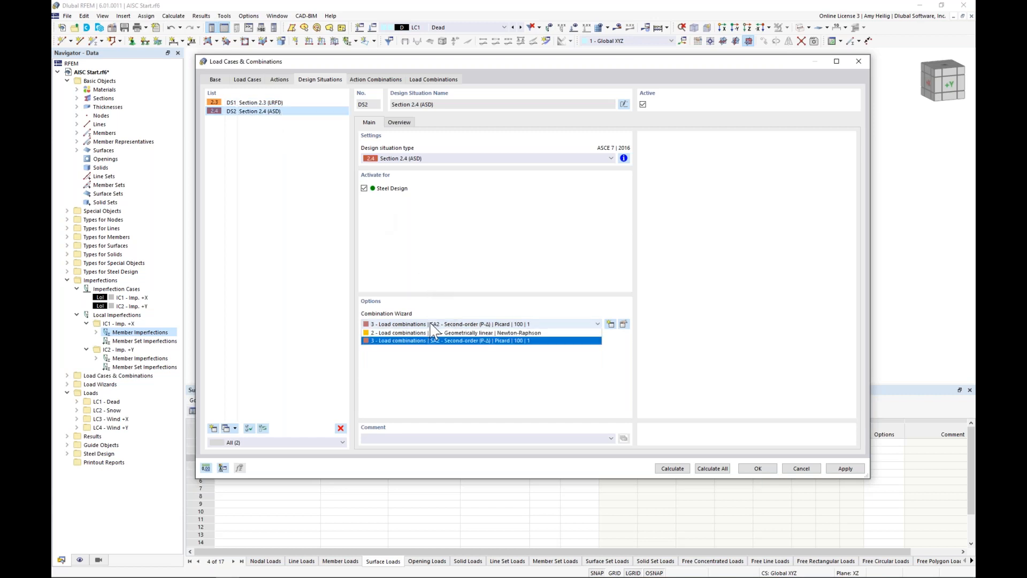
pyautogui.click(433, 390)
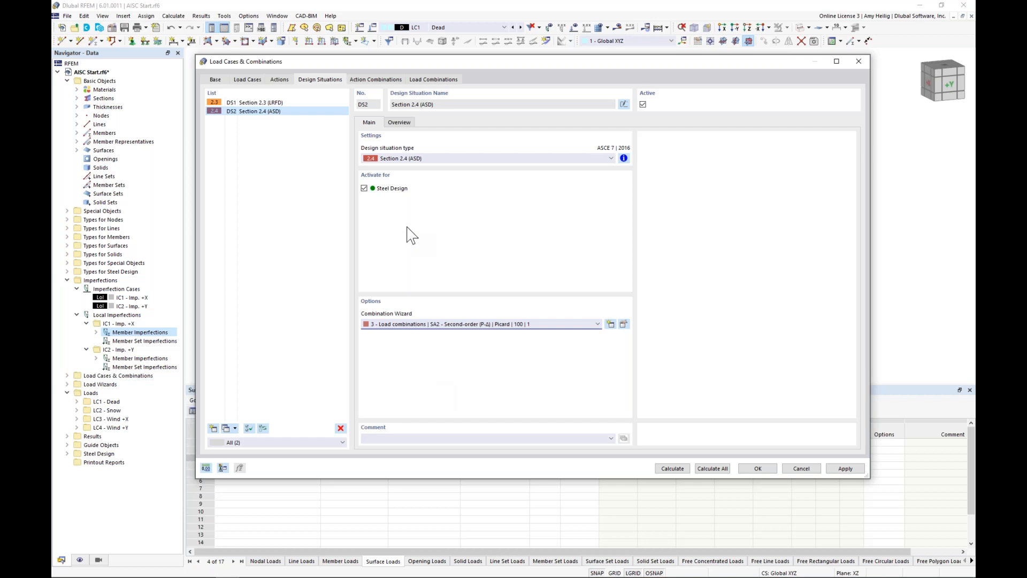
# Step: Review the imperfection and structure modification settings of the generated LRFD and ASD load combinations, and confirm the load cases and combinations
pyautogui.click(443, 82)
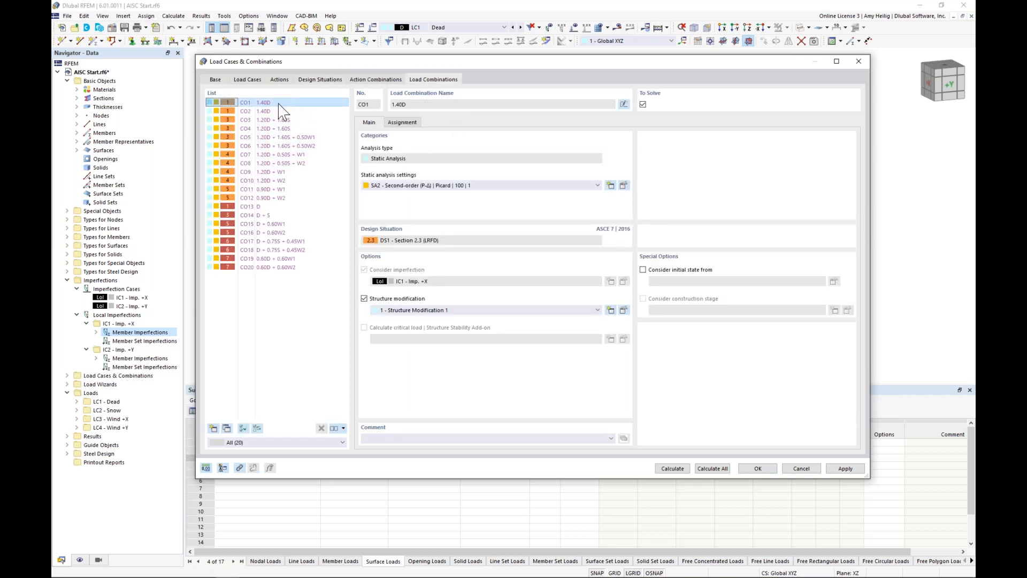
pyautogui.click(274, 112)
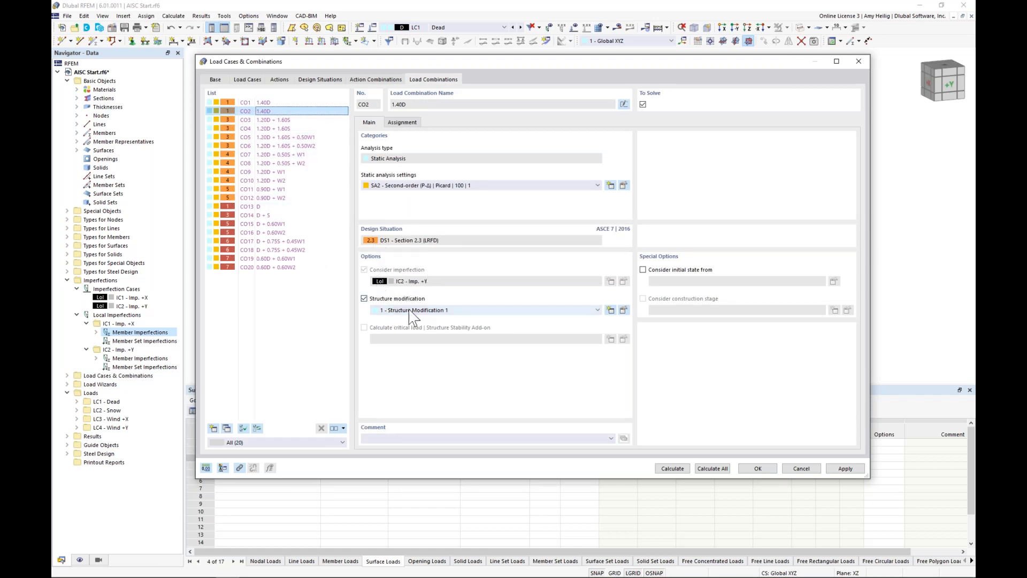
pyautogui.click(273, 120)
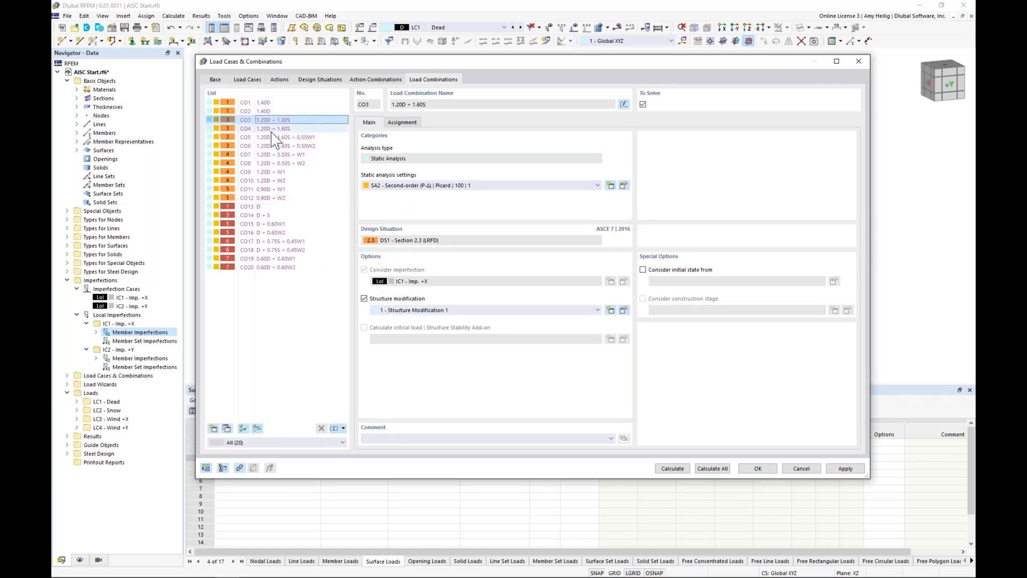
pyautogui.click(273, 129)
pyautogui.click(274, 137)
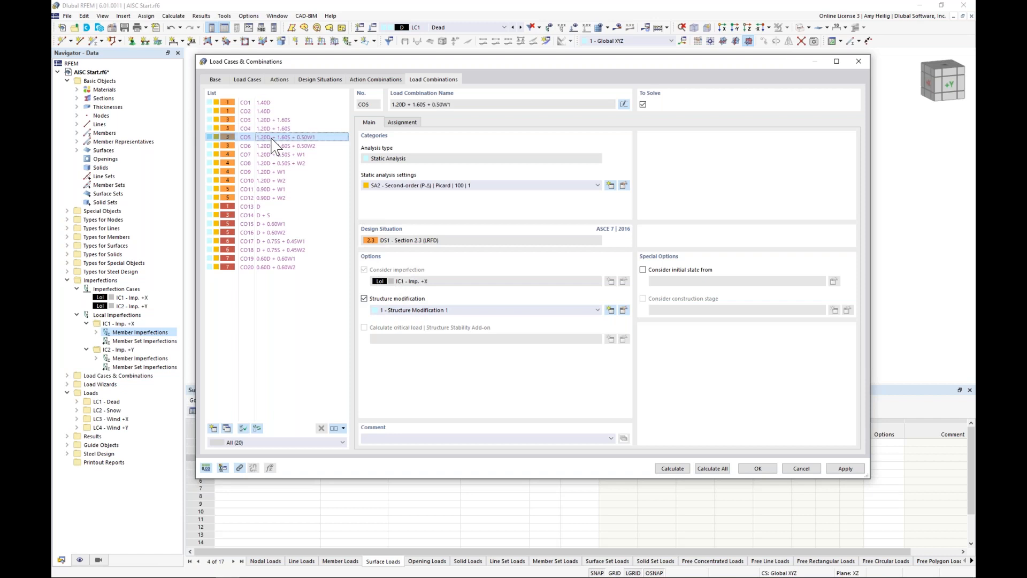
pyautogui.click(267, 207)
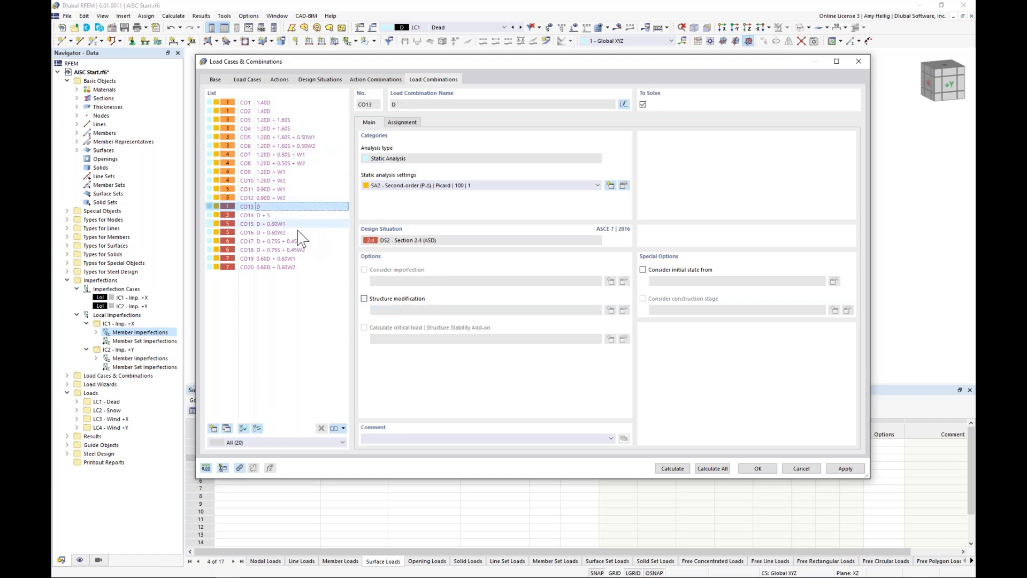
pyautogui.click(256, 215)
pyautogui.click(257, 223)
pyautogui.click(262, 233)
pyautogui.click(267, 241)
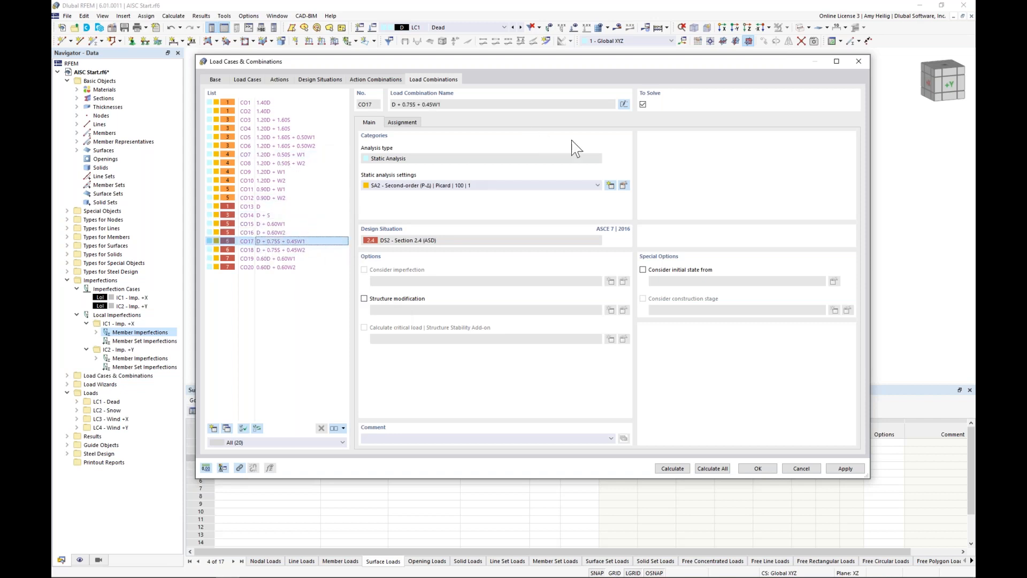
pyautogui.click(758, 469)
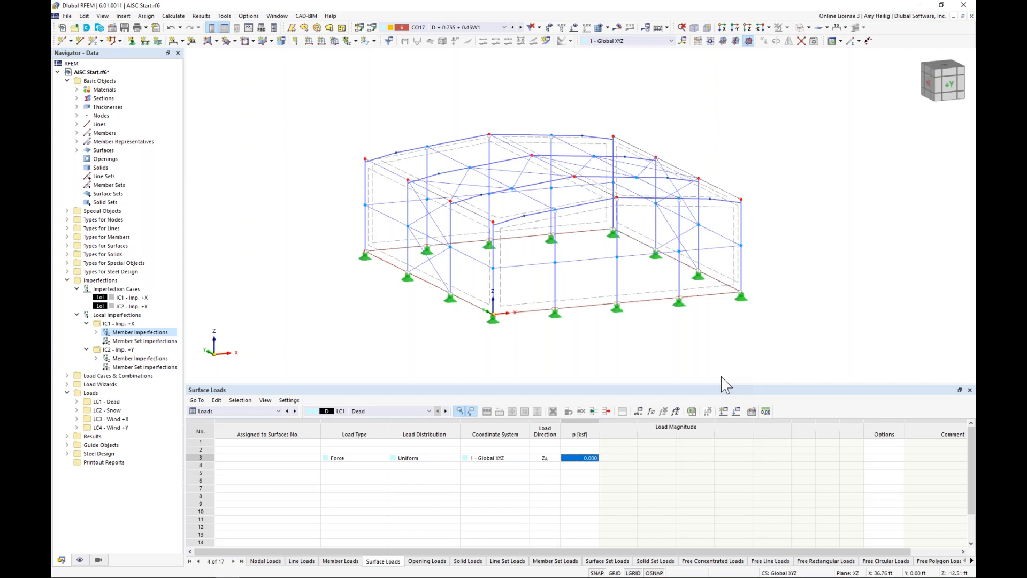
# Step: Isolate the tapered rafters with section 3 - I 24/6.490/0.230/0.380/0.682/0/H and display the member representatives
pyautogui.moveTo(679, 360); pyautogui.dragTo(609, 361, button='middle')
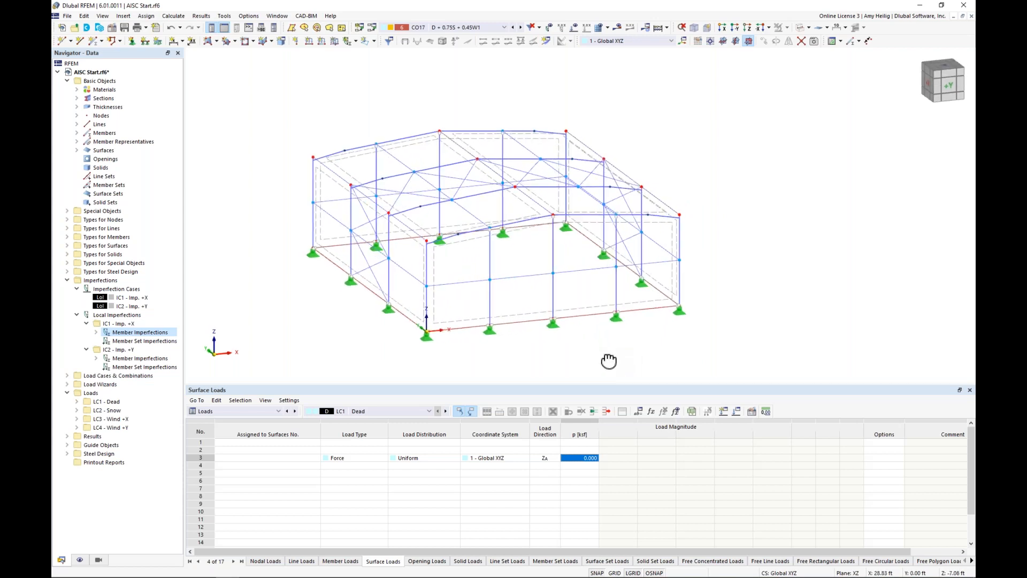
pyautogui.keyDown('ctrl'); pyautogui.moveTo(608, 361); pyautogui.dragTo(734, 260, button='middle'); pyautogui.keyUp('ctrl')
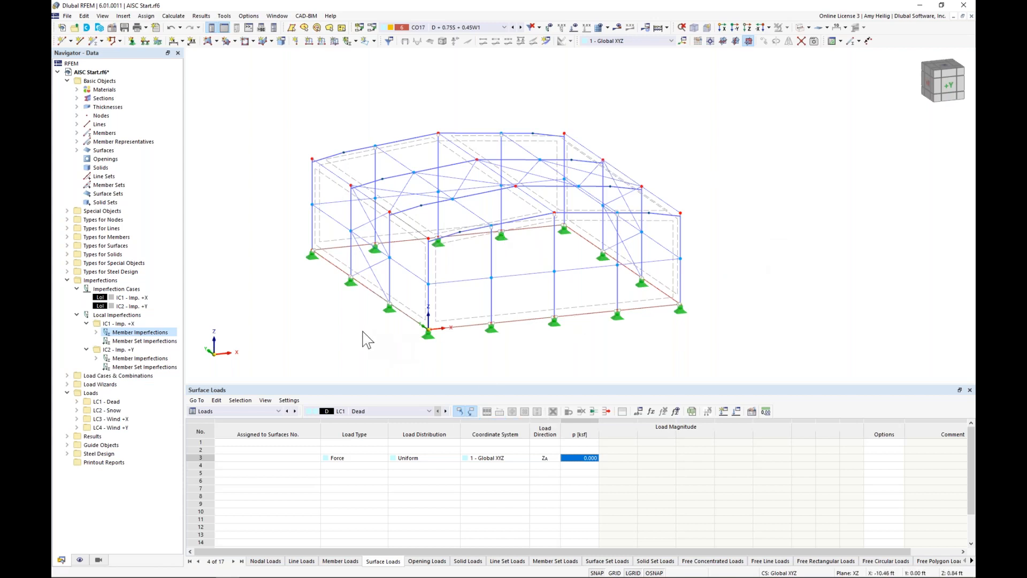
pyautogui.click(67, 280)
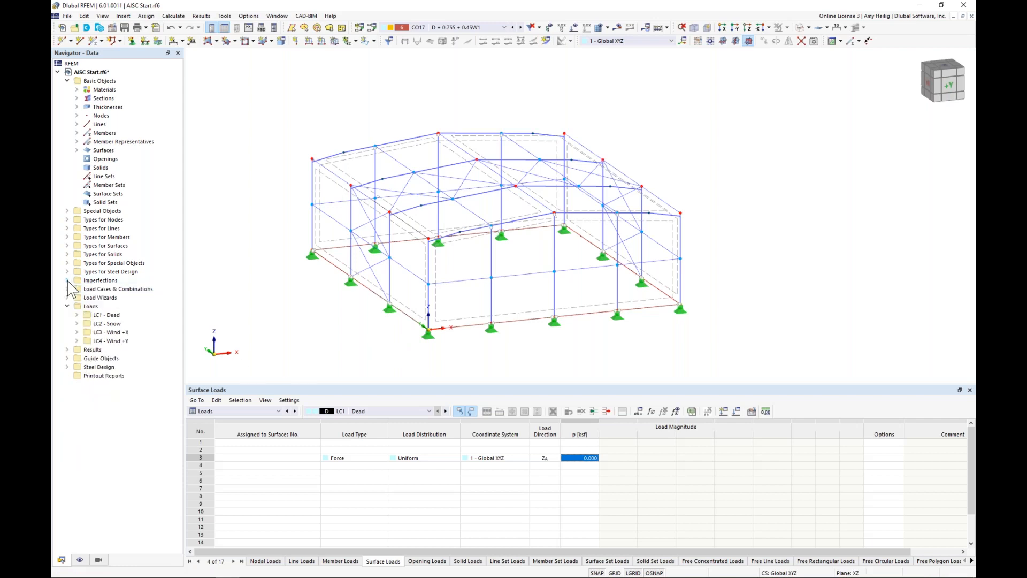
pyautogui.click(99, 559)
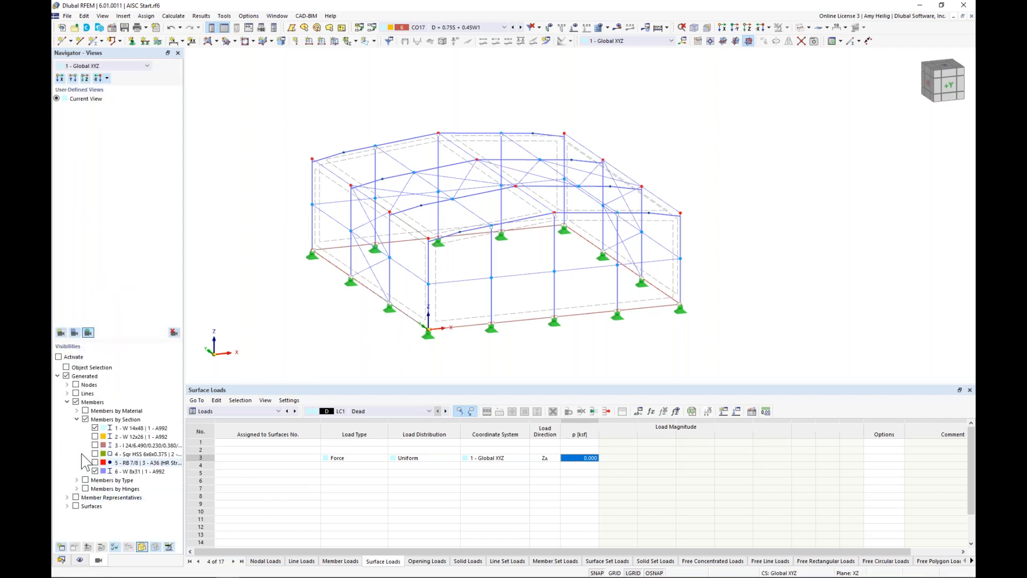
pyautogui.click(95, 428)
pyautogui.click(95, 472)
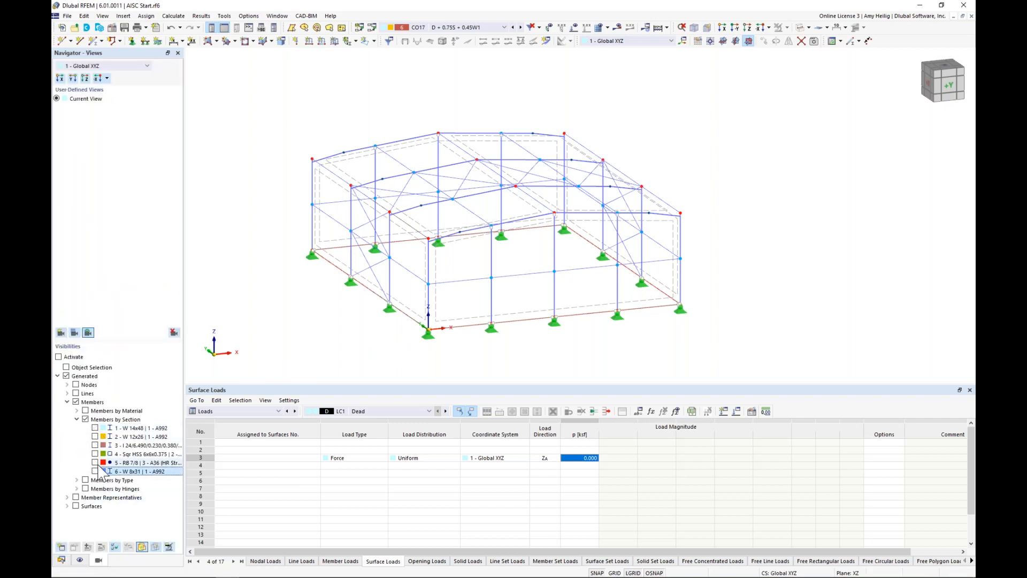
pyautogui.click(95, 445)
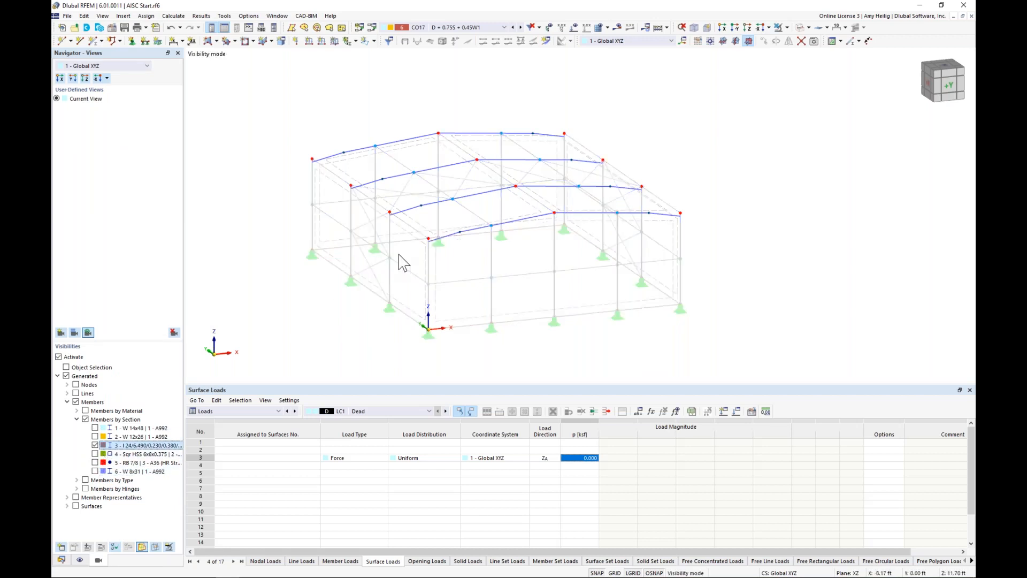
pyautogui.scroll(2, 454, 211)
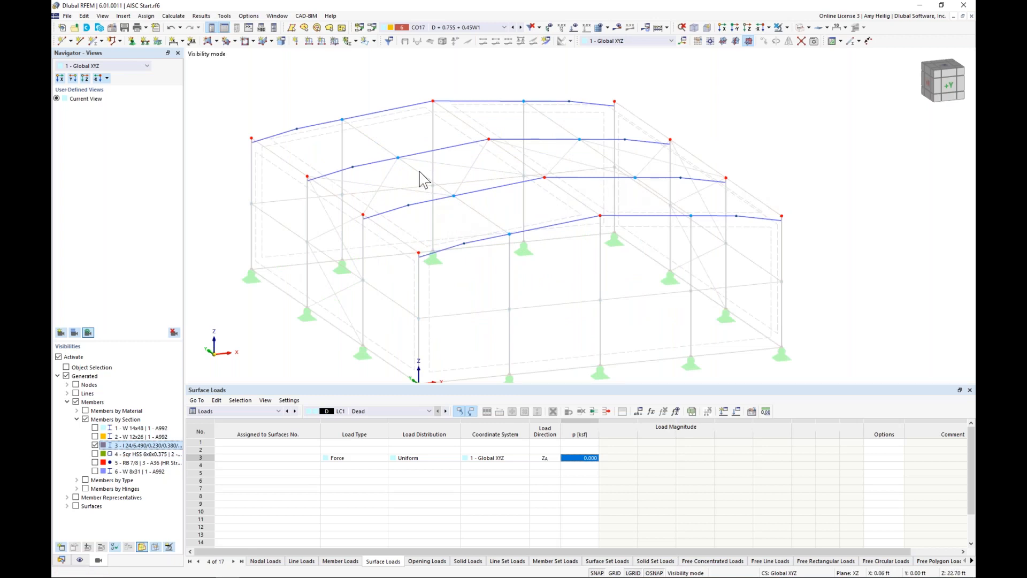
pyautogui.click(81, 561)
pyautogui.click(85, 107)
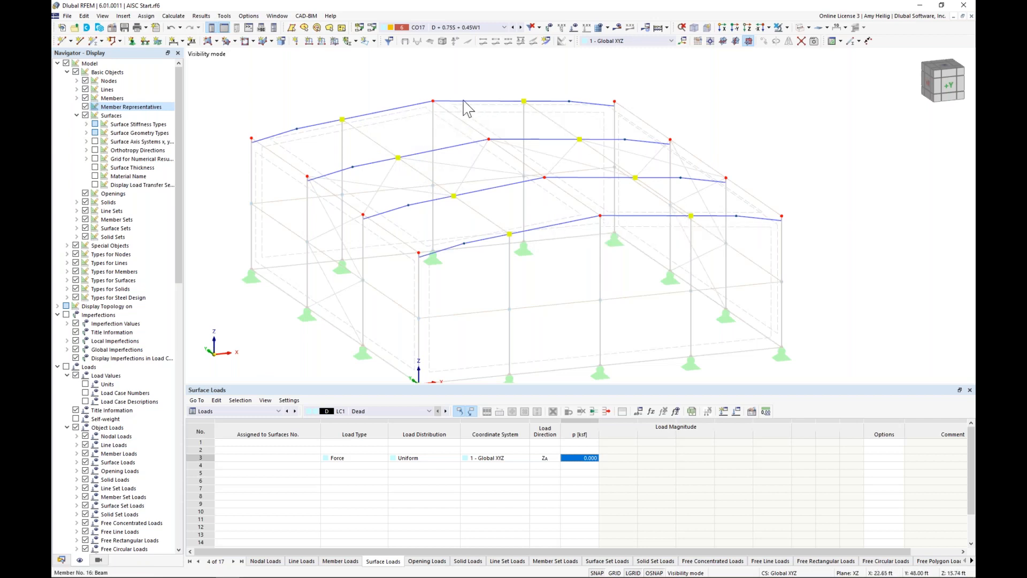
# Step: Select the four rafters of the two end frames and assign them the comment End Moment Frame
pyautogui.click(385, 112)
pyautogui.click(458, 103)
pyautogui.click(562, 223)
pyautogui.click(614, 217)
pyautogui.doubleClick(576, 229)
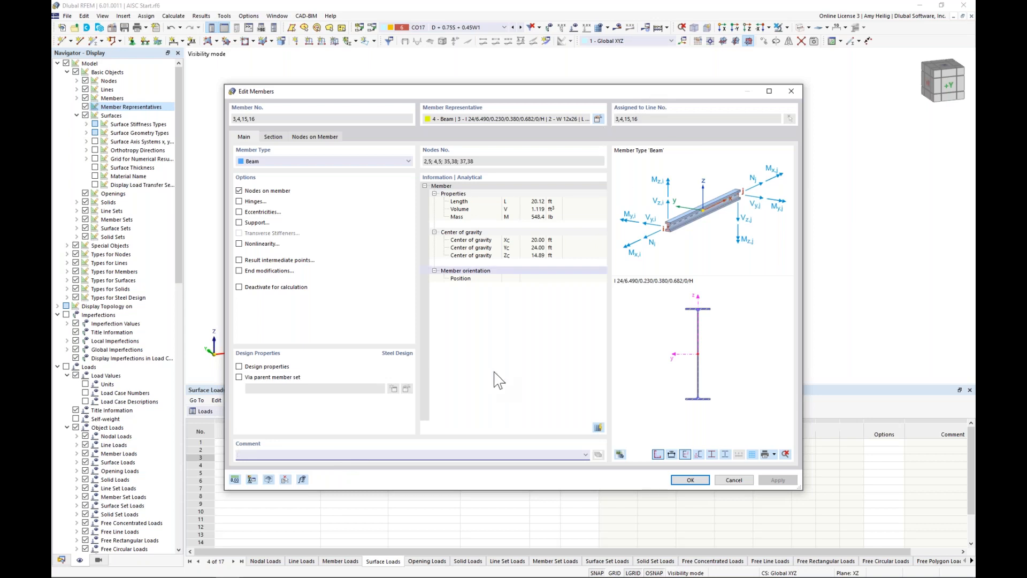
pyautogui.write('End Moment Frame')
pyautogui.click(694, 477)
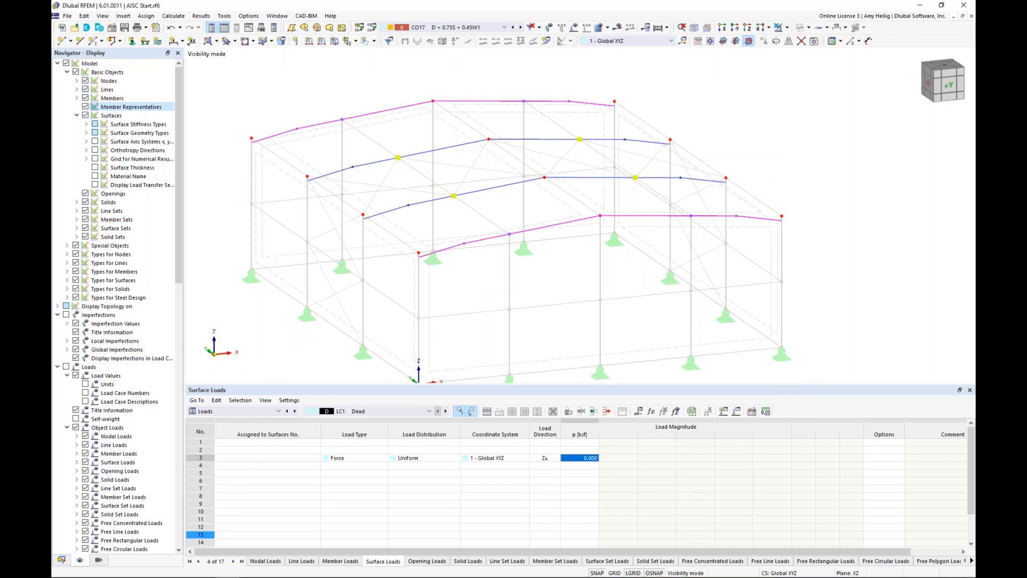
# Step: Refresh the generated visibilities to include the end-frame rafters' member representative, and clear the selection
pyautogui.click(100, 561)
pyautogui.click(168, 547)
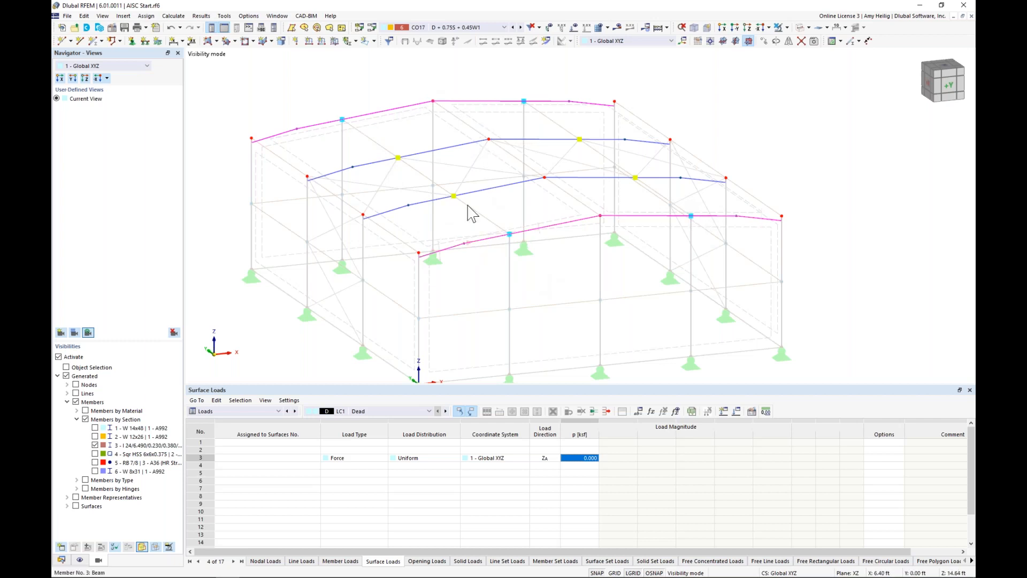
pyautogui.press('Escape')
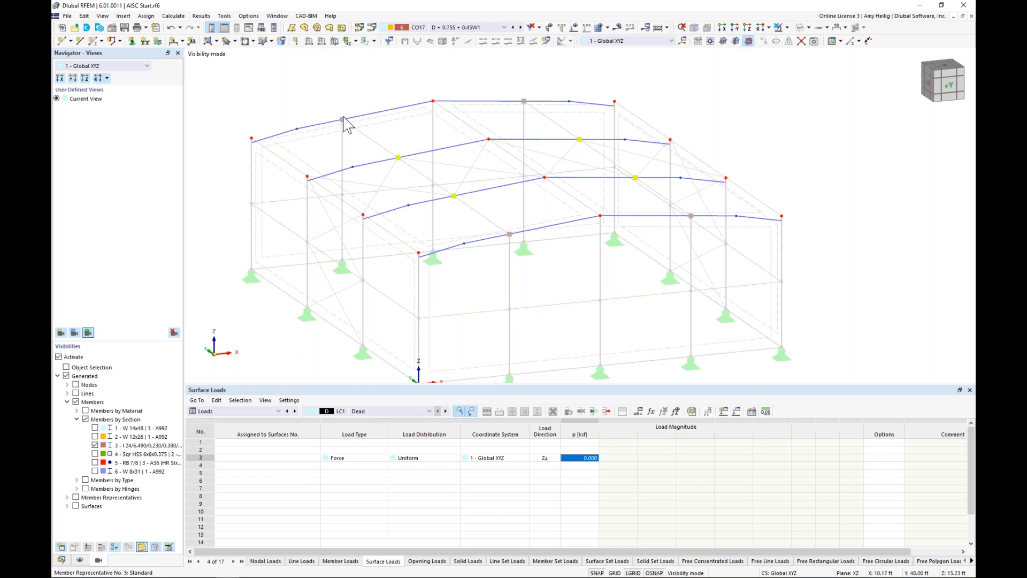
# Step: Enable steel design properties for members 3,4,15,16 through their member representative 5
pyautogui.moveTo(344, 120)
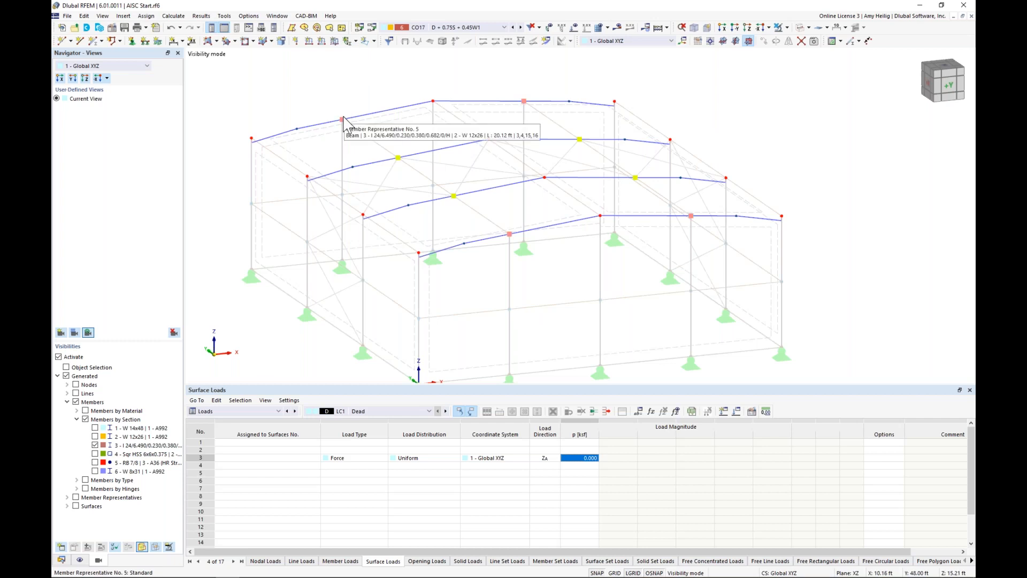
pyautogui.click(343, 118)
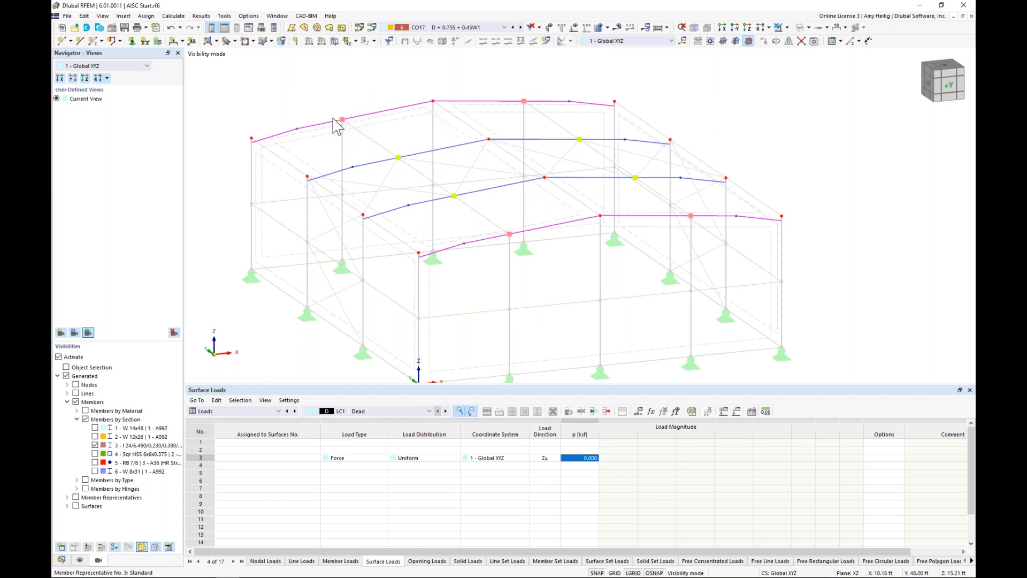
pyautogui.doubleClick(345, 126)
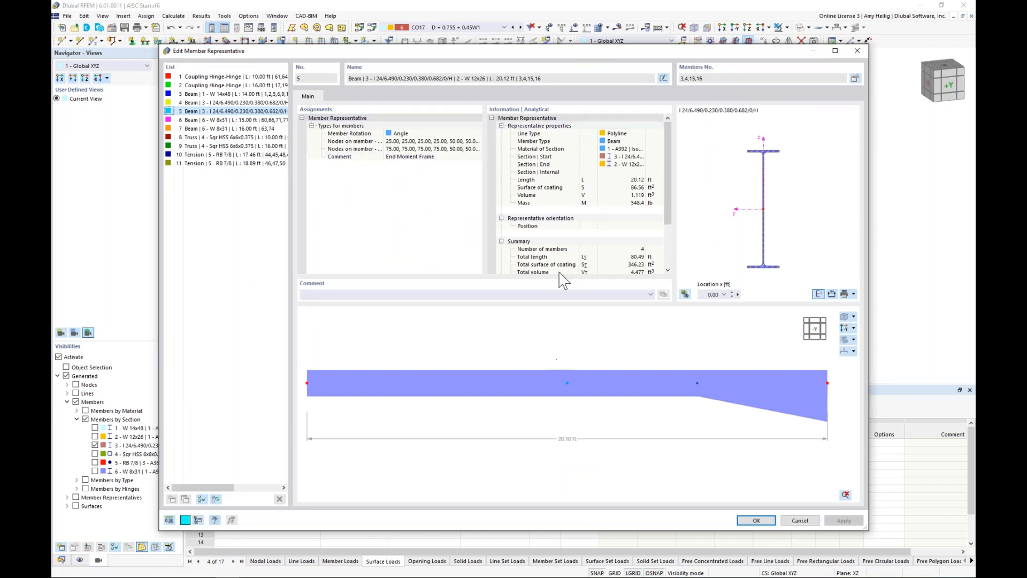
pyautogui.click(855, 79)
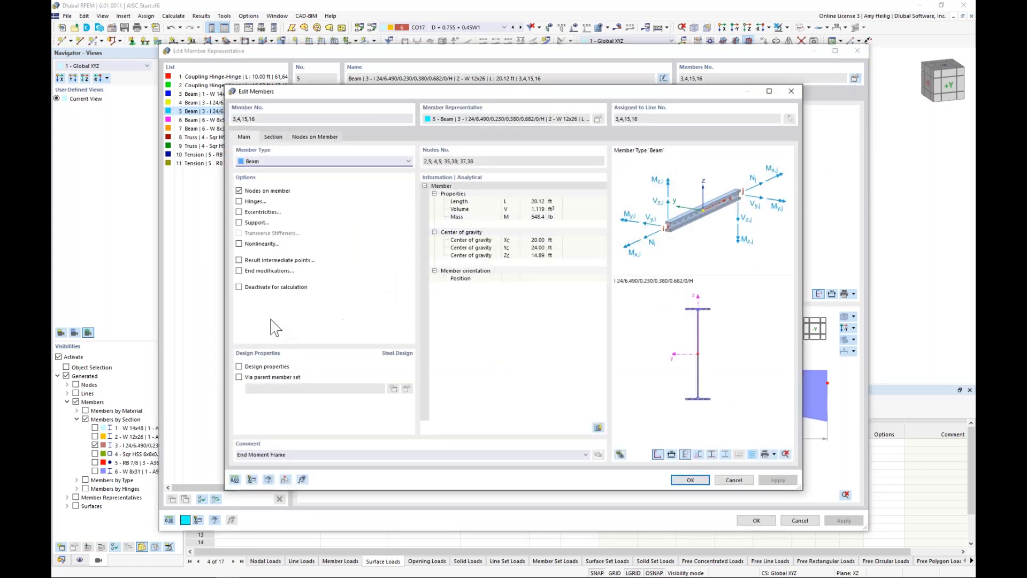
pyautogui.click(239, 367)
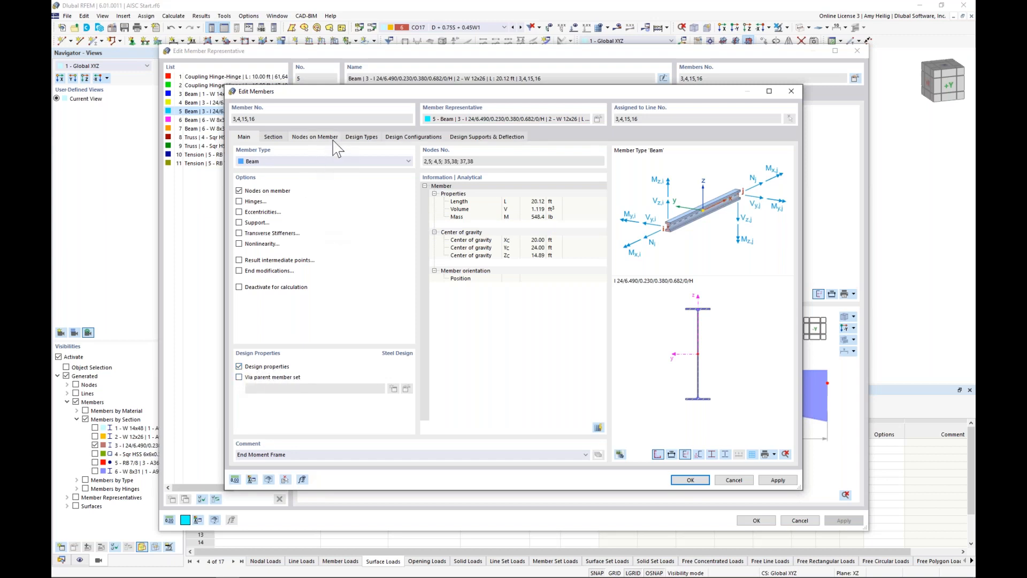
pyautogui.click(690, 480)
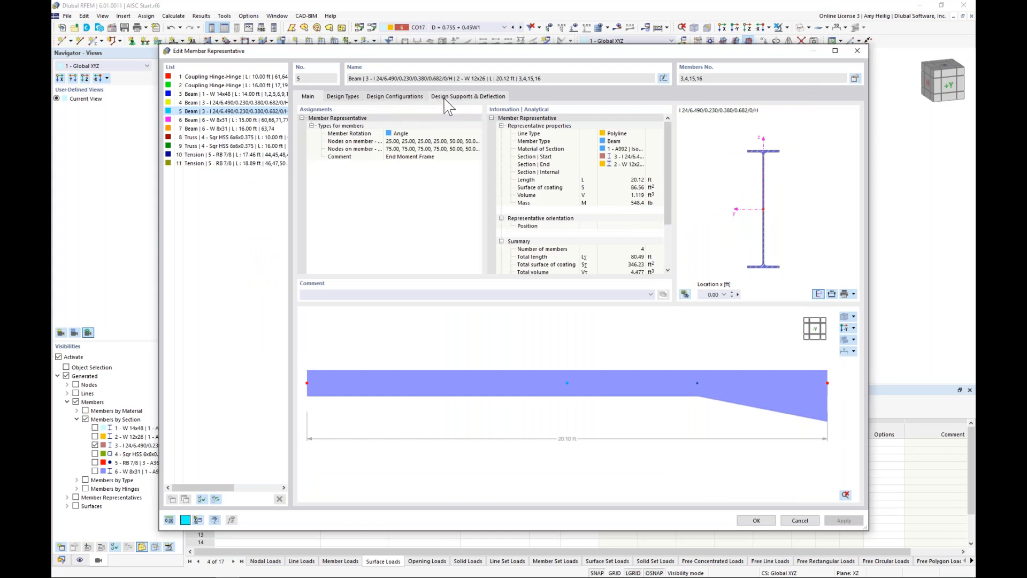
# Step: Create effective lengths definition 1 from member representative 5 and assign it to the four end-frame rafters, members 3,4,15,16
pyautogui.click(344, 98)
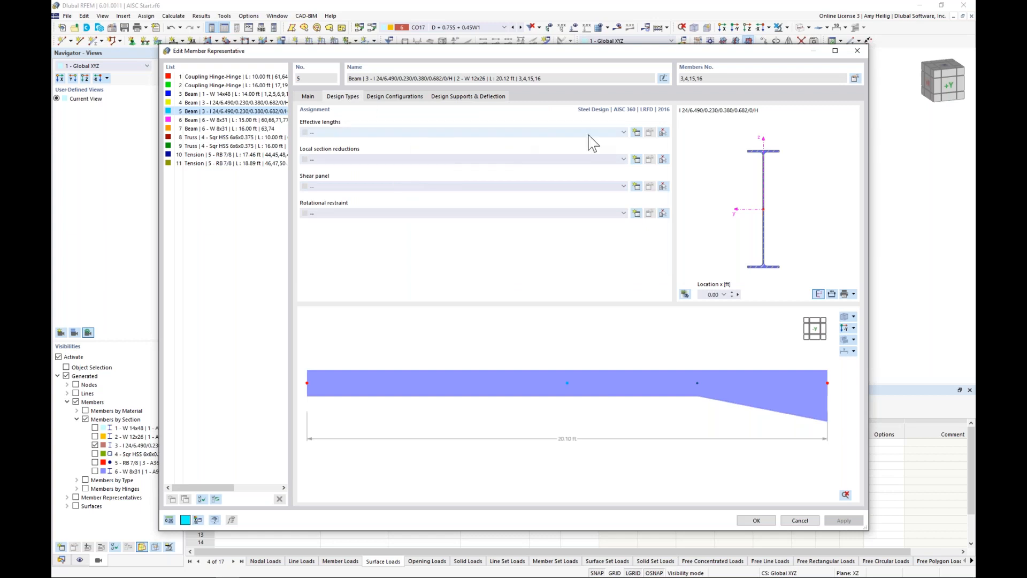
pyautogui.click(636, 133)
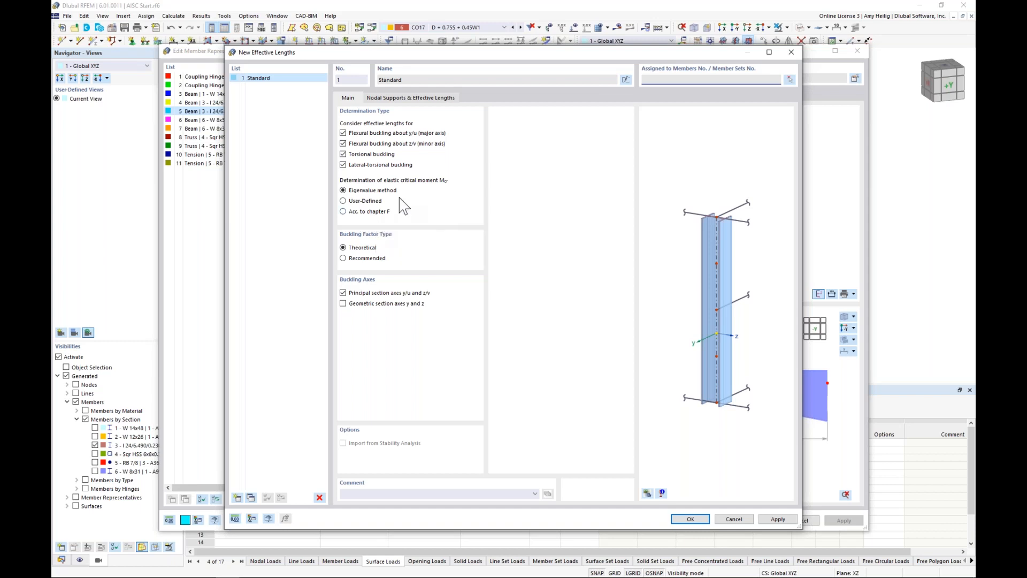
pyautogui.click(408, 98)
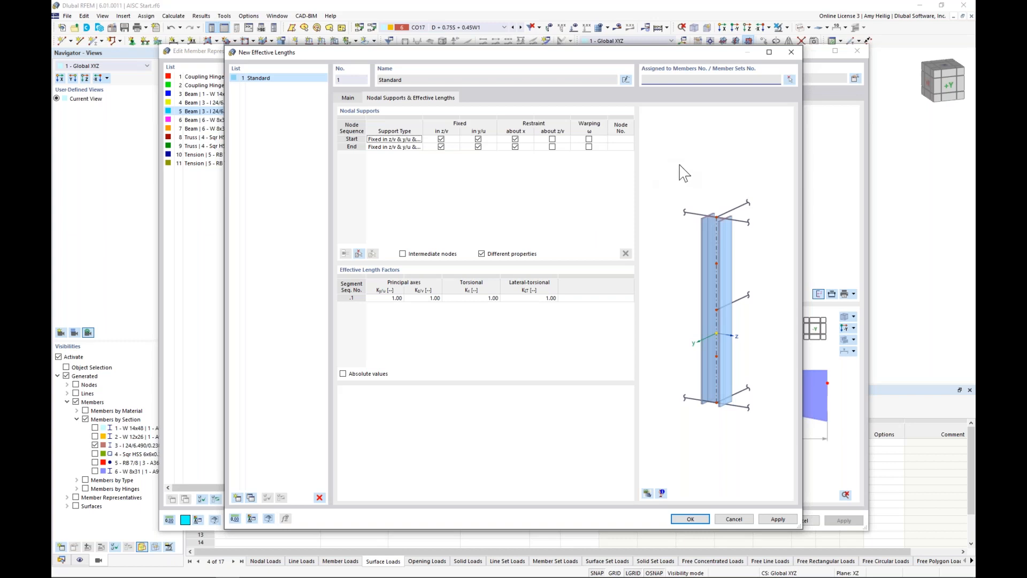
pyautogui.click(789, 80)
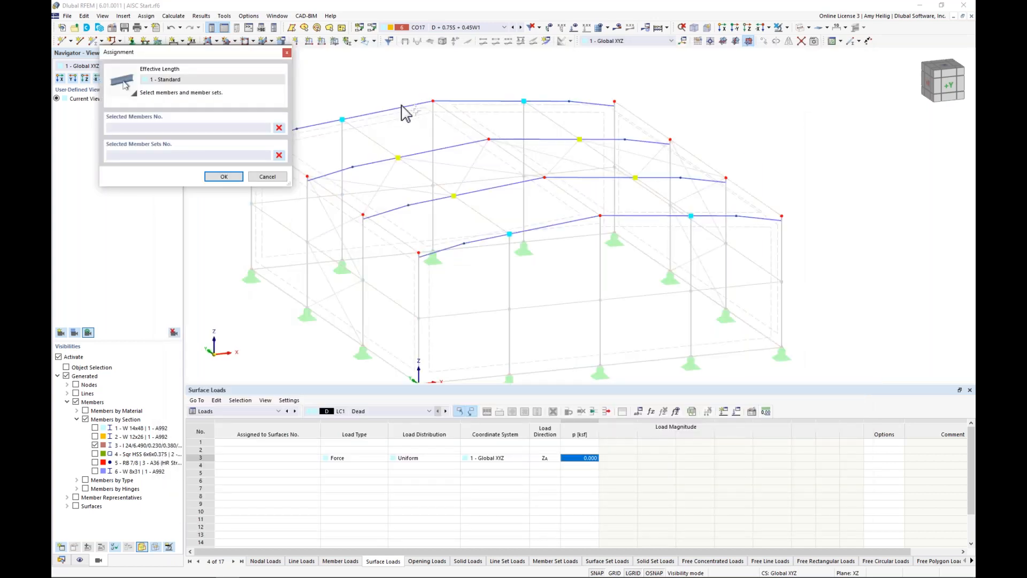
pyautogui.click(402, 107)
pyautogui.click(497, 102)
pyautogui.click(521, 232)
pyautogui.click(615, 218)
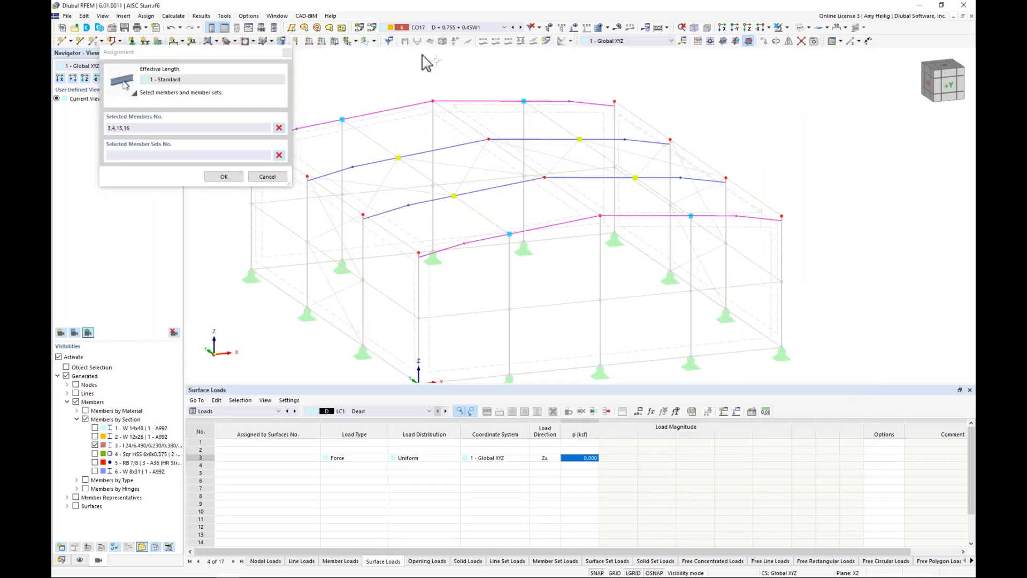
pyautogui.click(224, 176)
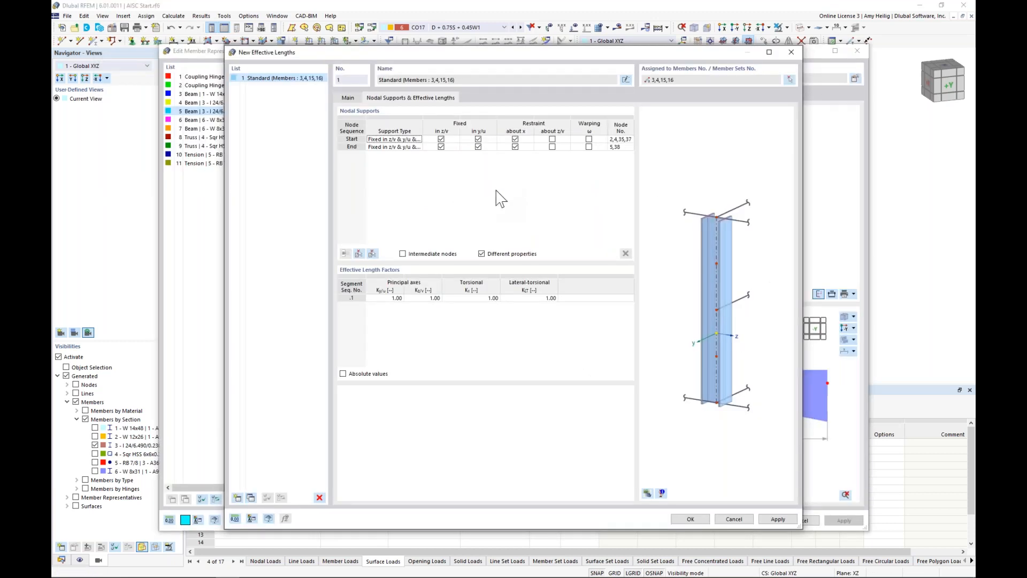
# Step: Show the whole model in the effective lengths preview and enable intermediate nodes, importing them from an end-frame rafter
pyautogui.click(661, 493)
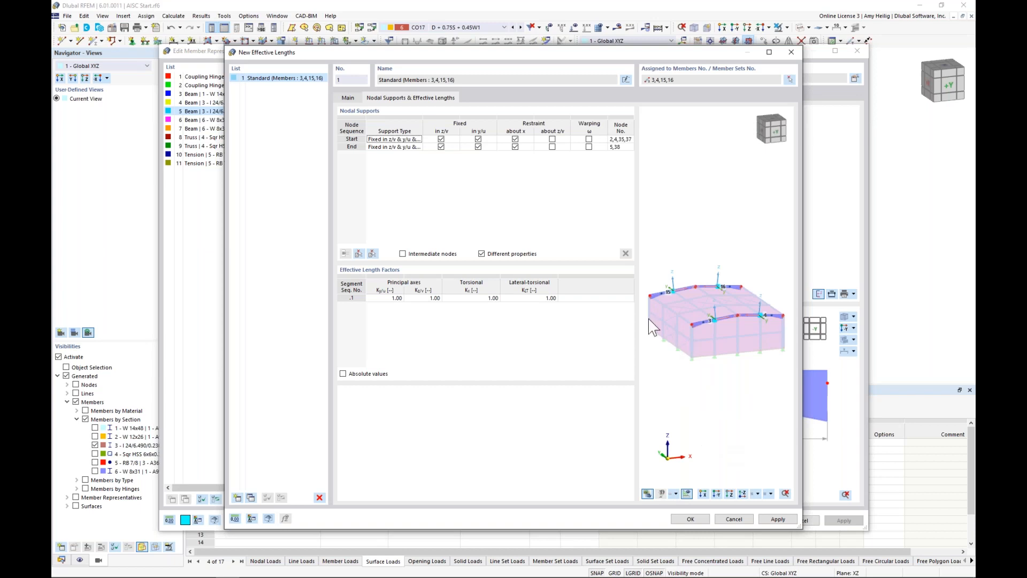
pyautogui.scroll(5, 702, 345)
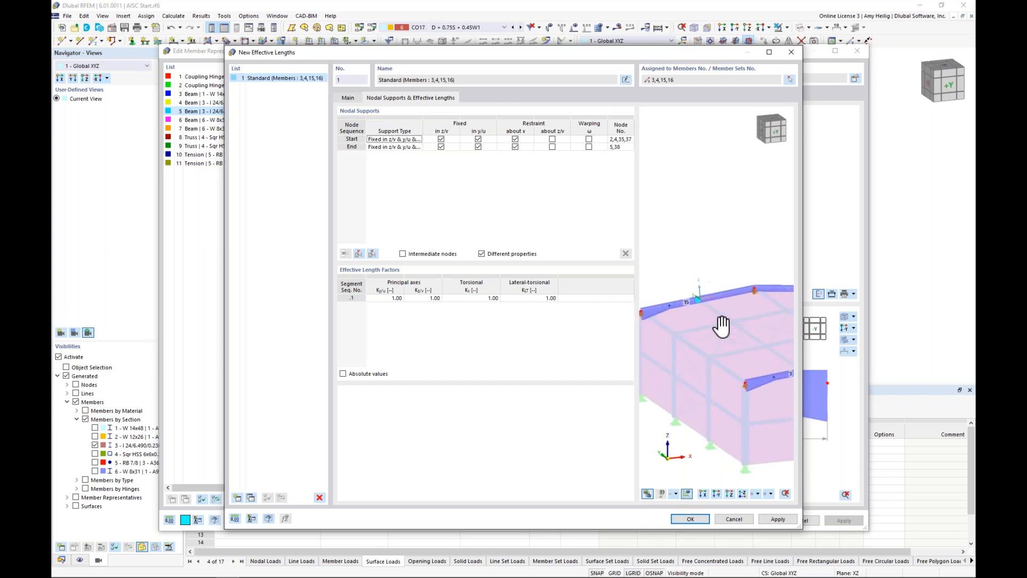
pyautogui.scroll(2, 683, 315)
pyautogui.scroll(-3, 682, 316)
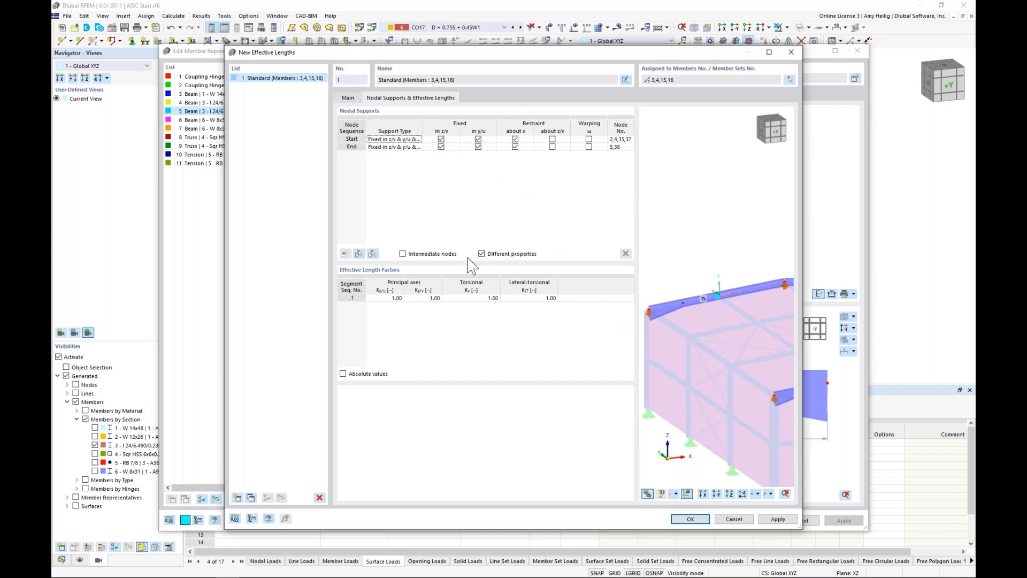
pyautogui.click(402, 253)
pyautogui.click(359, 253)
pyautogui.click(362, 114)
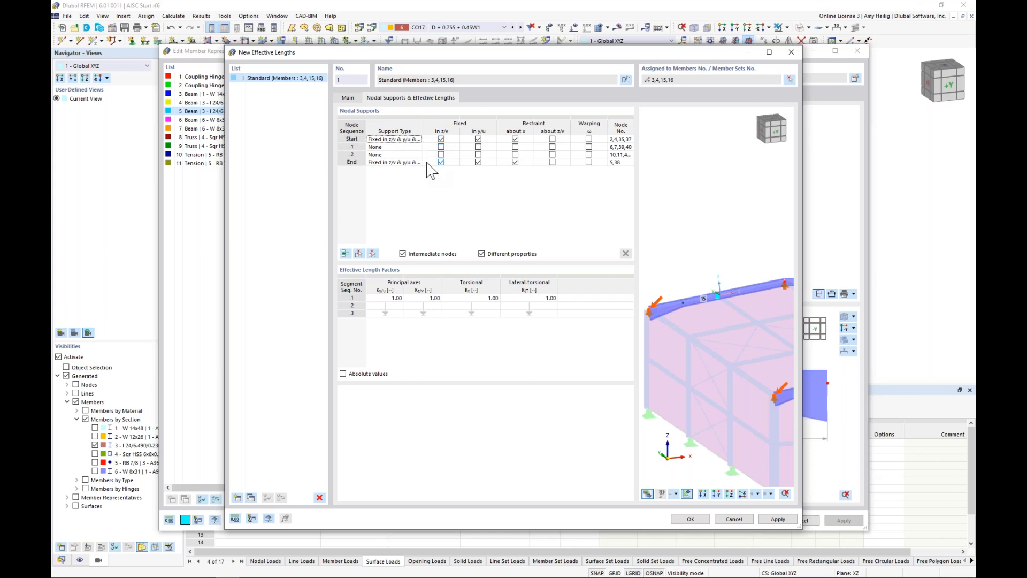
# Step: Fix intermediate node .2 of the end-frame rafters in z/v and y/u, restrain it about x, and accept the effective lengths
pyautogui.click(414, 147)
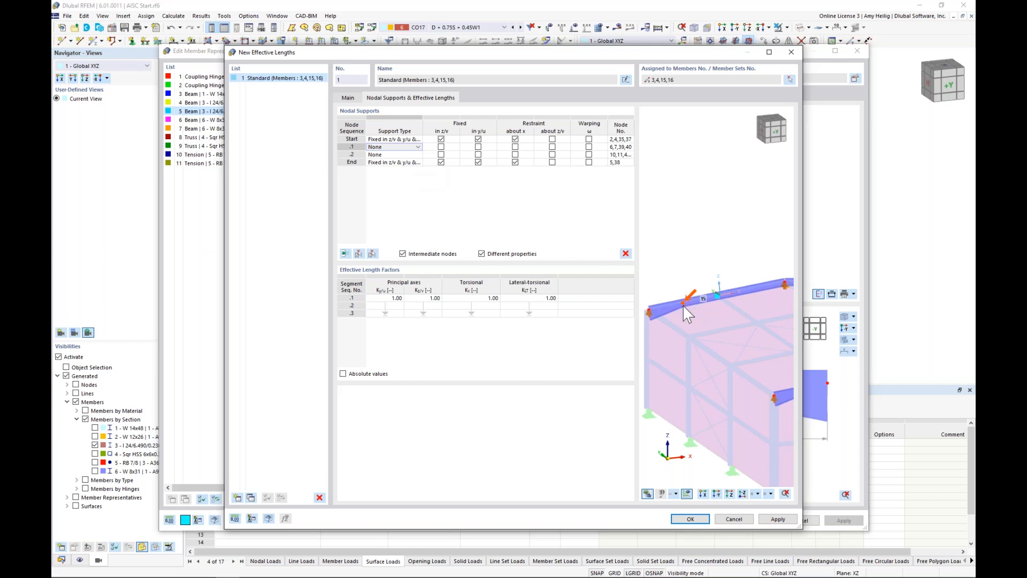
pyautogui.click(391, 155)
pyautogui.scroll(-3, 677, 336)
pyautogui.keyDown('ctrl'); pyautogui.moveTo(677, 336); pyautogui.dragTo(829, 349, button='middle'); pyautogui.keyUp('ctrl')
pyautogui.keyDown('ctrl'); pyautogui.moveTo(705, 354); pyautogui.dragTo(701, 328, button='middle'); pyautogui.keyUp('ctrl')
pyautogui.scroll(4, 708, 333)
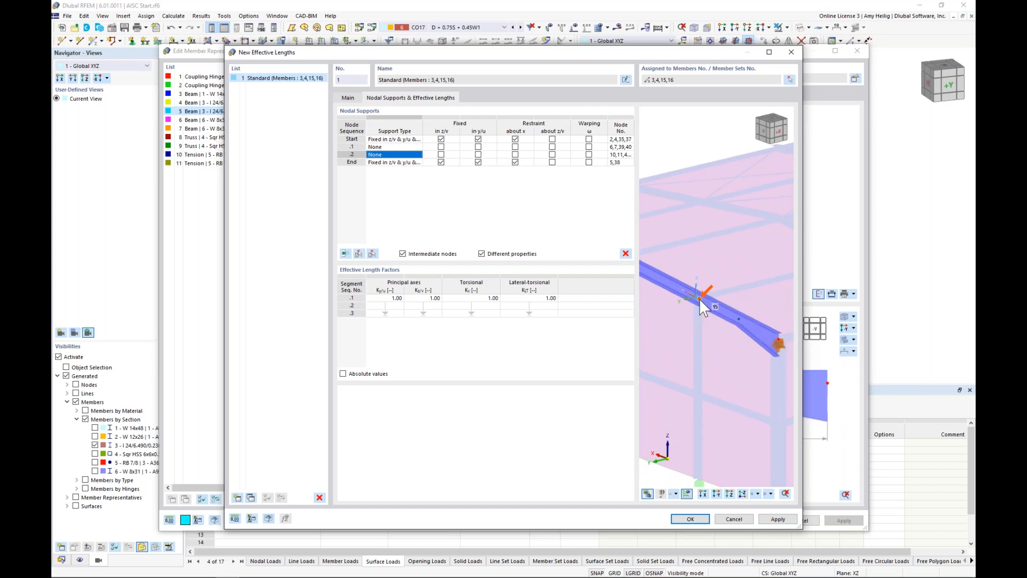
pyautogui.click(478, 155)
pyautogui.click(478, 155)
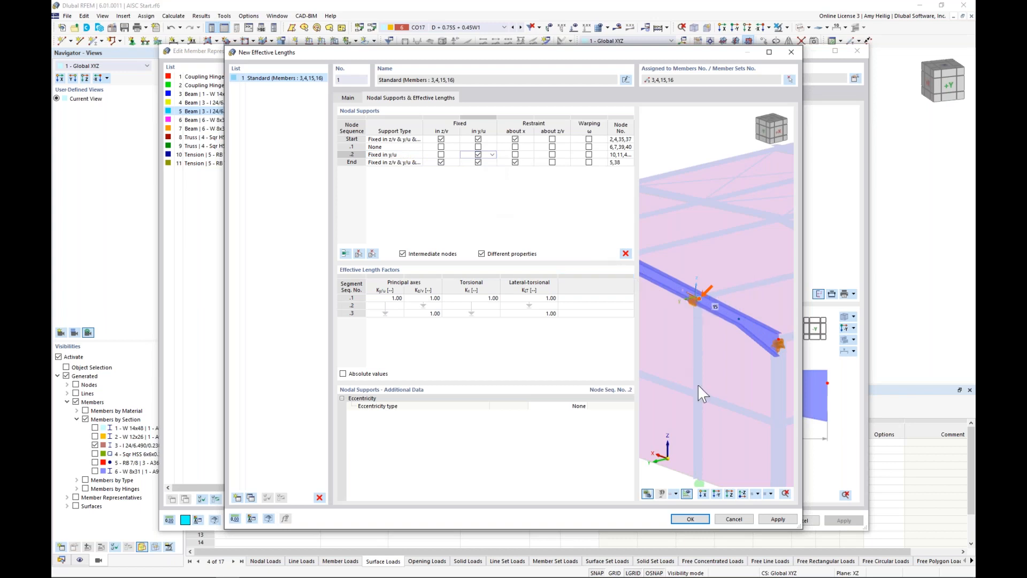
pyautogui.click(440, 156)
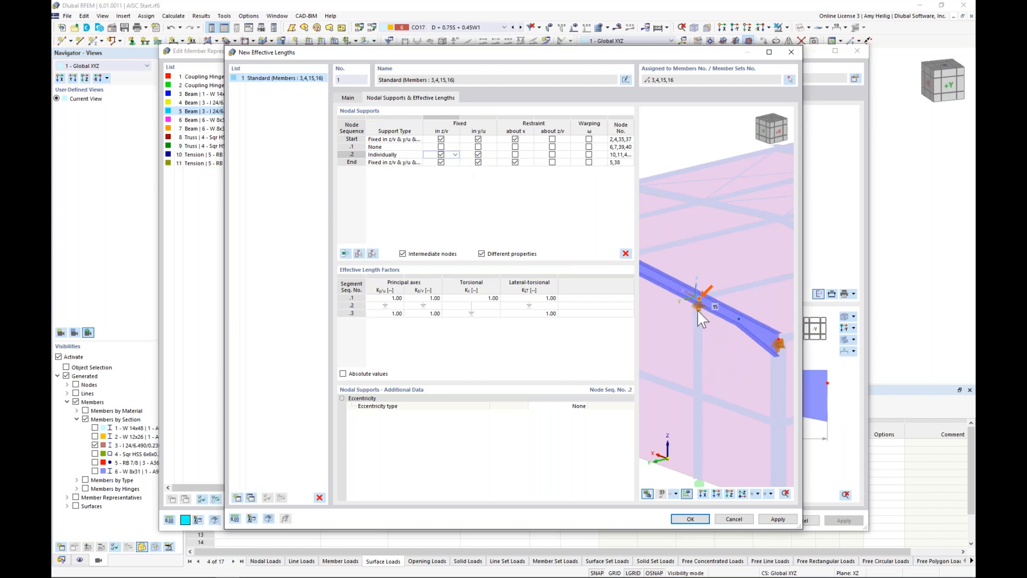
pyautogui.click(515, 154)
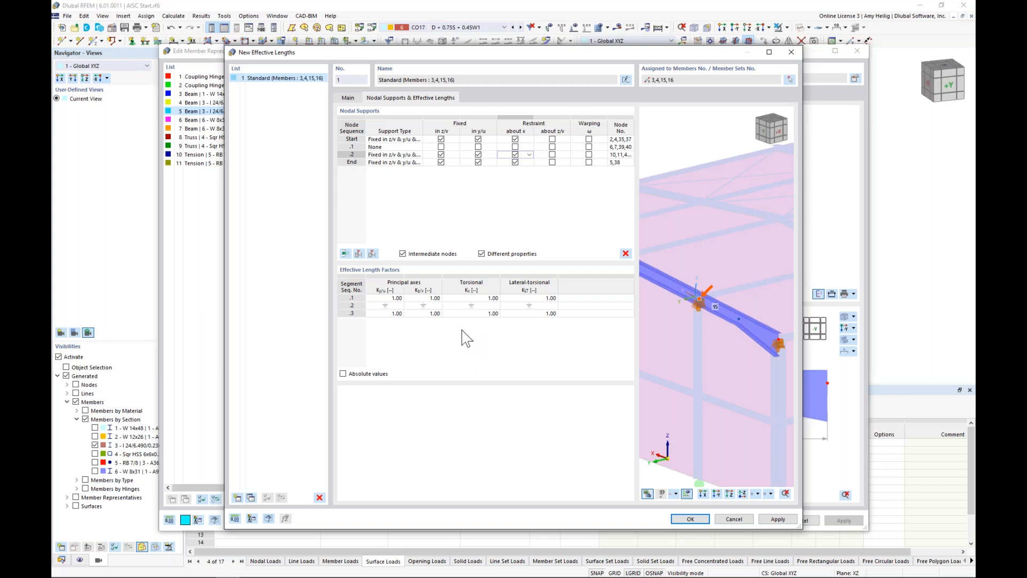
pyautogui.click(690, 520)
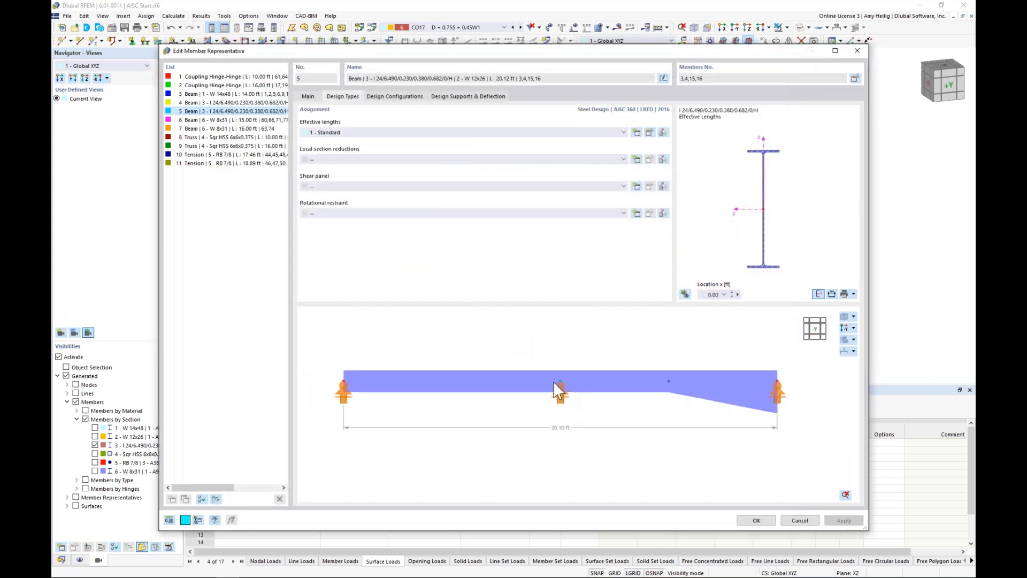
pyautogui.moveTo(552, 396)
pyautogui.keyDown('ctrl'); pyautogui.mouseDown(button='middle')
pyautogui.moveTo(470, 335)
pyautogui.moveTo(403, 401)
pyautogui.moveTo(559, 409)
pyautogui.mouseUp(button='middle'); pyautogui.keyUp('ctrl')
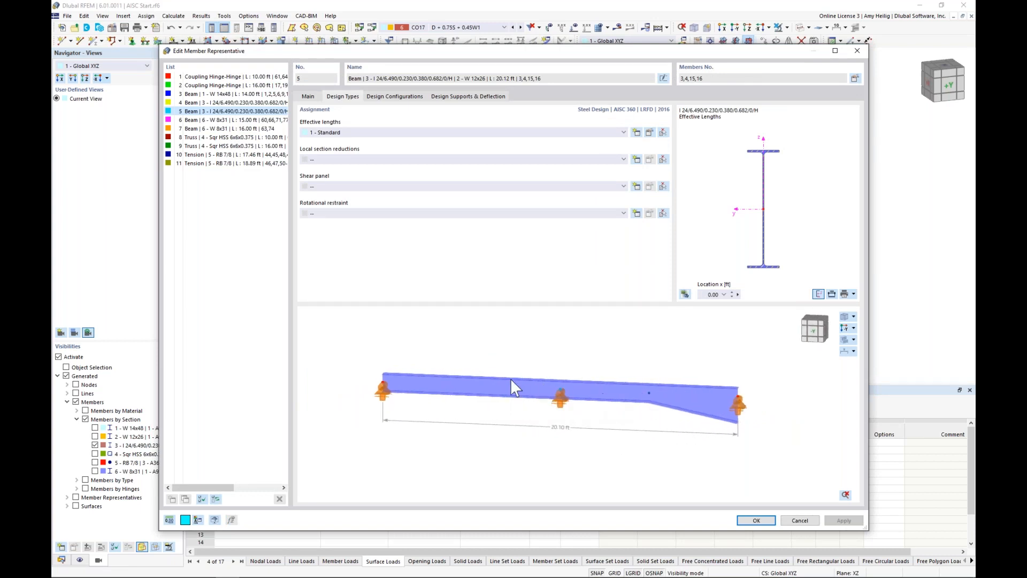
# Step: Enable steel design properties for the interior-frame rafters, members 7,8,11,12, through their member representative 4
pyautogui.click(209, 102)
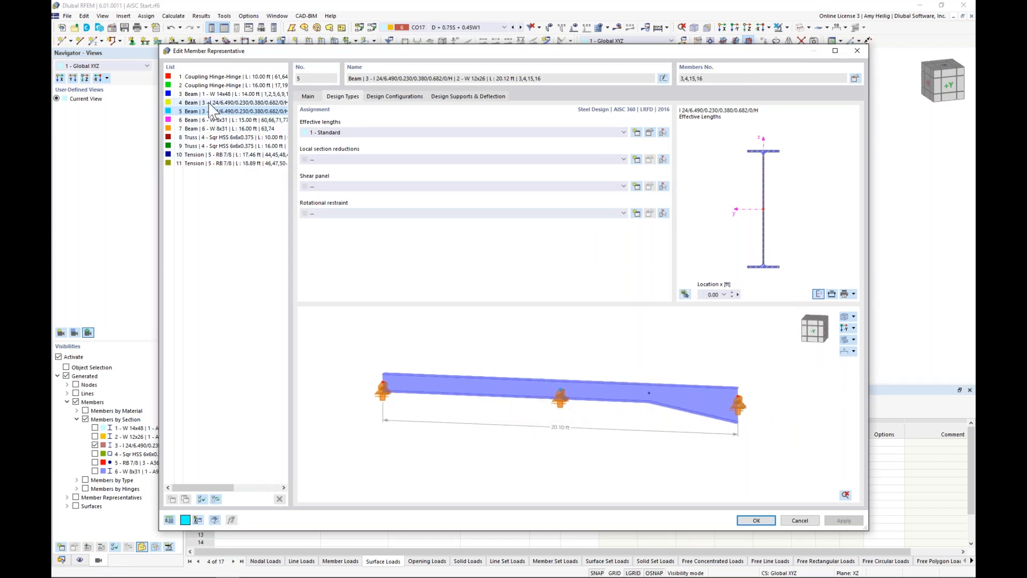
pyautogui.moveTo(374, 53); pyautogui.dragTo(371, 325)
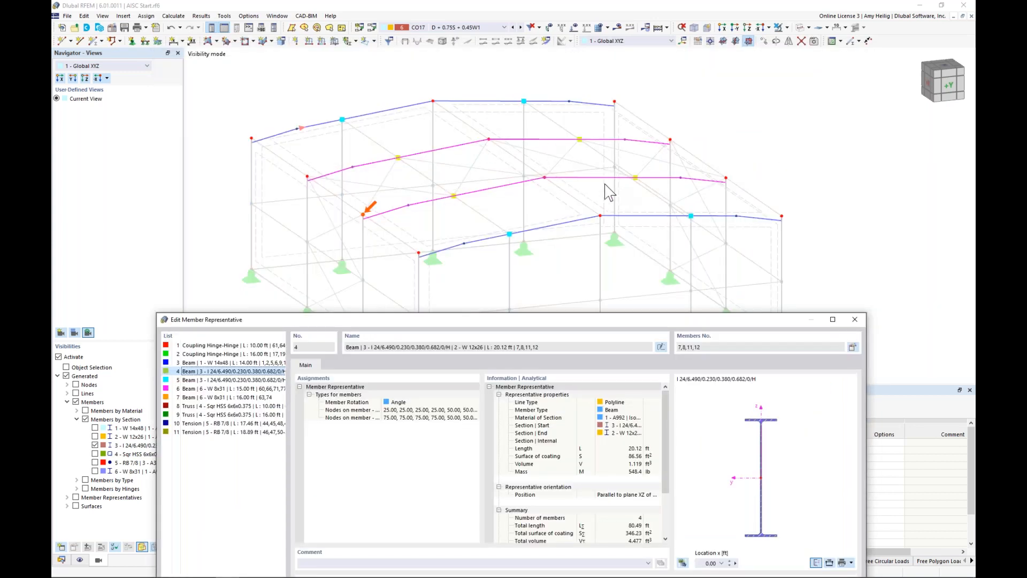
pyautogui.moveTo(457, 320); pyautogui.dragTo(462, 59)
pyautogui.click(858, 87)
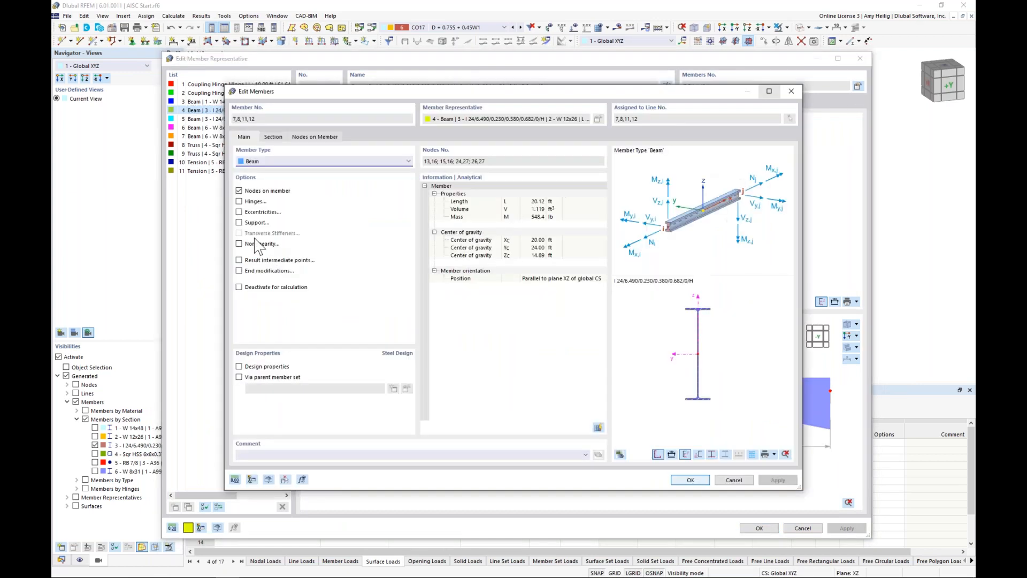
pyautogui.click(240, 367)
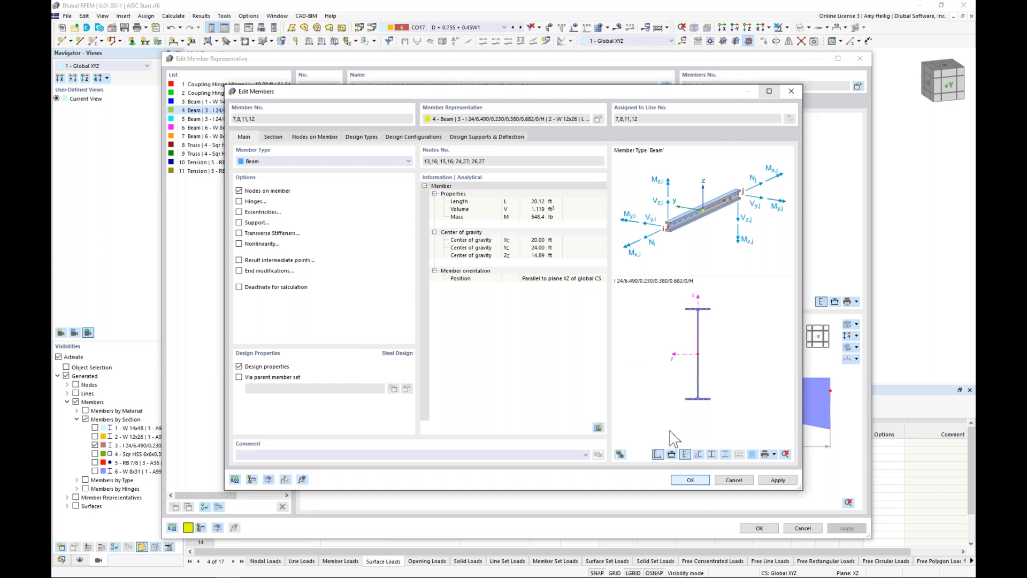
pyautogui.click(691, 480)
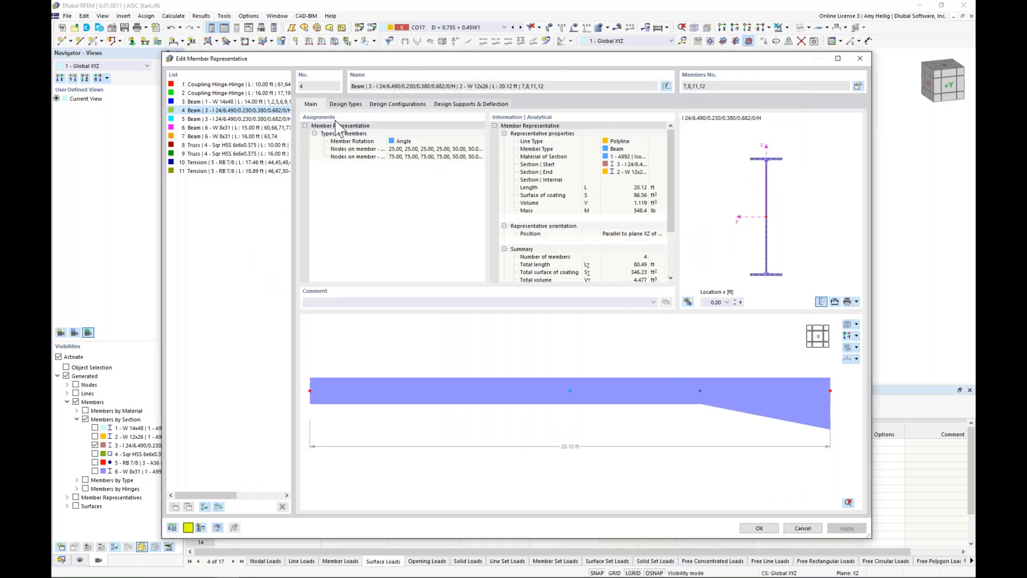
# Step: Create effective lengths definition 2 from member representative 4 and assign it to members 7,8,11,12
pyautogui.click(345, 105)
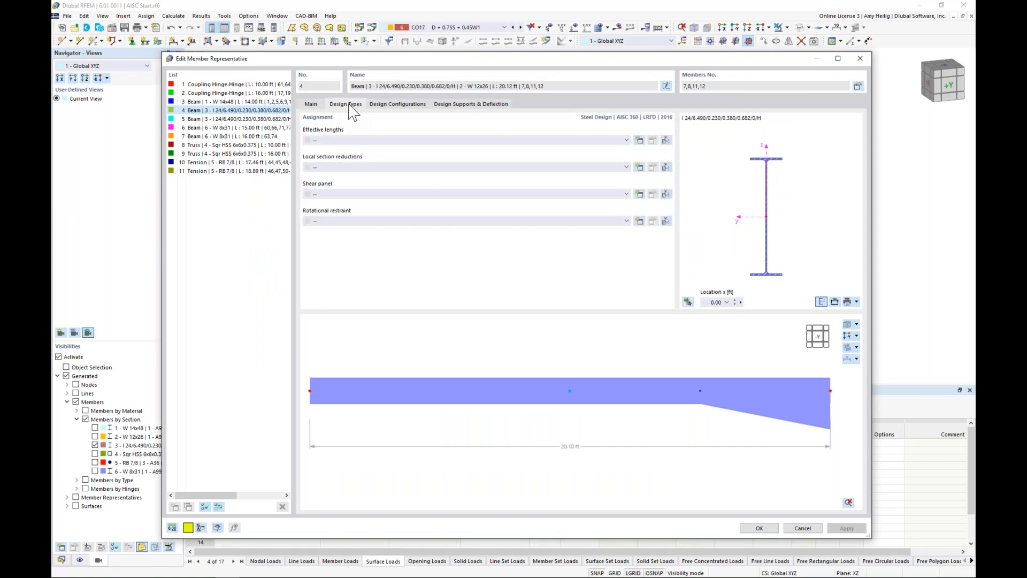
pyautogui.click(641, 142)
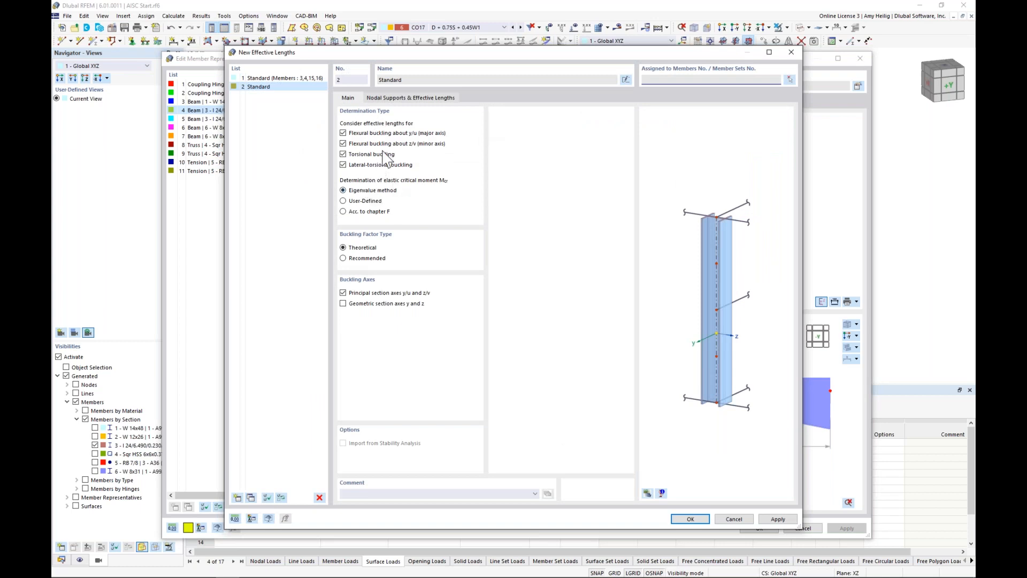
pyautogui.click(405, 98)
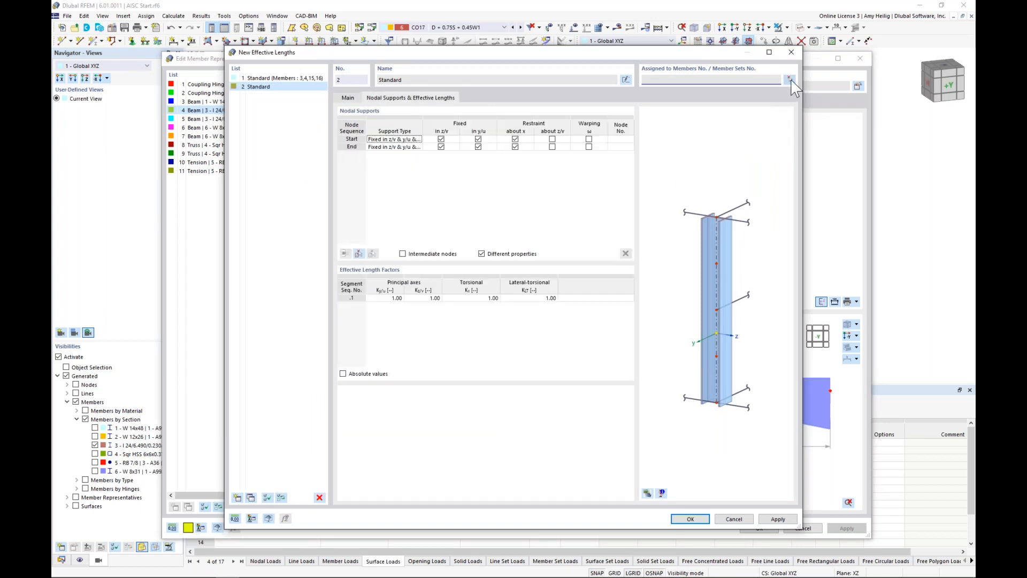
pyautogui.click(789, 80)
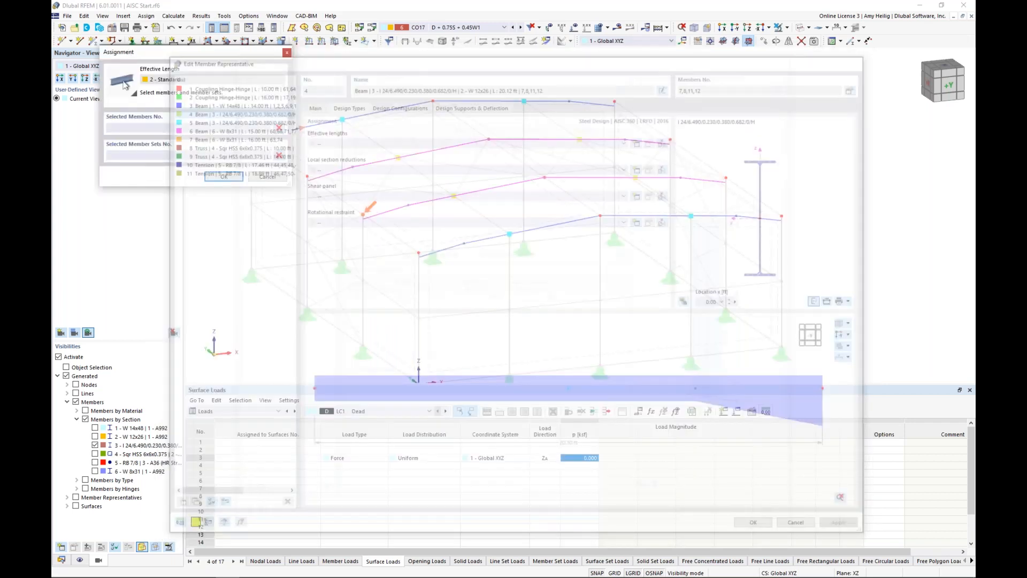
pyautogui.click(513, 183)
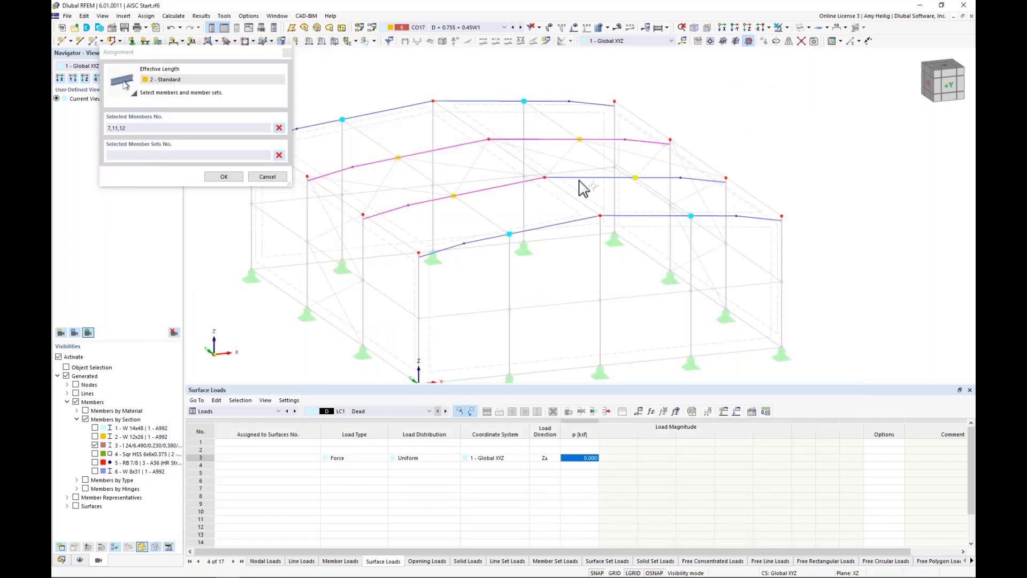
pyautogui.click(585, 178)
pyautogui.click(223, 177)
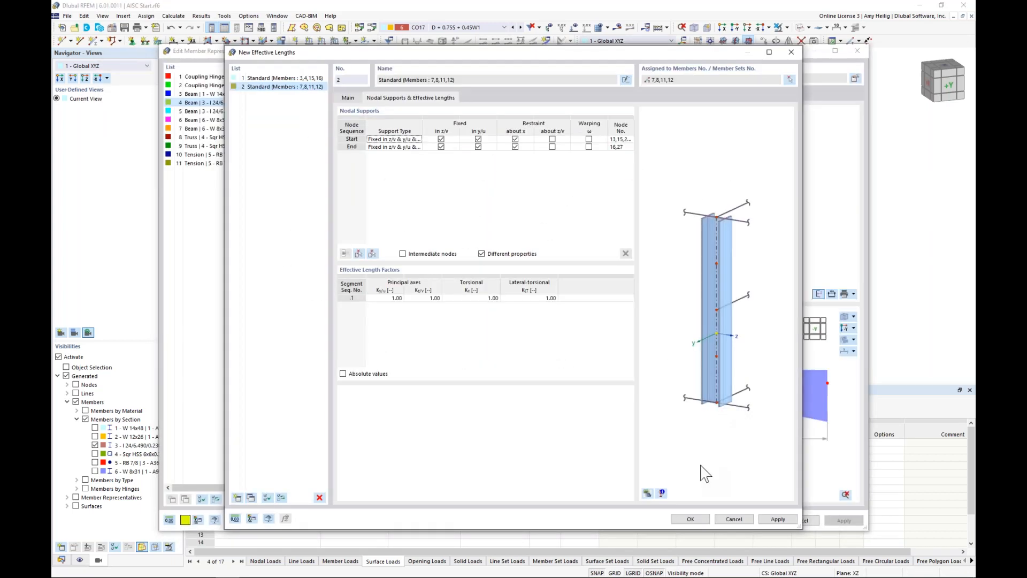
# Step: Display the model in the preview of effective lengths 2 and enable intermediate nodes, importing them from an interior rafter
pyautogui.click(647, 492)
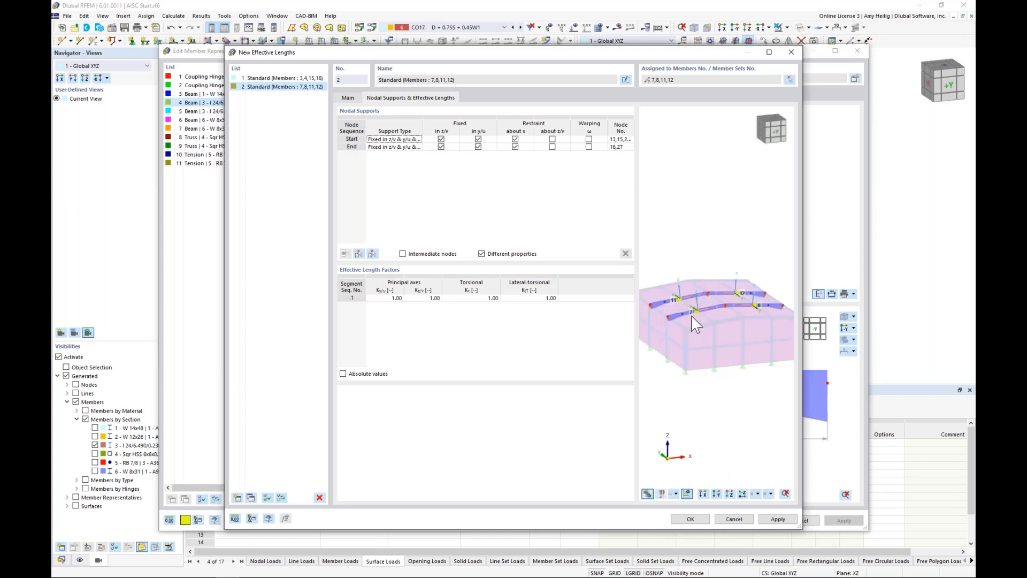
pyautogui.moveTo(670, 303); pyautogui.dragTo(699, 298, button='middle')
pyautogui.scroll(1, 699, 298)
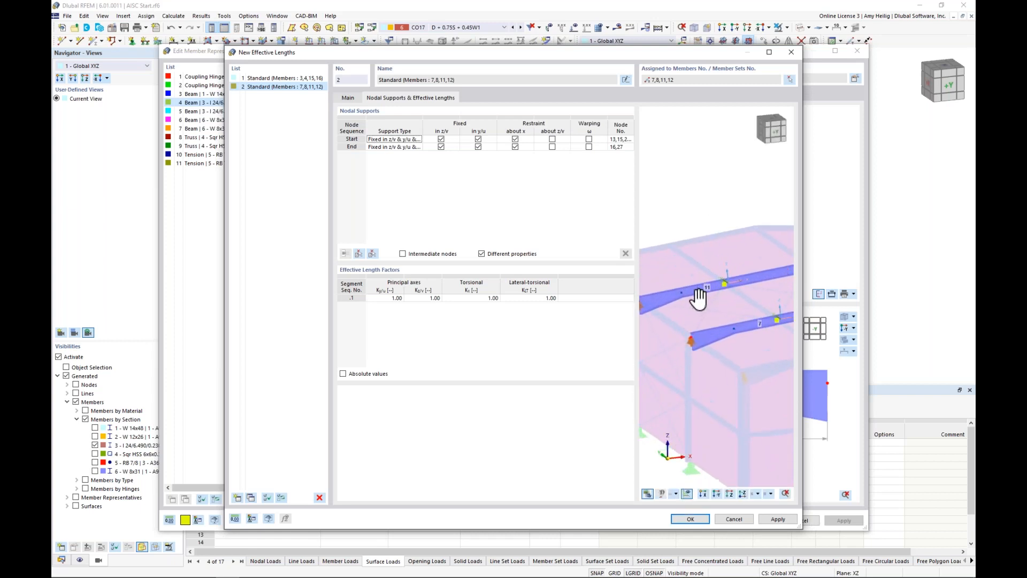
pyautogui.scroll(-1, 700, 300)
pyautogui.click(403, 254)
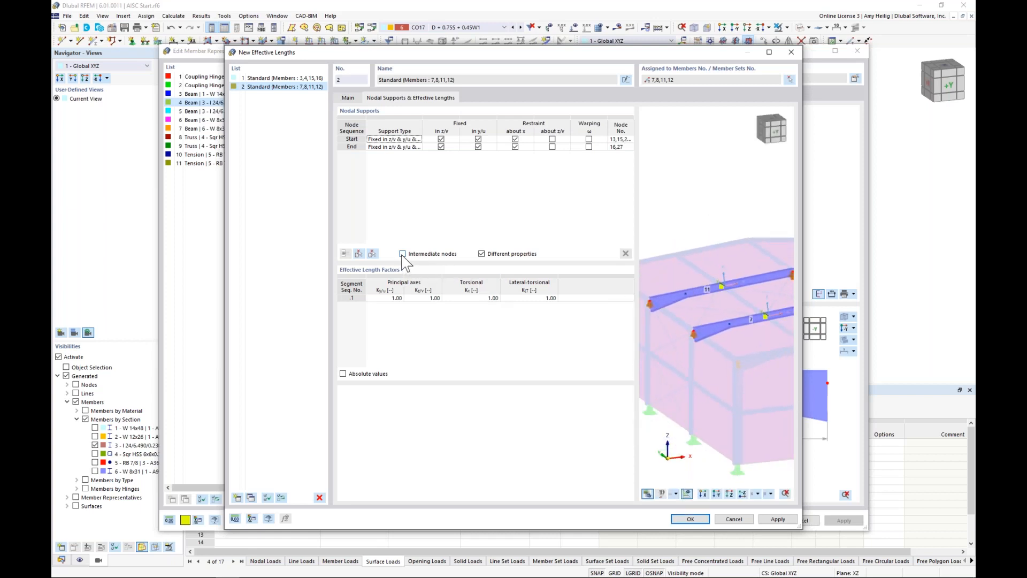
pyautogui.click(371, 254)
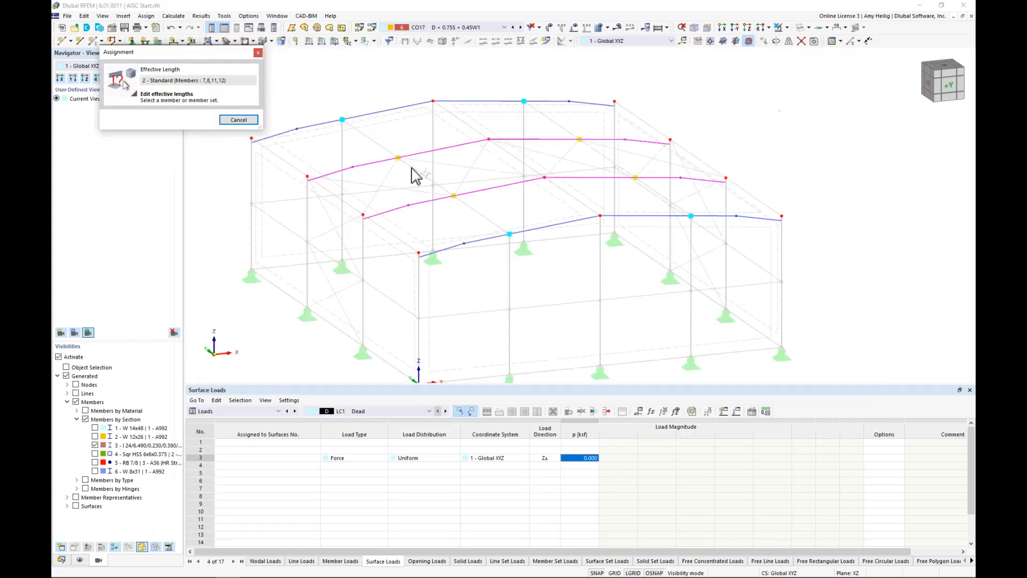
pyautogui.click(417, 153)
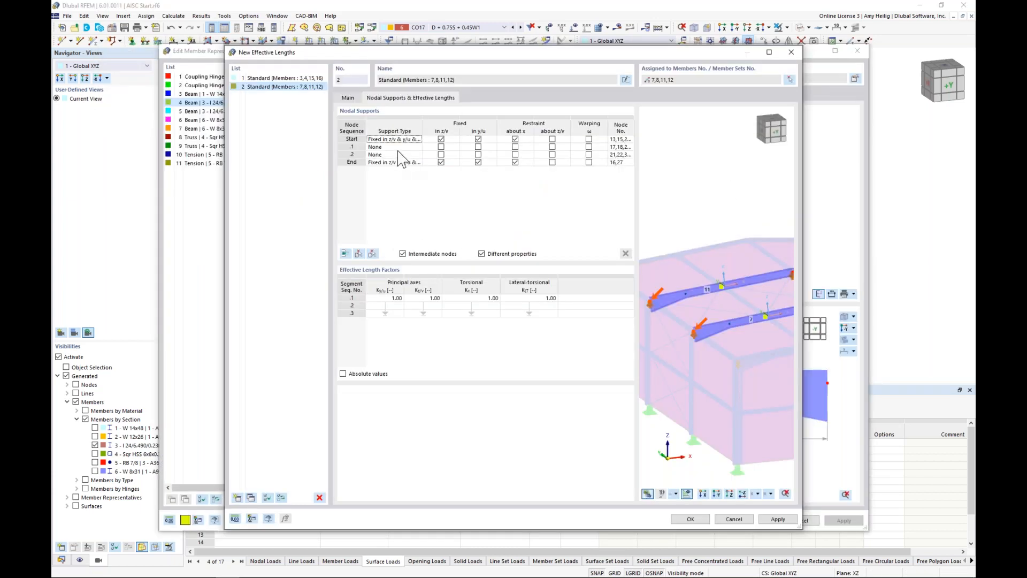
# Step: Fix intermediate node .2 of the interior-frame rafters in y/u only
pyautogui.moveTo(665, 324); pyautogui.dragTo(676, 321, button='middle')
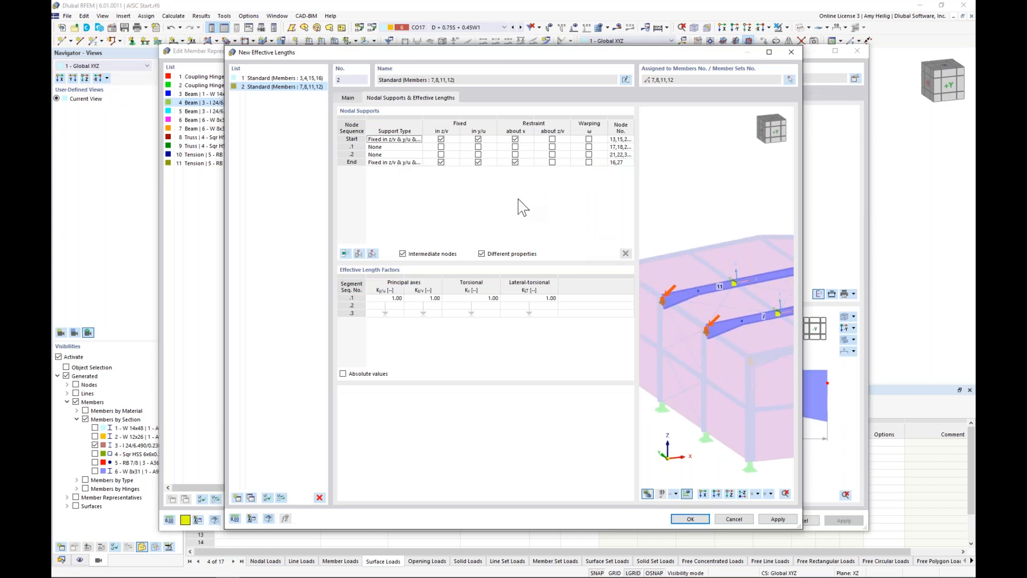
pyautogui.click(455, 140)
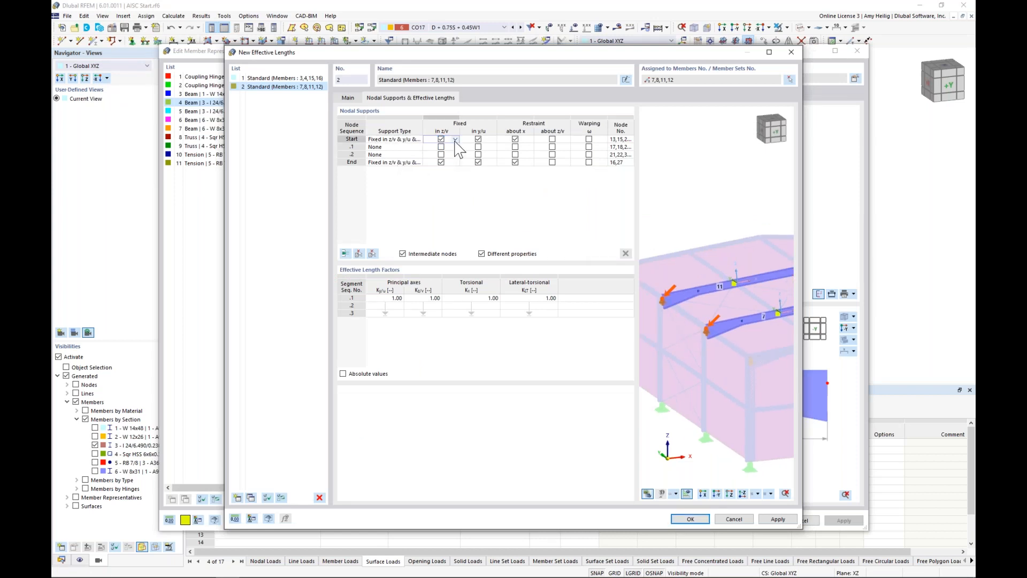
pyautogui.click(454, 154)
pyautogui.moveTo(743, 293); pyautogui.dragTo(701, 303, button='middle')
pyautogui.click(478, 155)
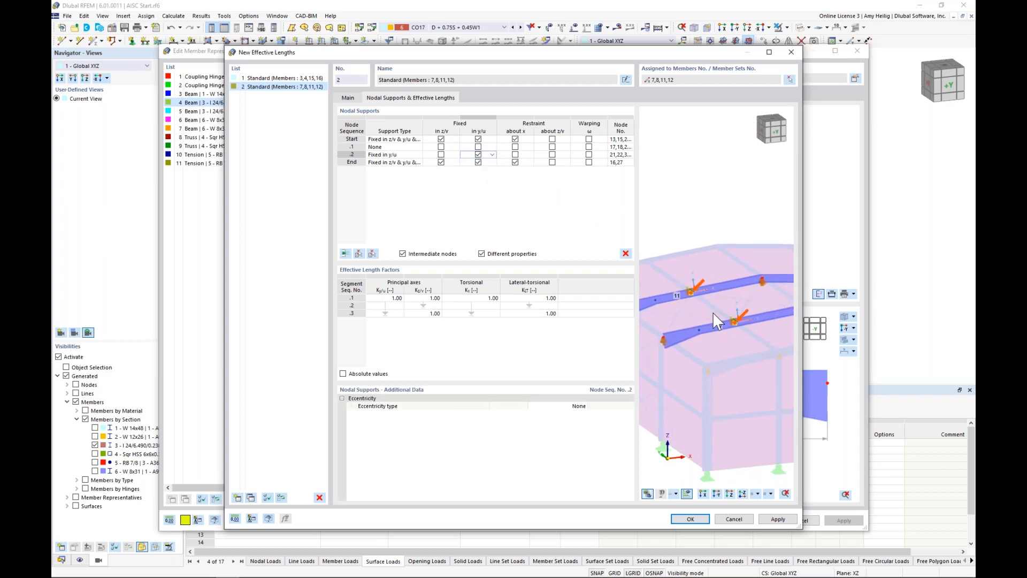
pyautogui.scroll(4, 693, 305)
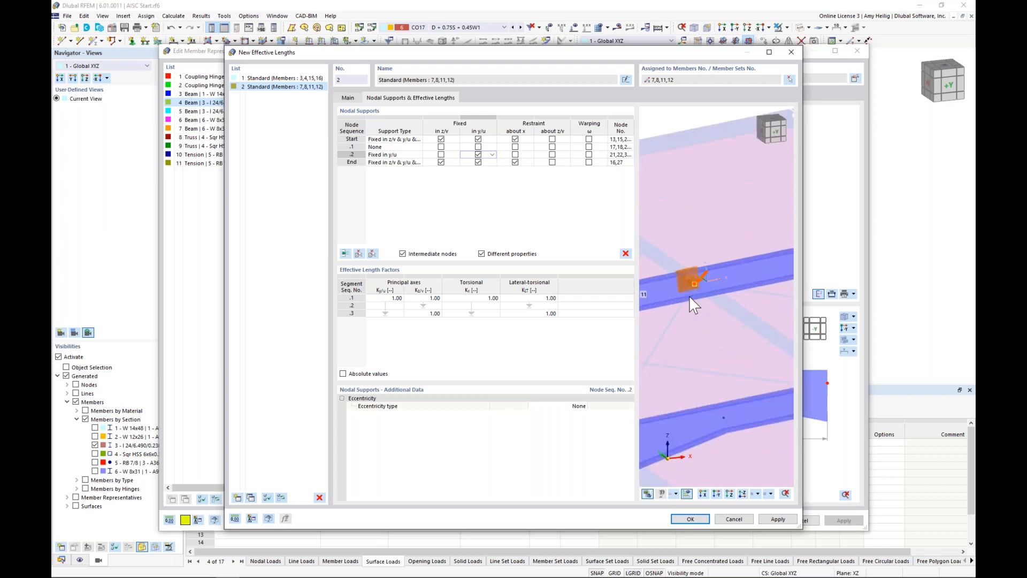
pyautogui.scroll(-1, 710, 306)
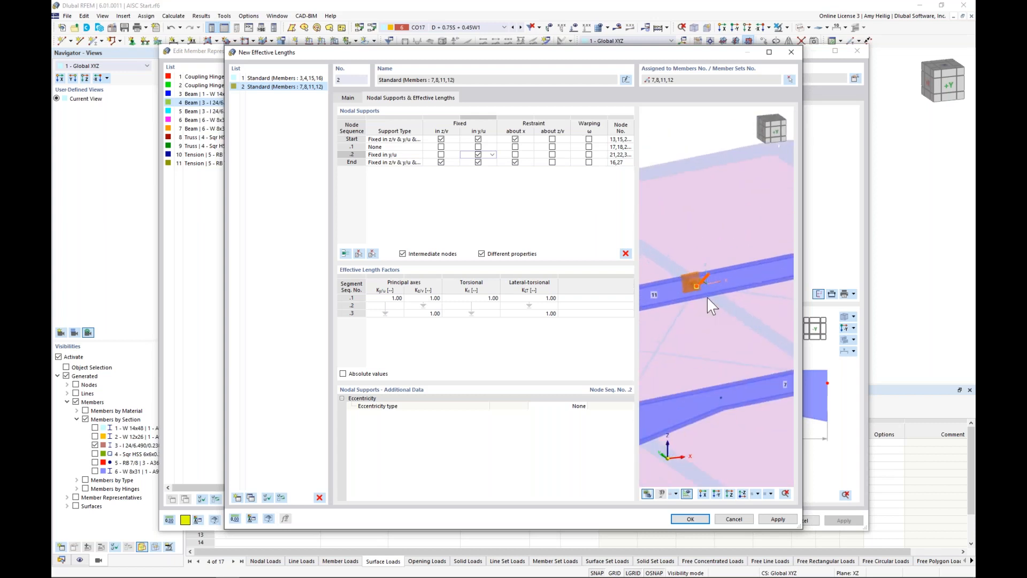
pyautogui.scroll(-2, 707, 298)
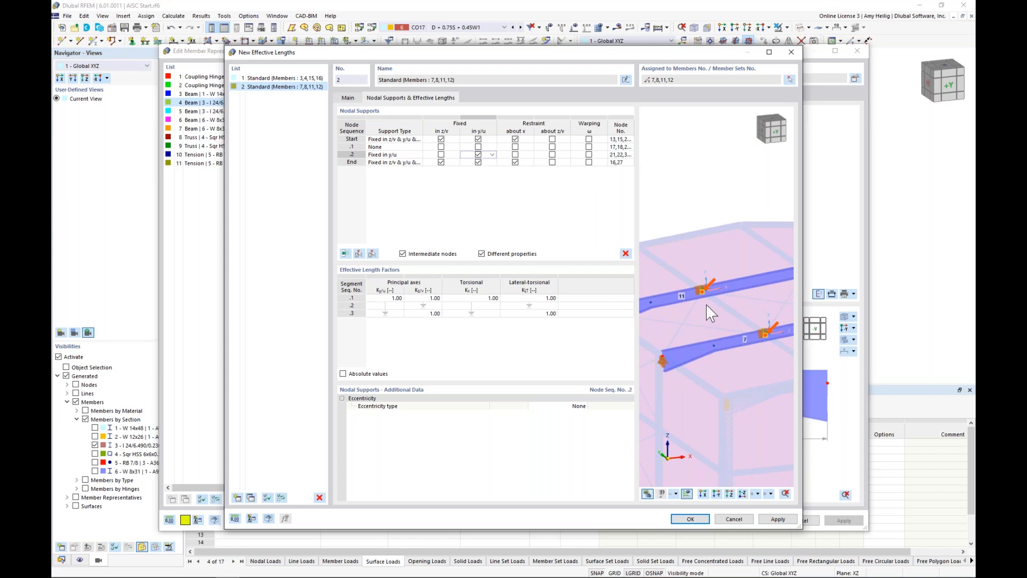
# Step: Remove the z/v fixity and the restraint about x from the interior rafters' end support, keeping it fixed in y/u
pyautogui.moveTo(767, 316); pyautogui.dragTo(683, 310, button='middle')
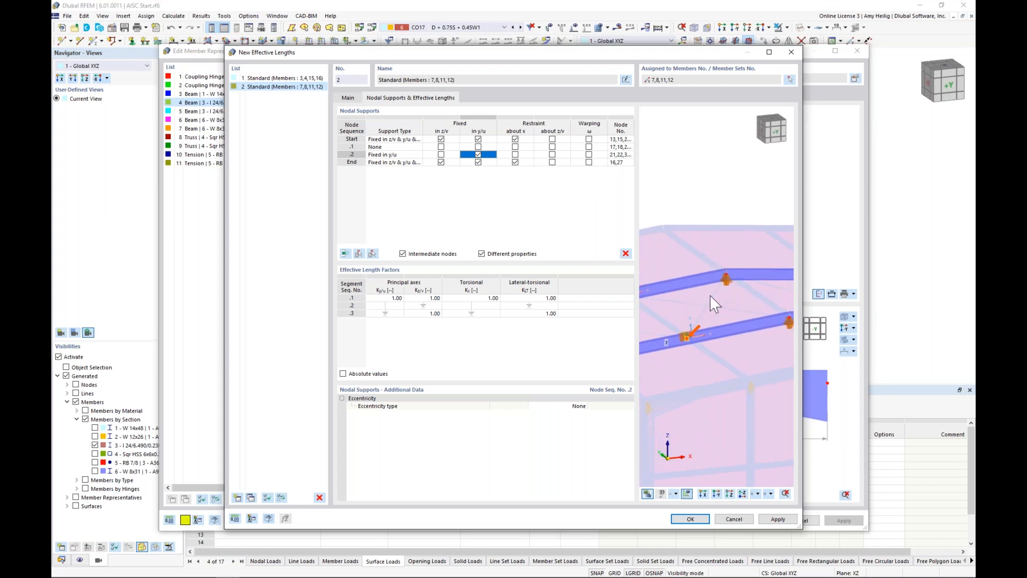
pyautogui.click(493, 170)
pyautogui.click(441, 162)
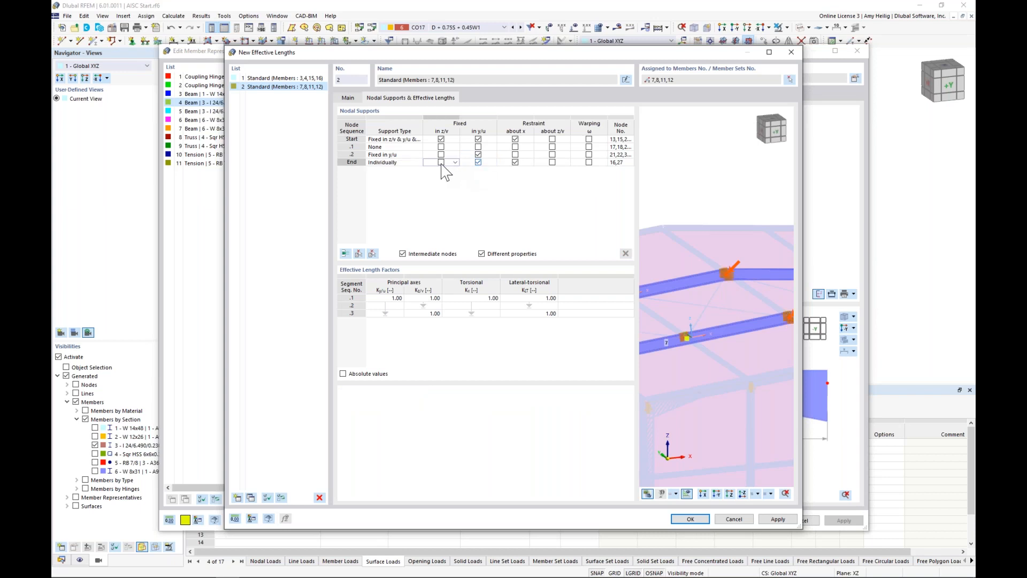
pyautogui.click(515, 163)
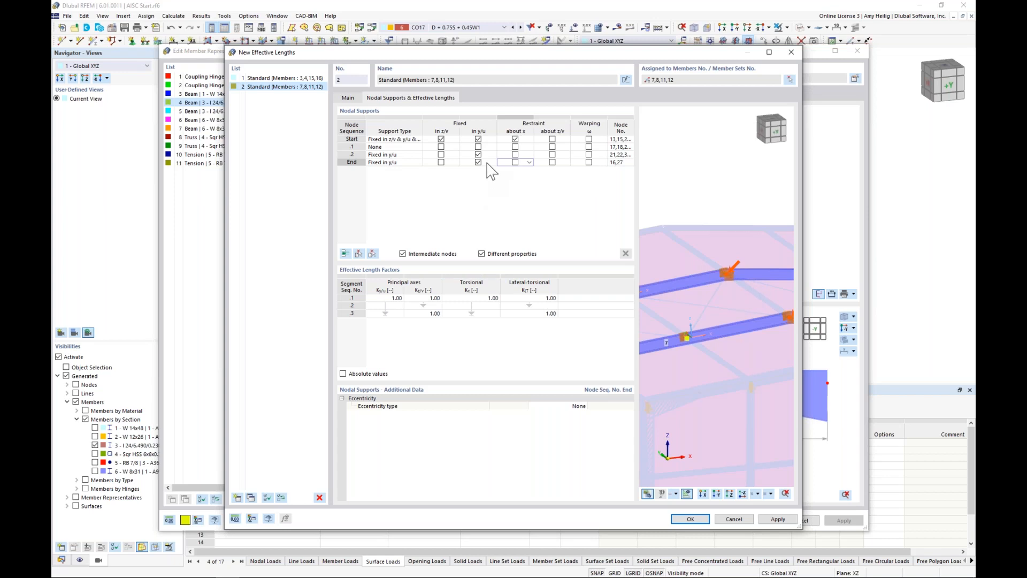
# Step: Check the eccentricity types offered for the end support, keep None, and accept effective lengths 2
pyautogui.click(551, 405)
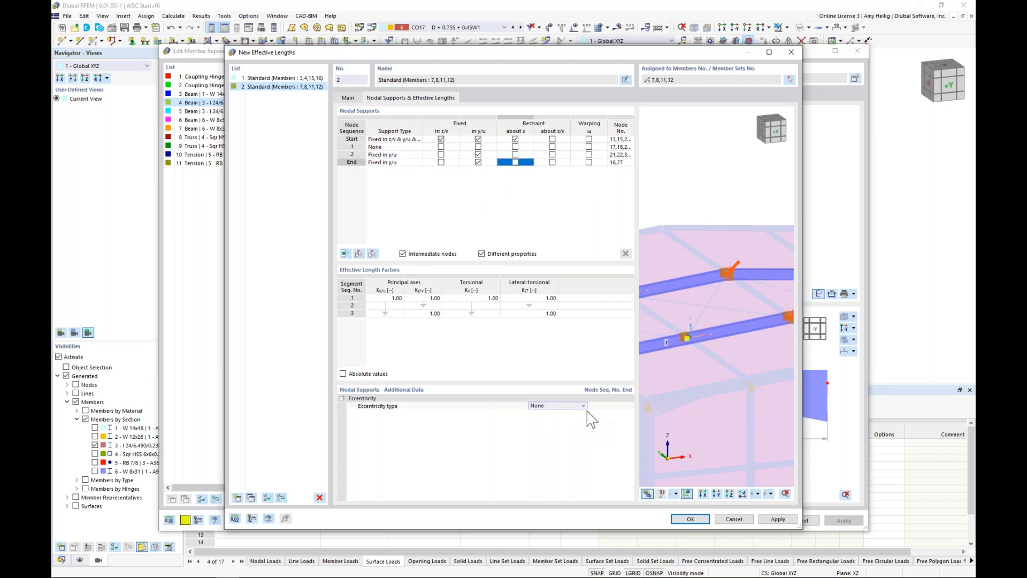
pyautogui.click(583, 406)
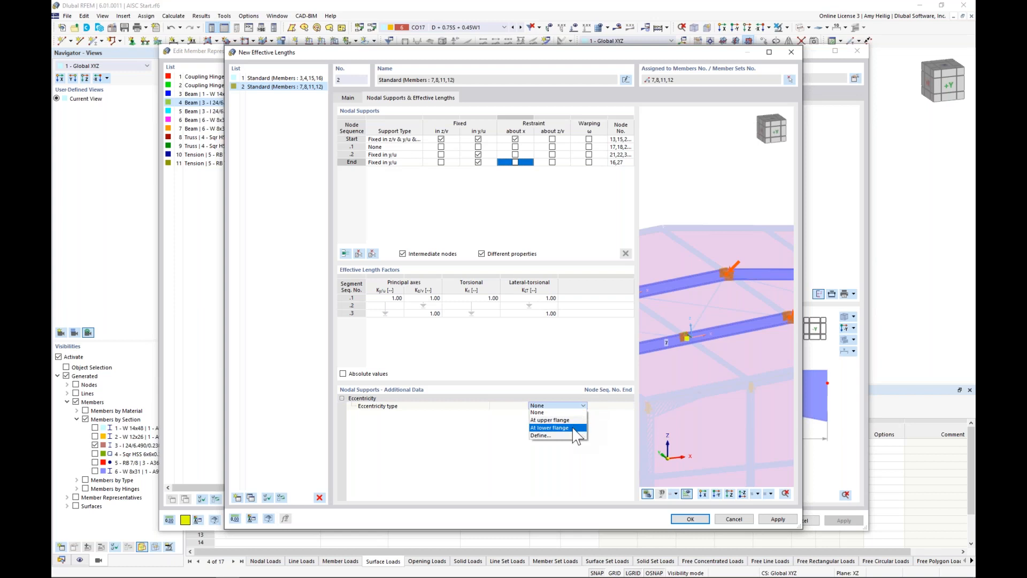
pyautogui.click(610, 444)
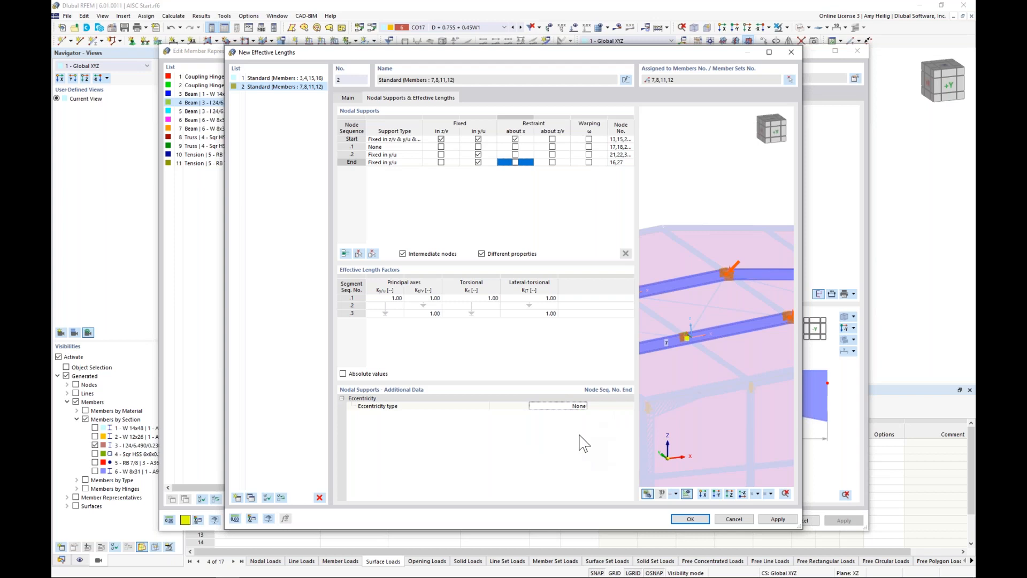
pyautogui.click(690, 519)
# Step: Examine the Design Parameters type of local section reduction for the interior rafters and discard the new definition
pyautogui.moveTo(695, 373)
pyautogui.keyDown('ctrl'); pyautogui.mouseDown(button='middle')
pyautogui.moveTo(665, 394)
pyautogui.moveTo(544, 404)
pyautogui.moveTo(511, 384)
pyautogui.moveTo(623, 404)
pyautogui.moveTo(641, 390)
pyautogui.mouseUp(button='middle'); pyautogui.keyUp('ctrl')
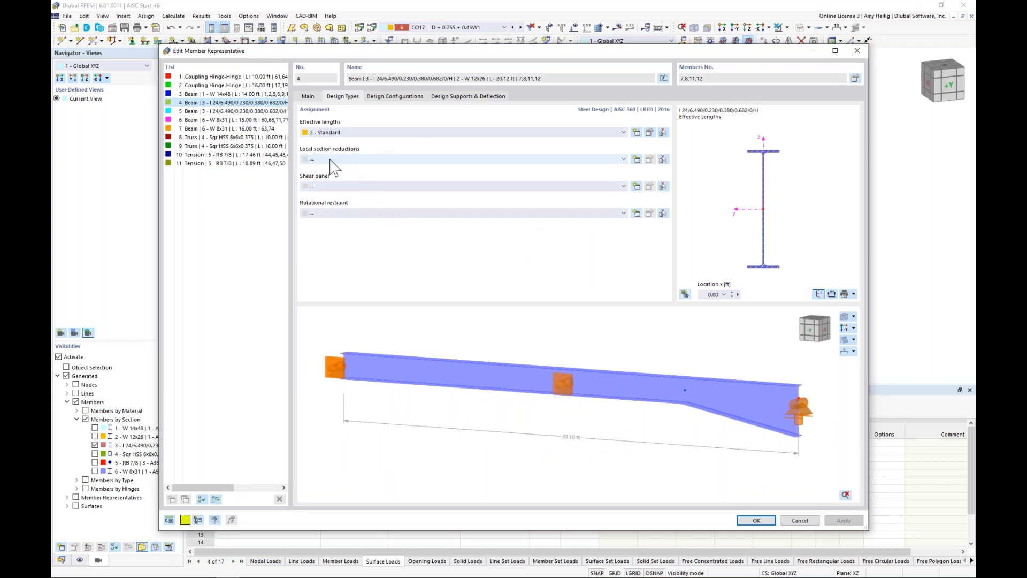
pyautogui.click(636, 159)
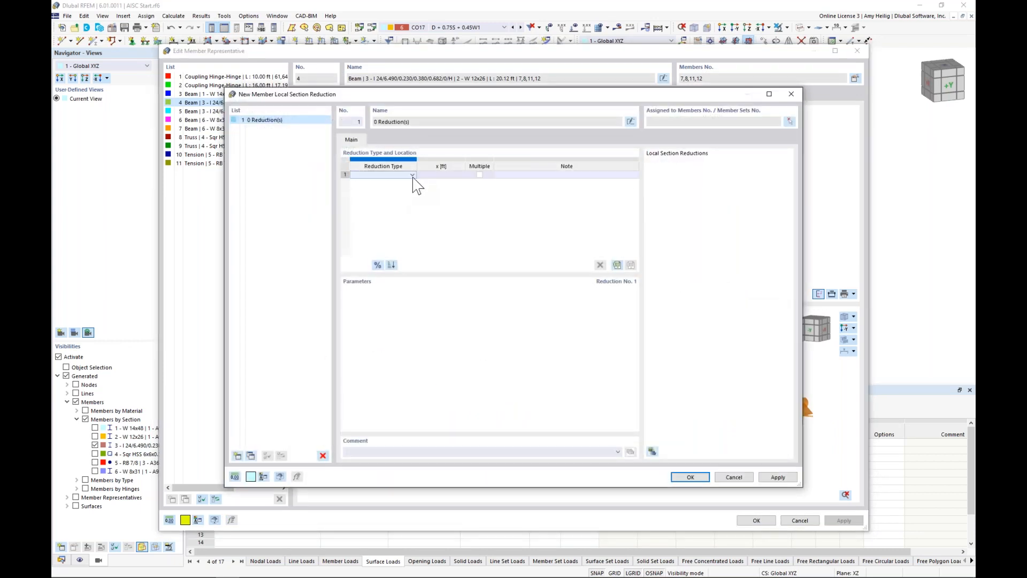
pyautogui.click(413, 175)
pyautogui.click(408, 183)
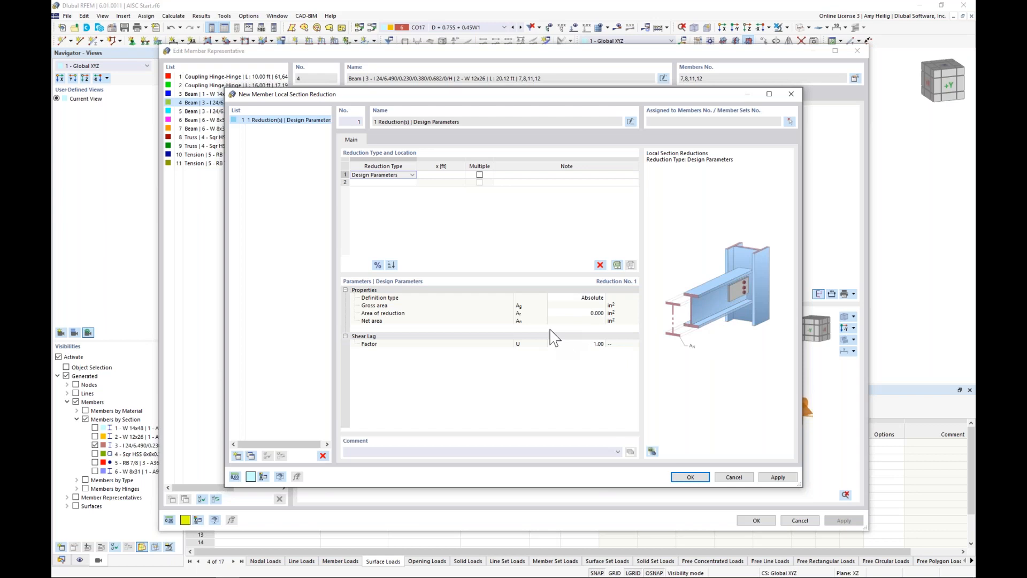
pyautogui.click(737, 476)
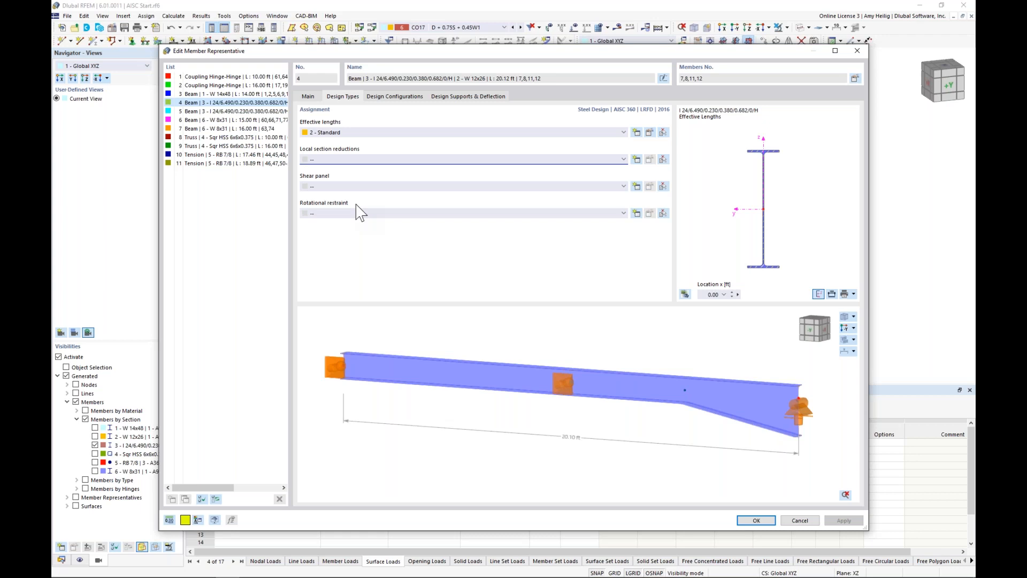
# Step: Examine the discrete rotational restraint parameters for the interior rafters and discard the new definition
pyautogui.click(637, 212)
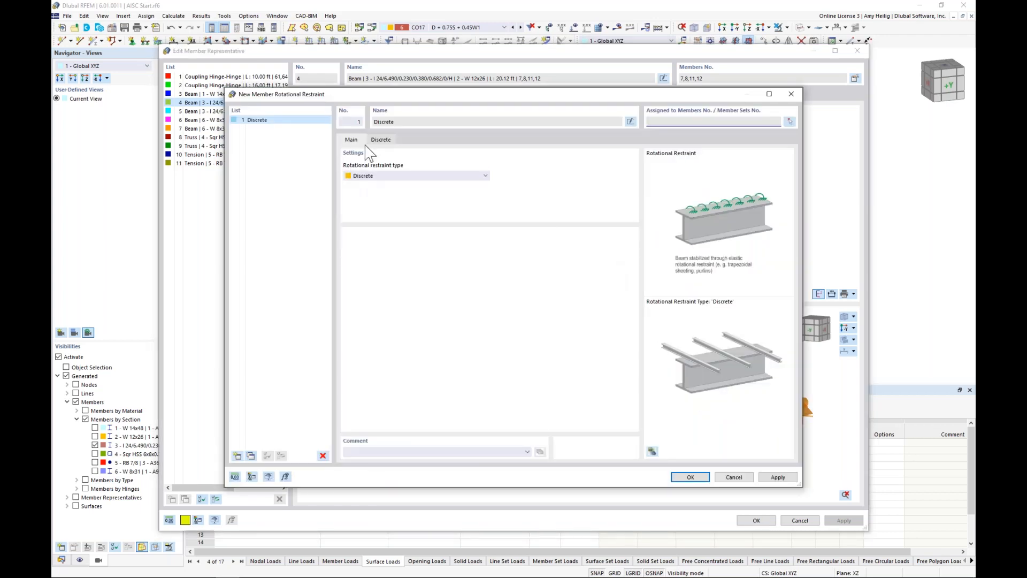
pyautogui.click(376, 141)
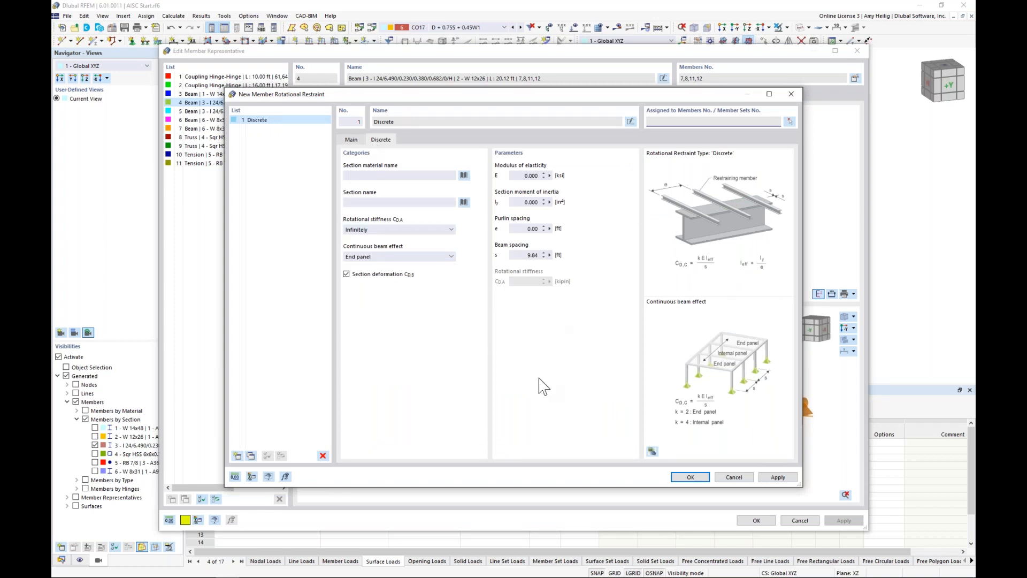
pyautogui.click(734, 477)
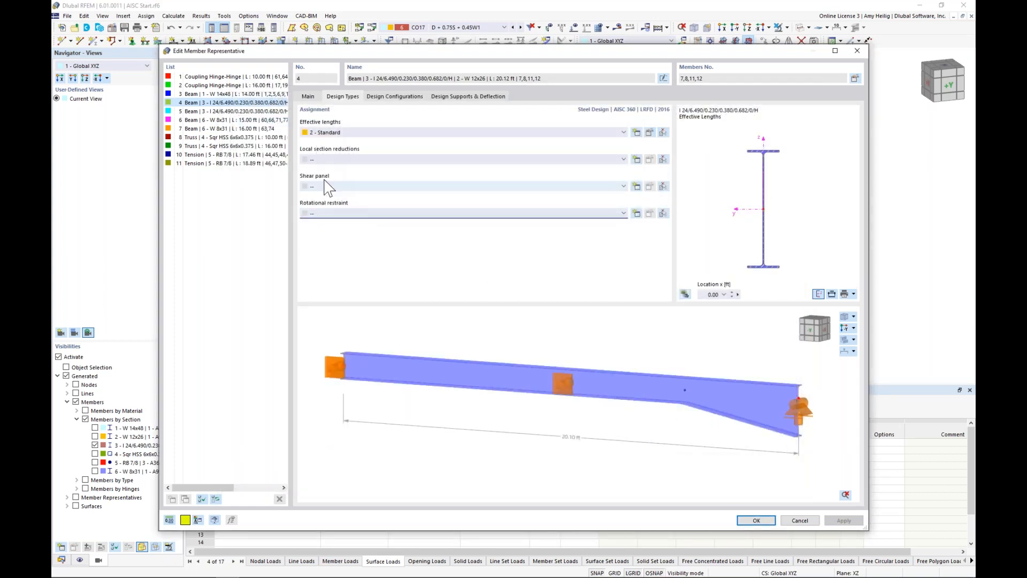
# Step: Review the default strength configuration's general and stability parameters and the default serviceability configuration's deflection limits without changing them
pyautogui.click(401, 96)
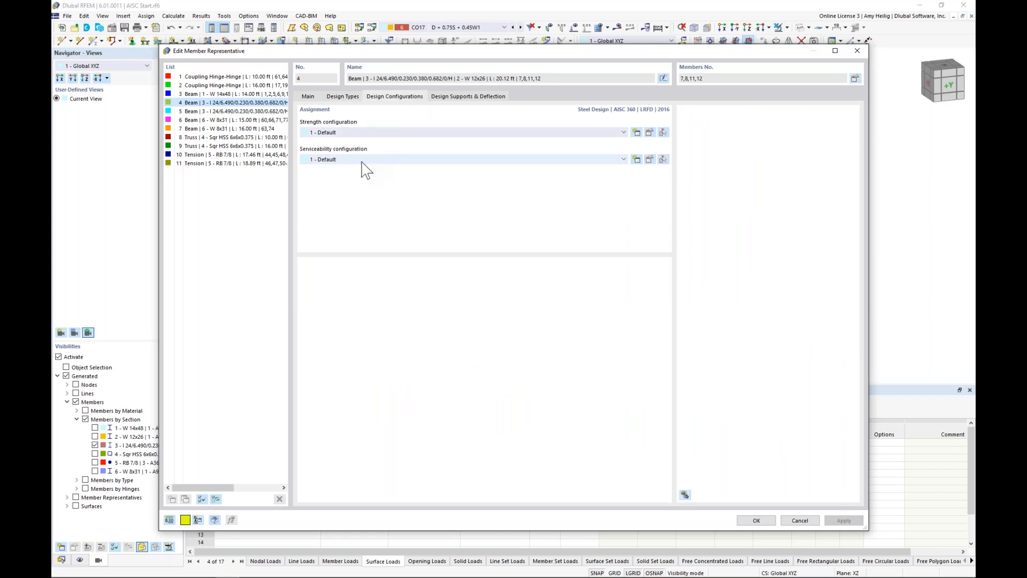
pyautogui.click(650, 133)
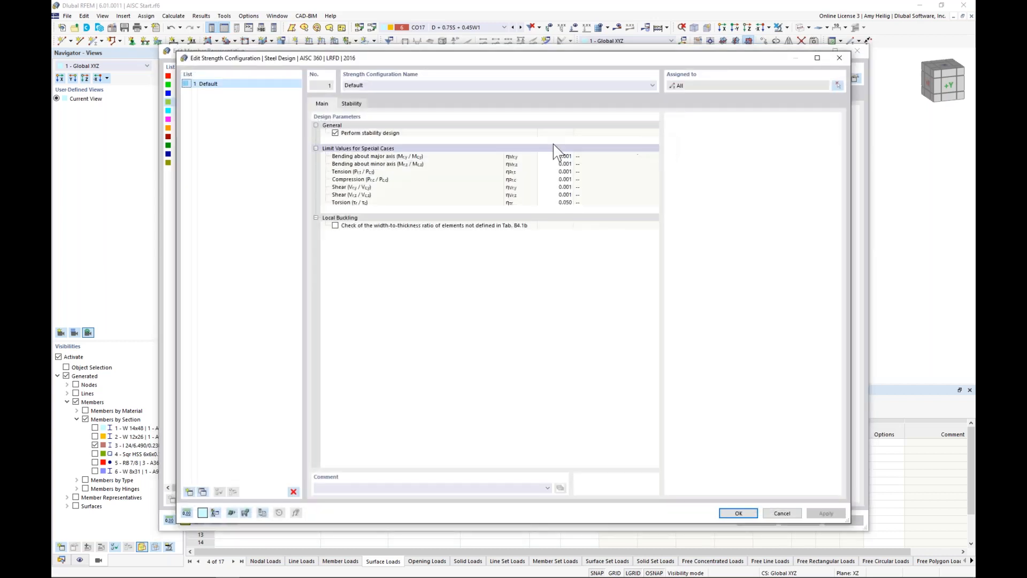
pyautogui.click(361, 104)
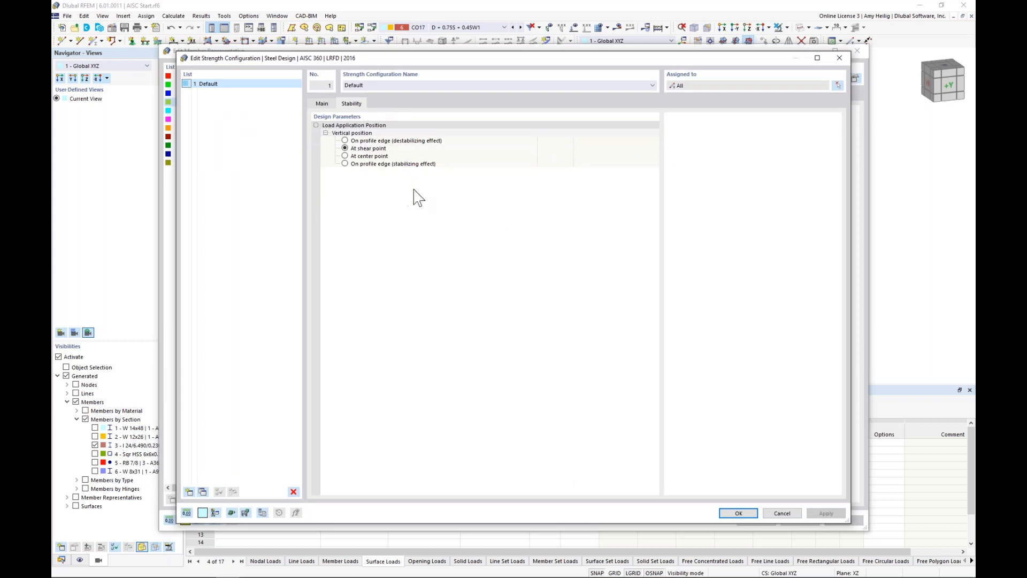
pyautogui.click(781, 513)
pyautogui.click(650, 160)
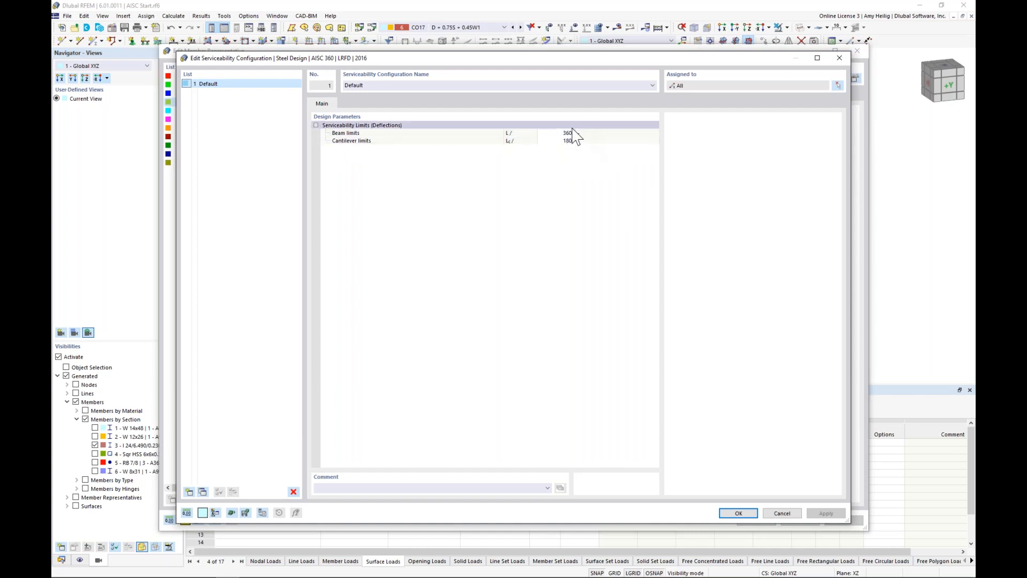
pyautogui.click(779, 523)
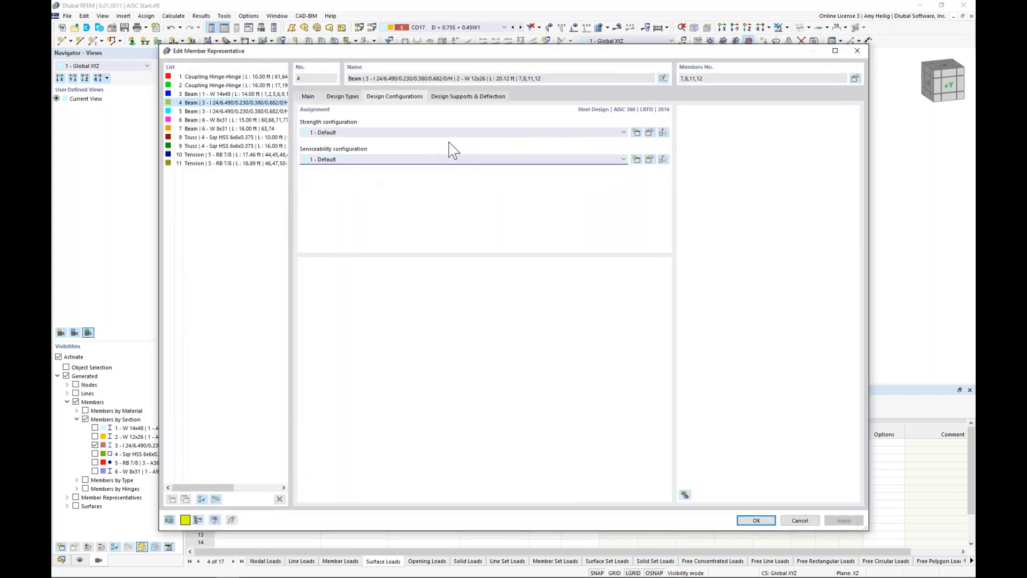
# Step: Check the design supports and deflection settings of member representative 4, and accept its design properties
pyautogui.click(470, 97)
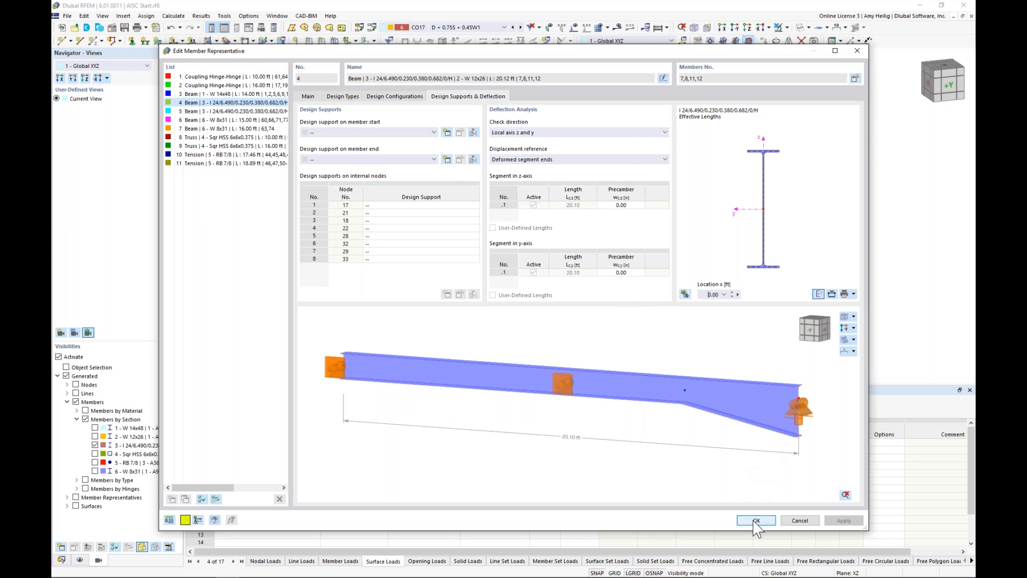
pyautogui.press('Escape')
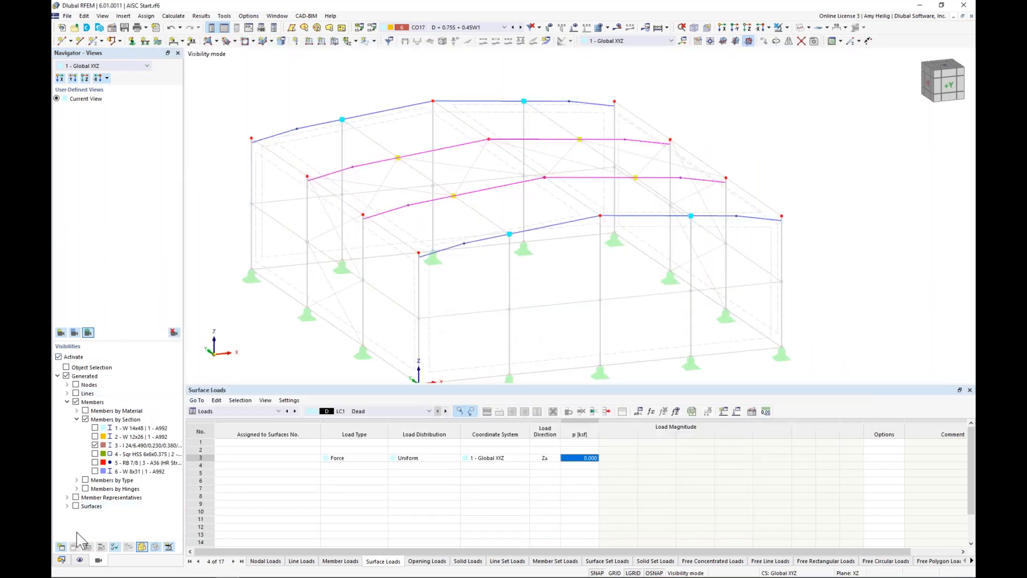
# Step: Display the member effective lengths with their nodal supports in the model, hide the descriptions, and inspect the rafter supports
pyautogui.click(79, 560)
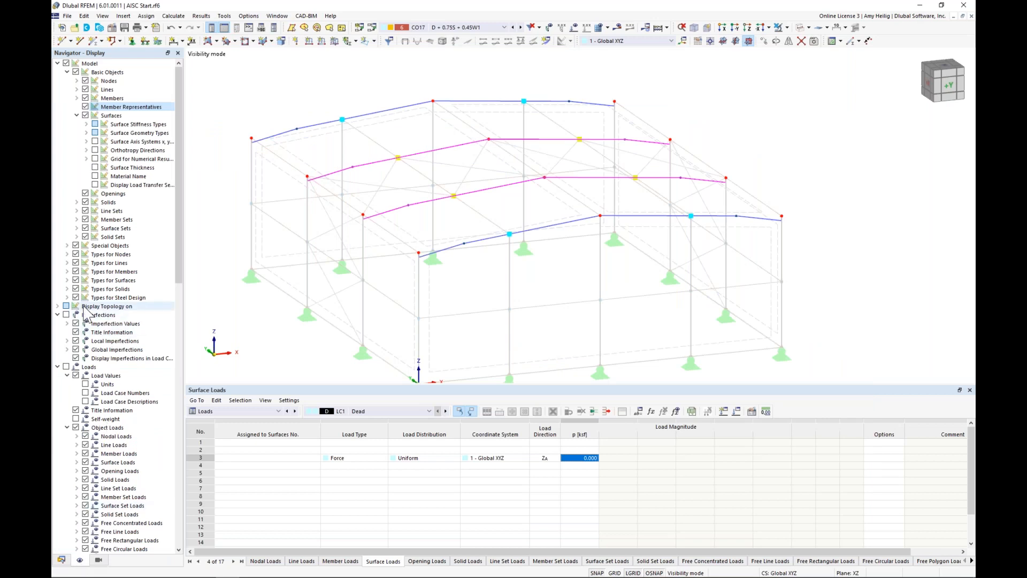
pyautogui.click(66, 297)
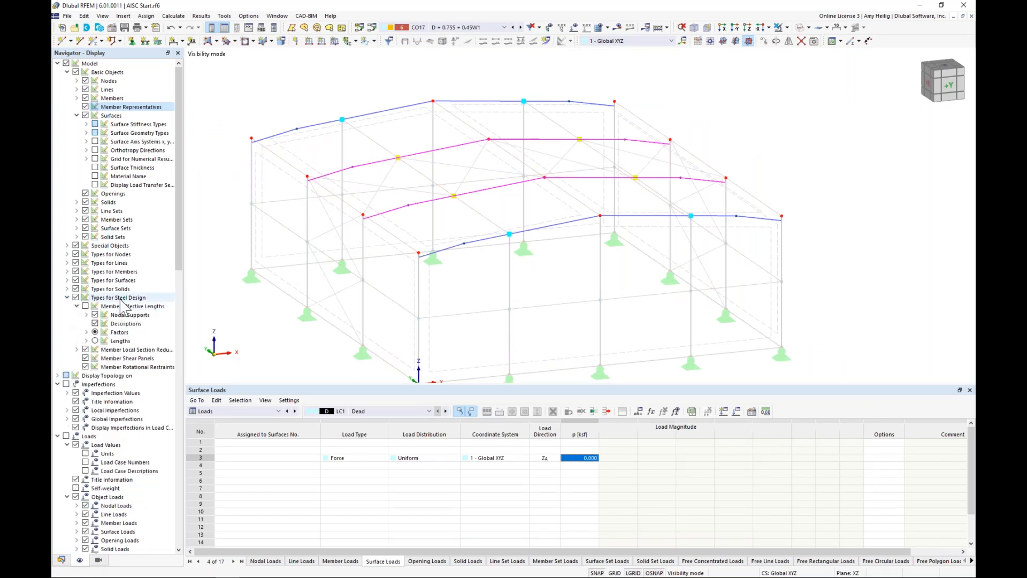
pyautogui.click(85, 307)
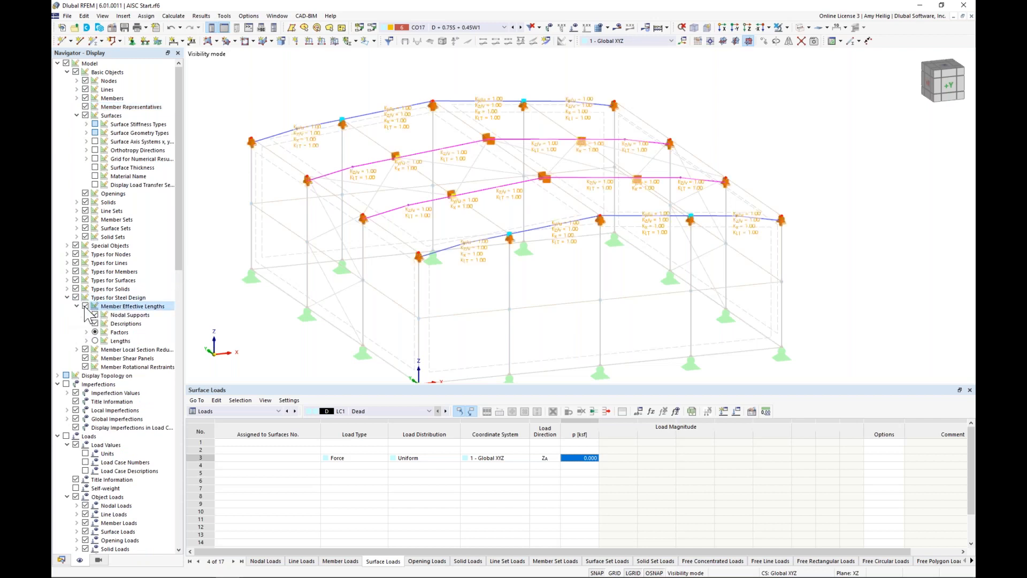
pyautogui.click(86, 314)
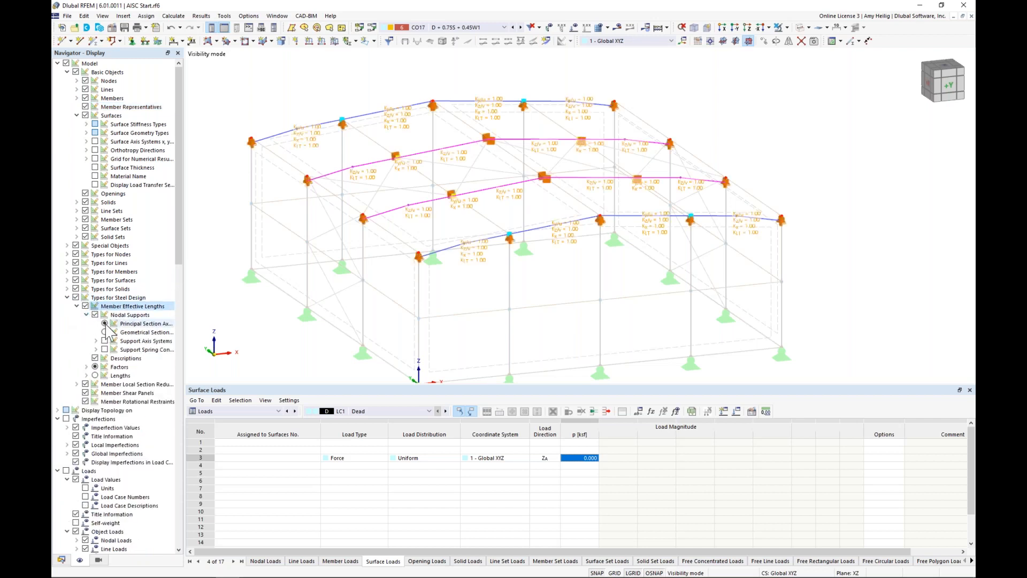
pyautogui.click(94, 358)
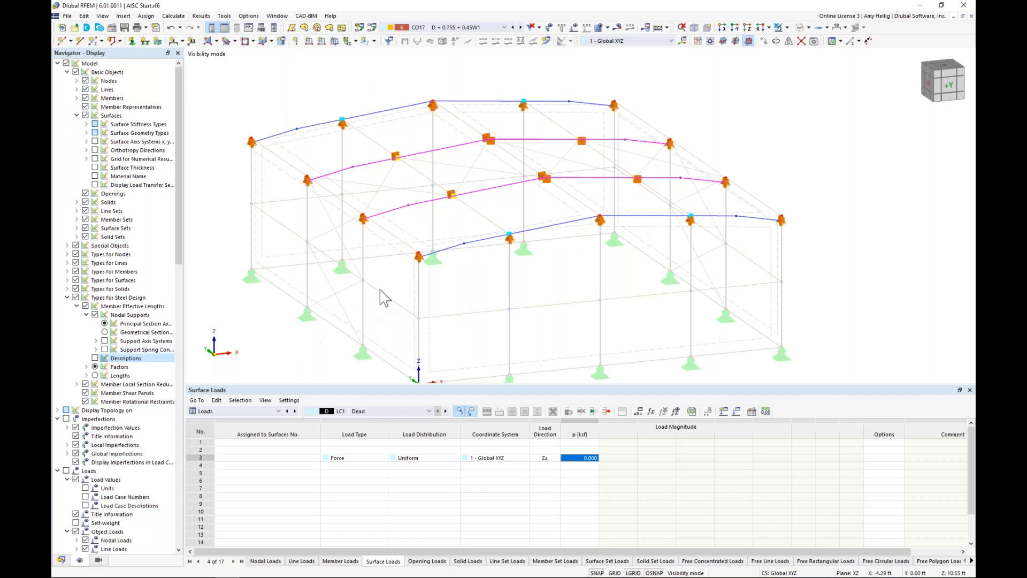
pyautogui.keyDown('ctrl'); pyautogui.moveTo(438, 284); pyautogui.dragTo(614, 271, button='middle'); pyautogui.keyUp('ctrl')
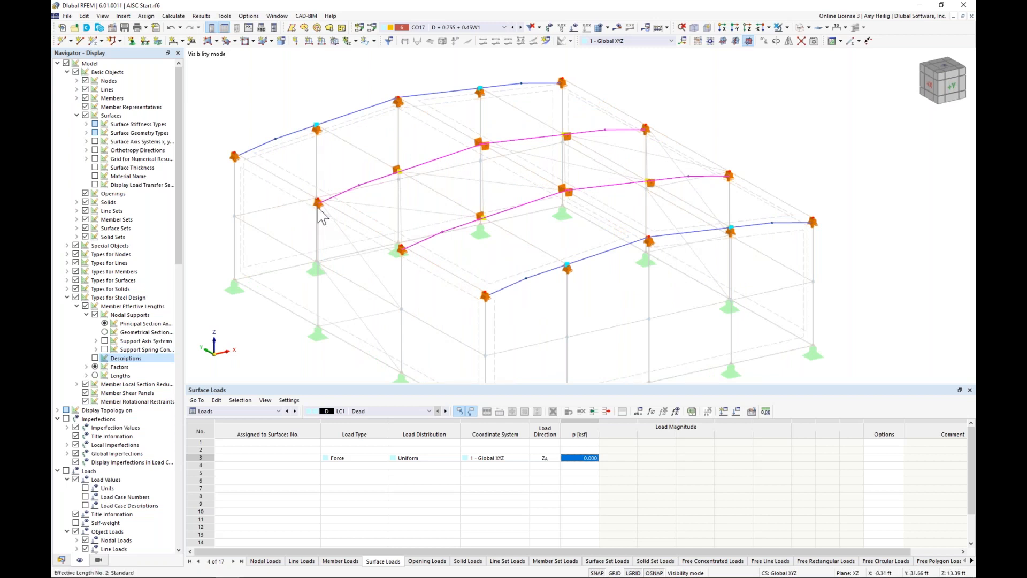
pyautogui.moveTo(319, 213)
pyautogui.scroll(-2, 360, 236)
# Step: Switch the data tables to the Steel Design input data and show the design situations
pyautogui.click(271, 412)
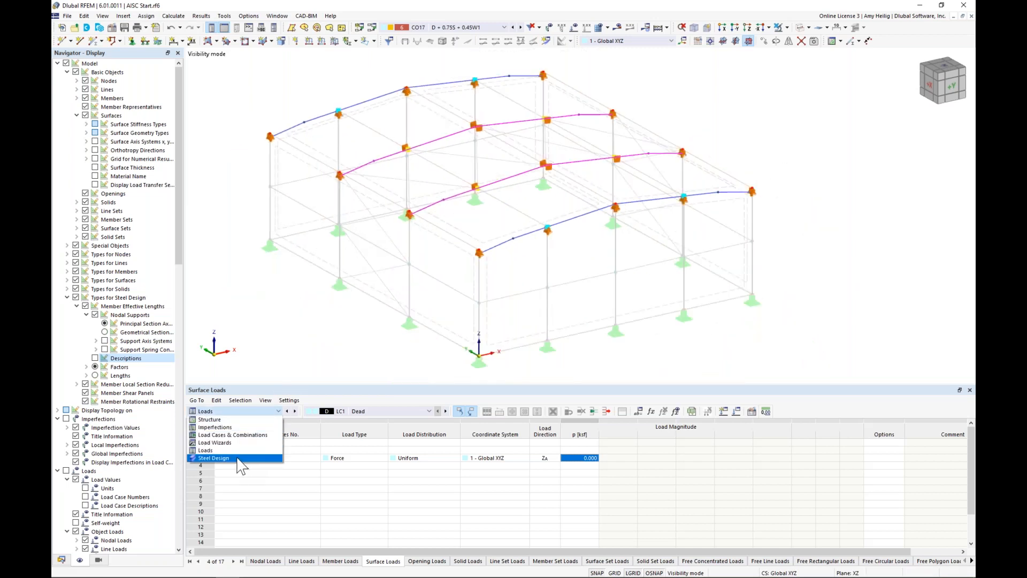
pyautogui.click(237, 459)
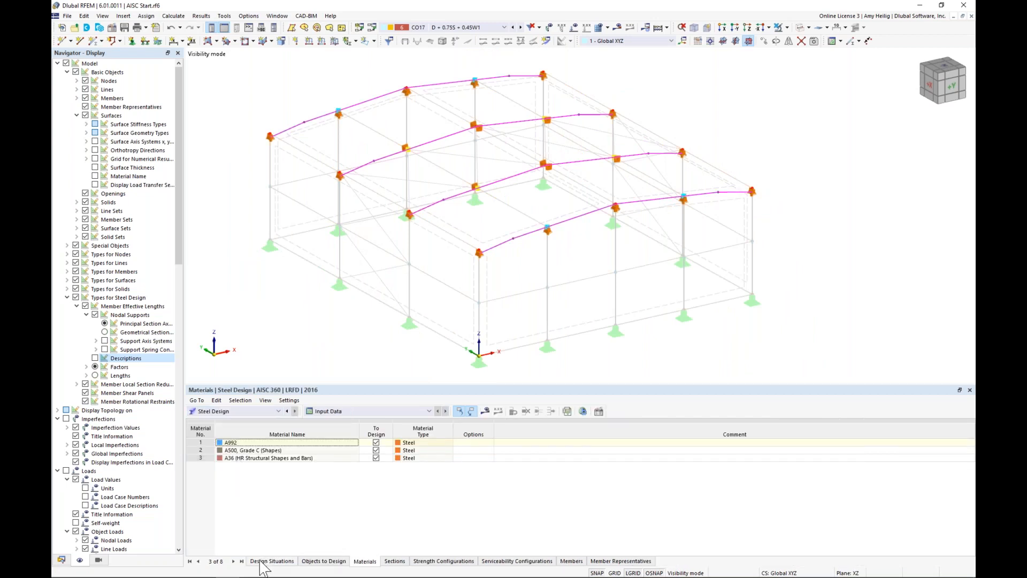
pyautogui.click(262, 562)
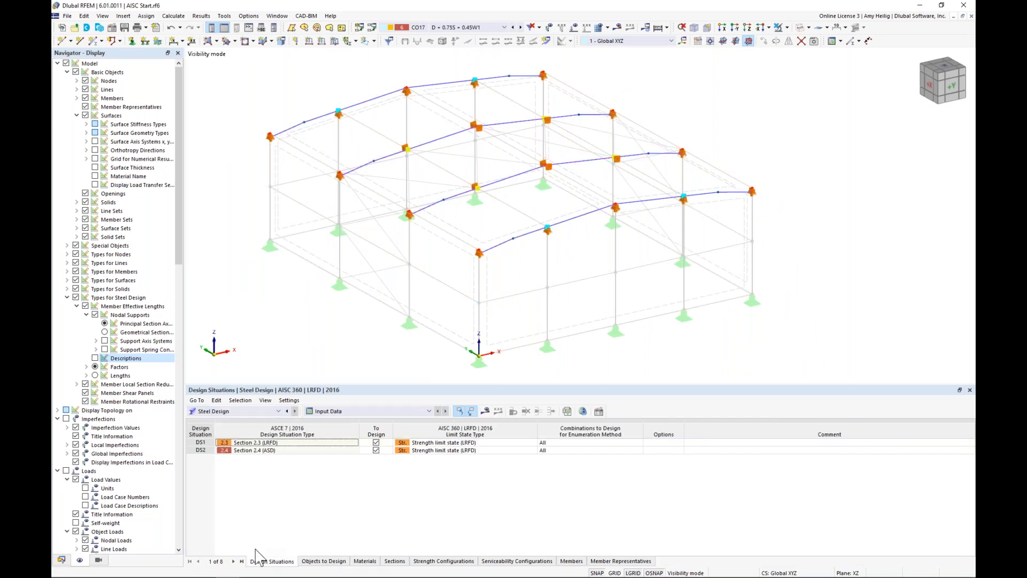
# Step: Set the limit state type of the Section 2.4 (ASD) design situation to Serviceability limit state
pyautogui.click(296, 450)
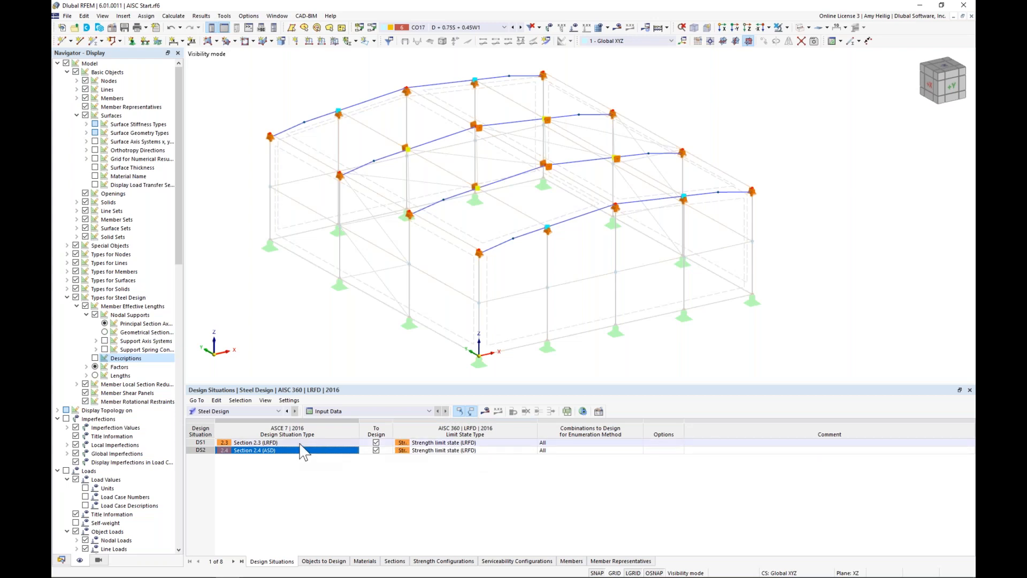
pyautogui.click(467, 451)
pyautogui.click(534, 451)
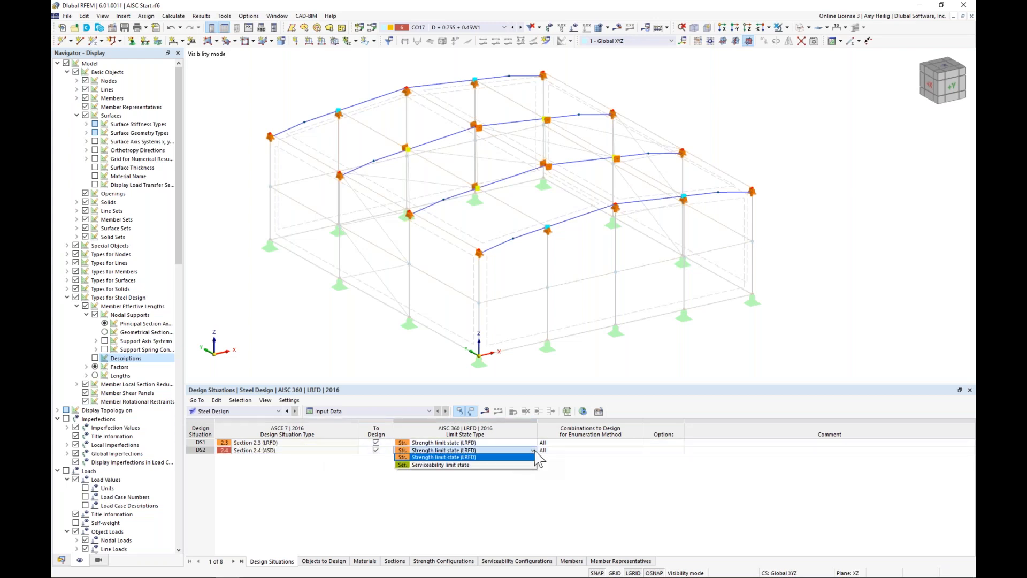
pyautogui.click(491, 464)
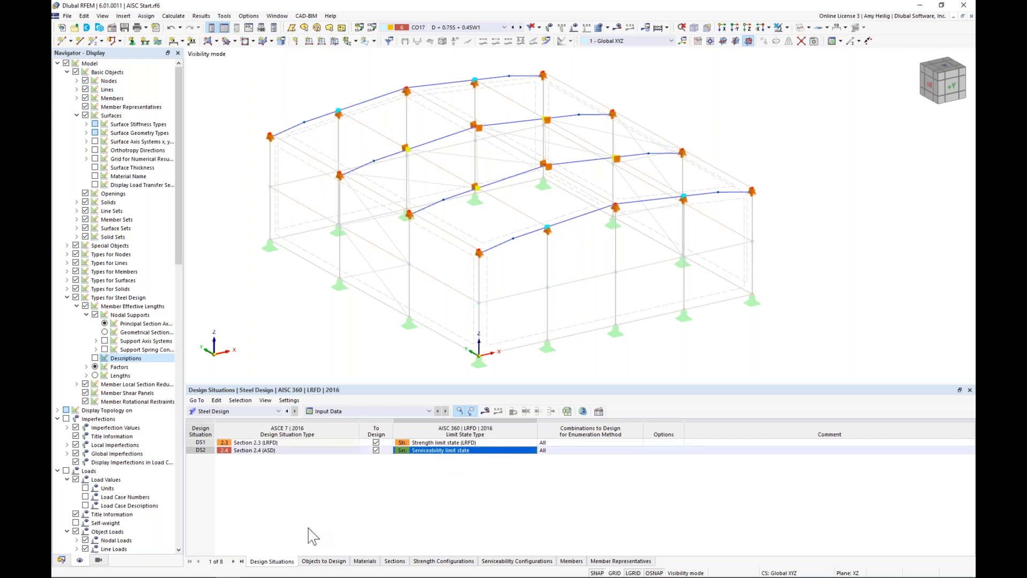
# Step: Turn off designing all members and member representatives, assign only rafters 3,4,7,8,11,12,15,16 for design, and show the design materials
pyautogui.click(324, 561)
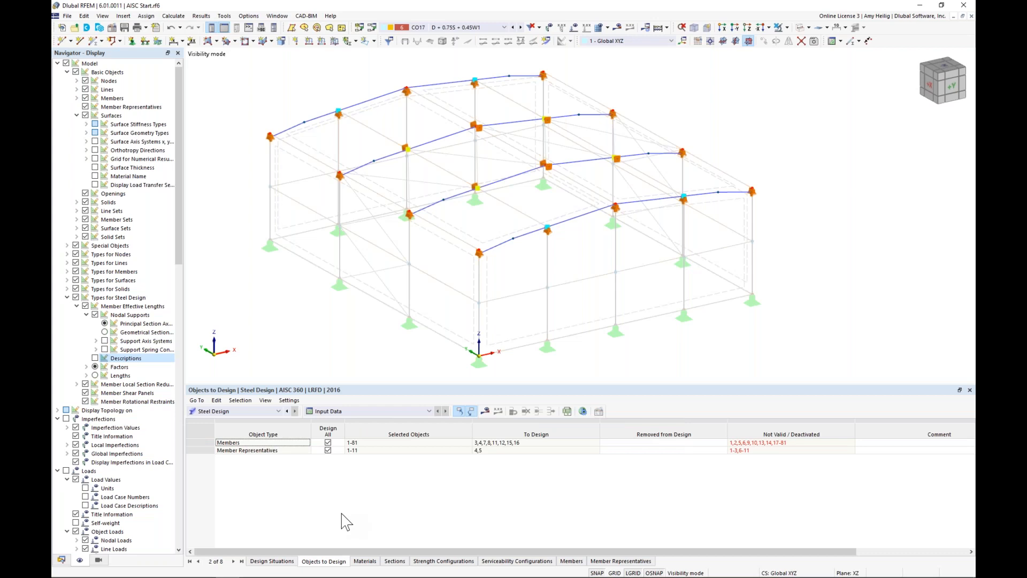
pyautogui.click(328, 442)
pyautogui.click(328, 451)
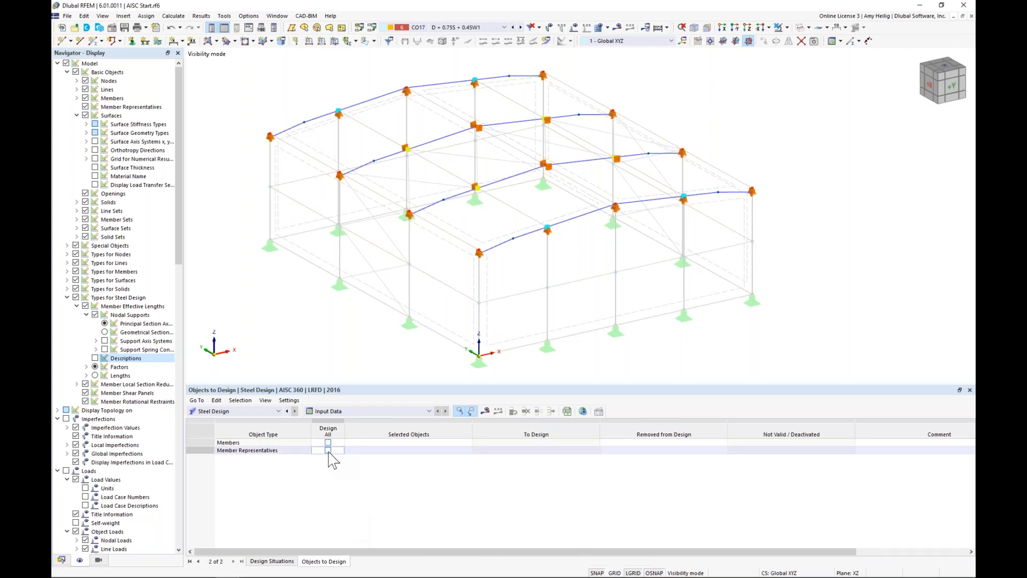
pyautogui.click(386, 443)
pyautogui.click(468, 442)
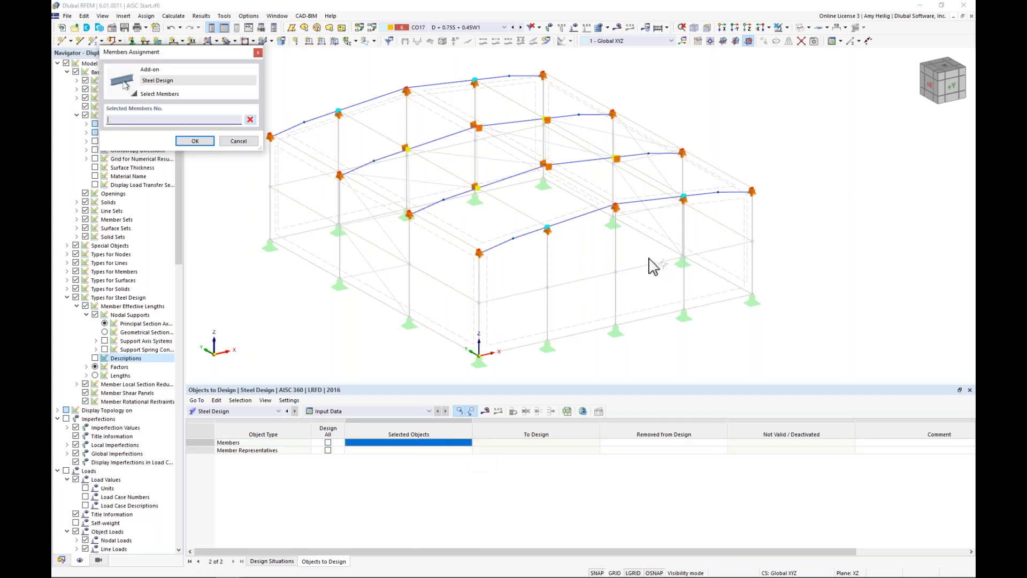
pyautogui.moveTo(670, 259); pyautogui.dragTo(363, 81)
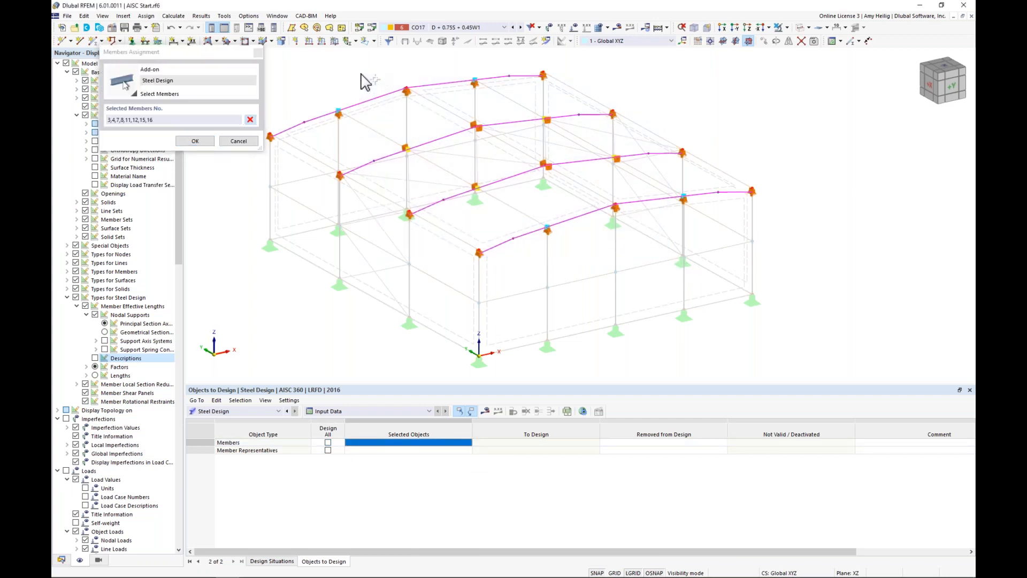
pyautogui.click(195, 141)
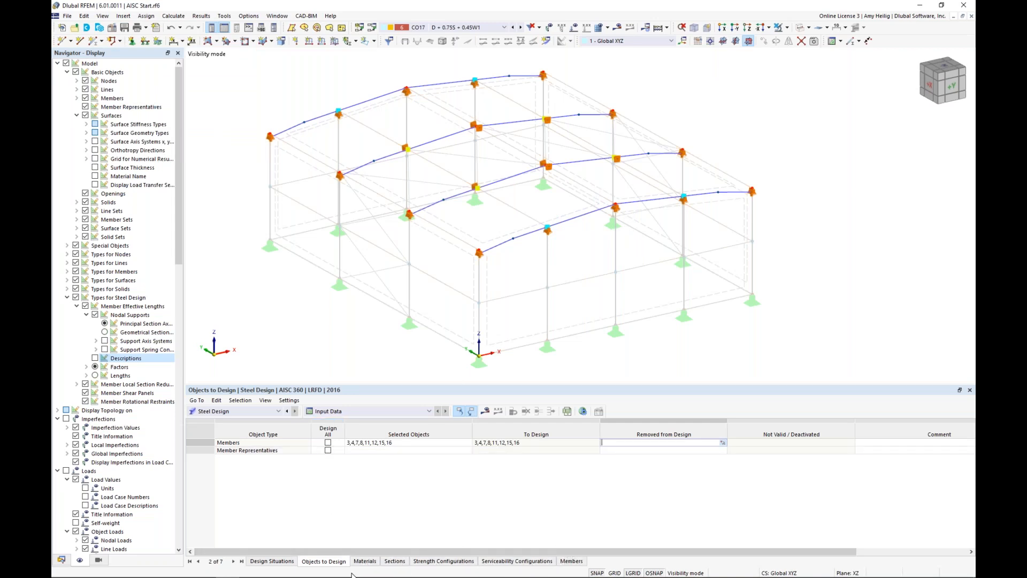
pyautogui.click(364, 562)
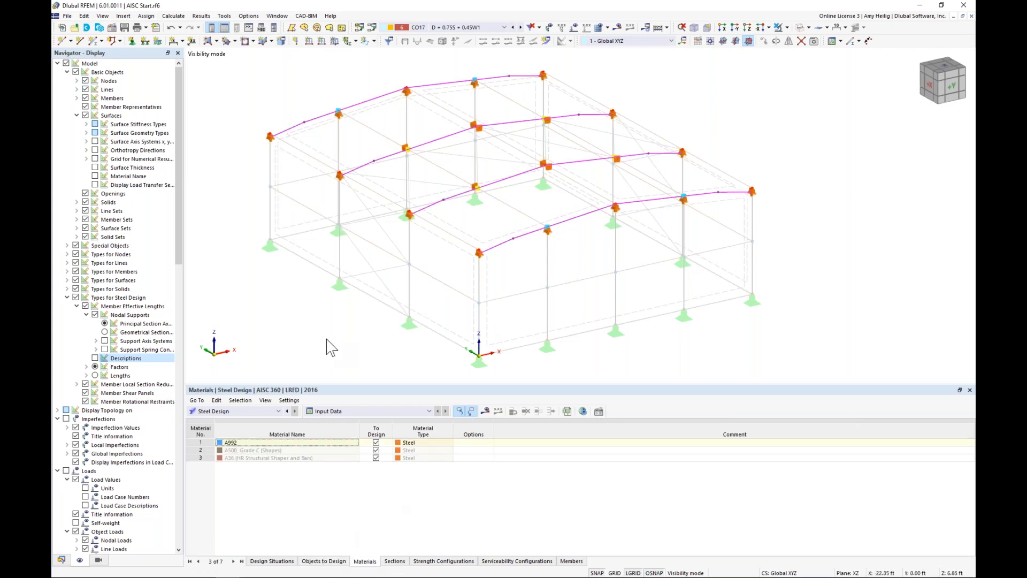
# Step: Restore the visibility of the whole model and hide the member representatives and member effective lengths
pyautogui.click(780, 41)
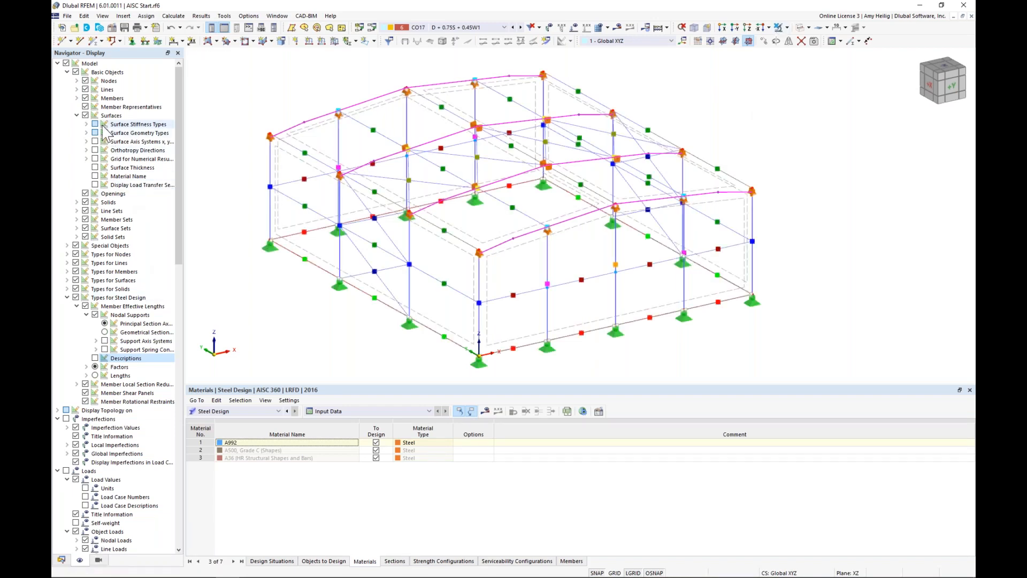
pyautogui.click(77, 115)
pyautogui.click(85, 106)
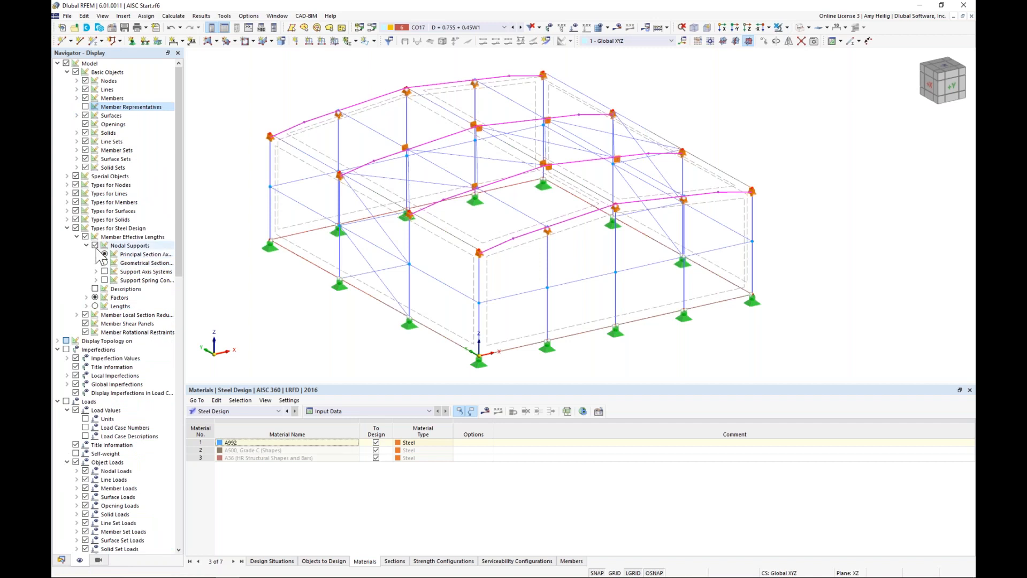
pyautogui.click(86, 237)
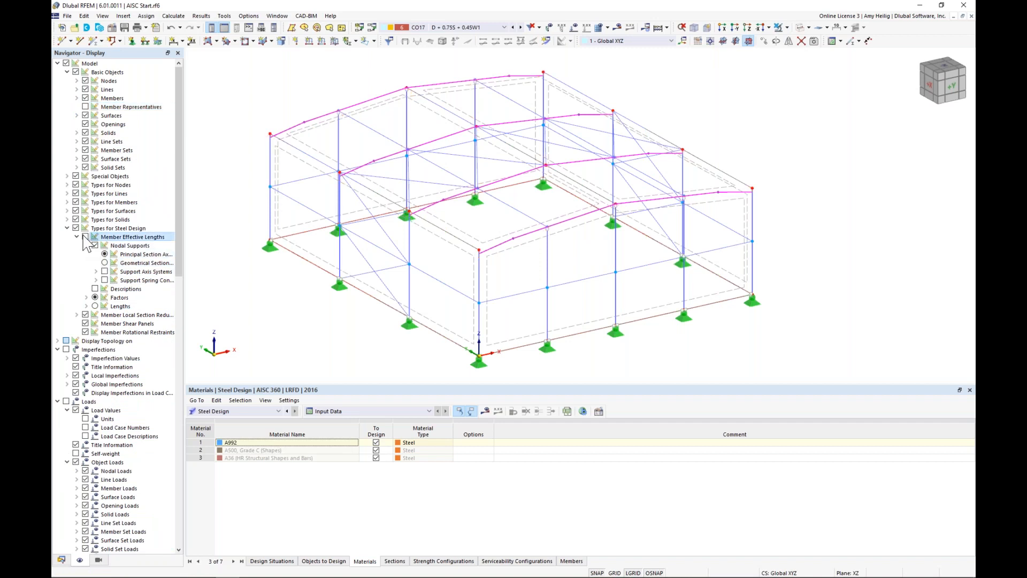
pyautogui.click(86, 245)
pyautogui.click(67, 227)
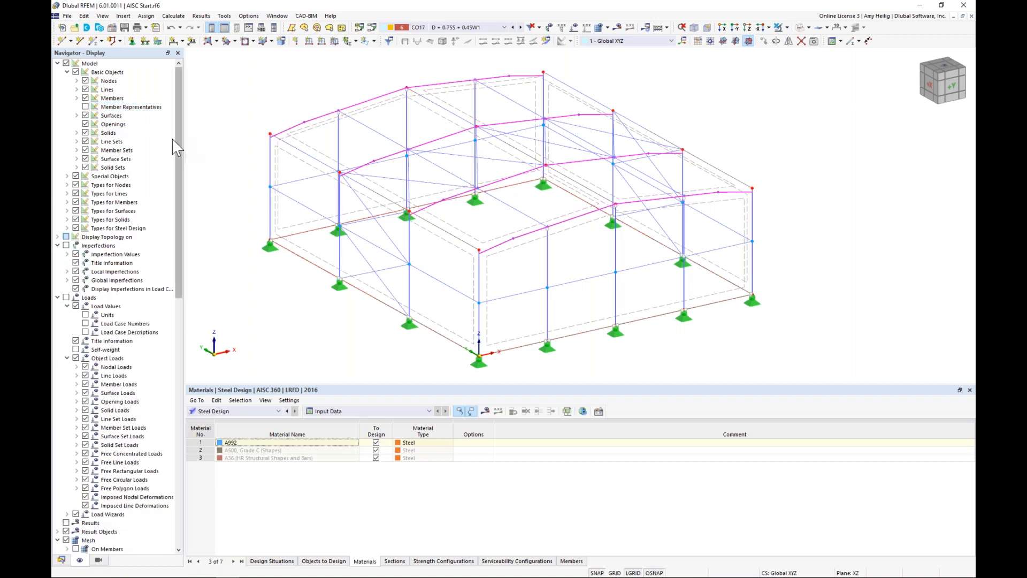
# Step: Clear the selection and run Calculate All for the model
pyautogui.click(240, 103)
pyautogui.click(173, 15)
pyautogui.click(179, 27)
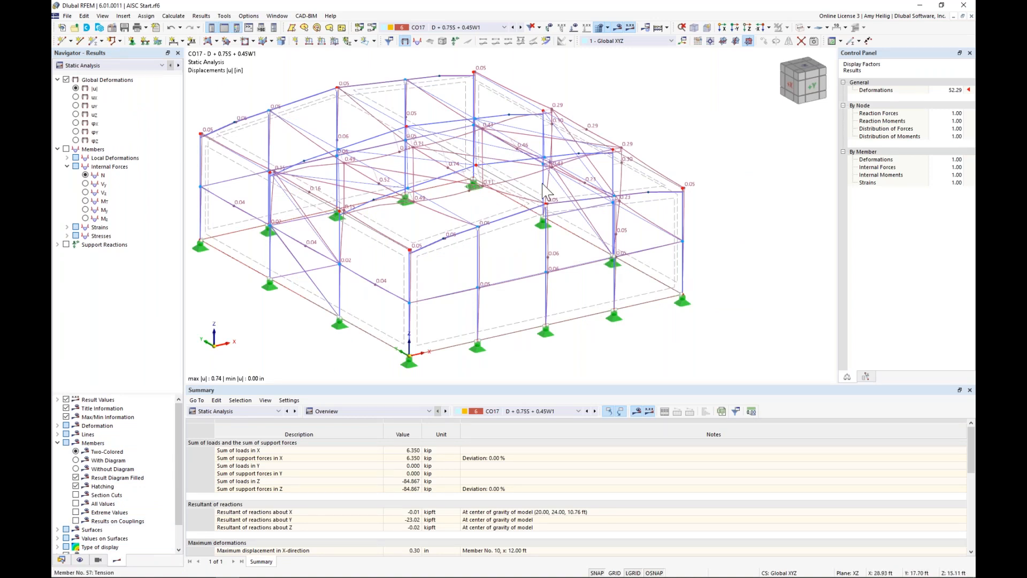
pyautogui.moveTo(542, 188); pyautogui.dragTo(598, 190, button='middle')
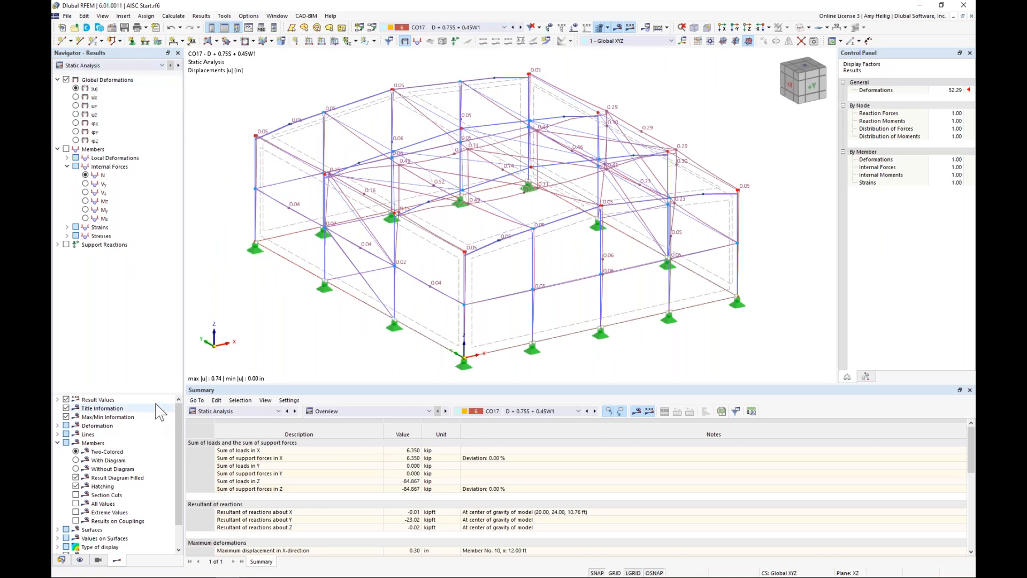
# Step: Keep the static analysis results active and display the member deformations as colored sections
pyautogui.click(57, 442)
pyautogui.click(110, 65)
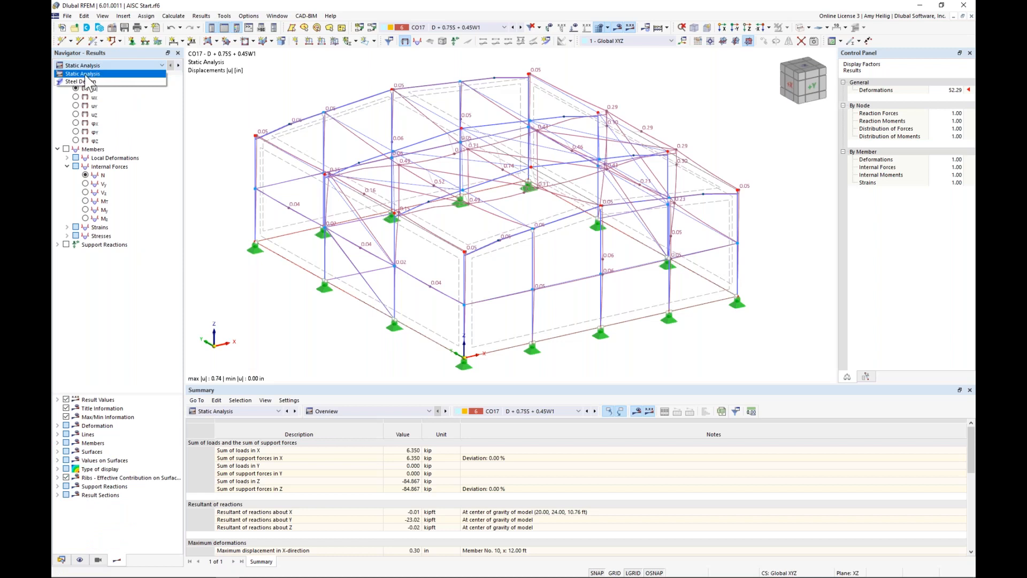
pyautogui.click(86, 74)
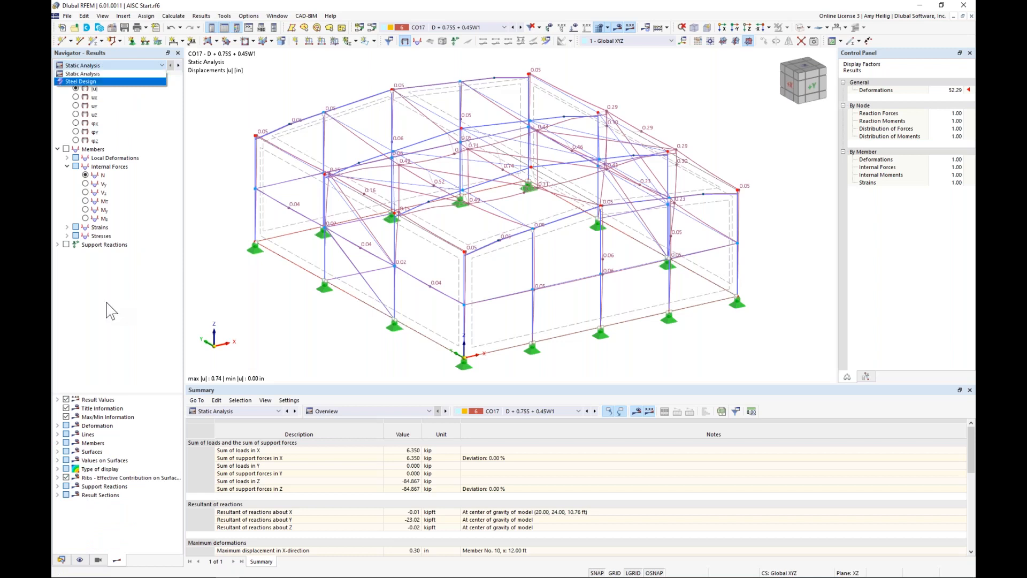
pyautogui.click(58, 425)
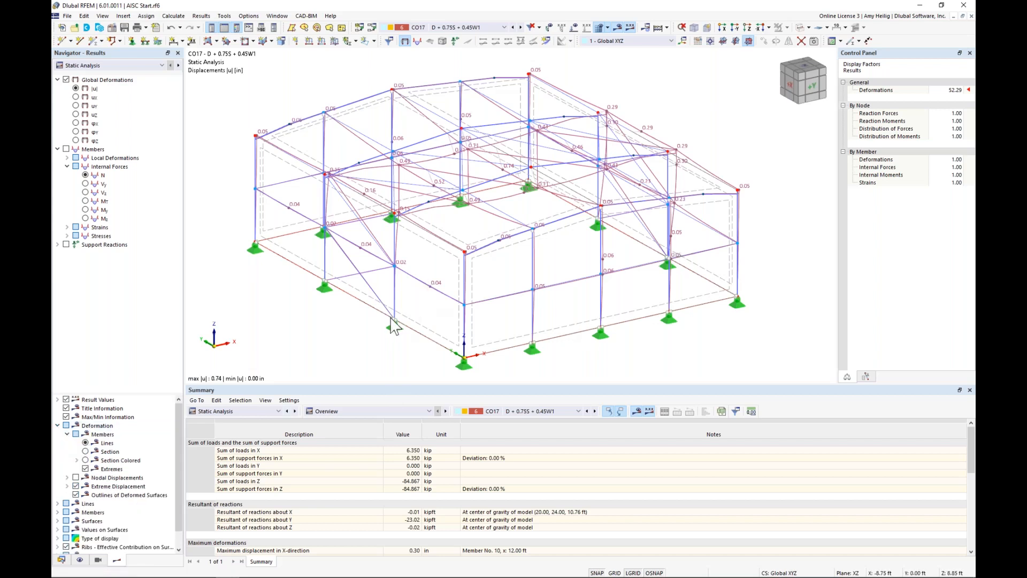
pyautogui.click(86, 460)
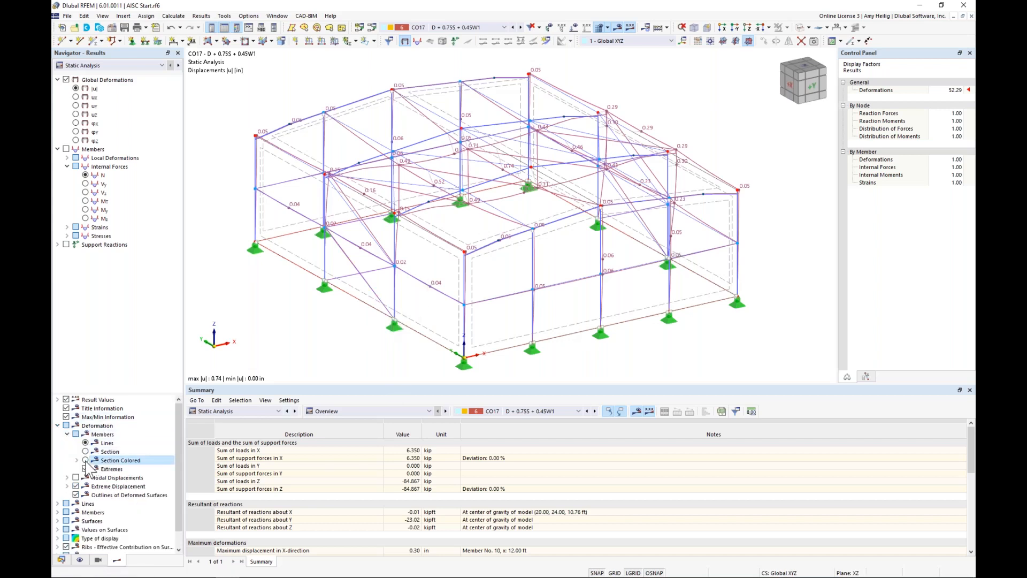
# Step: Step back through the load combinations to CO14 (D + S) and inspect the deformed frame
pyautogui.click(512, 28)
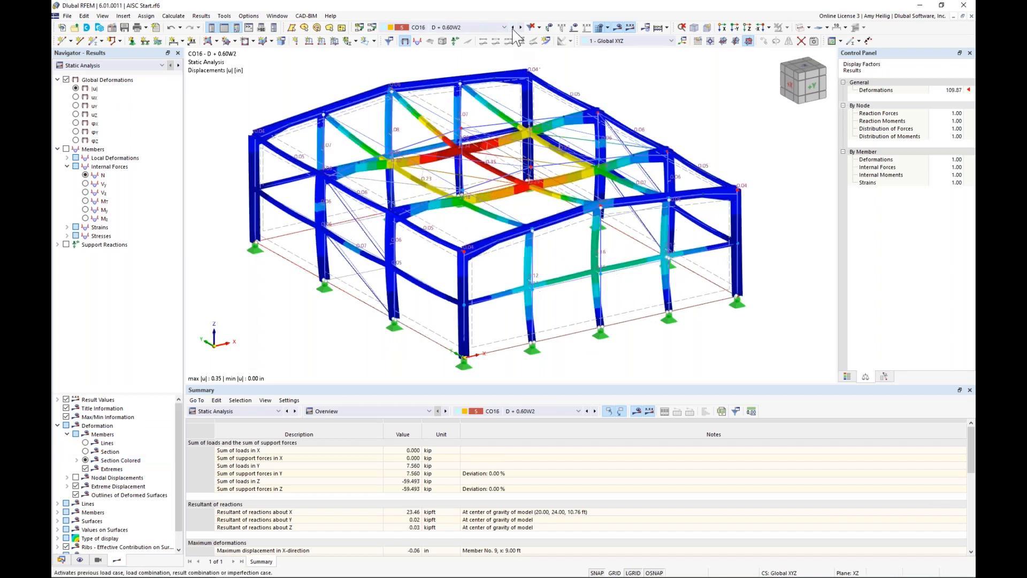
pyautogui.click(512, 28)
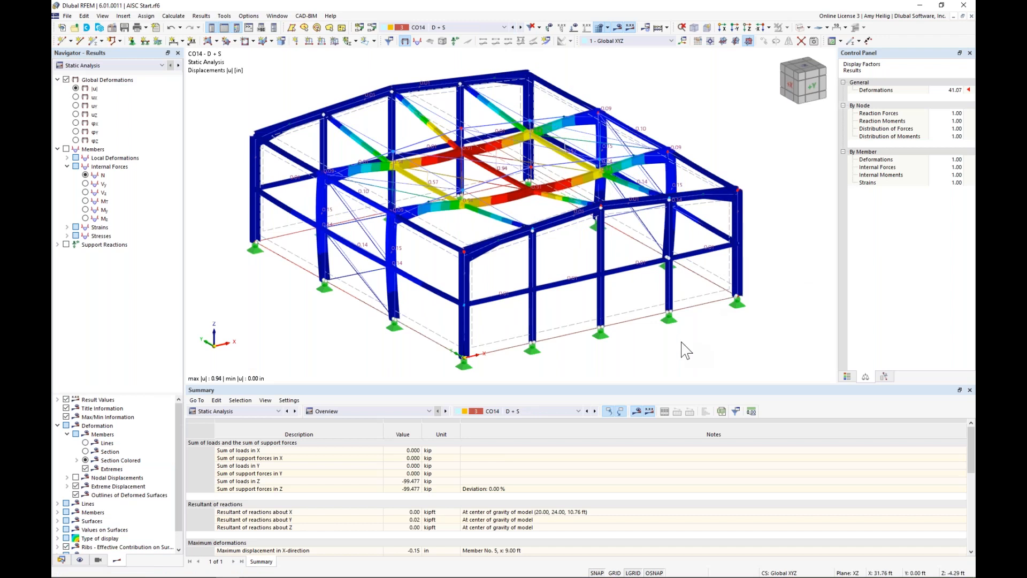
pyautogui.keyDown('ctrl'); pyautogui.moveTo(682, 342); pyautogui.dragTo(678, 330, button='middle'); pyautogui.keyUp('ctrl')
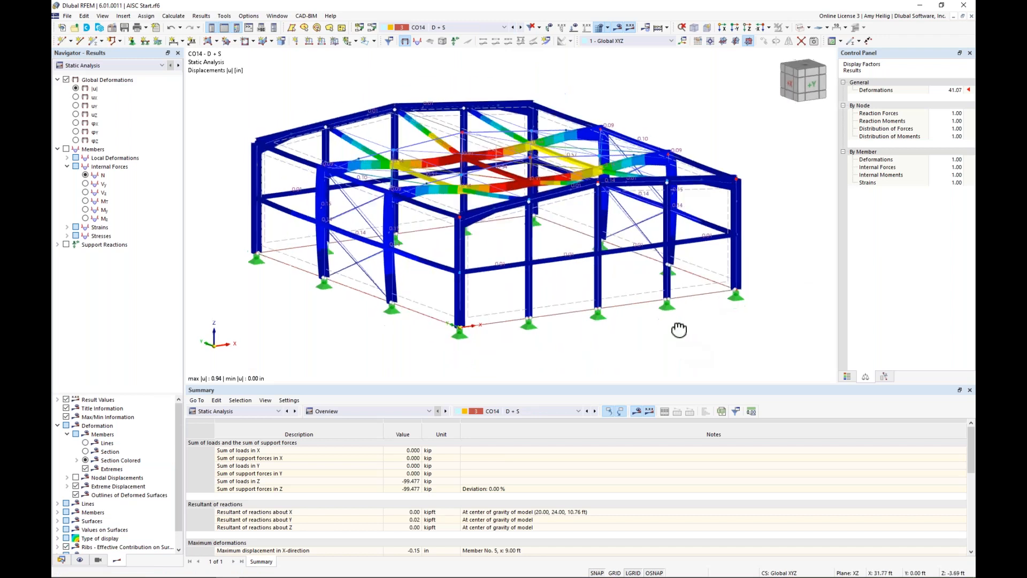
pyautogui.click(58, 426)
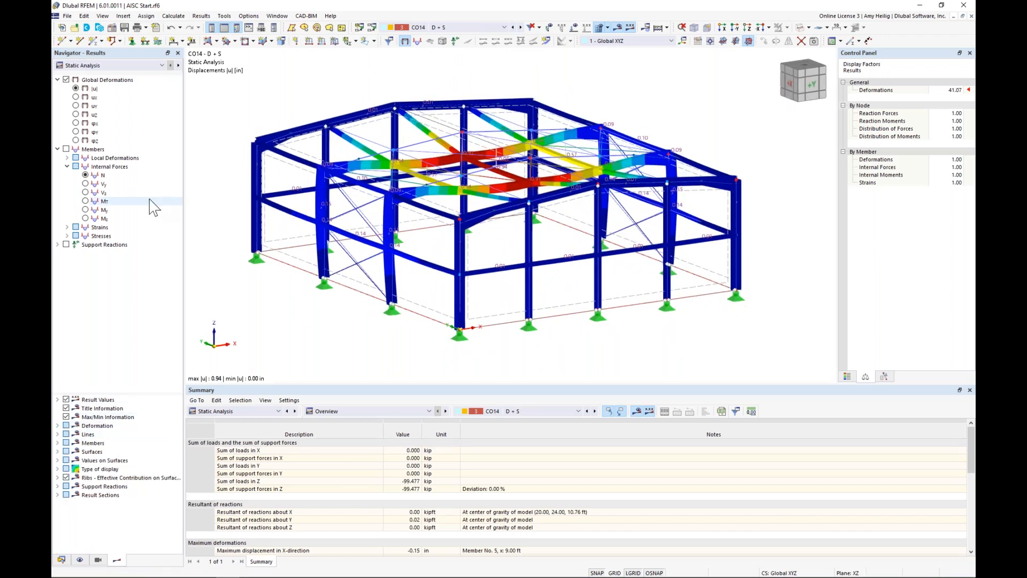
# Step: Display the member internal forces, compare the N, Vz, My and Mz diagrams, and return to the My moments
pyautogui.click(66, 149)
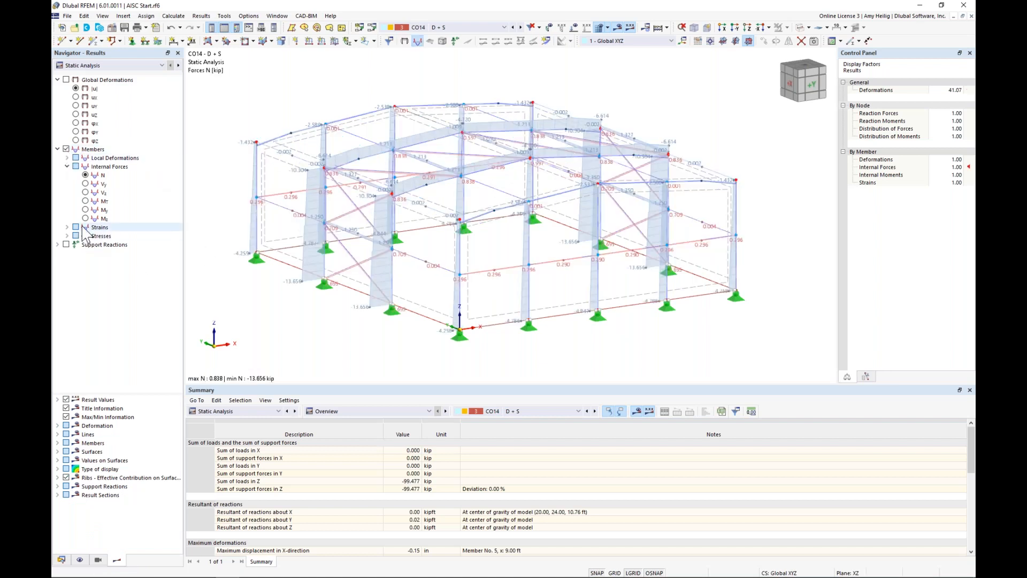
pyautogui.click(85, 194)
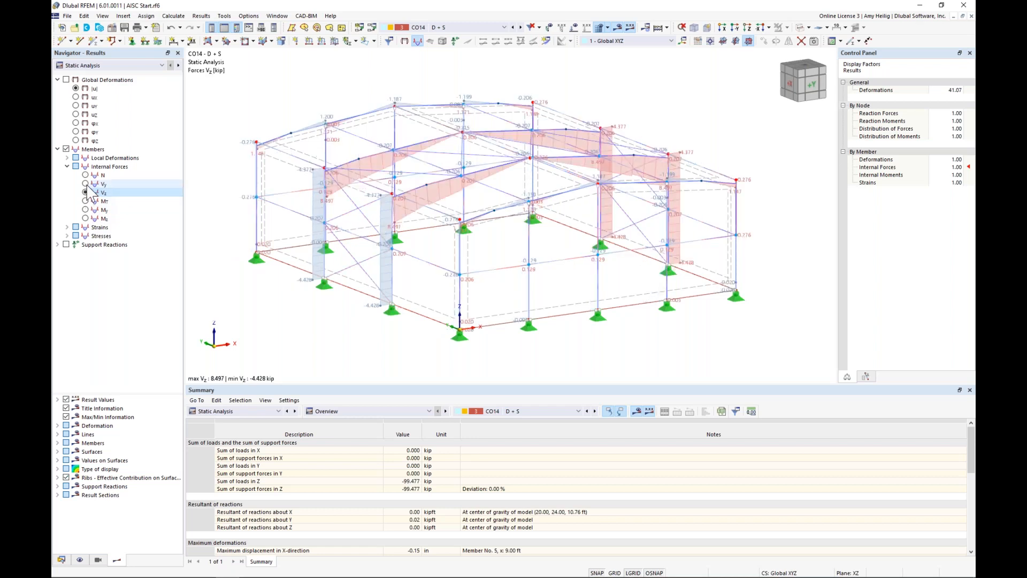
pyautogui.click(85, 209)
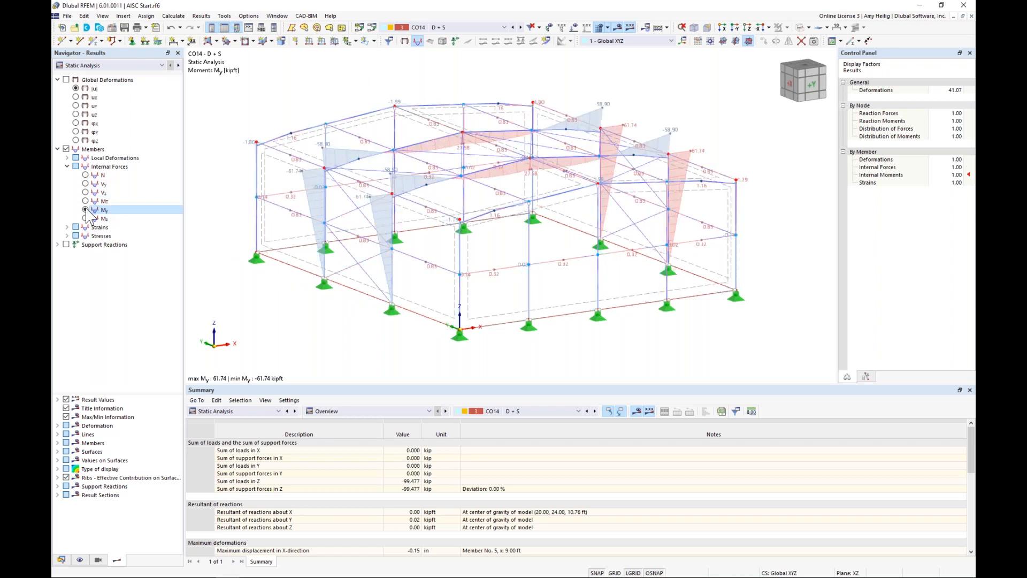
pyautogui.click(86, 218)
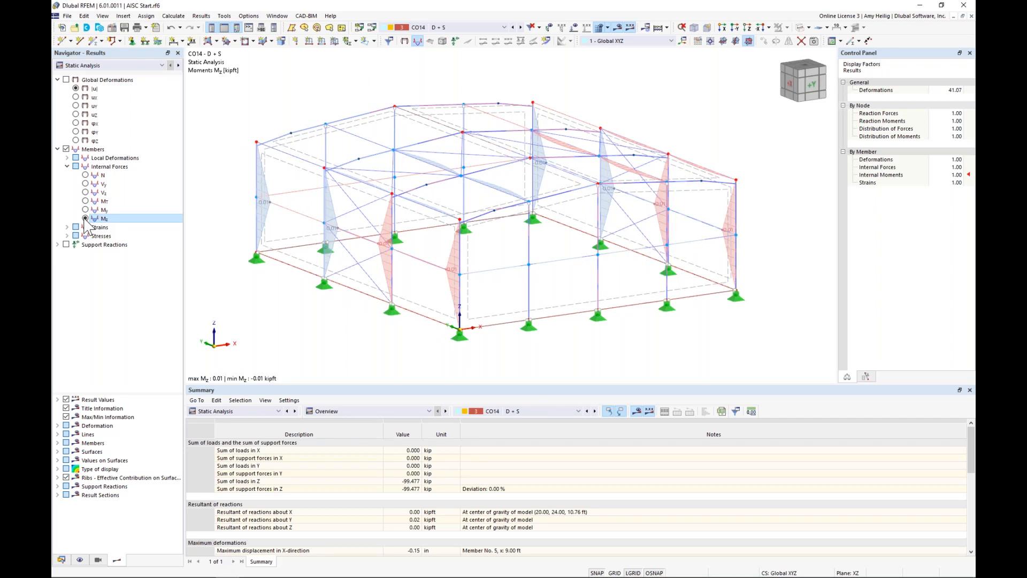
pyautogui.click(86, 210)
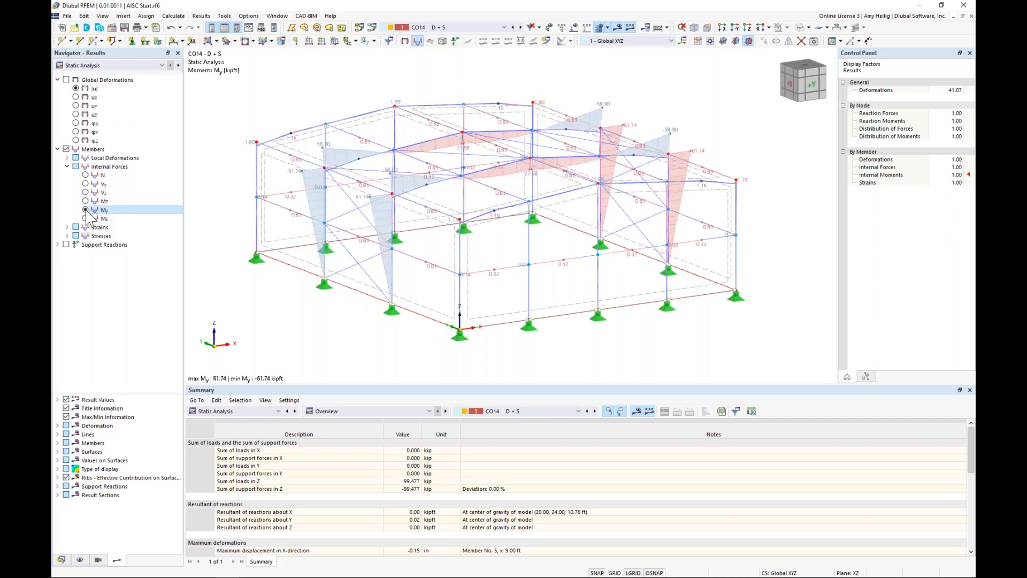
pyautogui.scroll(-2, 381, 183)
pyautogui.moveTo(380, 182); pyautogui.dragTo(448, 229, button='middle')
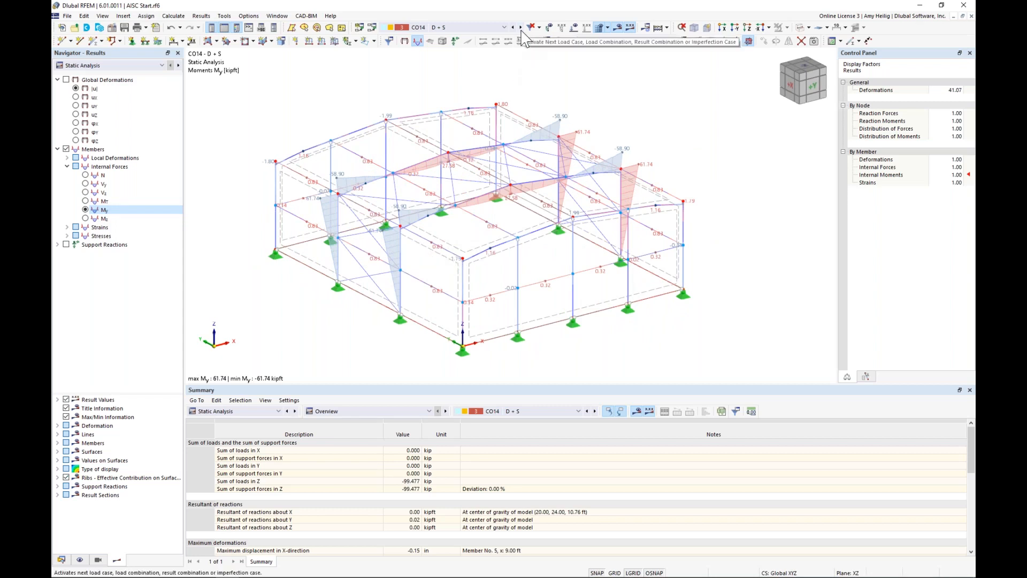
# Step: Open the result diagrams of column member 5 and add the axial force N diagram
pyautogui.rightClick(401, 253)
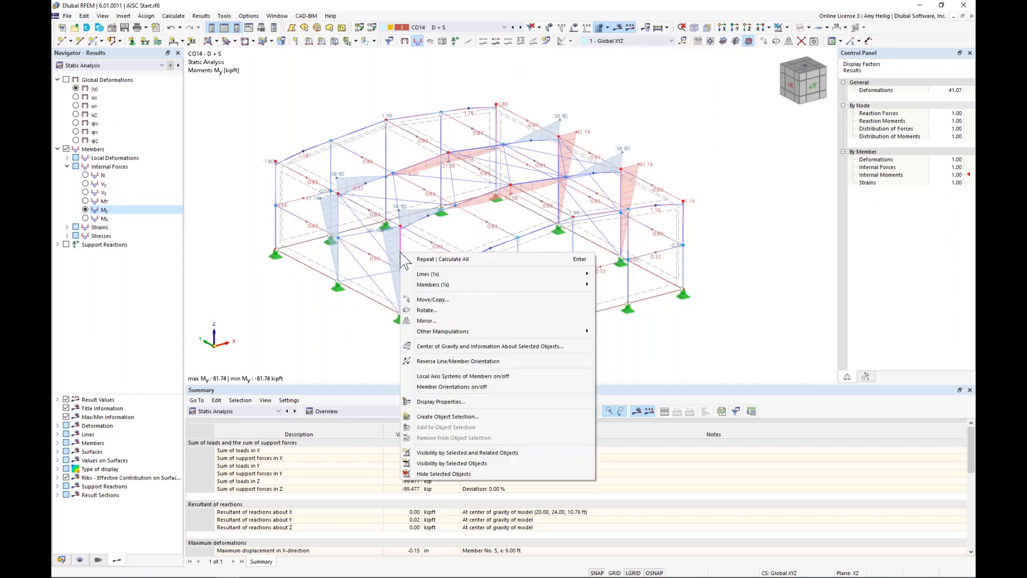
pyautogui.moveTo(455, 288)
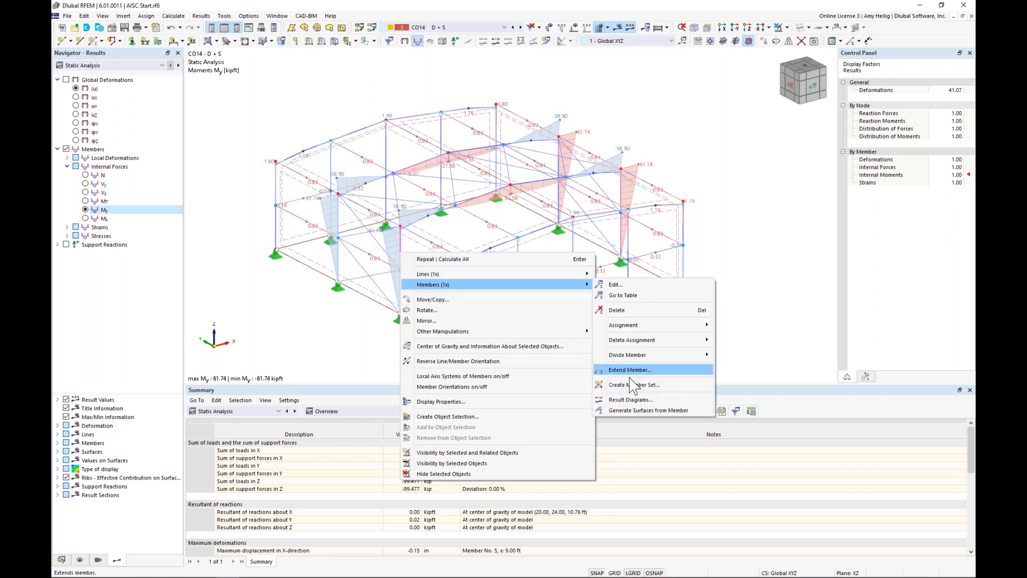
pyautogui.click(631, 399)
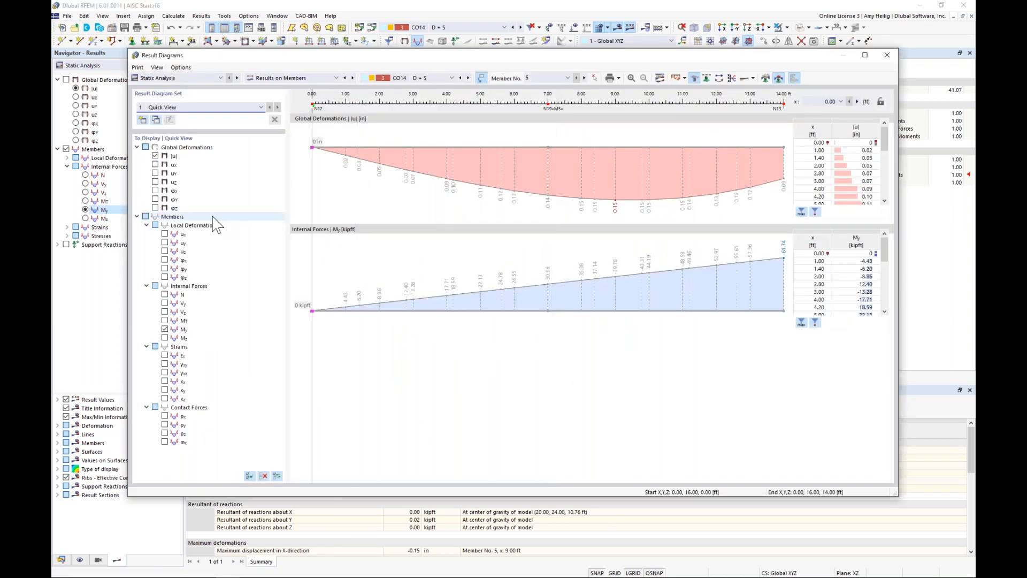
pyautogui.click(165, 295)
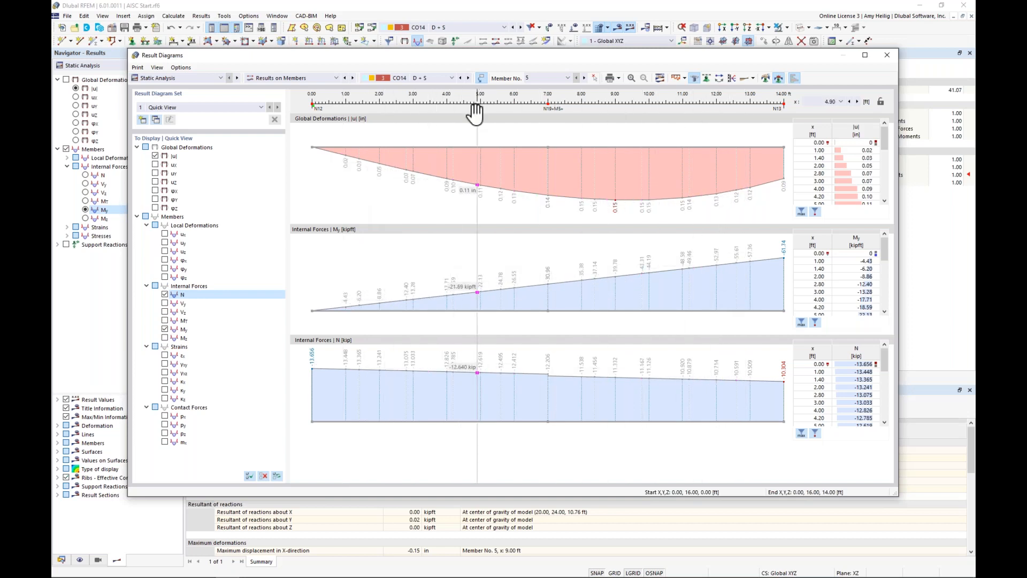
# Step: Step through the load combinations in the result diagrams to CO17 and compare member 5's deformation, My and N
pyautogui.click(468, 79)
pyautogui.click(469, 78)
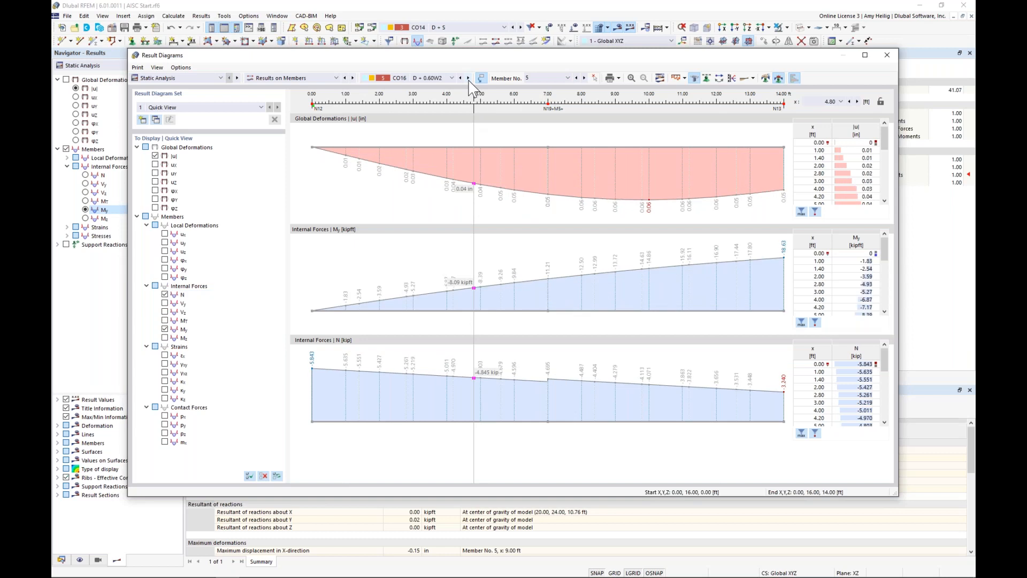
pyautogui.click(468, 78)
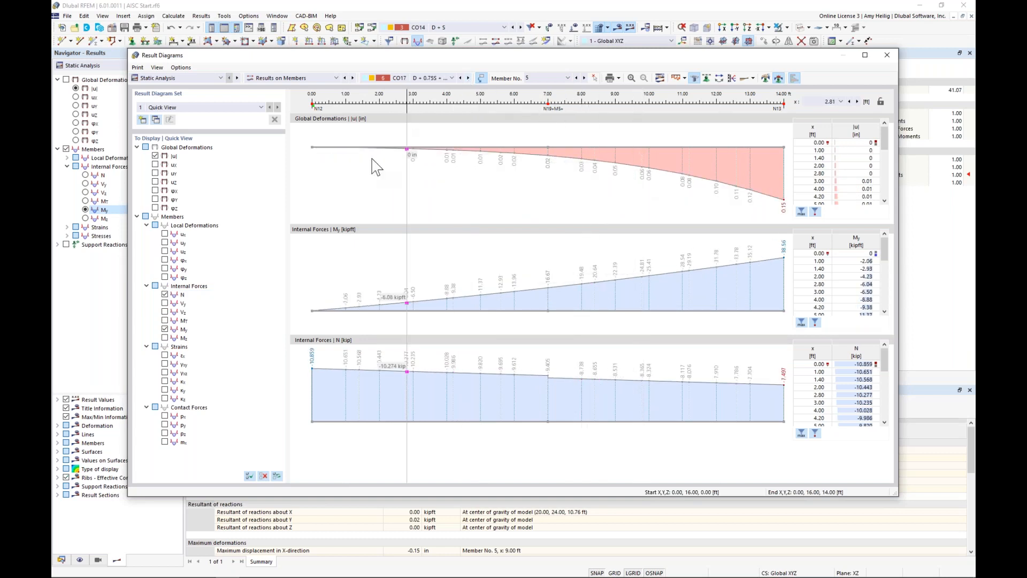
# Step: Compare member 5's result diagrams with the frame's My moments, close the diagrams, and list the static analysis results by member
pyautogui.moveTo(403, 60); pyautogui.dragTo(813, 99)
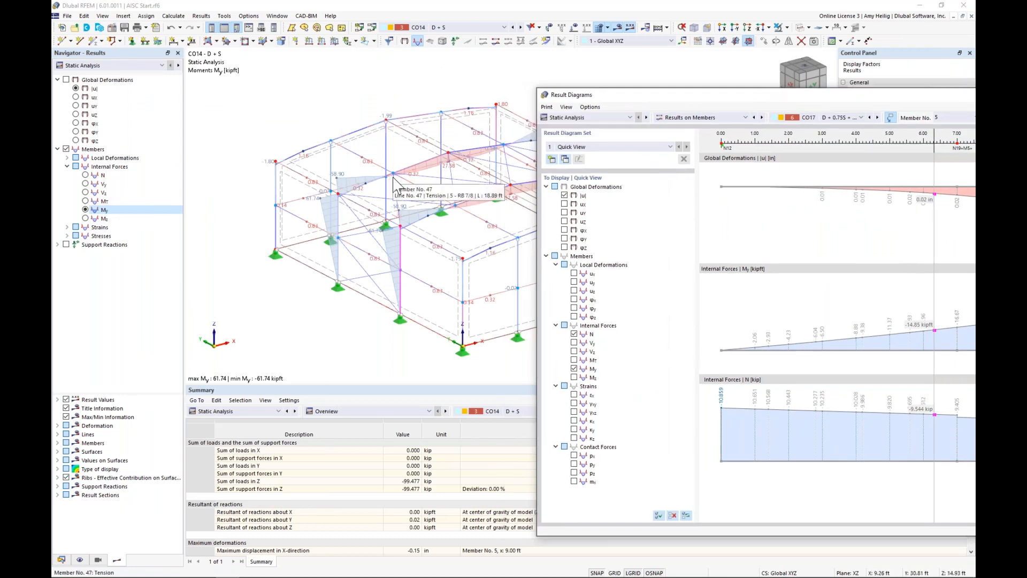
pyautogui.scroll(-1, 387, 175)
pyautogui.moveTo(417, 188); pyautogui.dragTo(261, 147, button='middle')
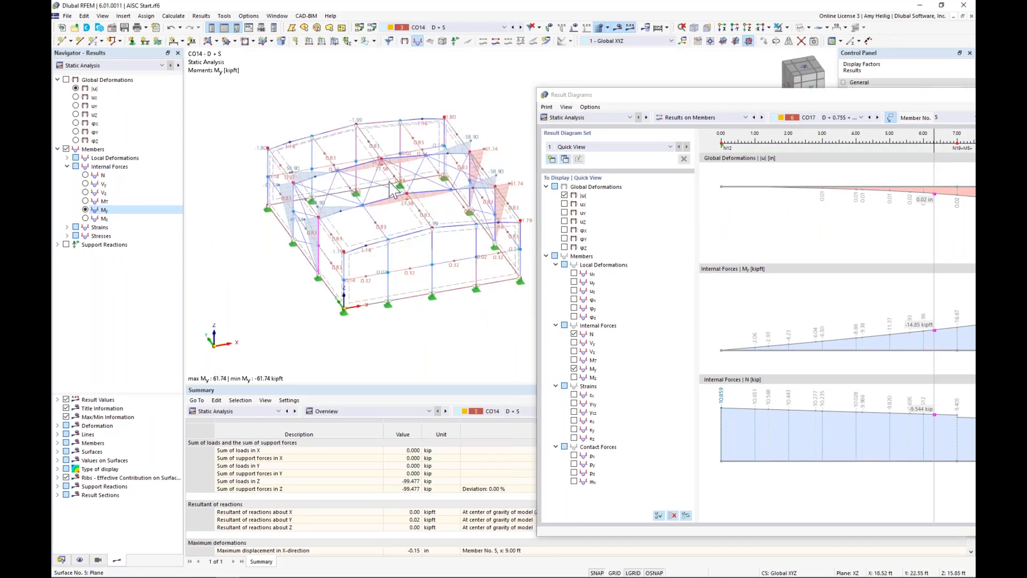
pyautogui.moveTo(648, 100); pyautogui.dragTo(248, 71)
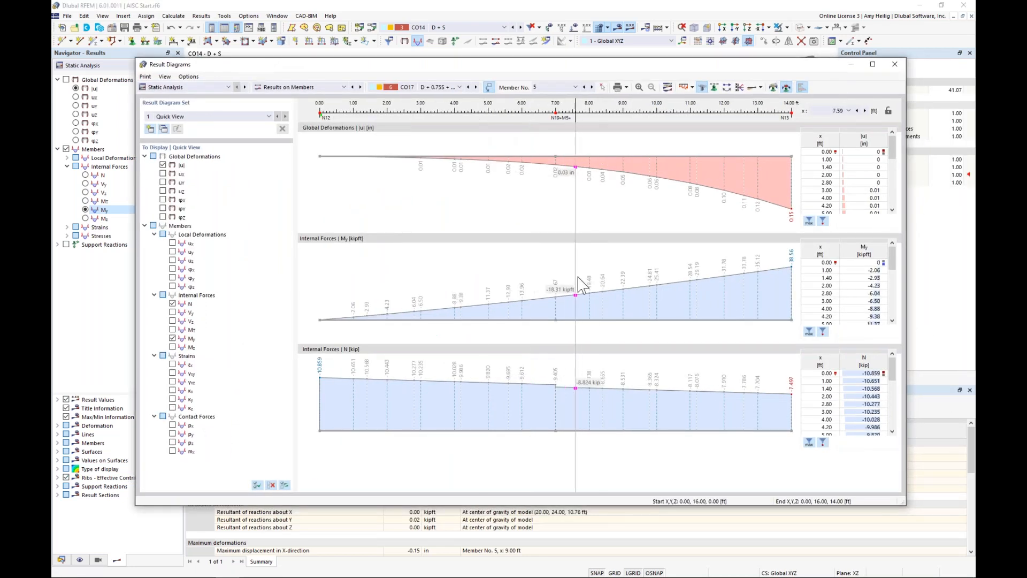
pyautogui.click(895, 64)
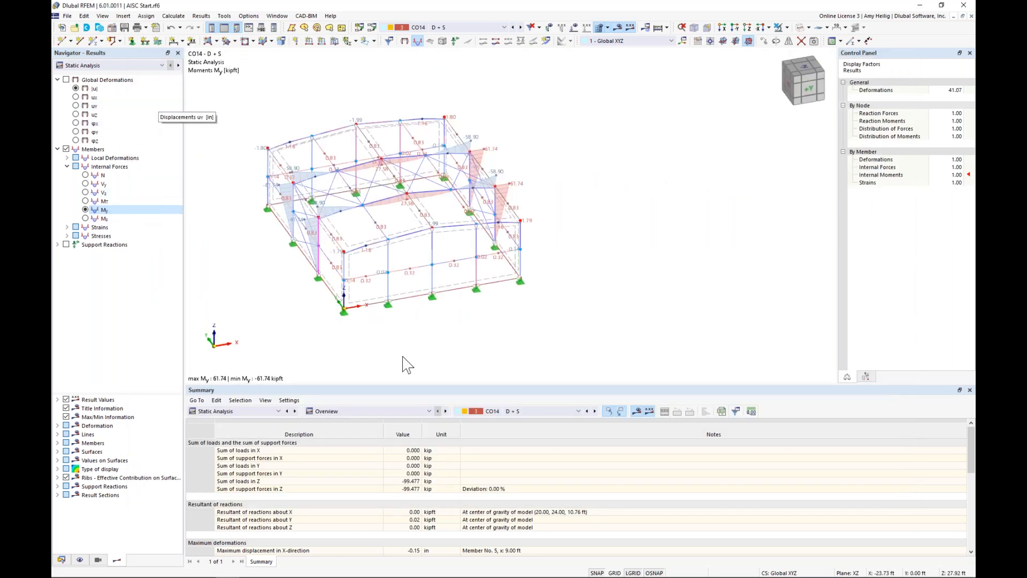
pyautogui.click(353, 411)
pyautogui.click(351, 435)
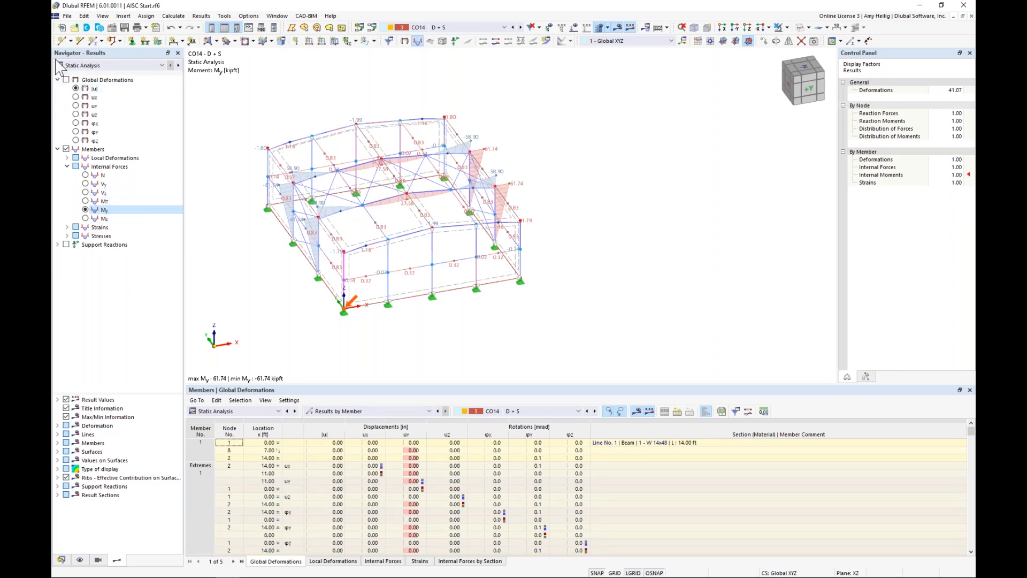
# Step: Switch the results to Steel Design and show the Design Ratios on Members in an enlarged table beneath the frame
pyautogui.click(91, 65)
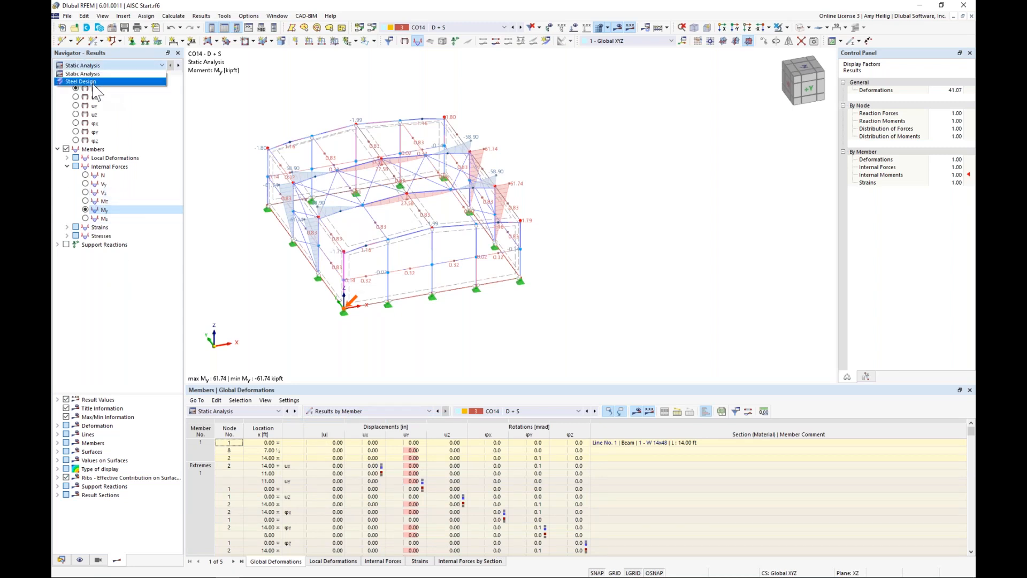
pyautogui.click(93, 84)
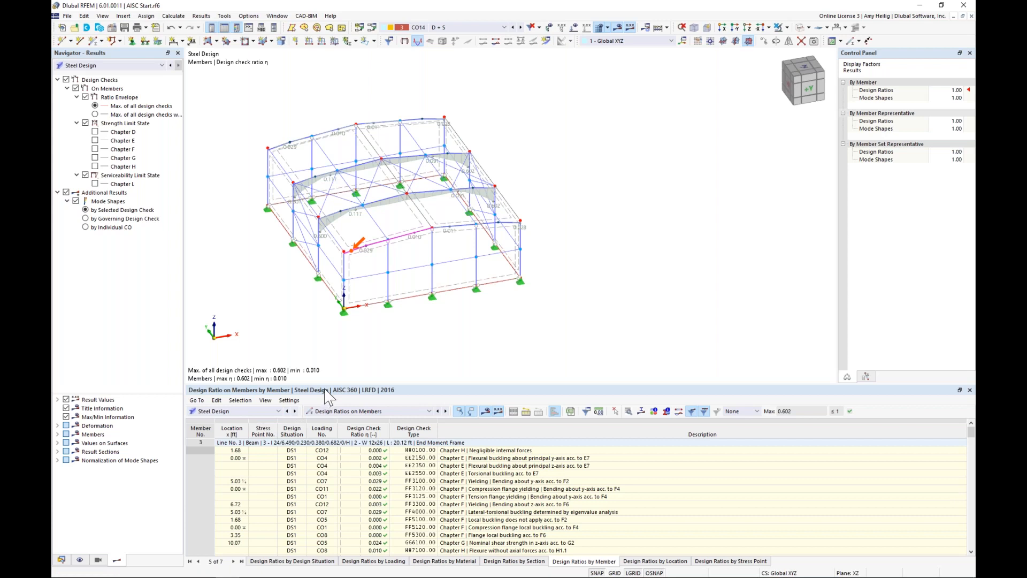
pyautogui.moveTo(326, 384); pyautogui.dragTo(337, 341)
pyautogui.keyDown('ctrl'); pyautogui.moveTo(445, 309); pyautogui.dragTo(552, 260, button='middle'); pyautogui.keyUp('ctrl')
pyautogui.click(402, 367)
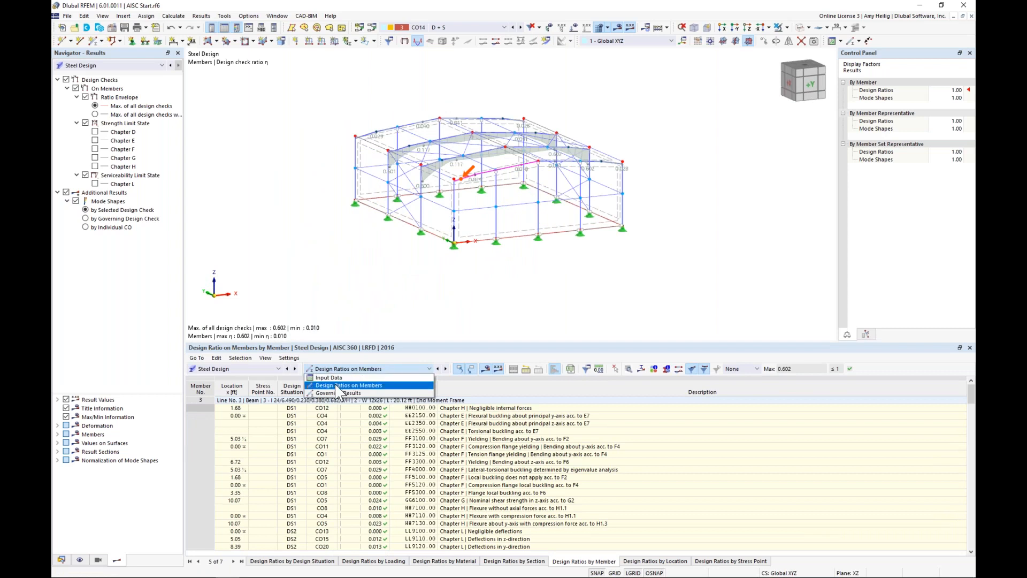
pyautogui.click(345, 387)
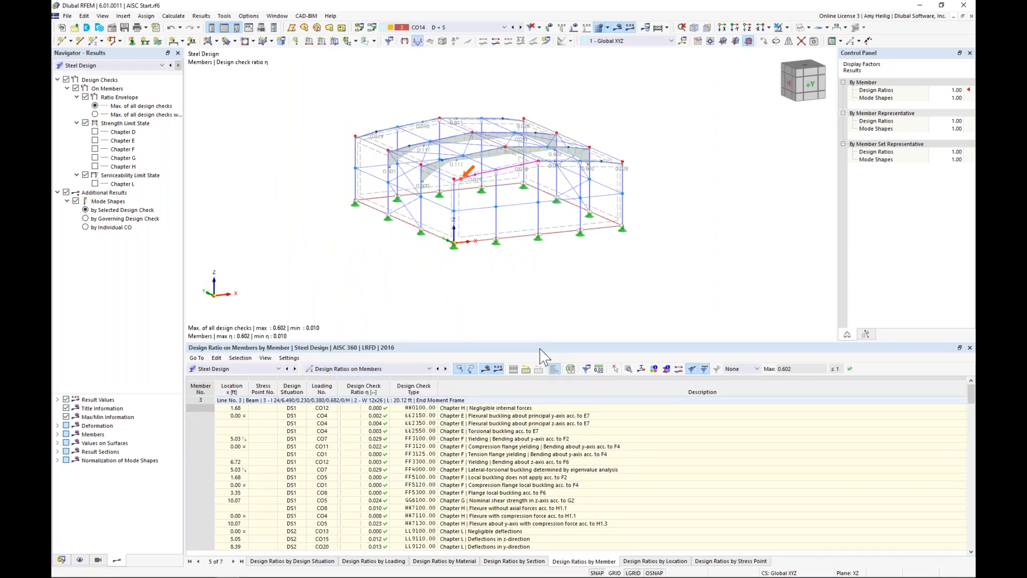
pyautogui.moveTo(540, 345); pyautogui.dragTo(546, 285)
pyautogui.moveTo(523, 207); pyautogui.dragTo(528, 216, button='middle')
pyautogui.scroll(3, 528, 216)
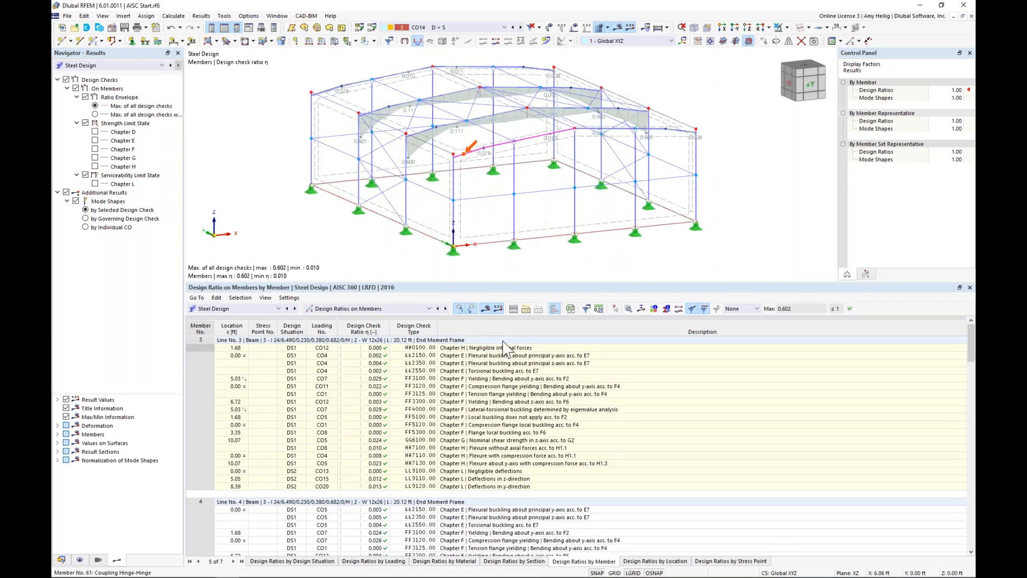
# Step: Examine the design checks listed for rafter members 3, 4 and 7, locating the selected checks on the frame
pyautogui.click(509, 394)
pyautogui.scroll(-4, 505, 423)
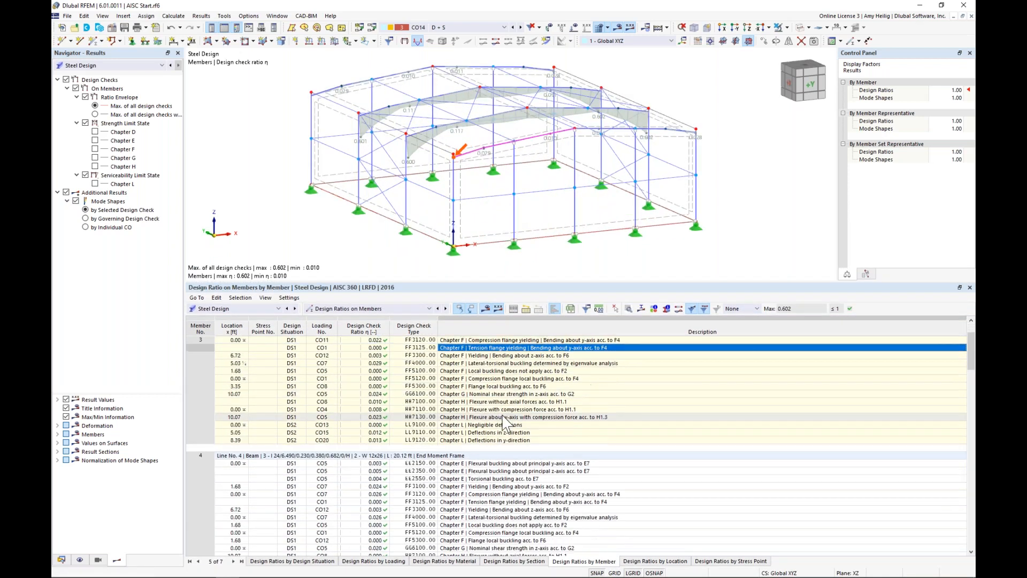
pyautogui.click(511, 501)
pyautogui.scroll(-7, 512, 508)
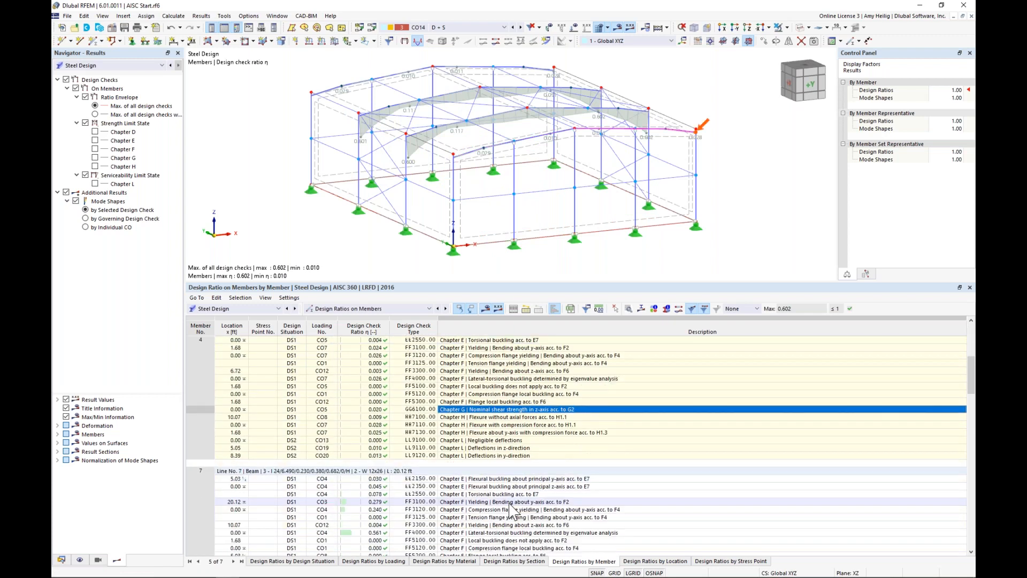
pyautogui.click(512, 502)
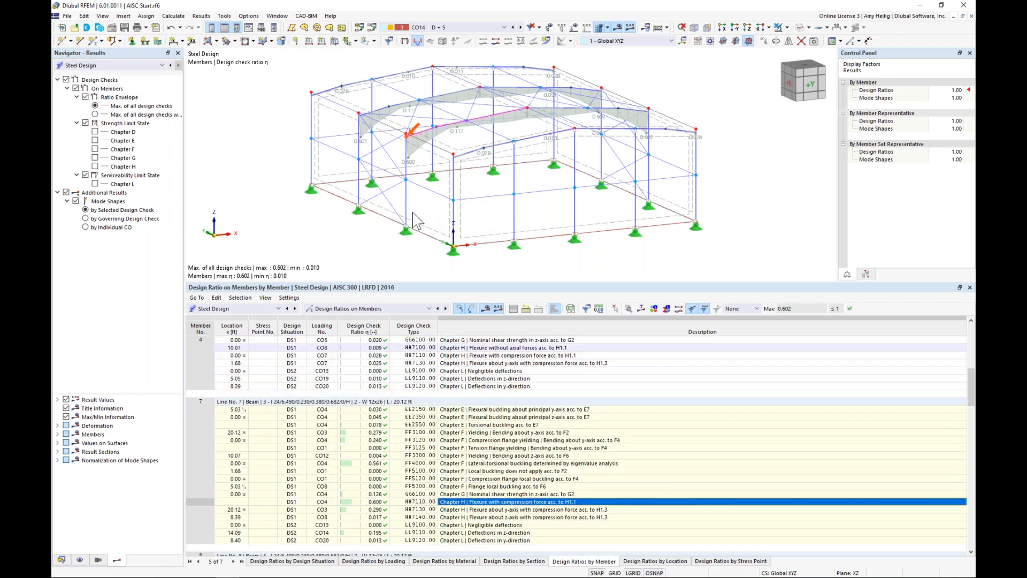
pyautogui.click(507, 463)
pyautogui.press('Up')
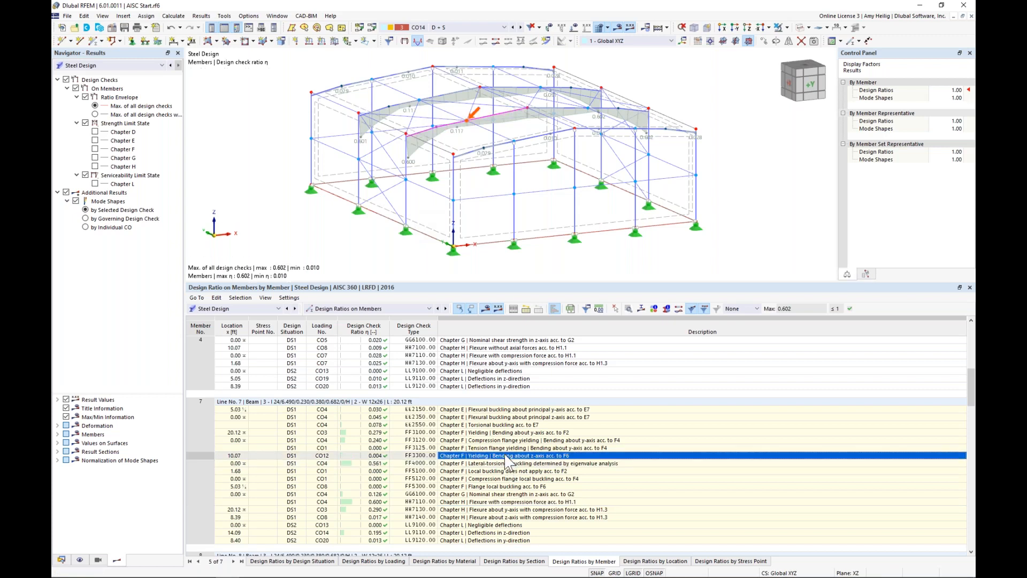
pyautogui.click(507, 448)
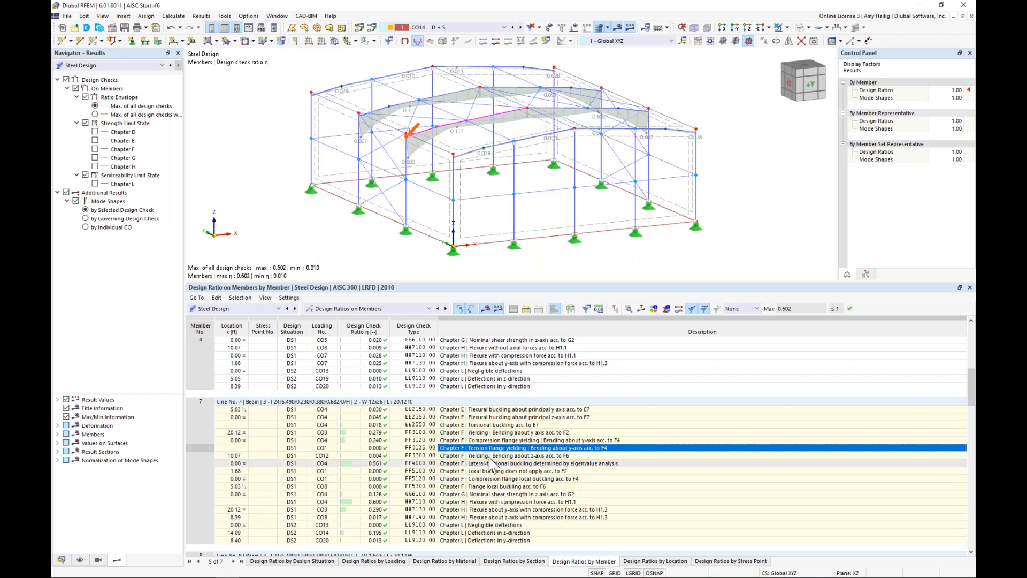
pyautogui.scroll(-1, 530, 484)
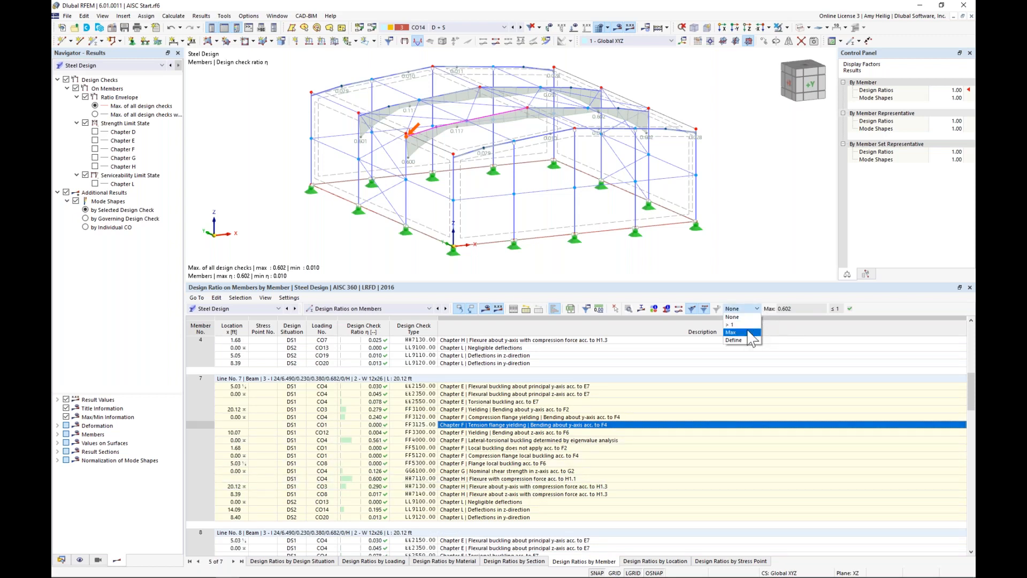
# Step: Filter the design ratios to Max, inspect the governing checks of members 4 and 7, and reset the filter to None
pyautogui.click(749, 333)
pyautogui.click(445, 349)
pyautogui.click(447, 370)
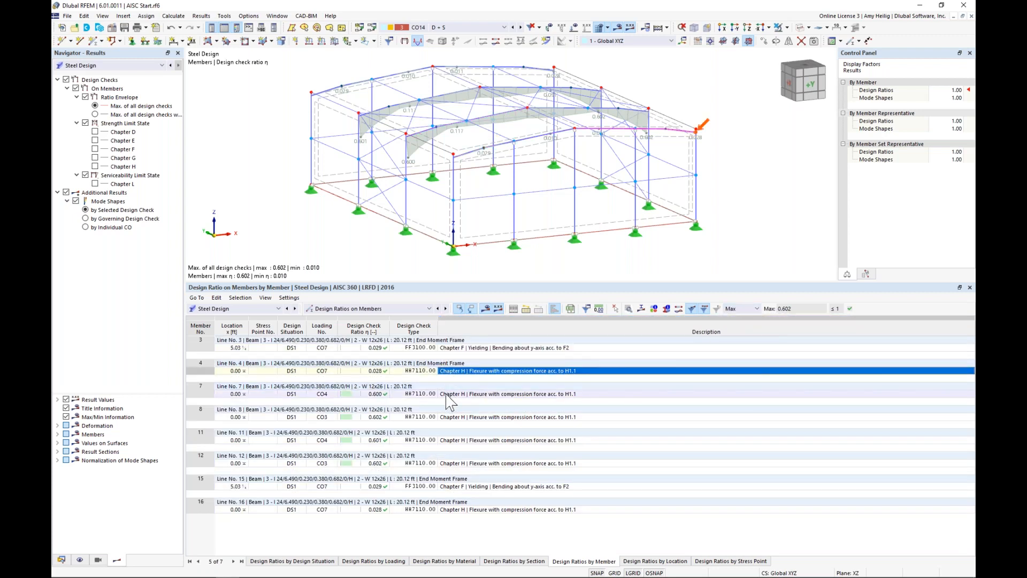
pyautogui.click(450, 400)
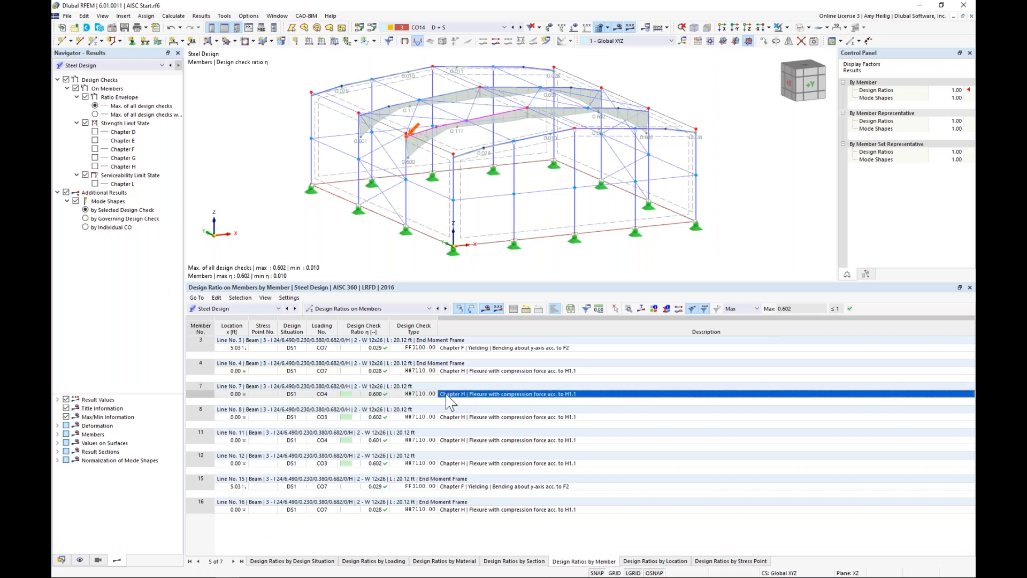
pyautogui.click(748, 308)
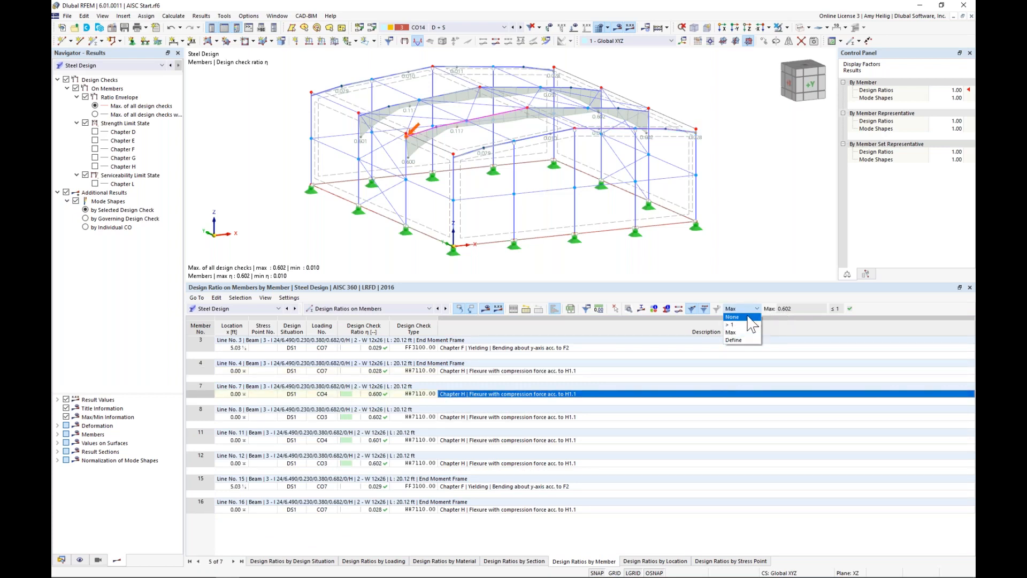
pyautogui.click(738, 317)
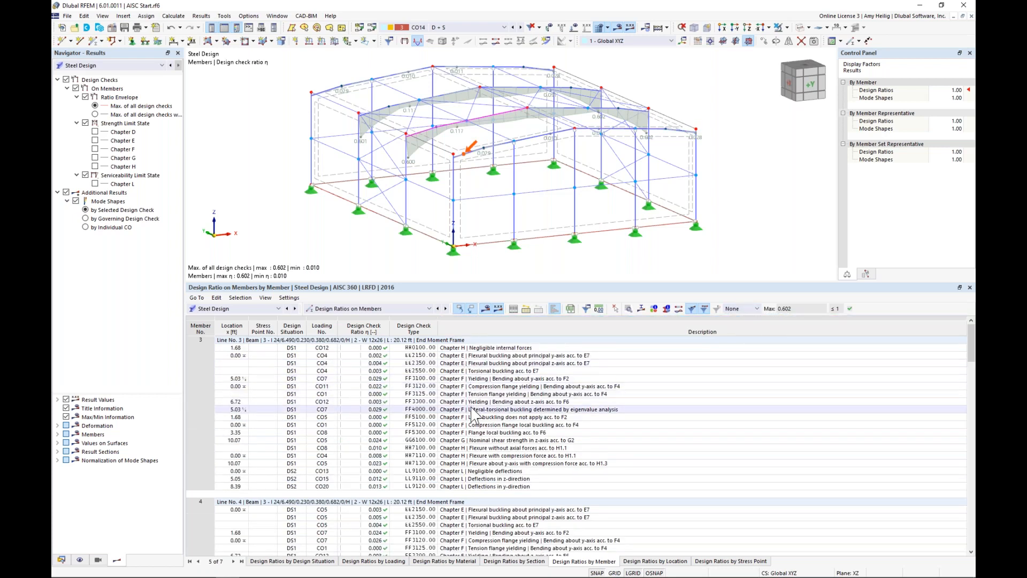
# Step: Open the design check details for member 4's Chapter F yielding check to F2 and expand the flexure classification of flange element 1
pyautogui.scroll(-6, 473, 414)
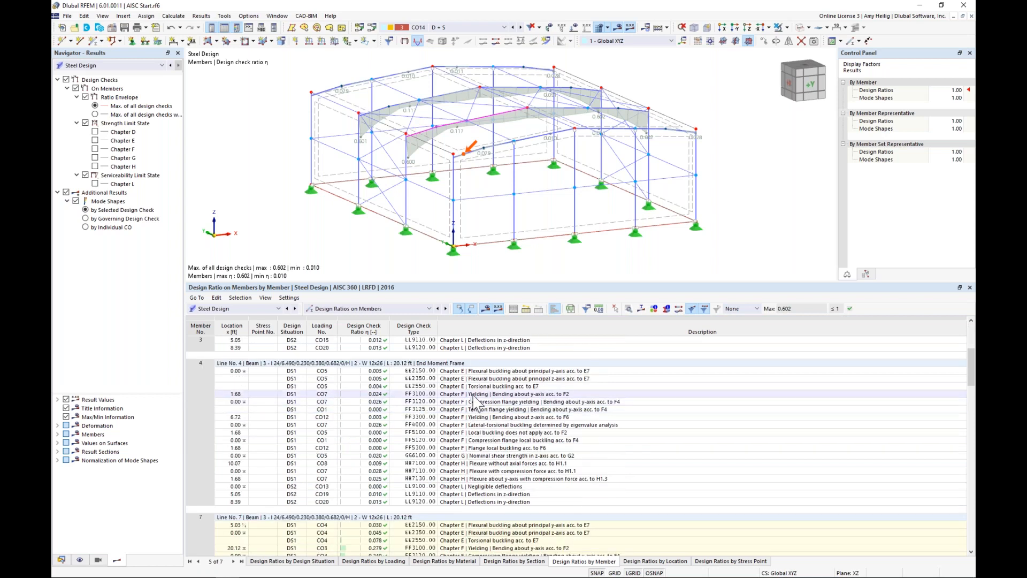
pyautogui.click(472, 395)
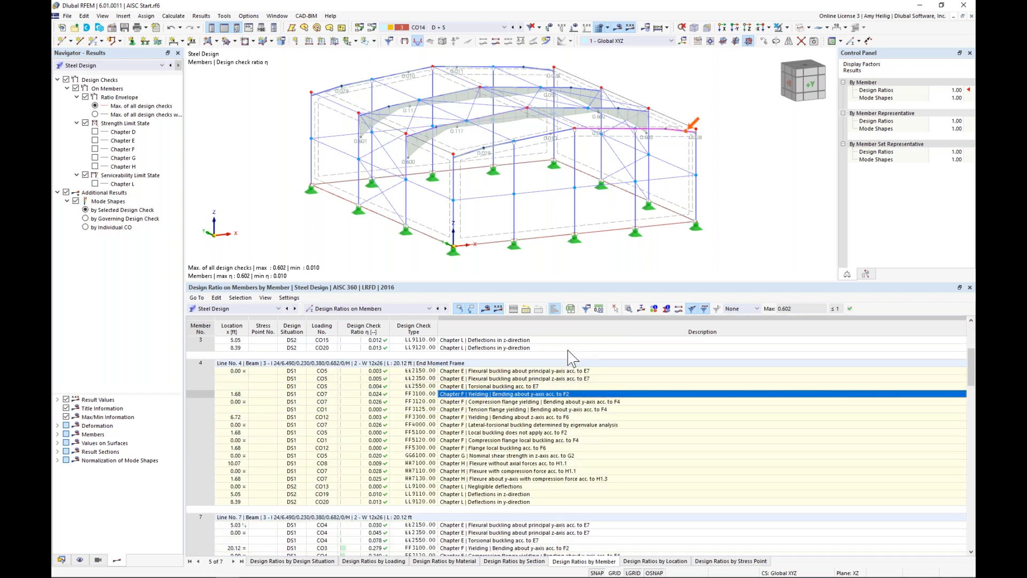
pyautogui.click(630, 312)
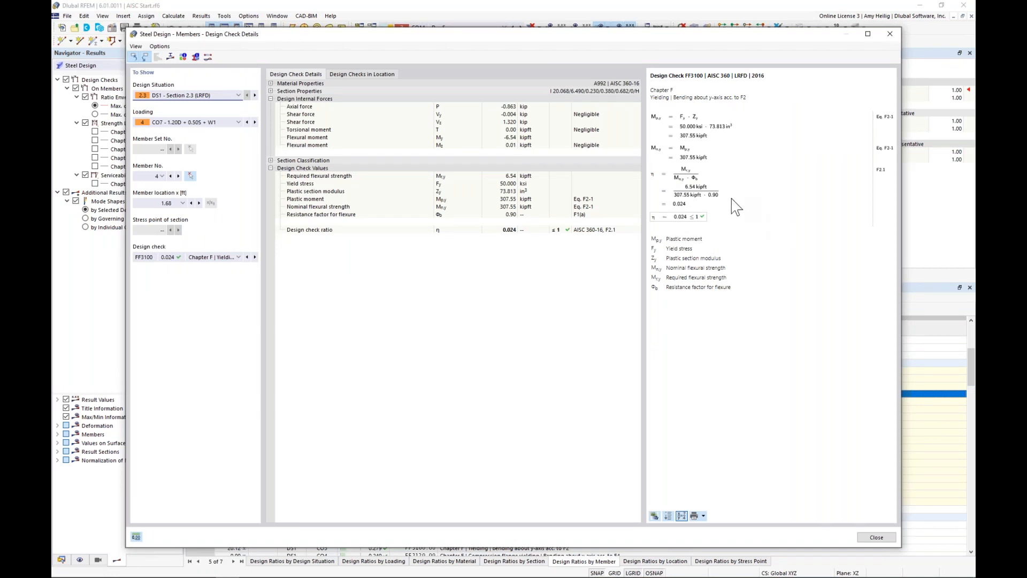
pyautogui.click(271, 160)
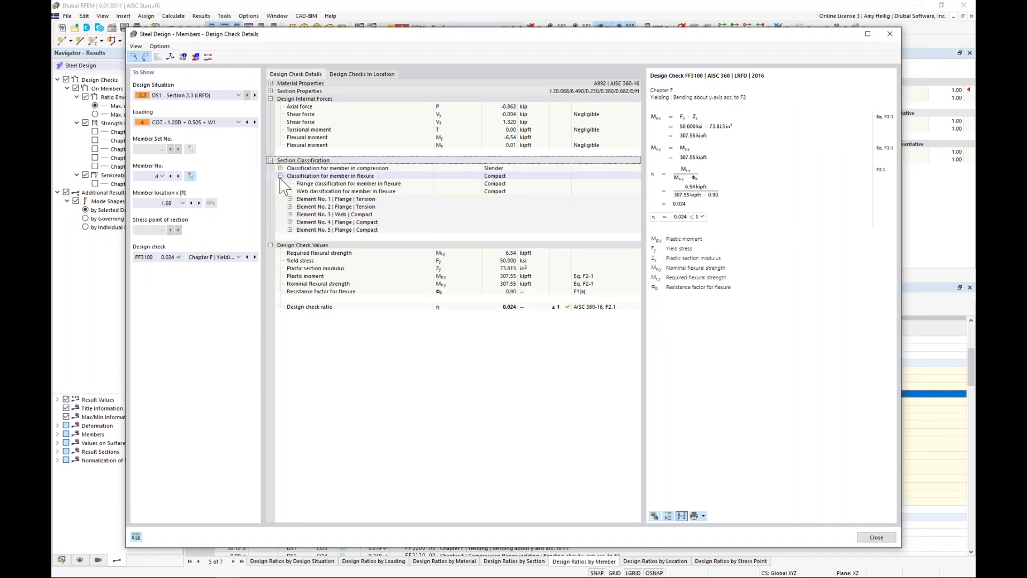
pyautogui.click(289, 199)
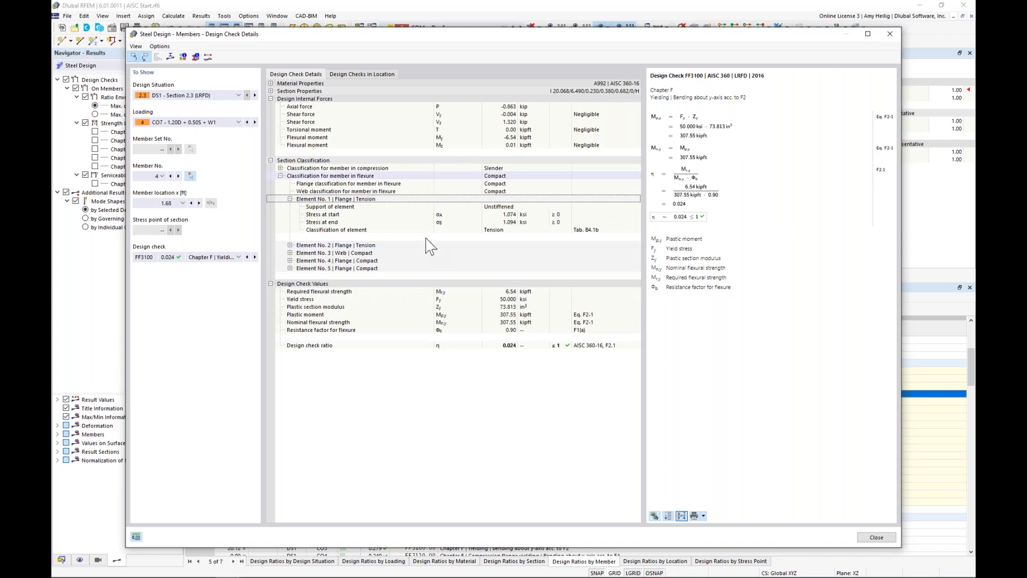
# Step: Switch the details to the Chapter E torsional buckling check to E7 and display the stresses in the member's section
pyautogui.click(215, 259)
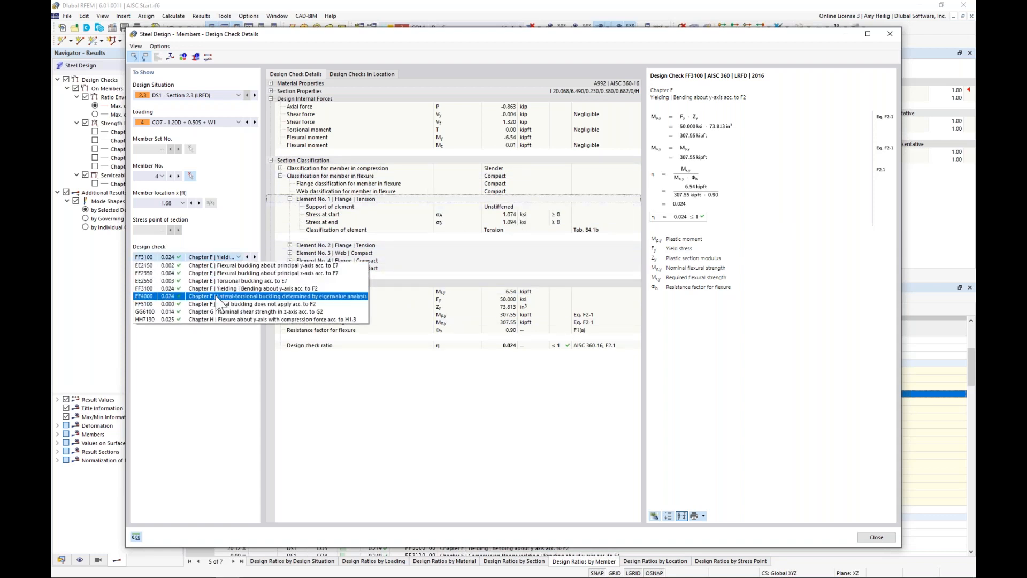
pyautogui.click(218, 281)
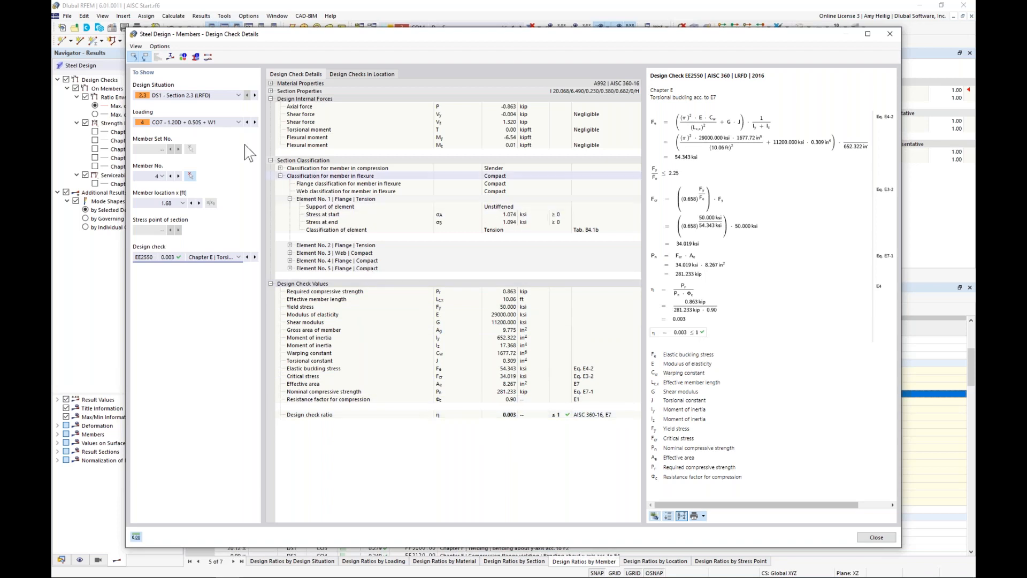
pyautogui.click(171, 58)
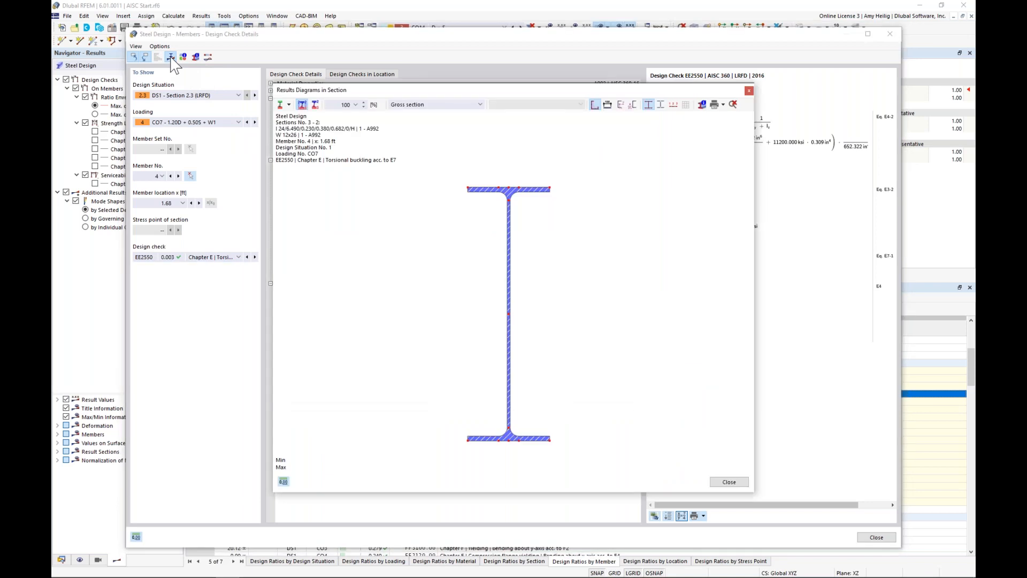
pyautogui.click(289, 105)
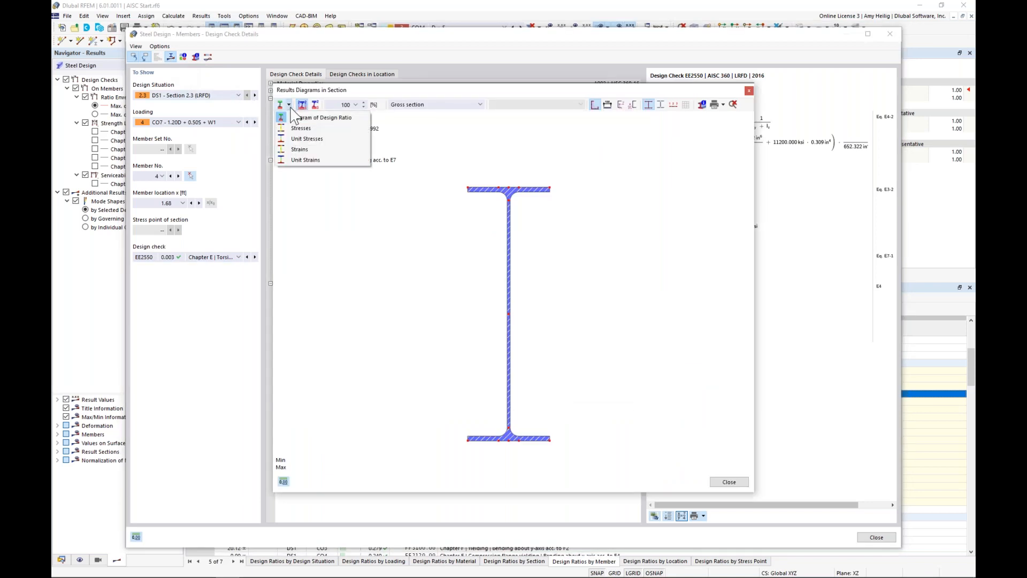
pyautogui.click(297, 129)
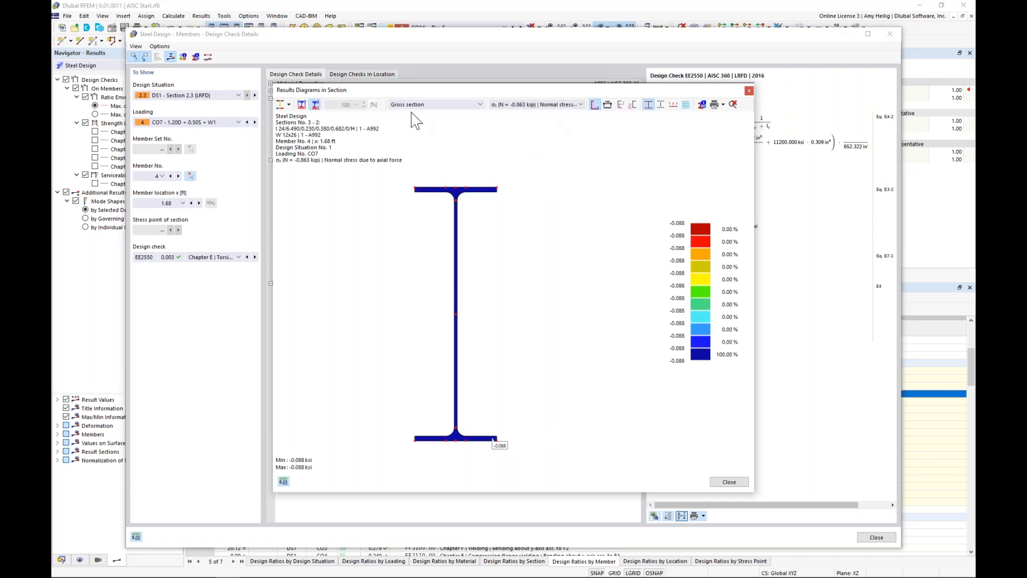
# Step: View the section's normal stress due to My and shear stress due to Vy, and close the stress diagrams and check details
pyautogui.click(530, 105)
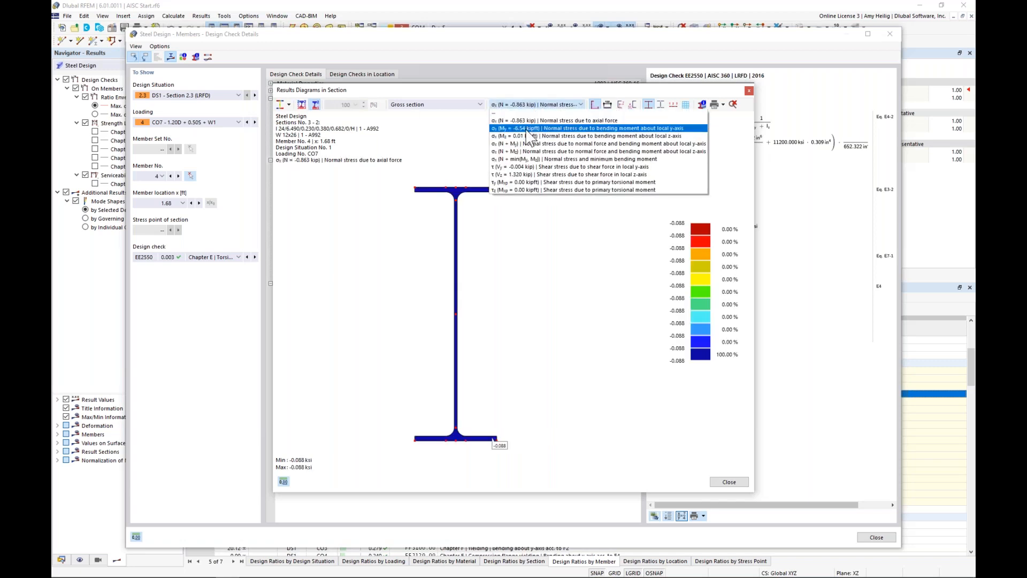
pyautogui.click(528, 130)
pyautogui.click(528, 105)
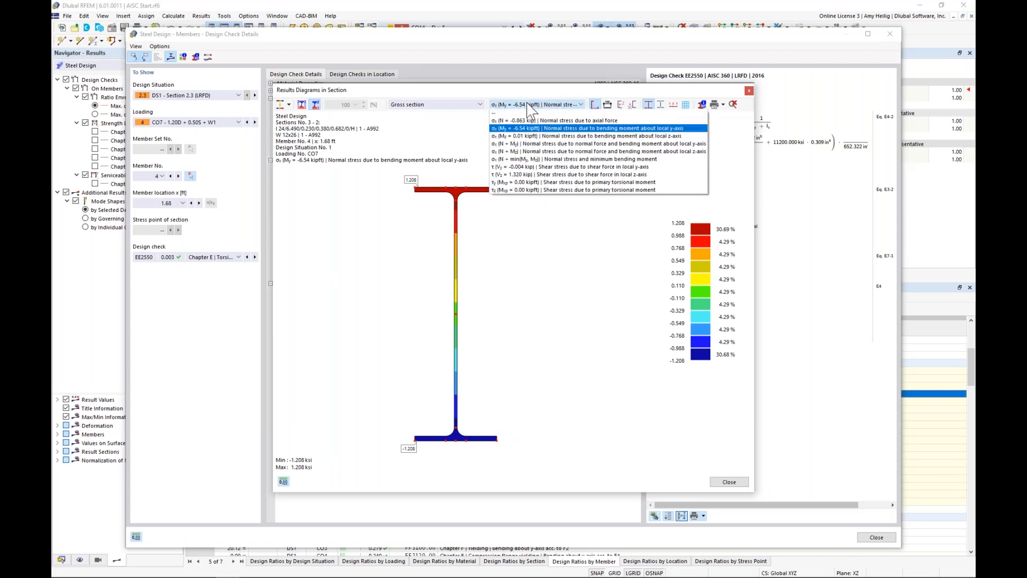
pyautogui.click(511, 166)
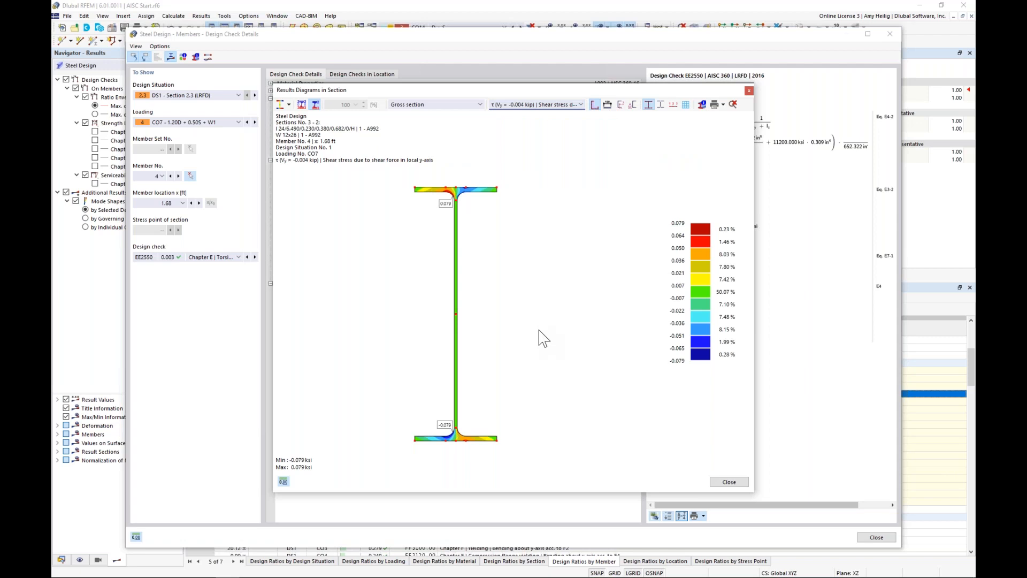
pyautogui.click(728, 482)
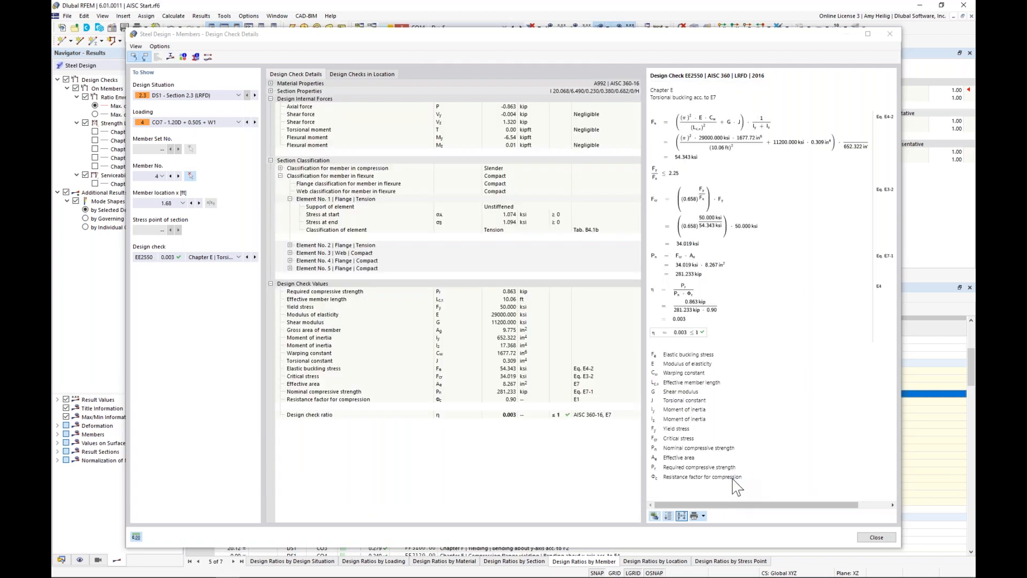
pyautogui.click(876, 537)
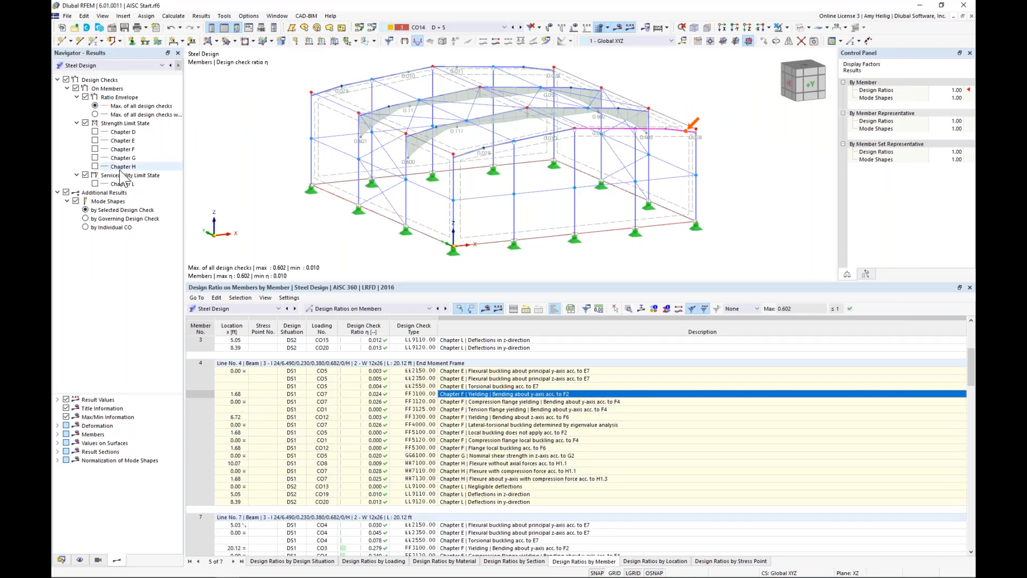
# Step: Keep the Steel Design results displayed, hide the ratio envelope, and show the Chapter E design ratios on the members
pyautogui.click(94, 65)
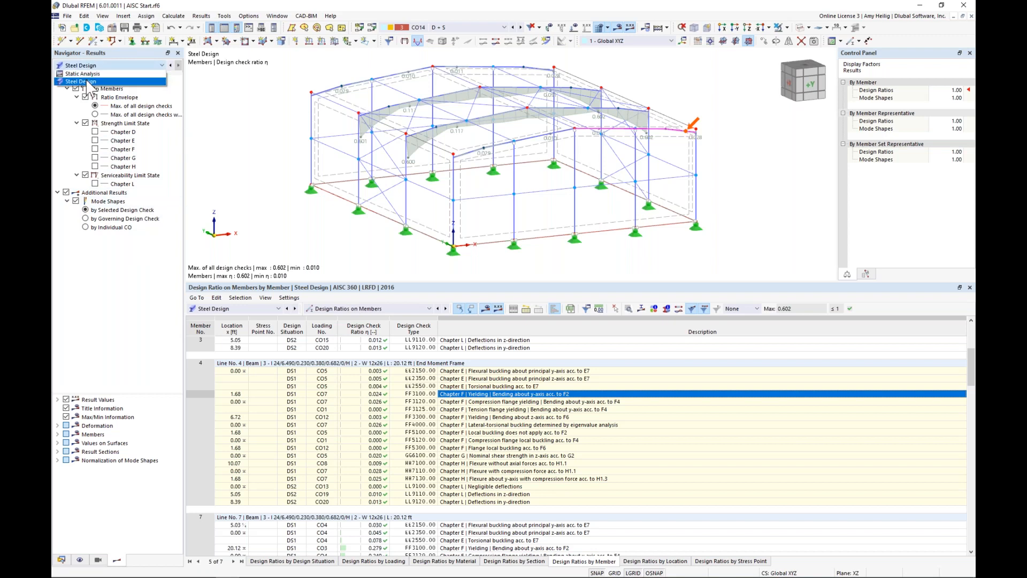
pyautogui.click(85, 82)
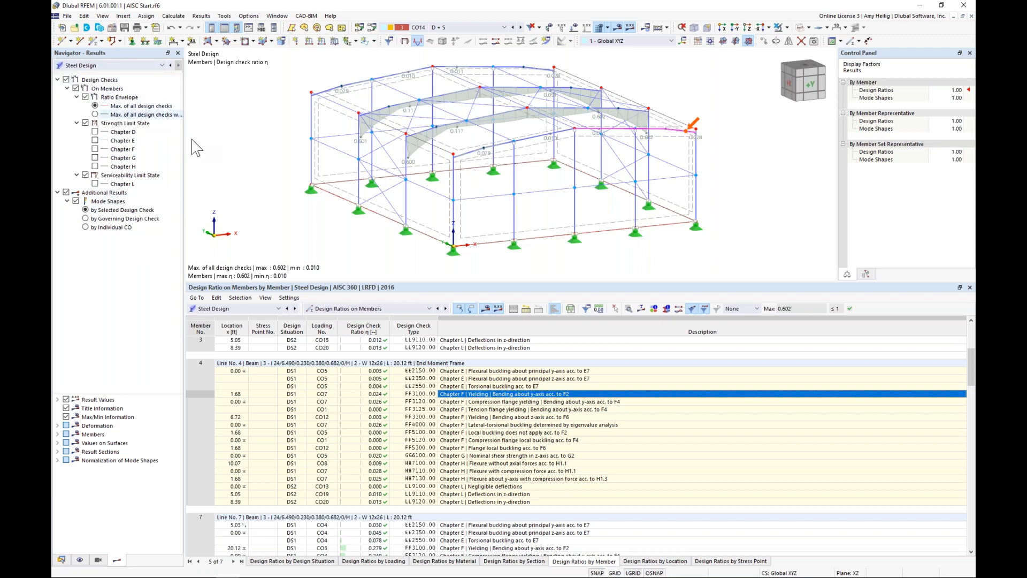
pyautogui.moveTo(387, 199); pyautogui.dragTo(406, 221, button='middle')
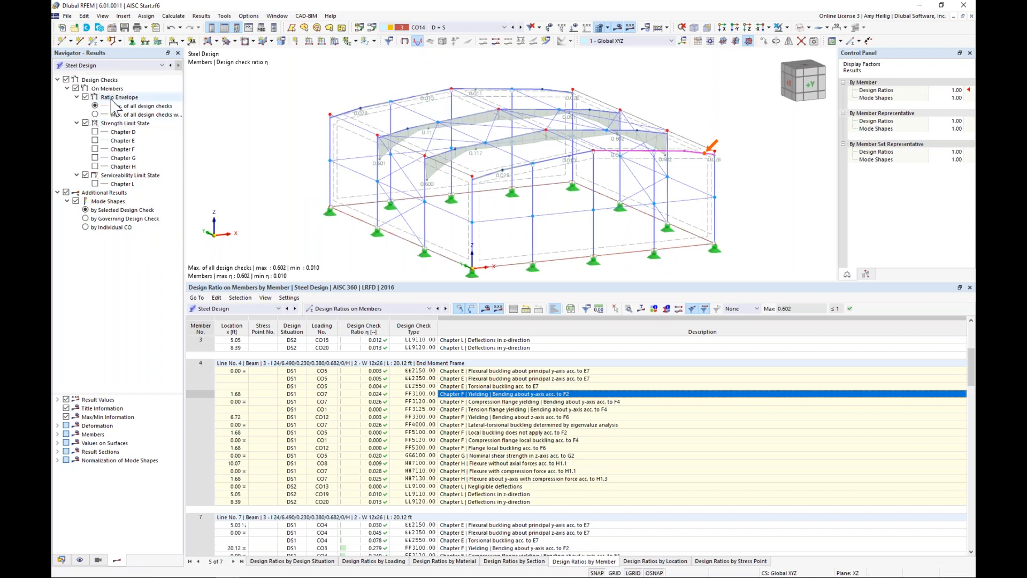
pyautogui.click(85, 98)
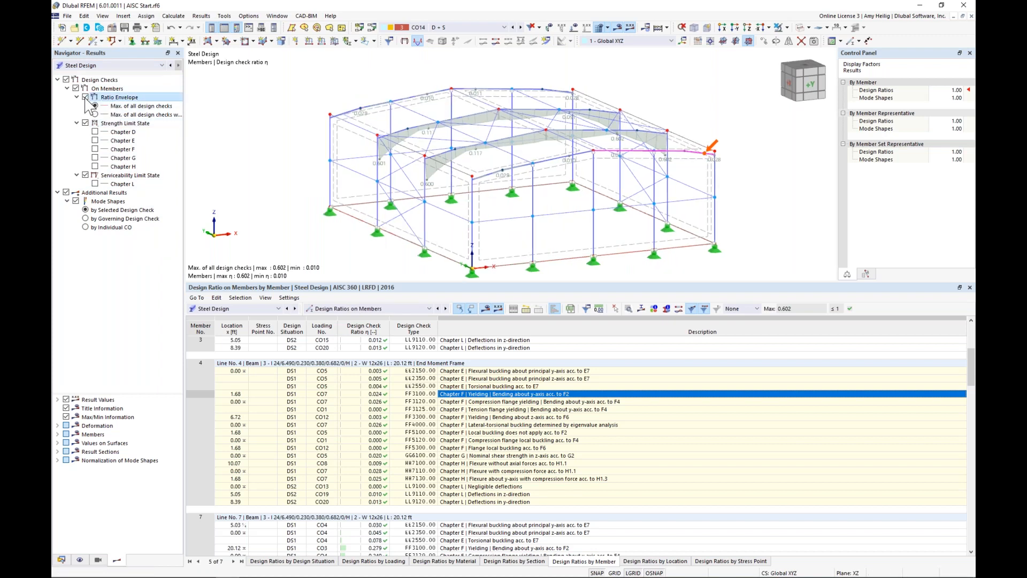
pyautogui.click(95, 141)
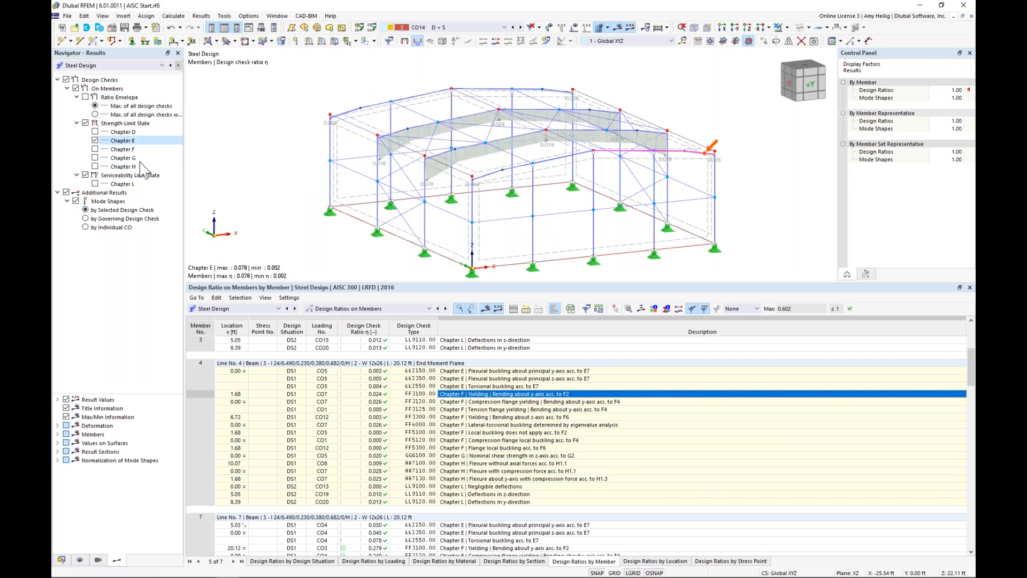
# Step: Replace the Chapter E ratios on the model with the Chapter F design ratios, and hide them after viewing
pyautogui.click(94, 140)
pyautogui.click(95, 149)
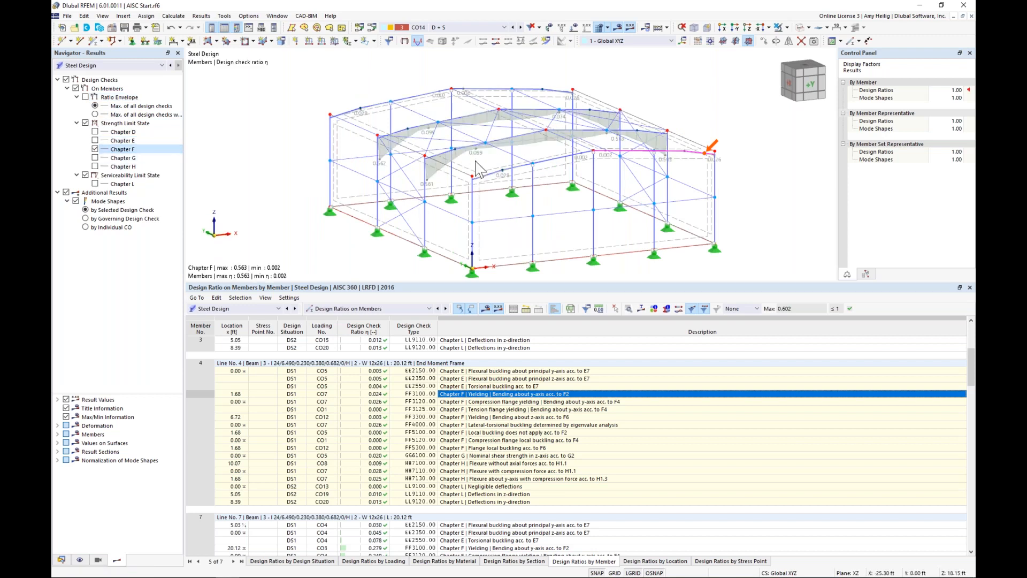
pyautogui.click(95, 149)
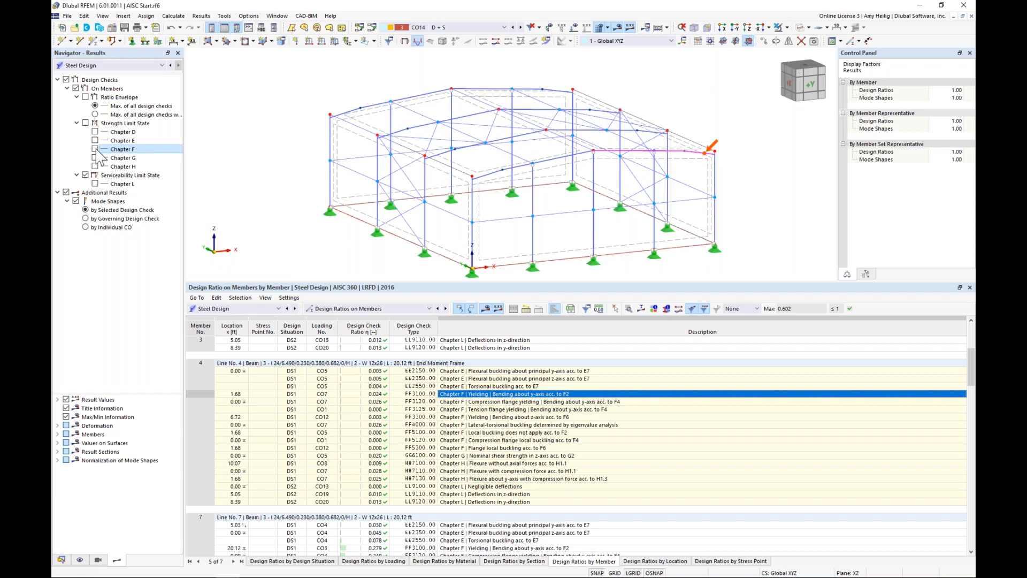
# Step: Display the mode shape for member 4's Chapter F lateral-torsional buckling check by eigenvalue analysis and examine the buckled shape along the rafter
pyautogui.click(503, 425)
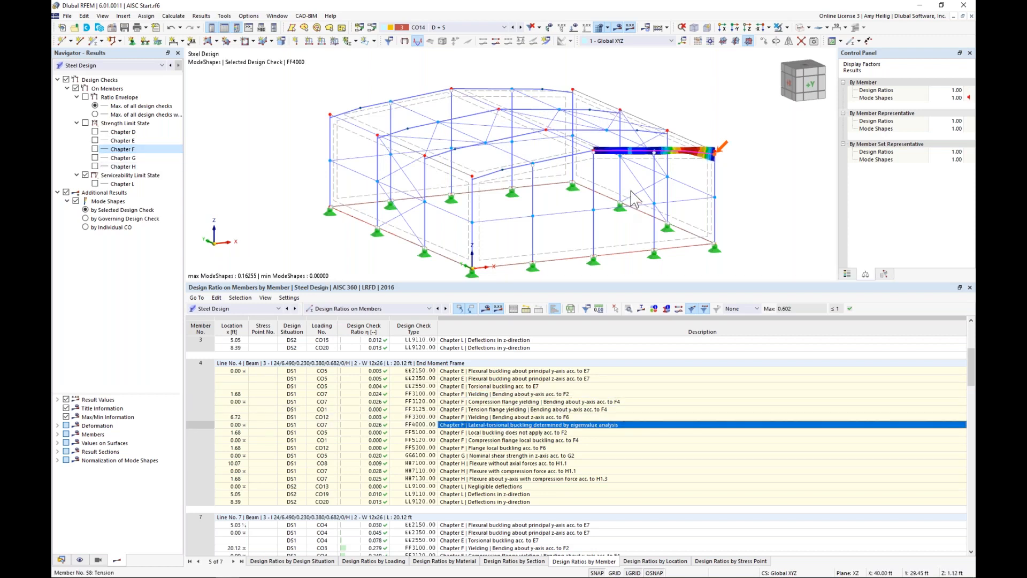
pyautogui.moveTo(607, 159); pyautogui.dragTo(549, 156, button='middle')
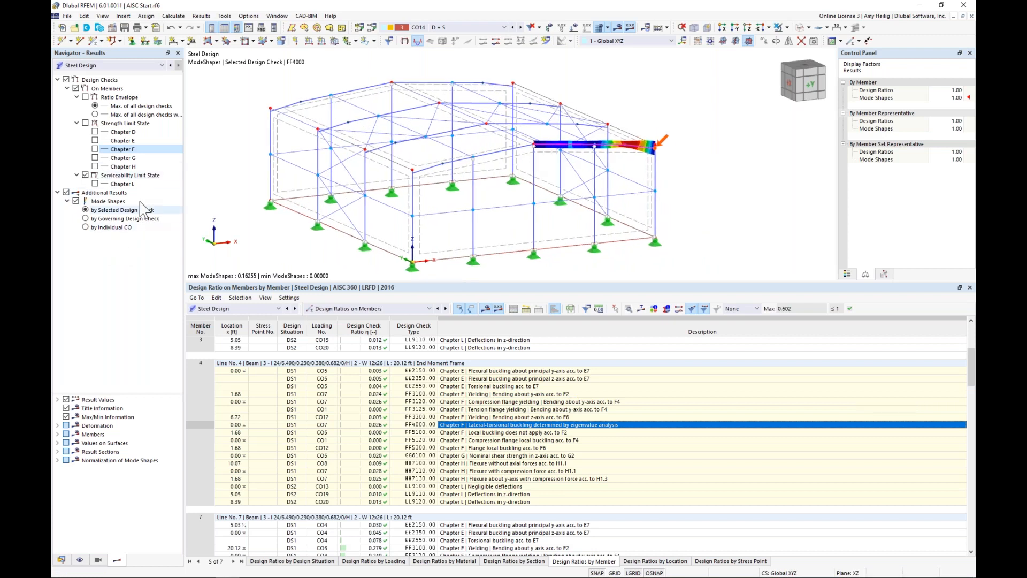
pyautogui.keyDown('ctrl'); pyautogui.moveTo(656, 203); pyautogui.dragTo(504, 202, button='middle'); pyautogui.keyUp('ctrl')
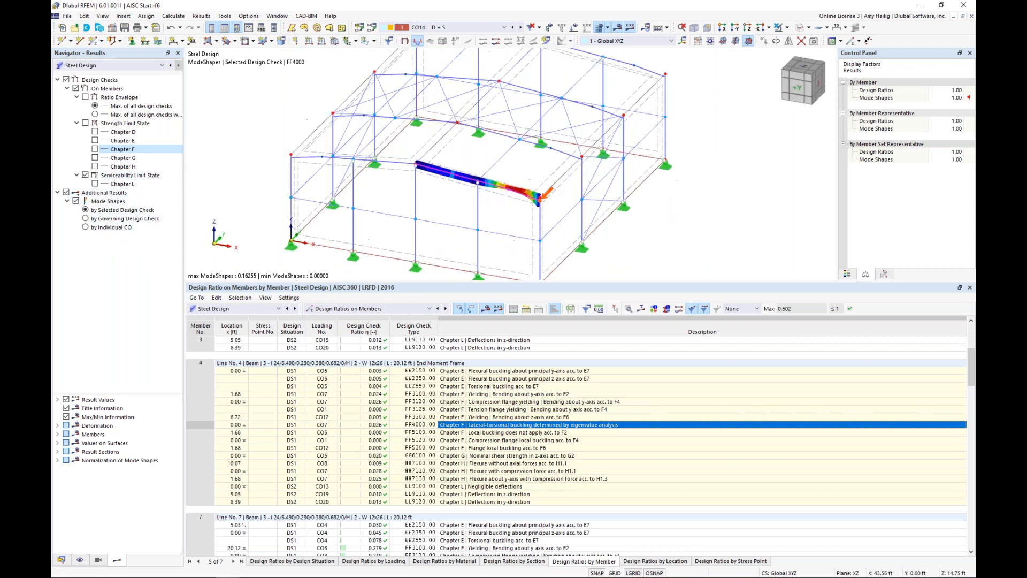
pyautogui.scroll(6, 500, 198)
pyautogui.keyDown('ctrl'); pyautogui.moveTo(517, 246); pyautogui.dragTo(521, 224, button='middle'); pyautogui.keyUp('ctrl')
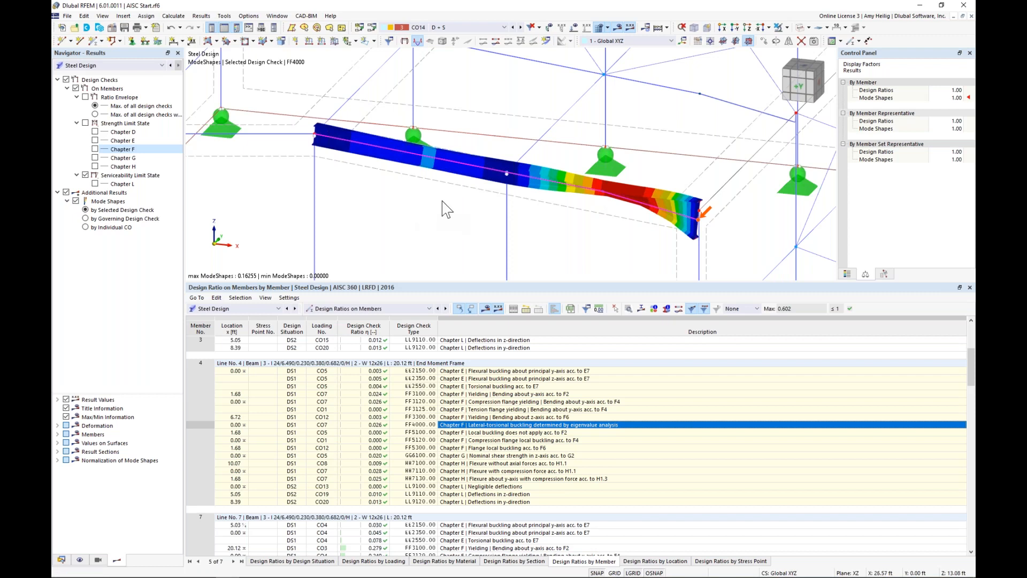
pyautogui.scroll(-5, 442, 205)
pyautogui.keyDown('ctrl'); pyautogui.moveTo(434, 213); pyautogui.dragTo(511, 186, button='middle'); pyautogui.keyUp('ctrl')
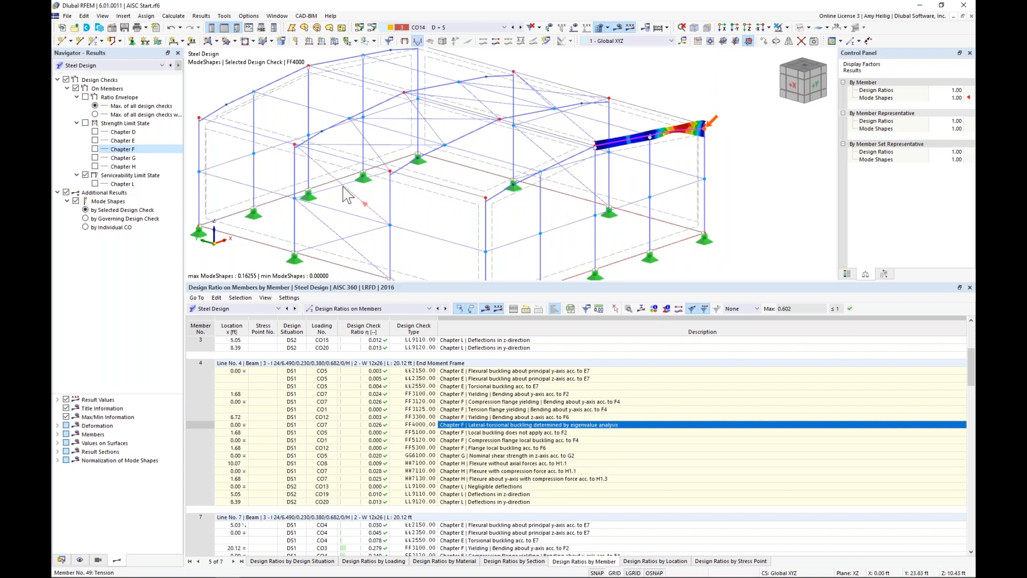
pyautogui.moveTo(345, 193)
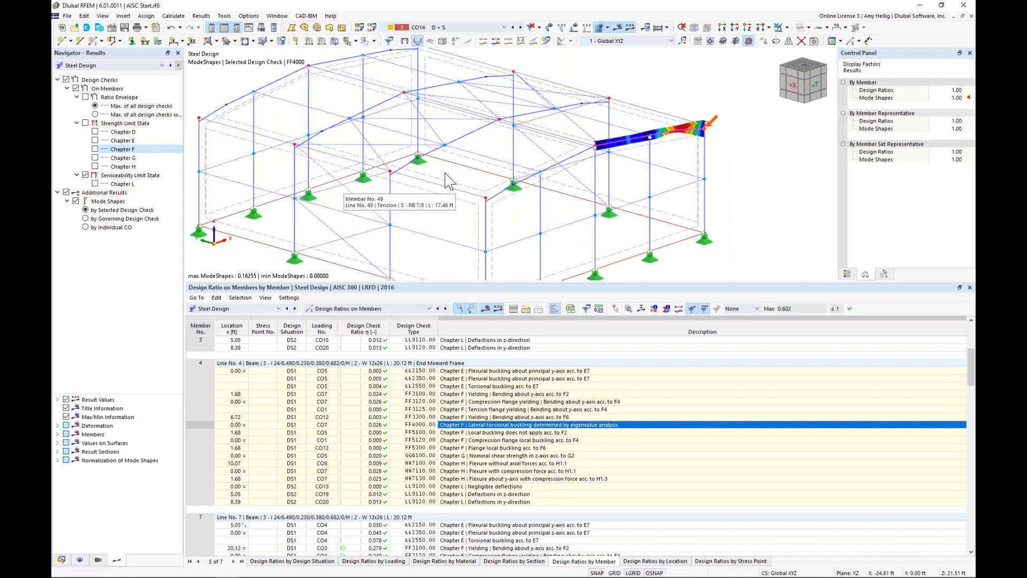
pyautogui.scroll(-2, 537, 225)
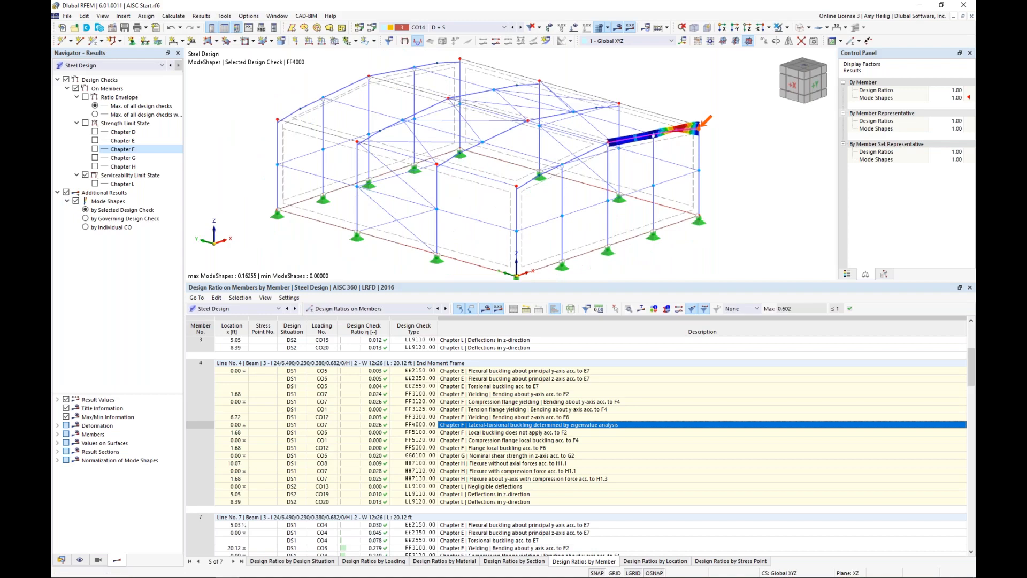